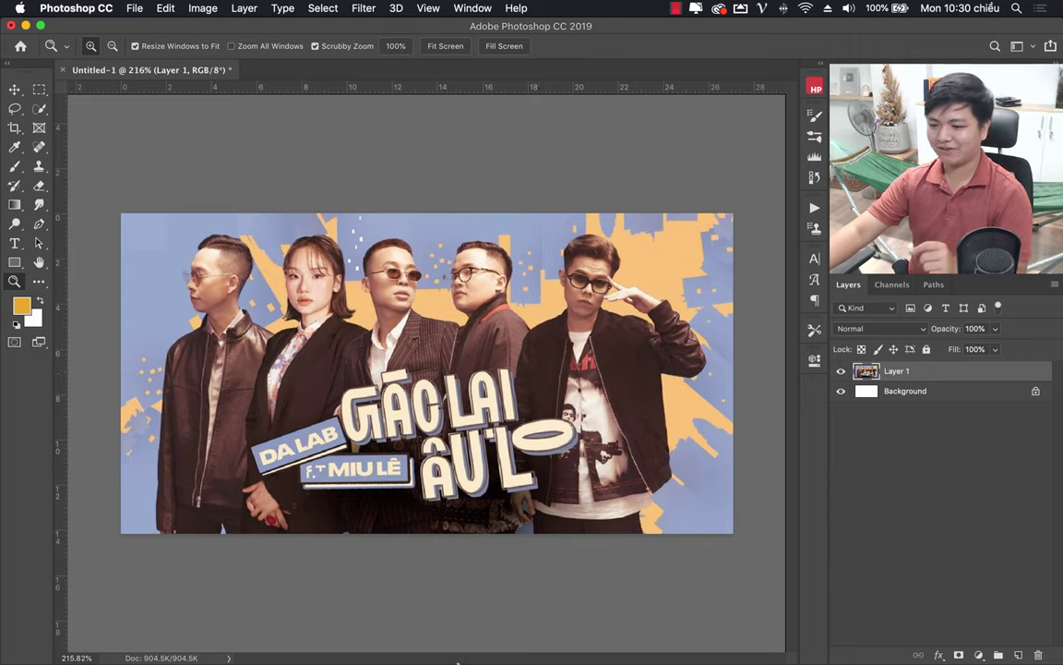
Open the stock Kien Ka Ka folder in AMD workshop stock from PHUC.
mouse_move(135, 644)
click(148, 635)
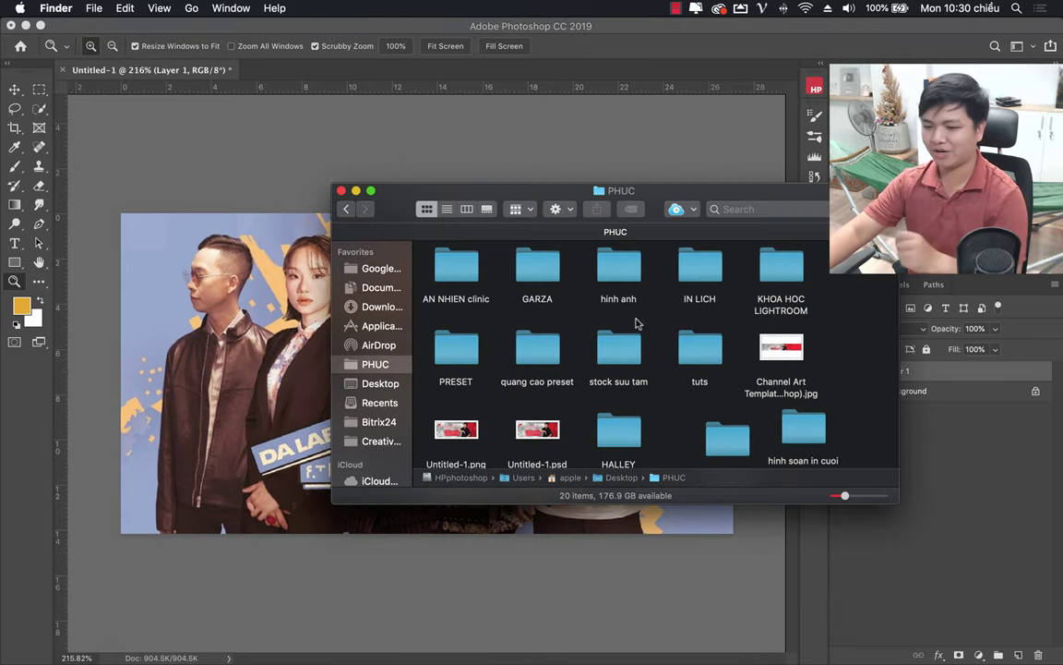
click(342, 211)
drag(342, 210, 389, 179)
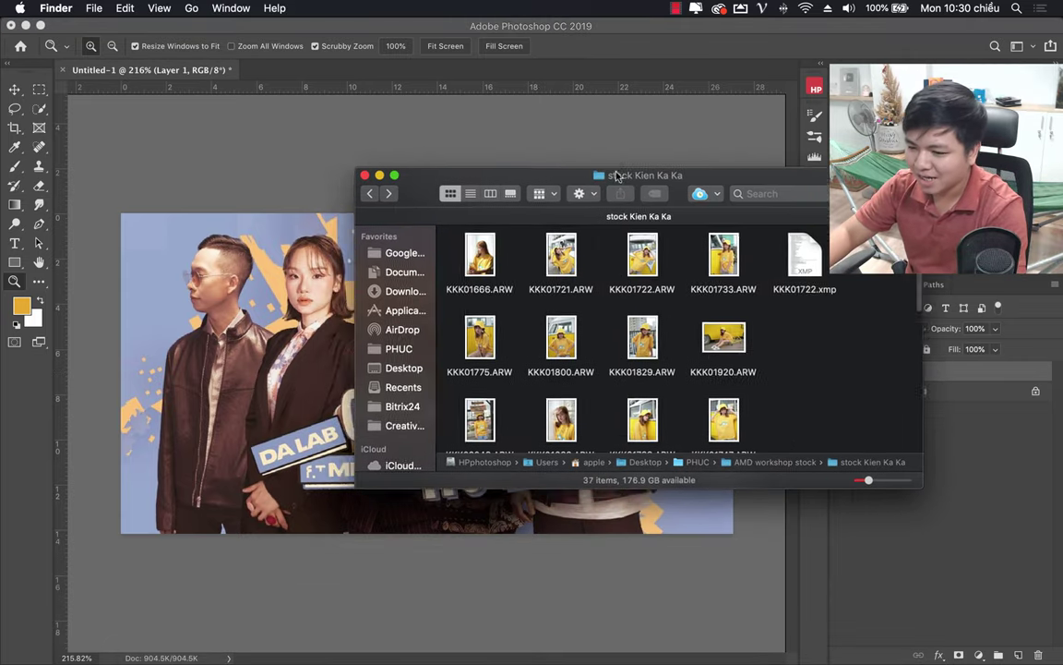
Scroll through the 37 ARW photos of the girl in yellow, then nudge the window down.
scroll(671, 377, down, 2)
scroll(671, 377, down, 1)
scroll(671, 376, down, 2)
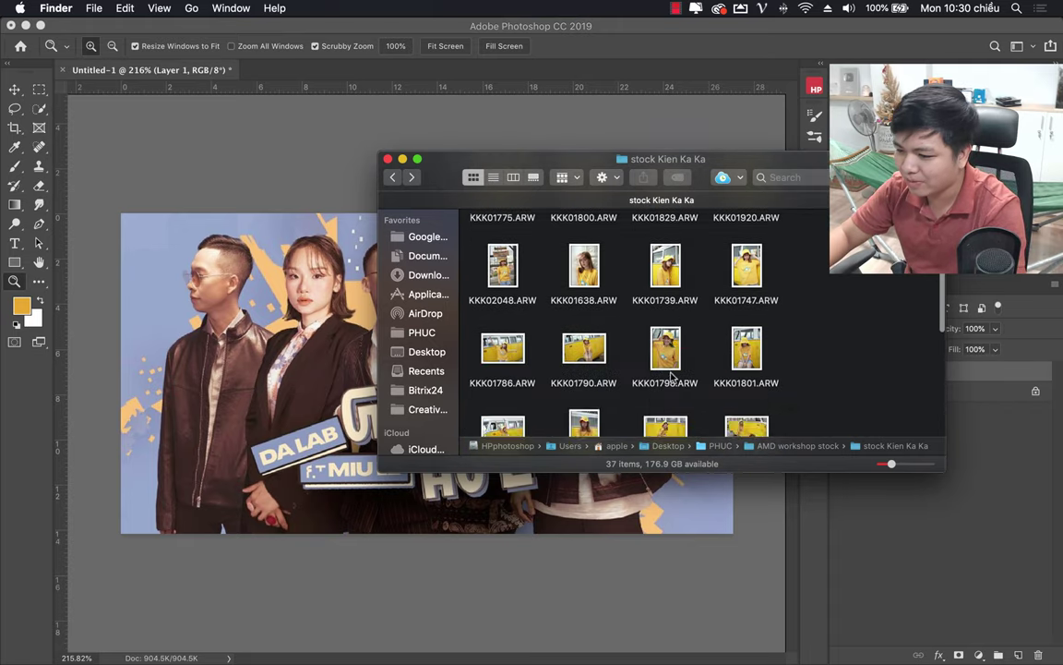
scroll(671, 377, down, 2)
scroll(671, 377, down, 2)
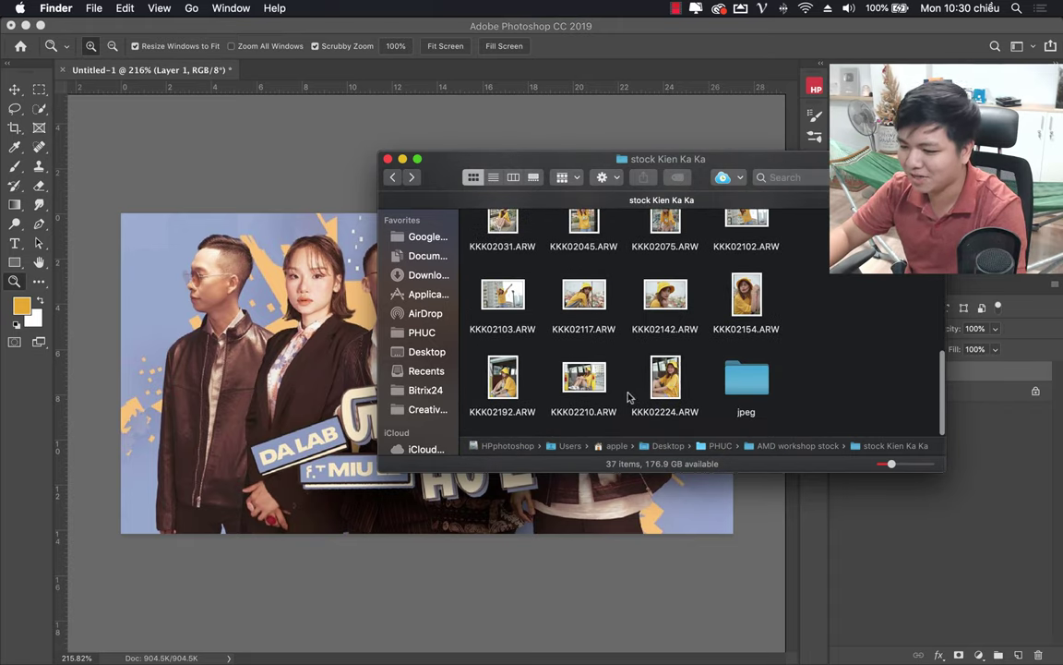
scroll(632, 380, up, 2)
scroll(539, 387, up, 2)
scroll(572, 351, up, 1)
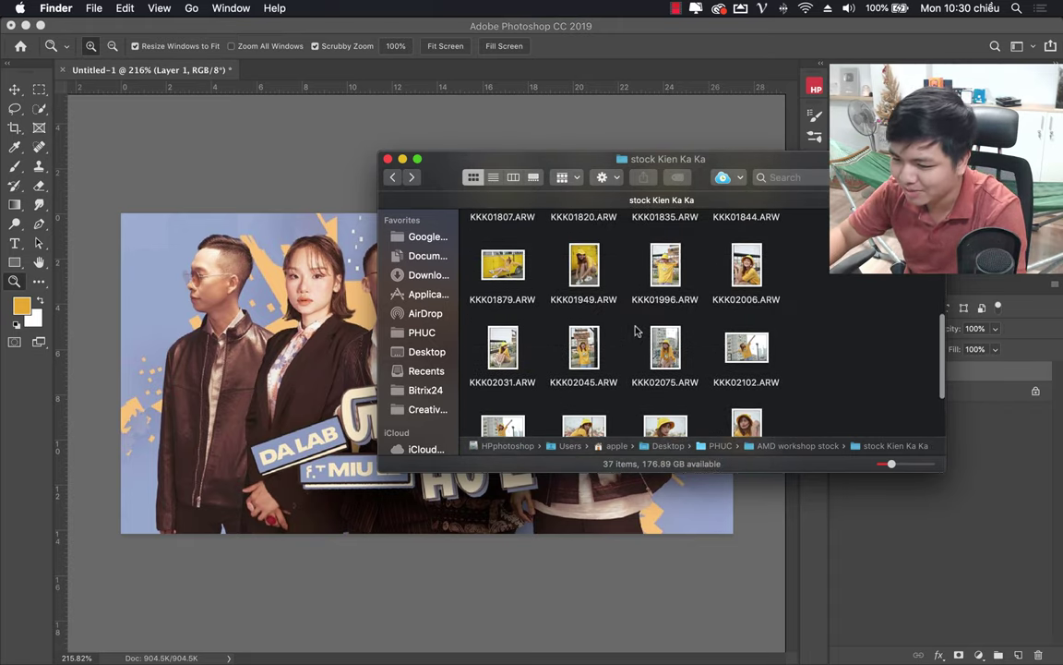
scroll(646, 277, up, 2)
drag(669, 162, 671, 182)
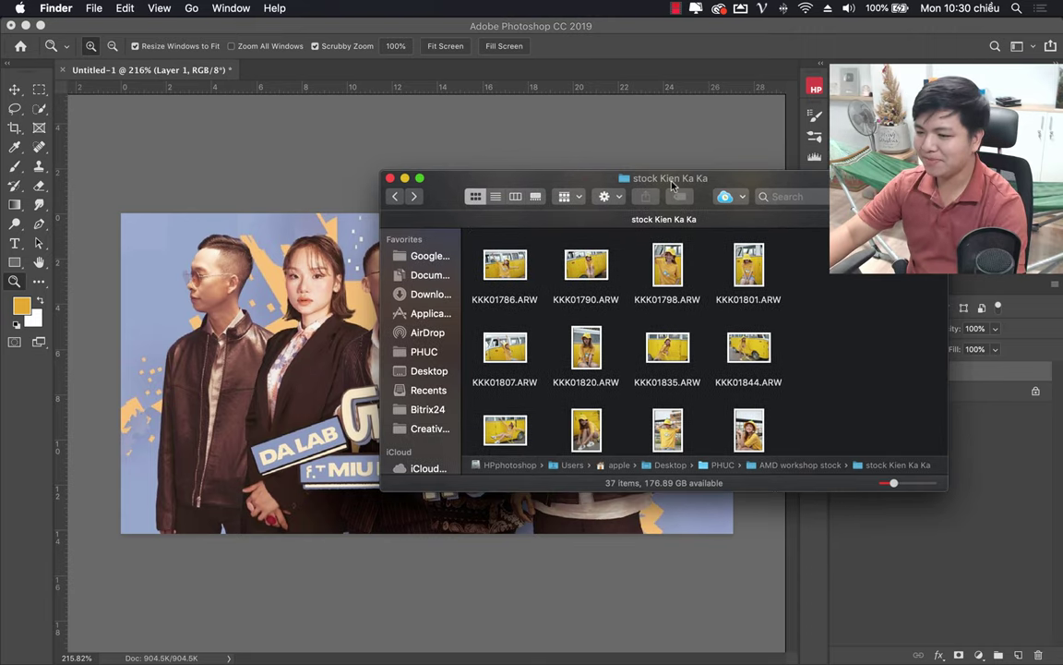
Bring the Photoshop window with the DA LAB poster back in front of Finder.
click(725, 31)
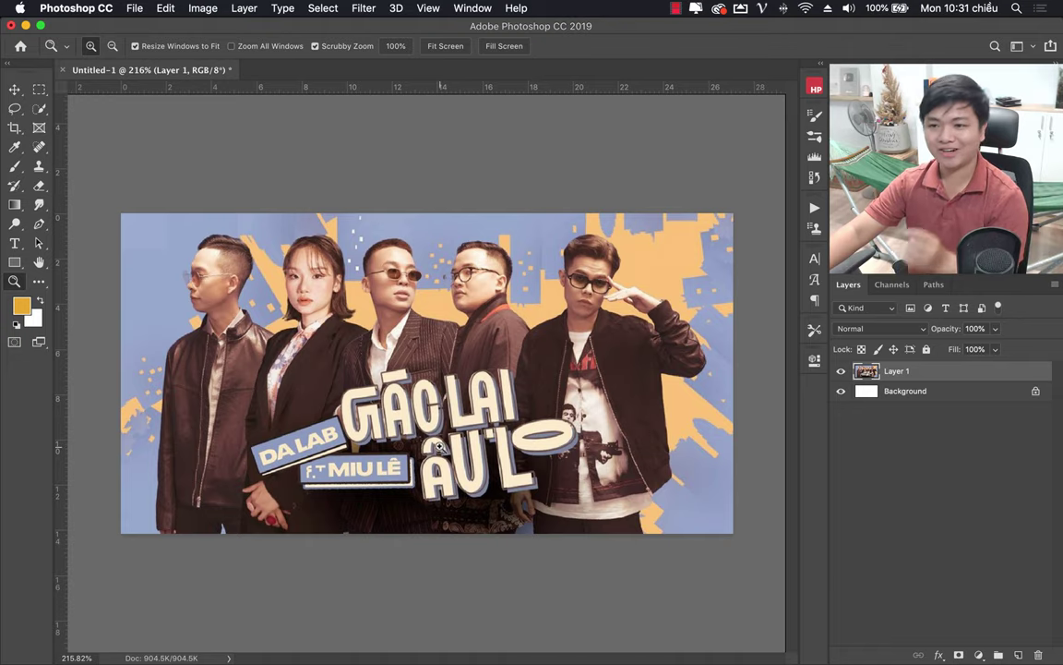
Create Untitled-2 from the Print A4 preset in landscape, 297 × 210 mm at 300 ppi.
click(135, 9)
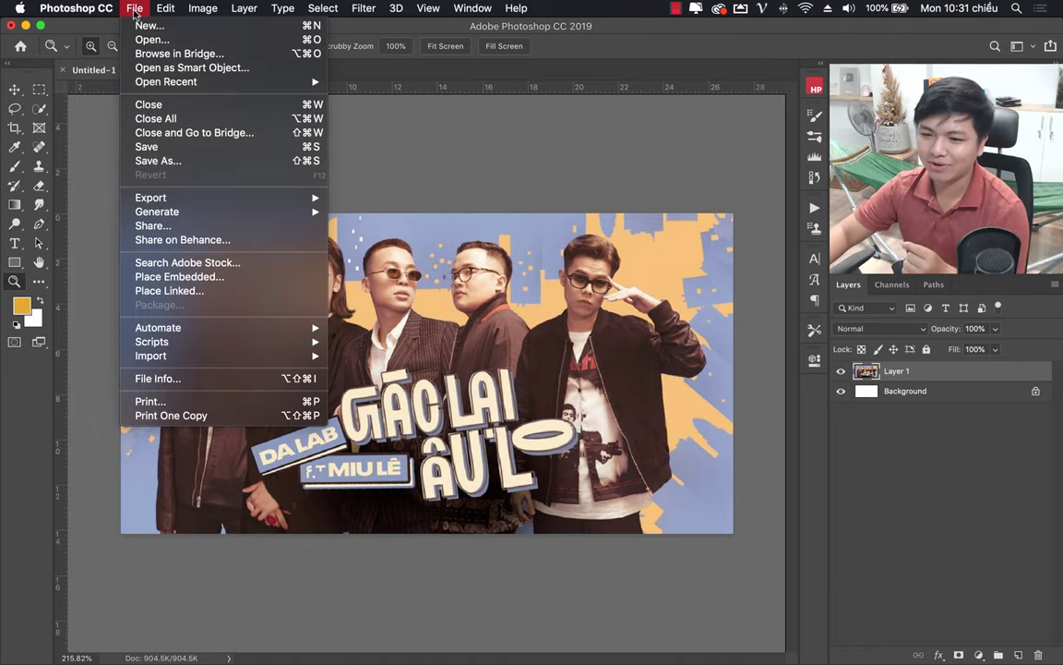
click(448, 222)
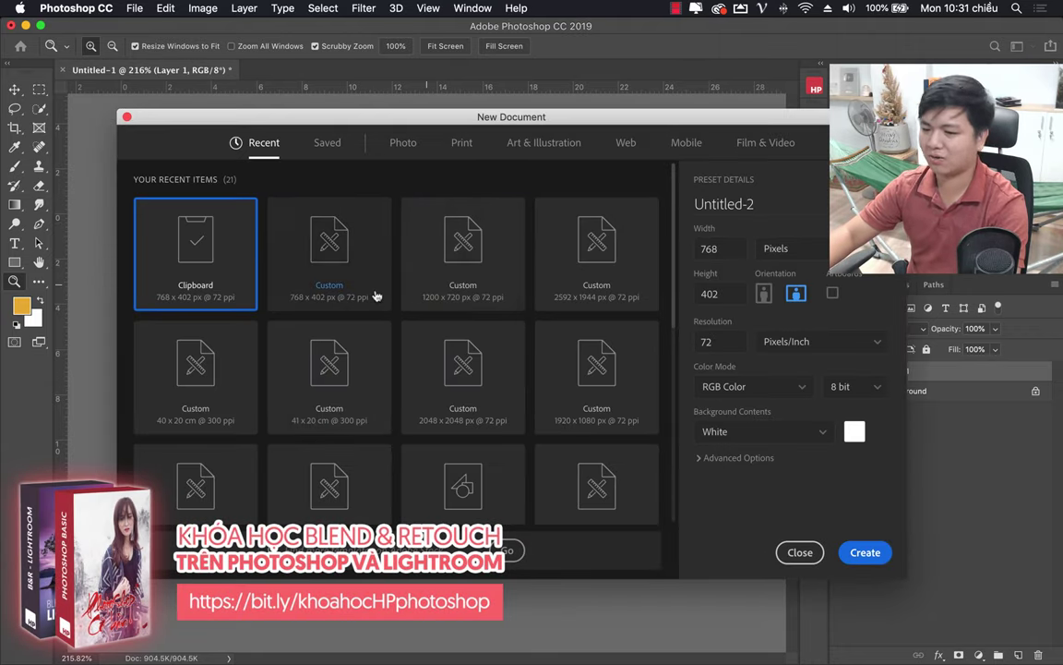
scroll(376, 296, down, 2)
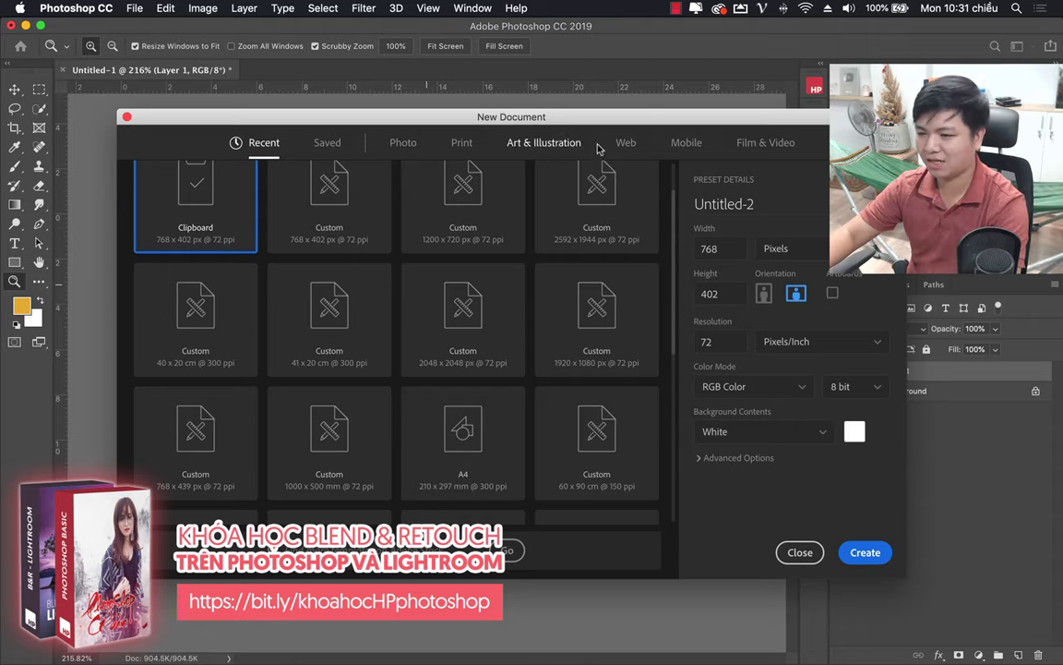
click(459, 143)
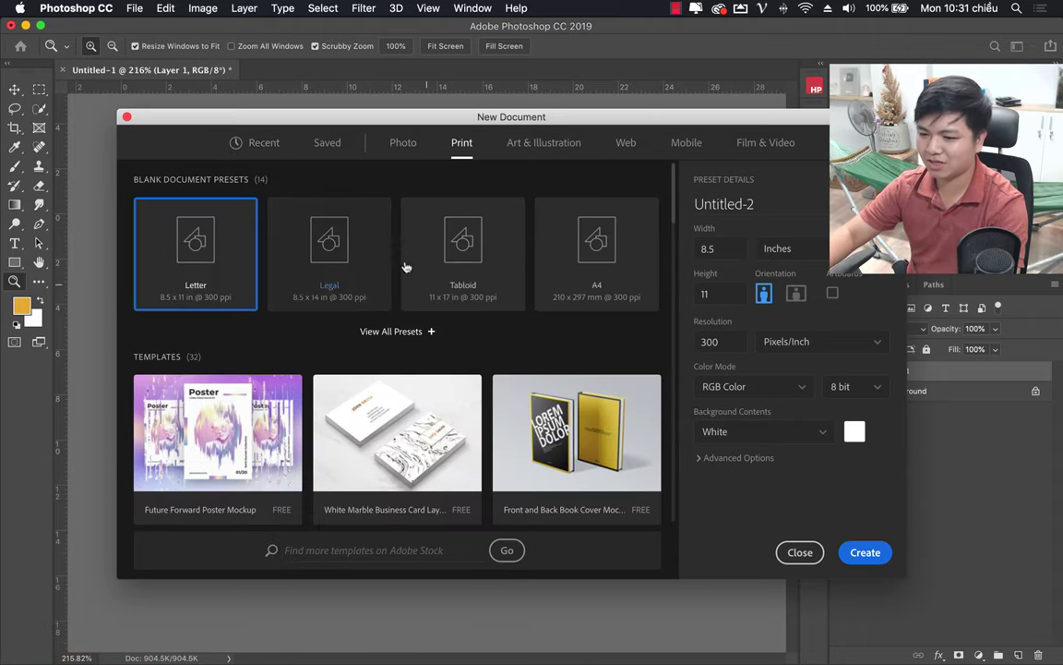
click(540, 220)
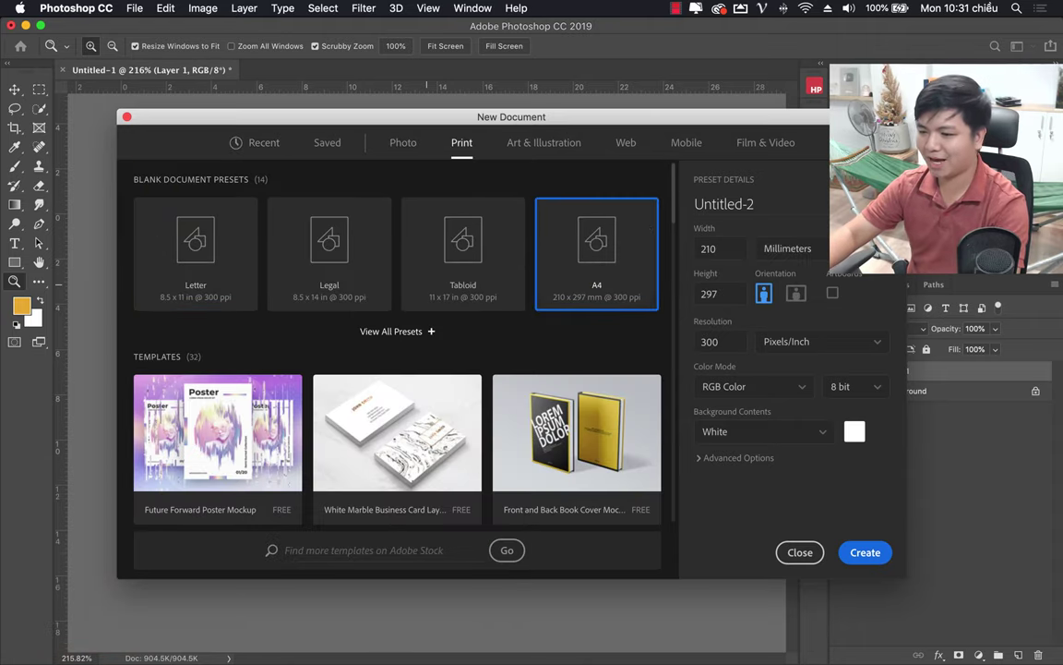
click(798, 293)
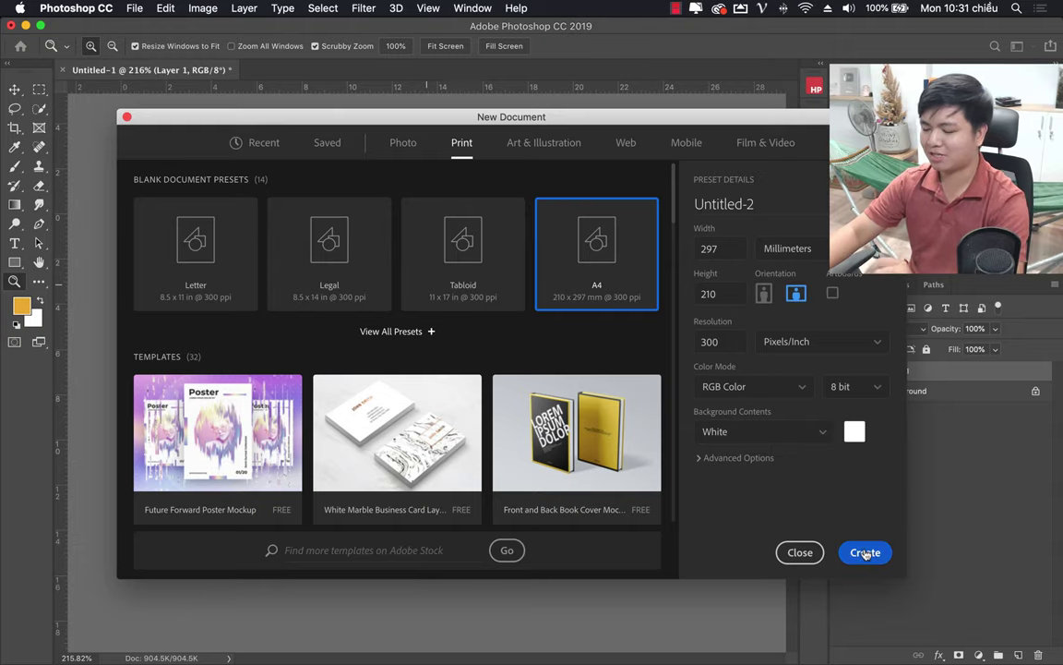
key(Escape)
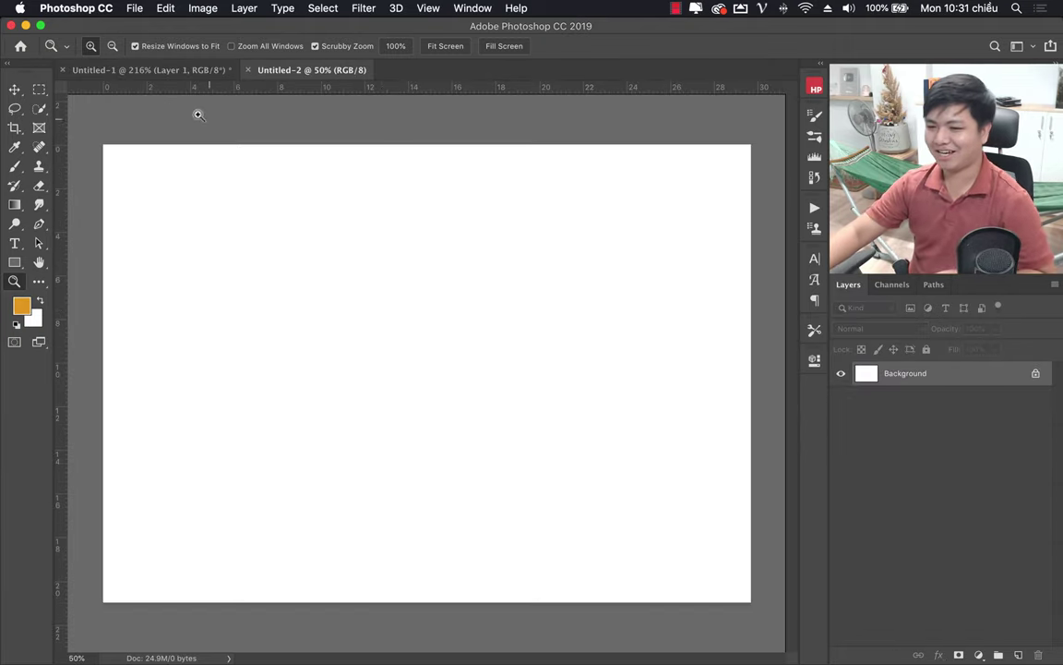
Switch back to the Untitled-1 DA LAB poster document.
click(147, 71)
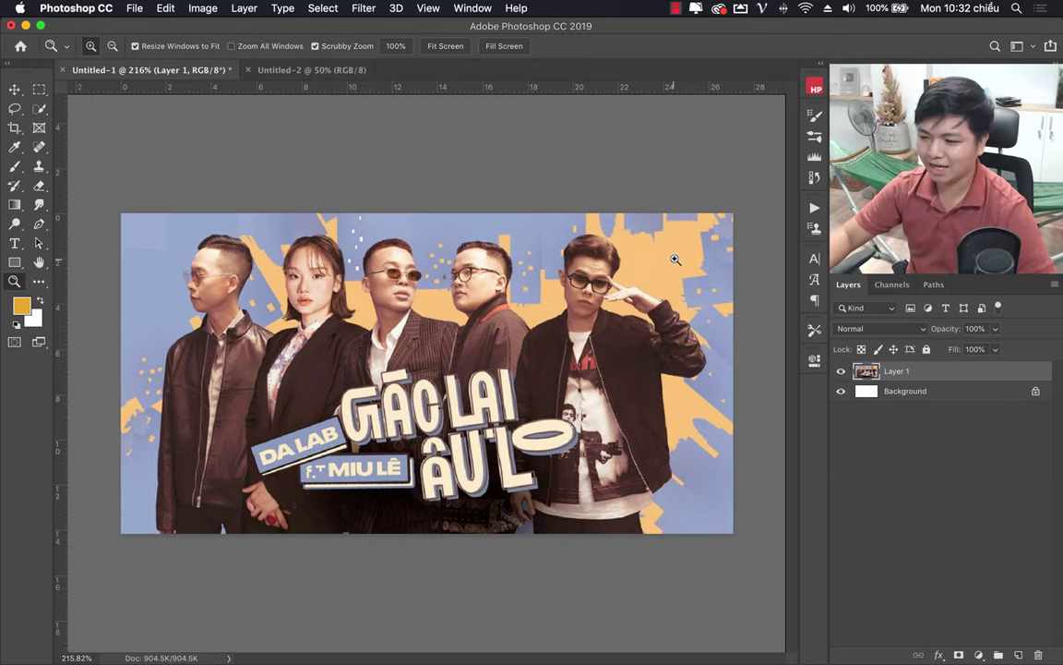
Sample the orange from the poster's background with the Eyedropper.
click(14, 146)
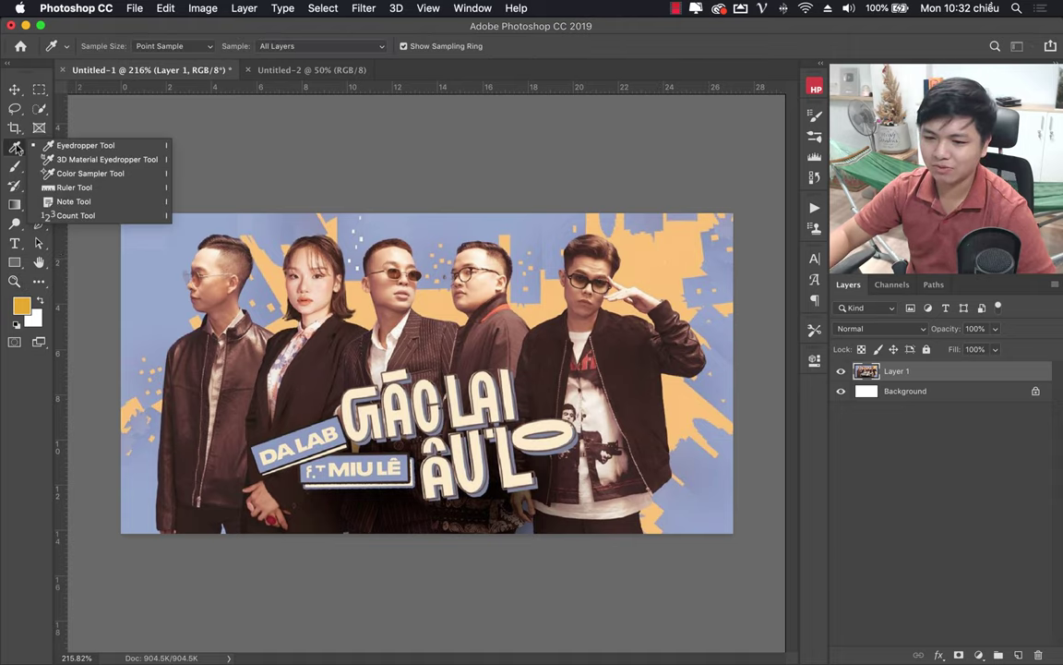
click(83, 147)
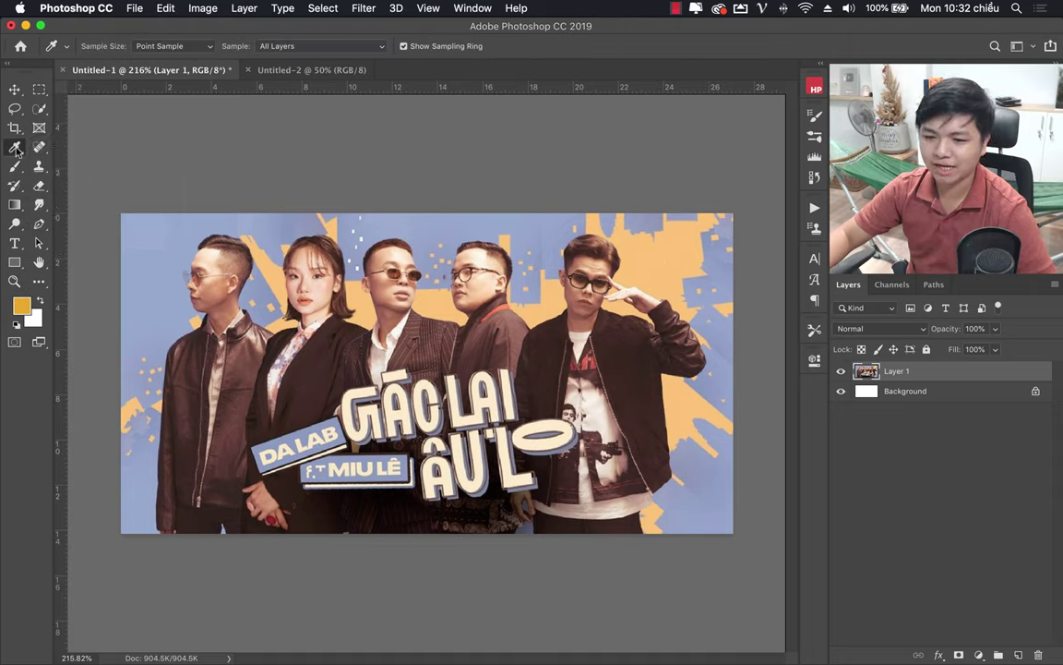
drag(672, 248, 589, 241)
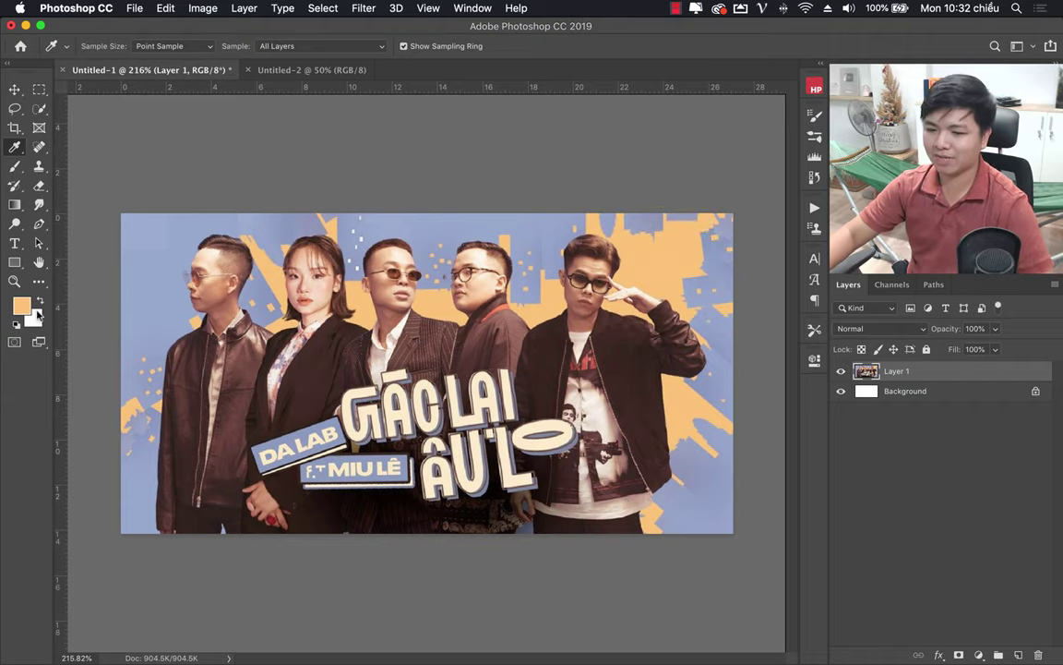
drag(651, 238, 677, 219)
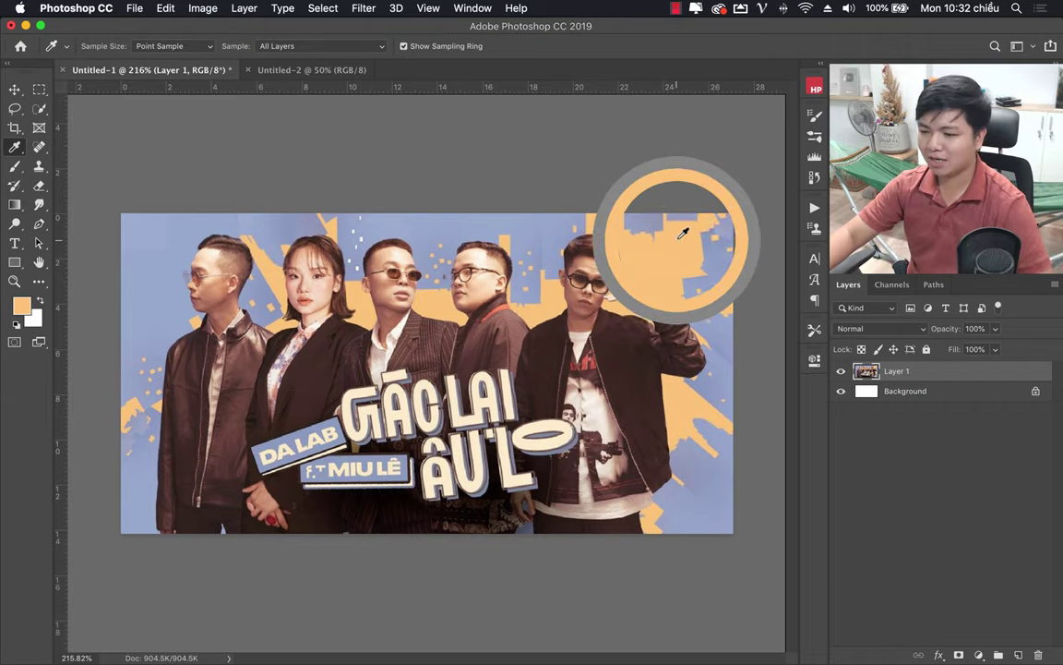
Fill the Untitled-2 canvas with that orange using the Paint Bucket, then return to the poster.
click(321, 72)
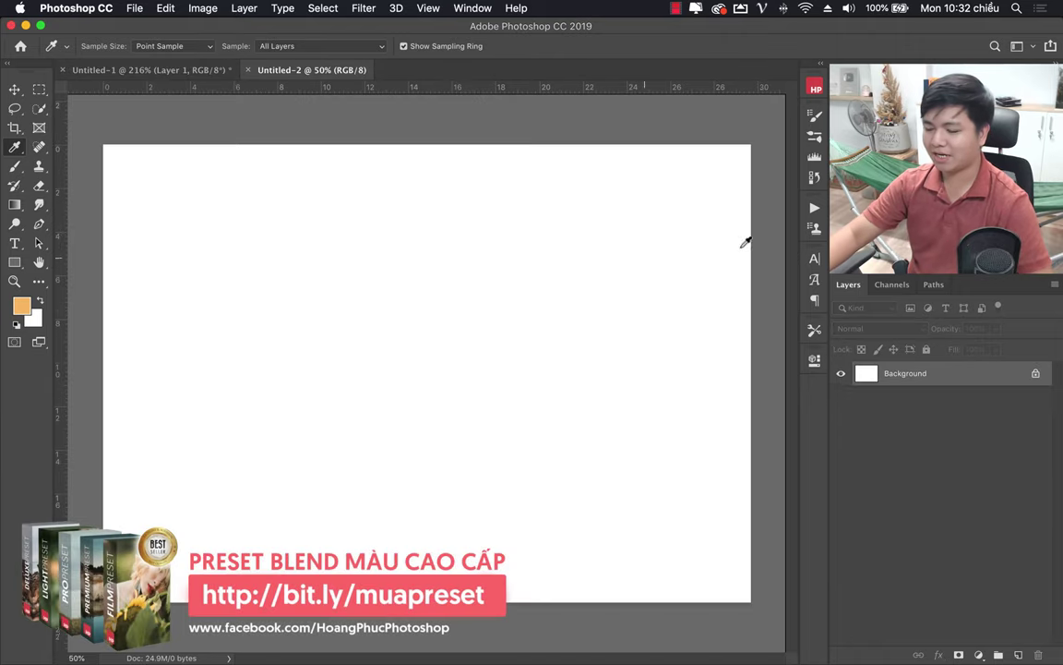
click(16, 207)
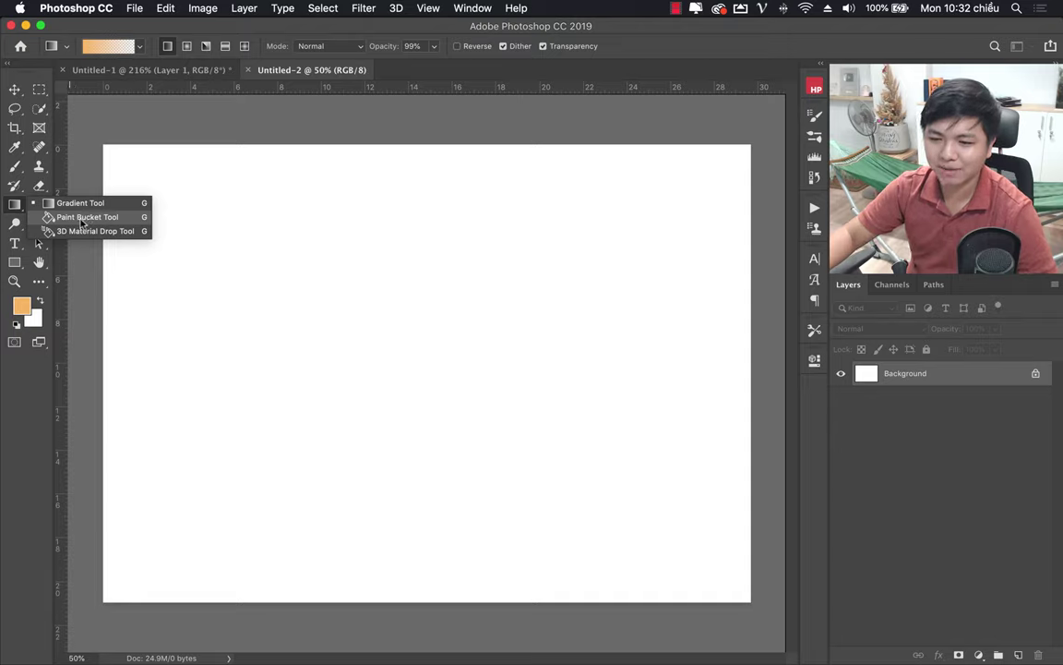
click(78, 218)
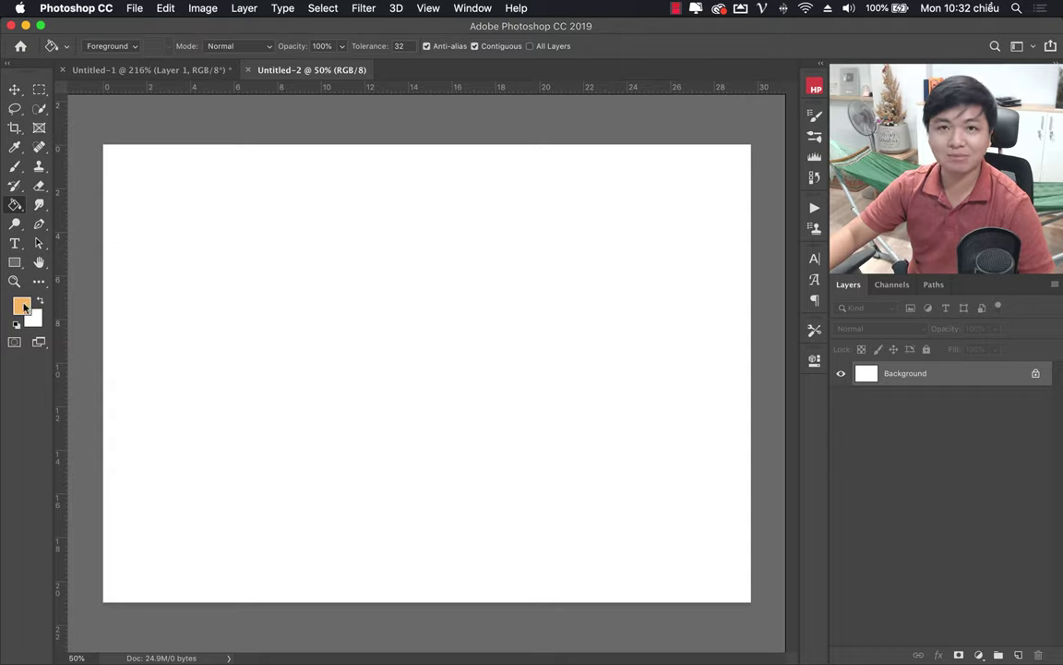
click(472, 345)
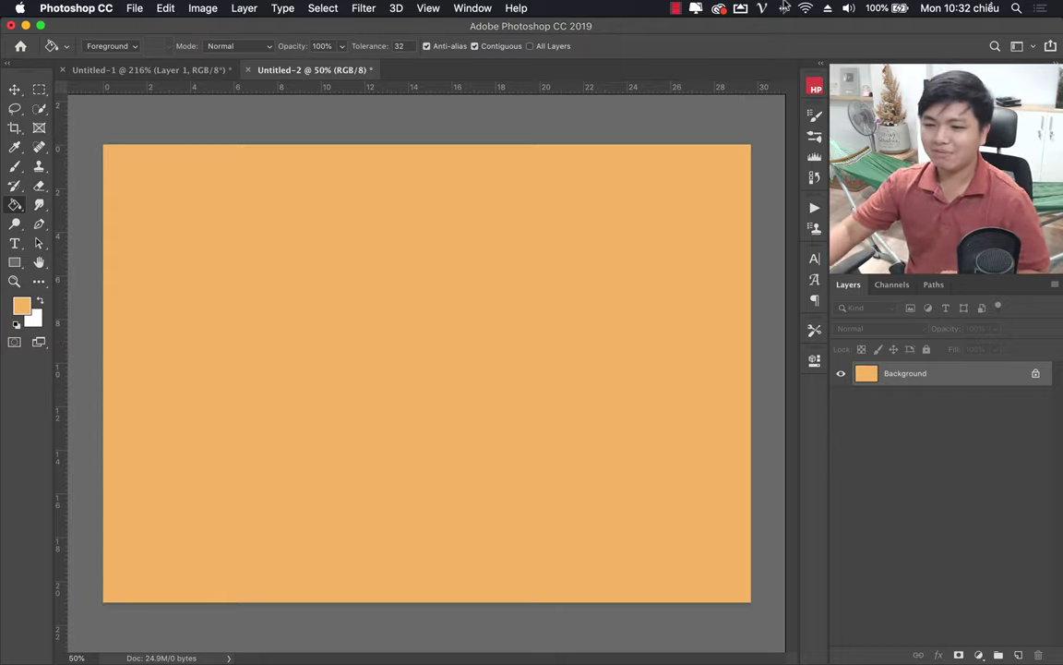
click(147, 71)
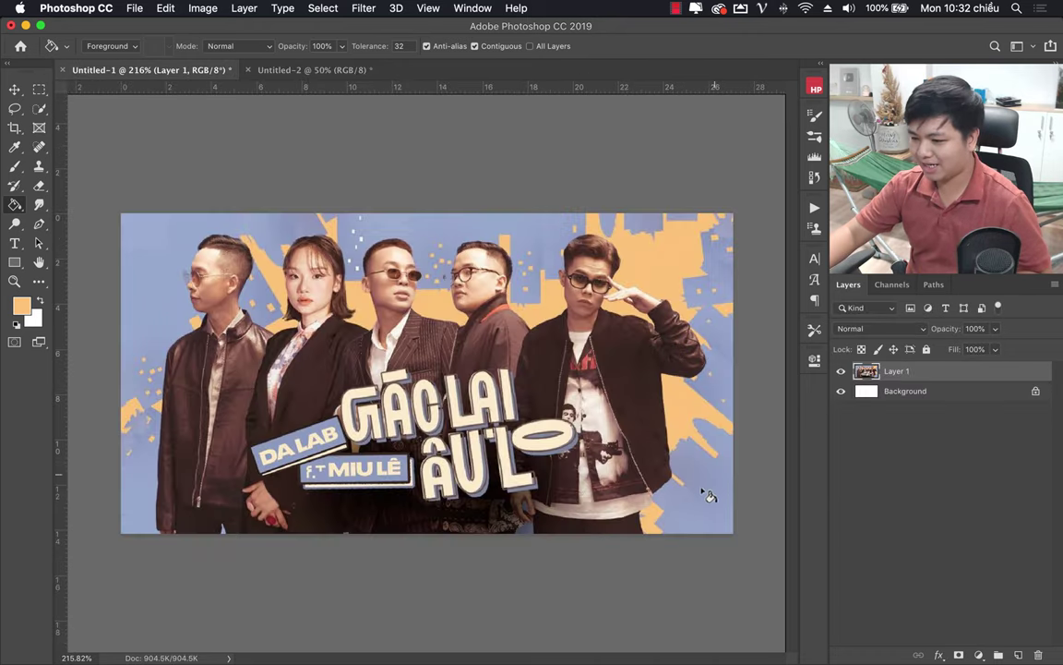
Sample the poster's blue as foreground colour and switch to the orange A4 document.
click(15, 147)
click(482, 212)
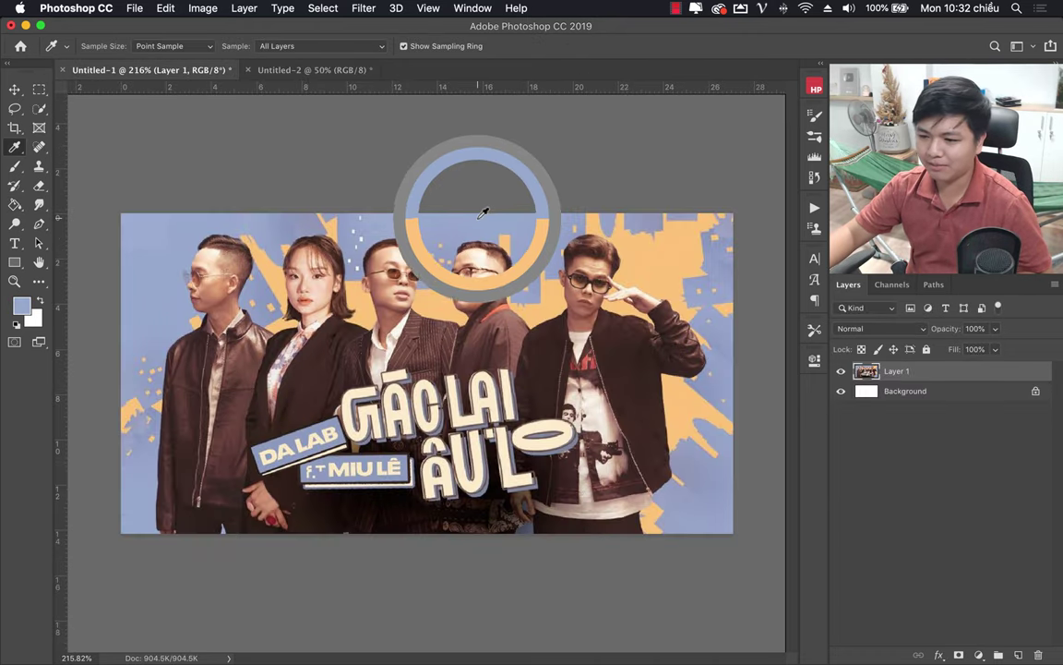
click(298, 70)
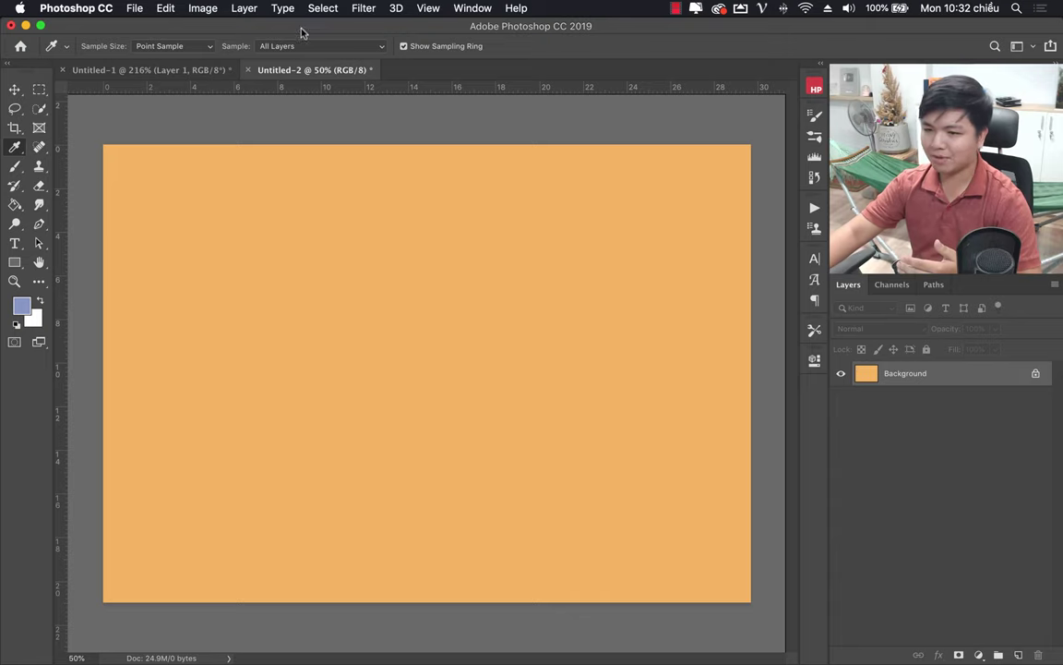
Add a new layer named 'day pho background'.
click(242, 10)
mouse_move(277, 26)
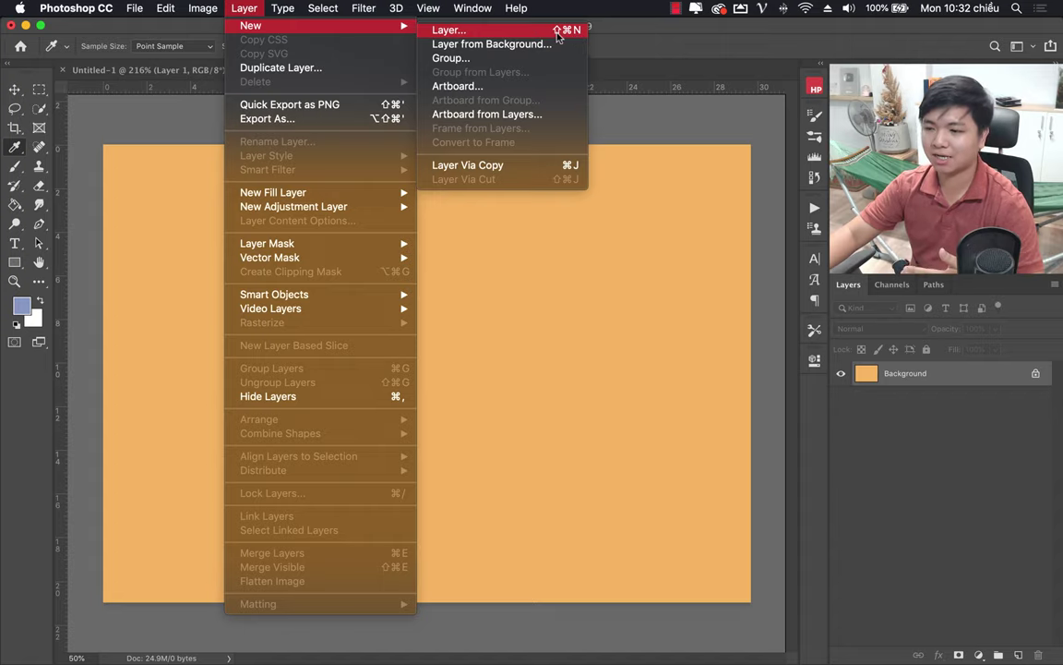
click(480, 31)
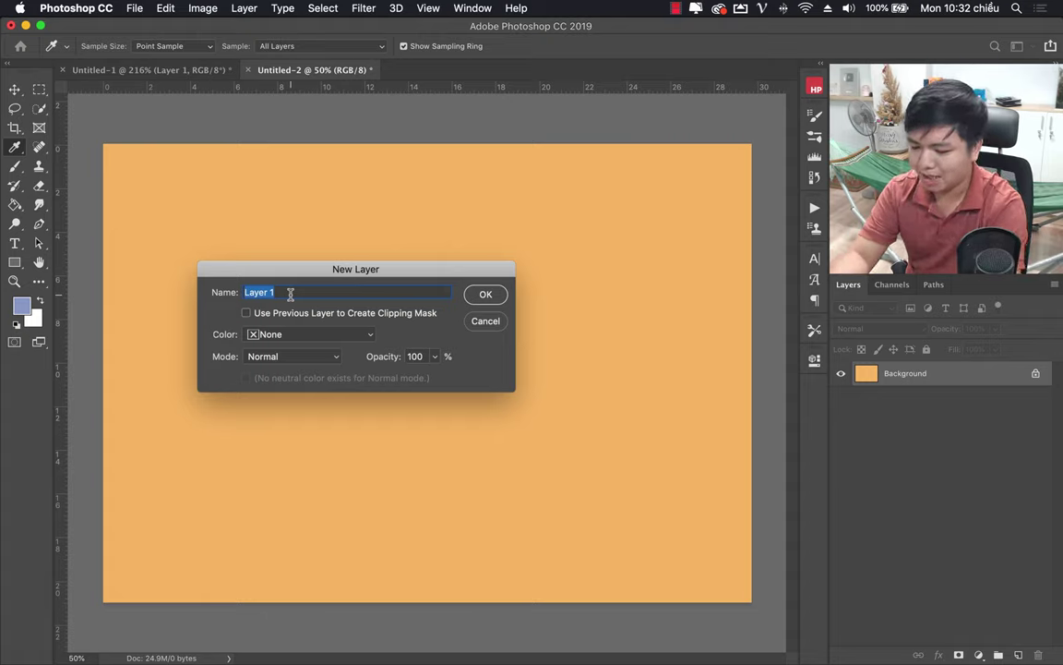
text(day pho back)
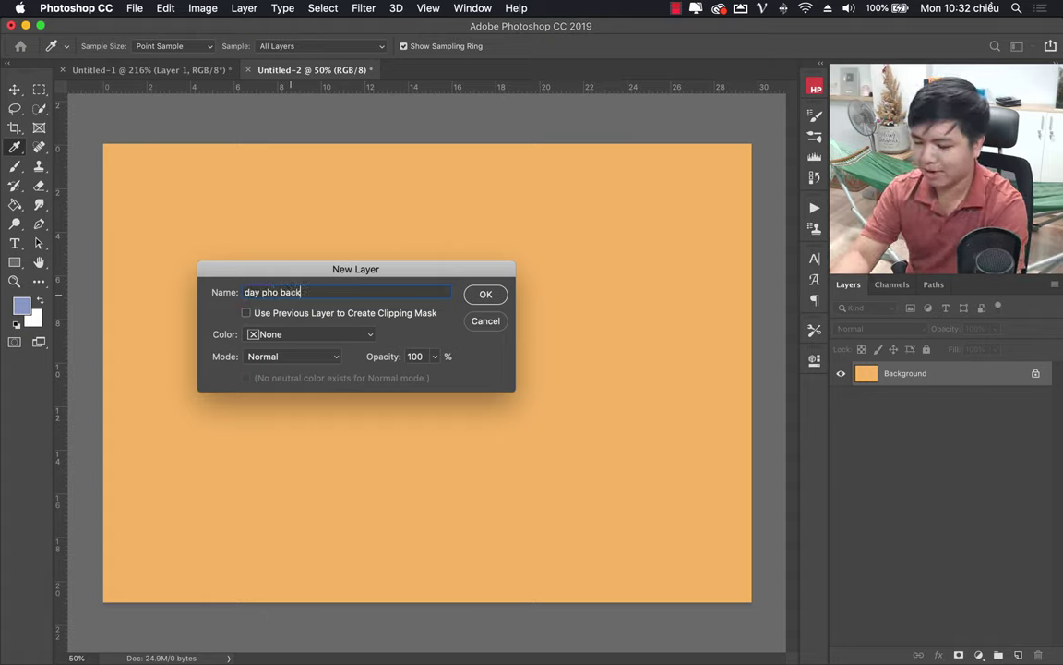
text(d)
key(Return)
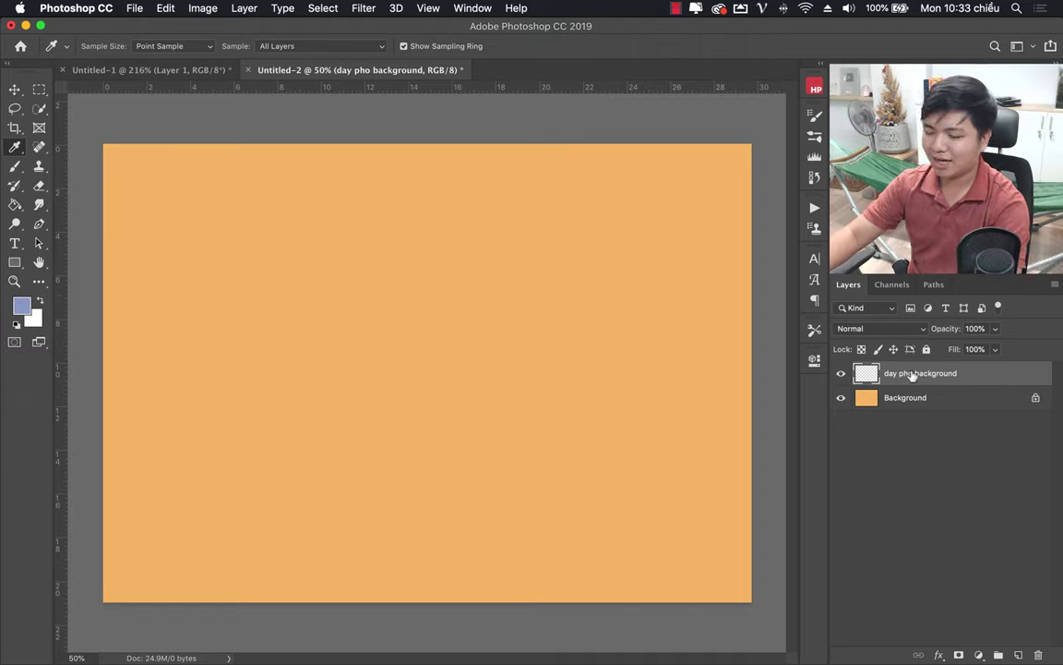
Show the day pho background layer and trace the first two buildings with the Polygonal Lasso.
click(843, 375)
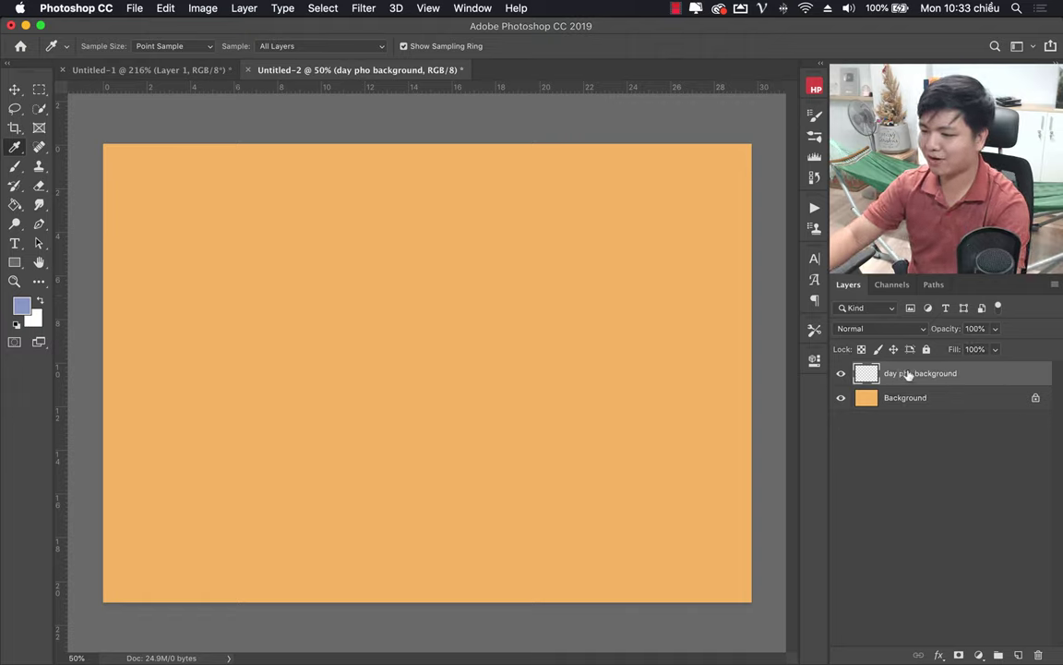
click(15, 108)
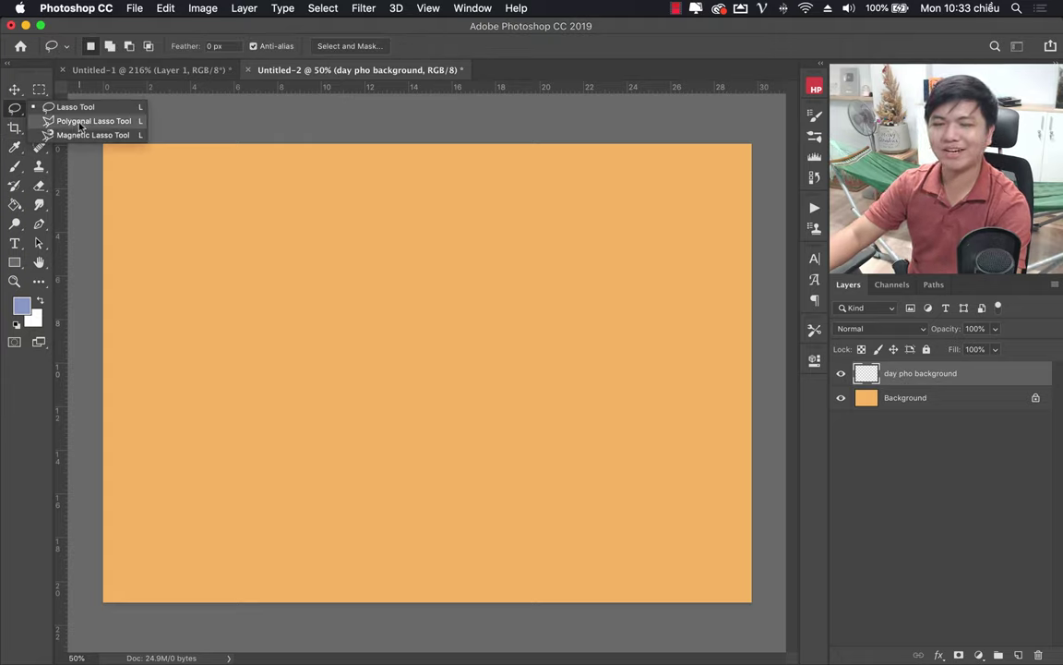
click(80, 126)
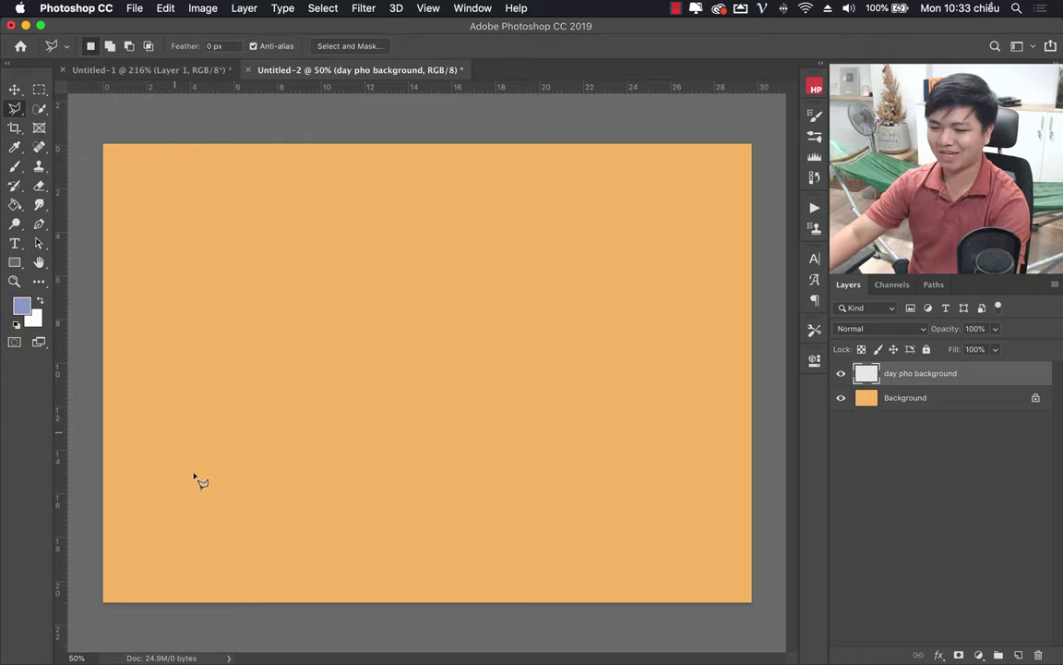
click(185, 523)
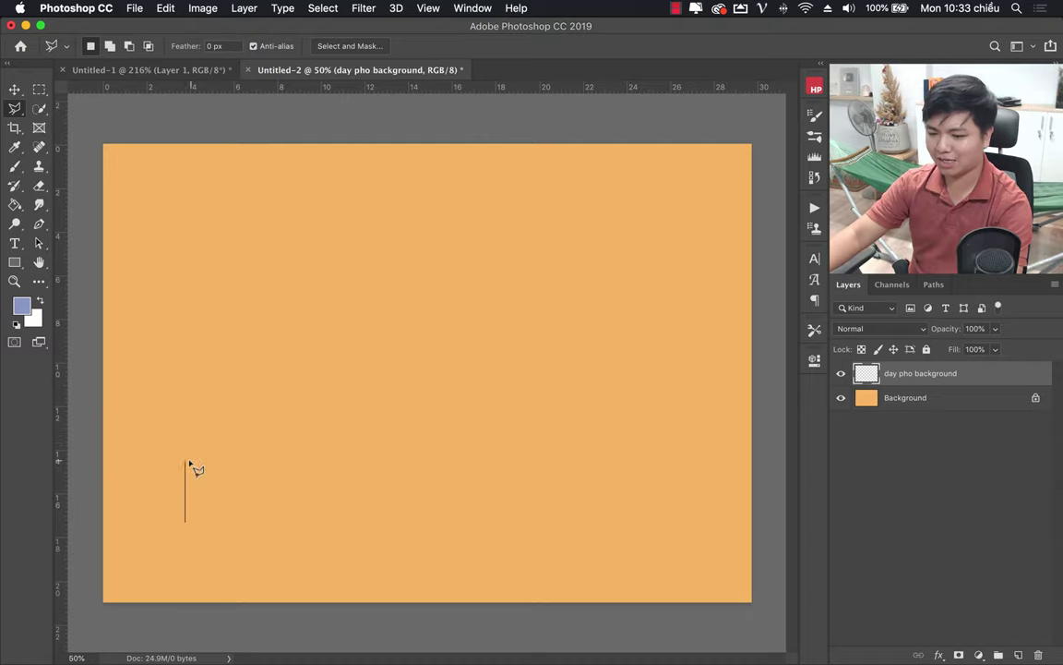
click(187, 429)
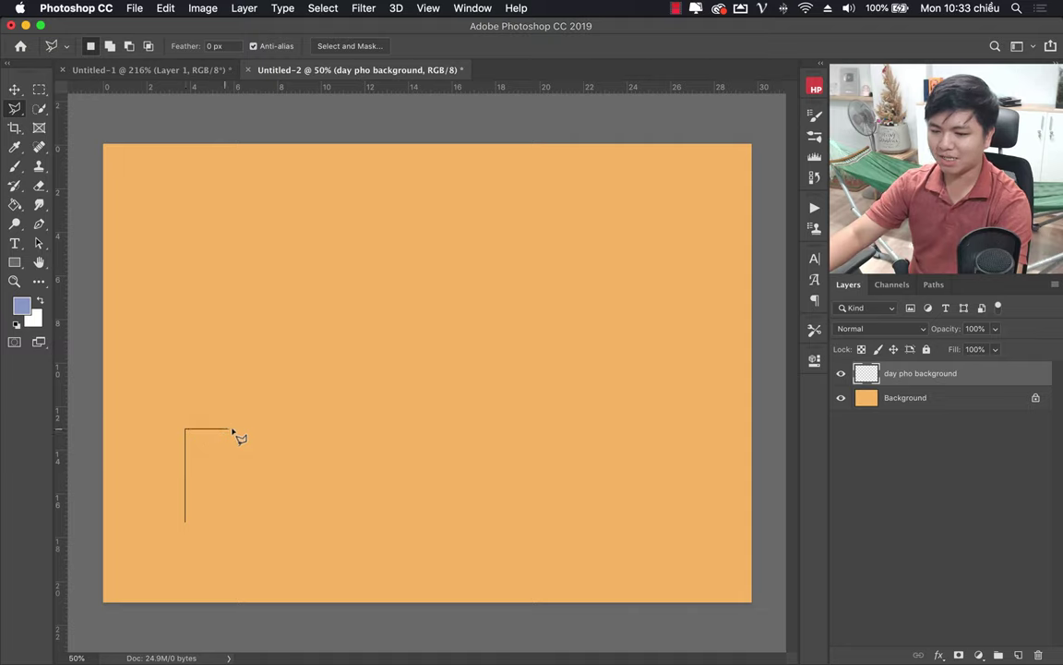
click(234, 430)
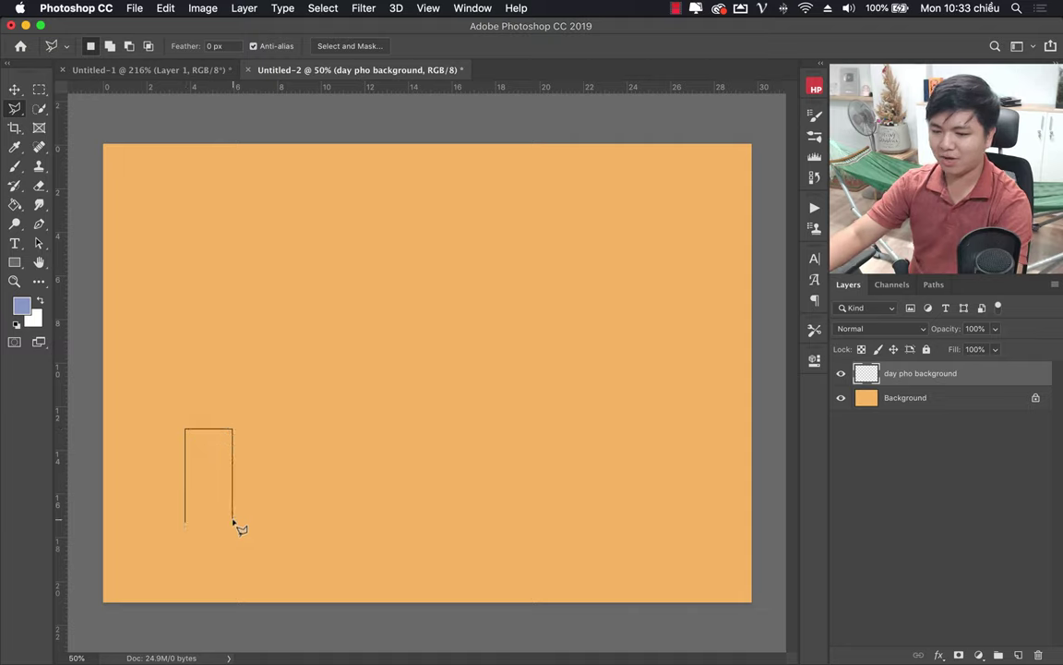
click(233, 522)
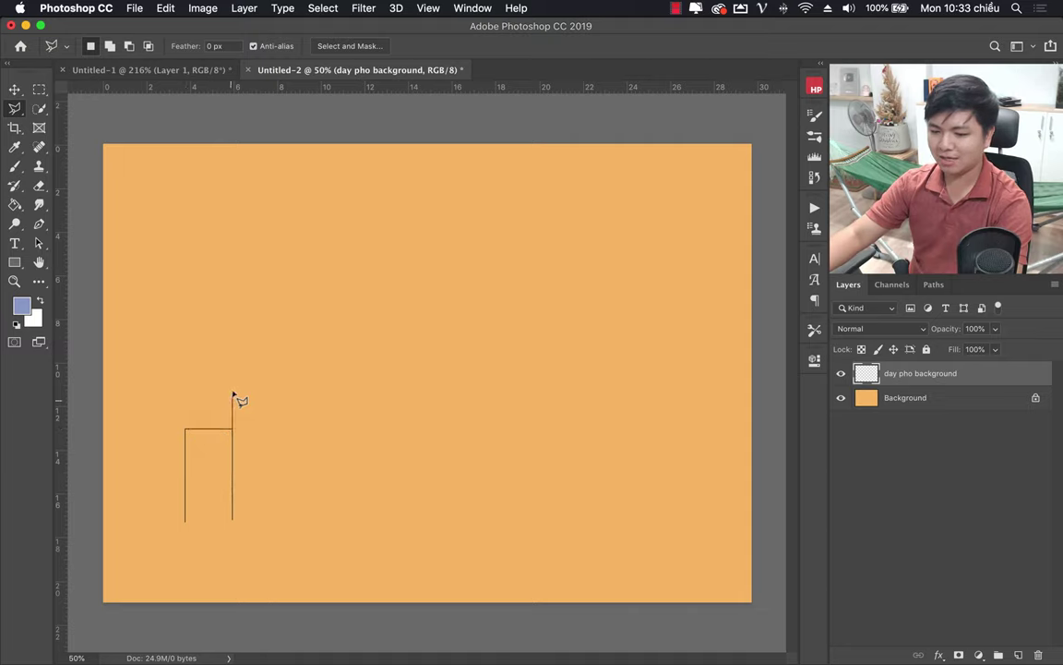
click(233, 375)
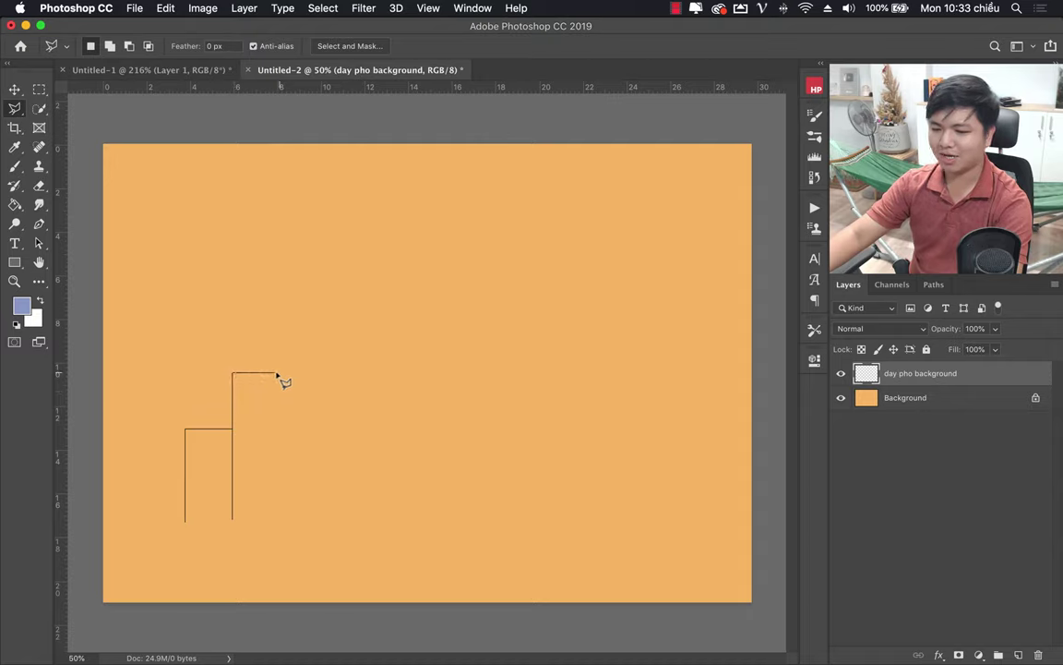
click(277, 375)
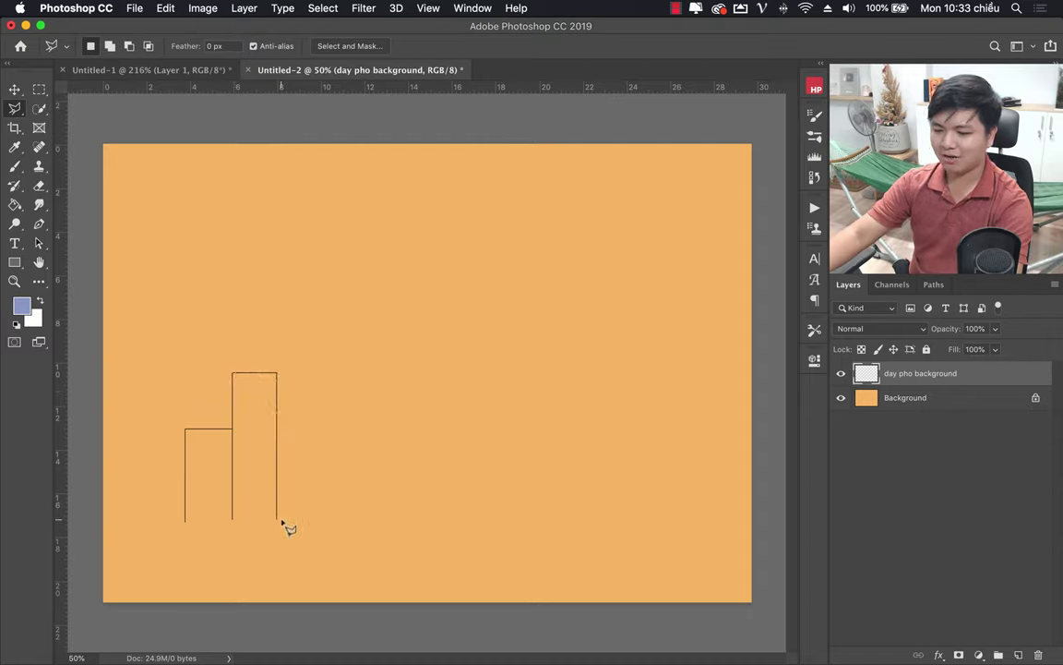
click(277, 519)
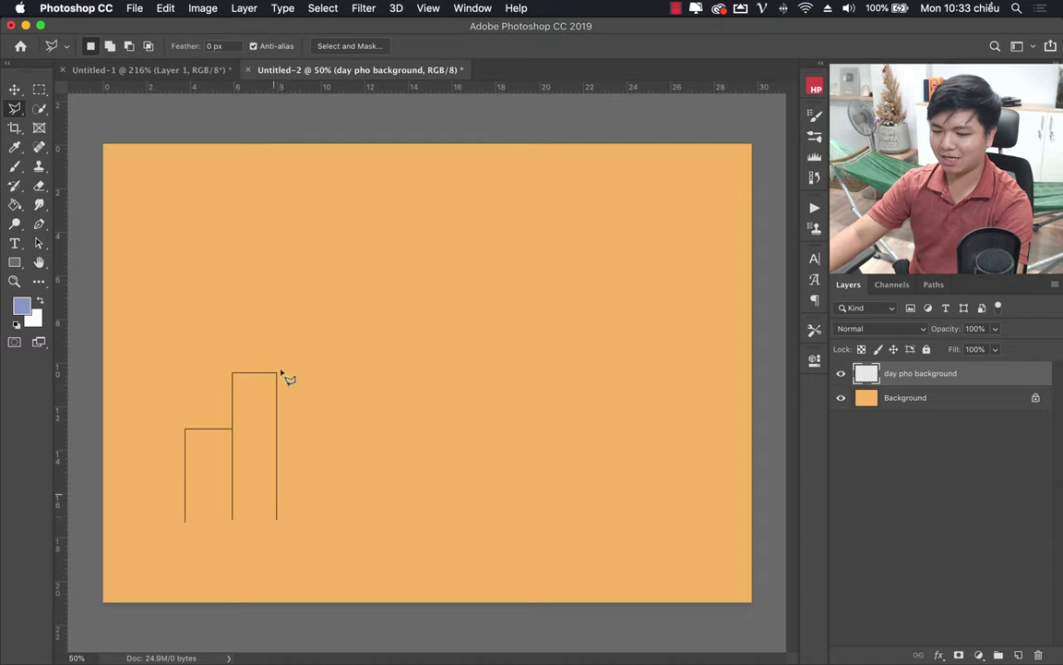
Continue the outline through the third, bevelled fourth, low fifth and tallest buildings.
click(278, 422)
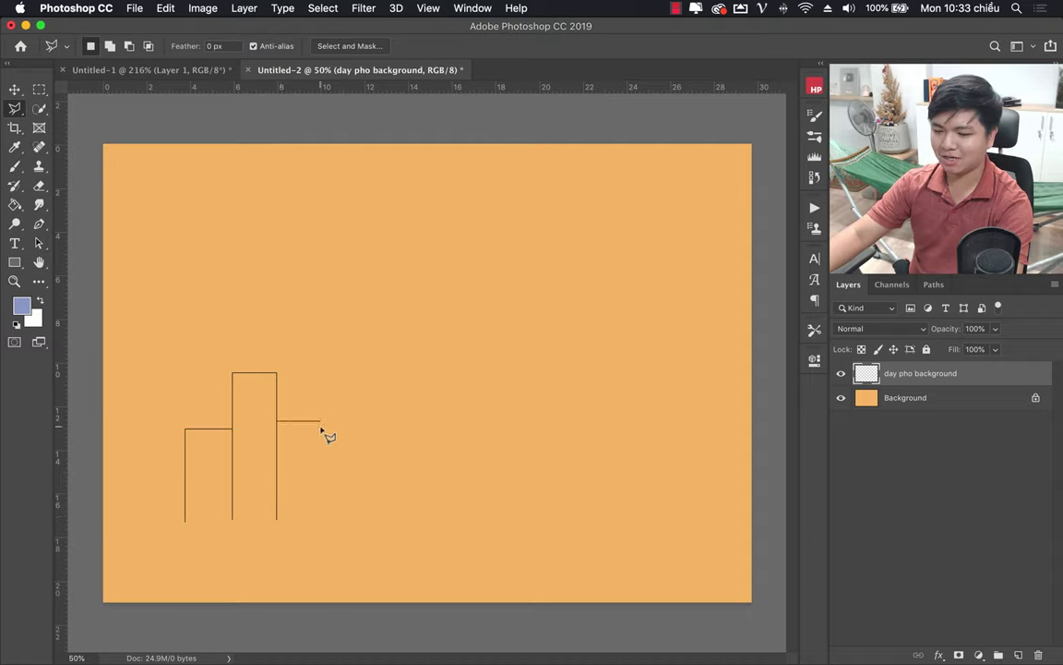
click(320, 421)
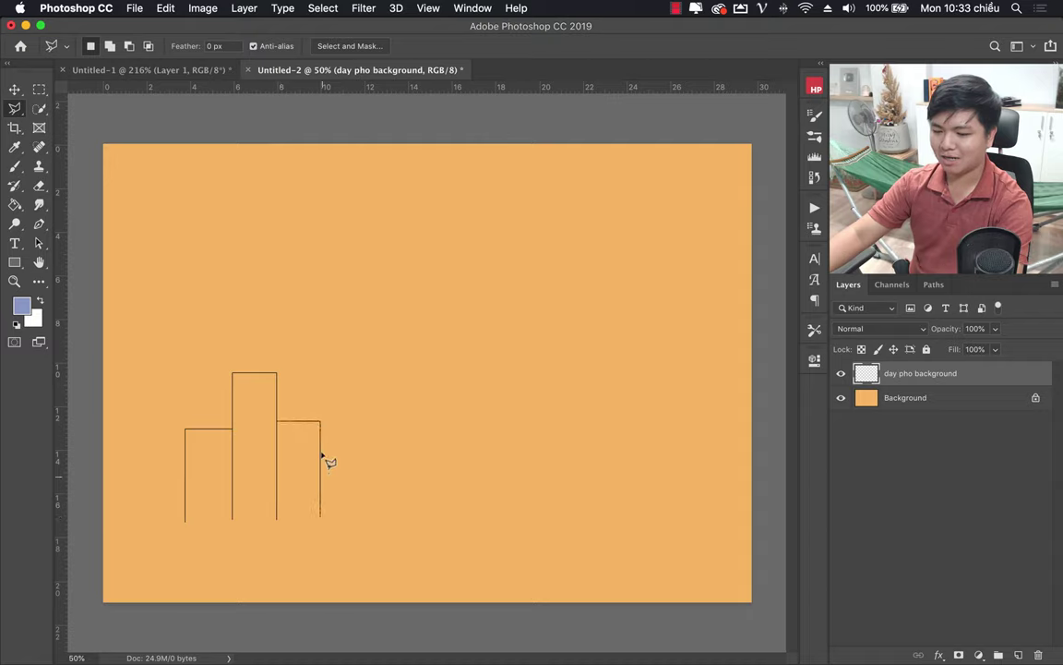
click(353, 379)
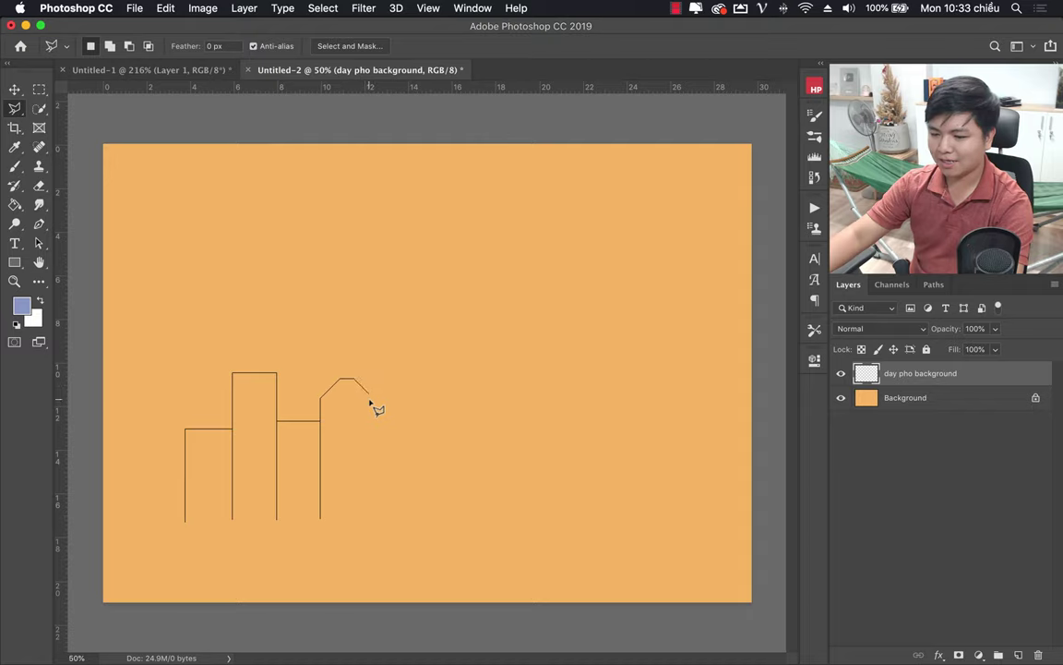
click(372, 399)
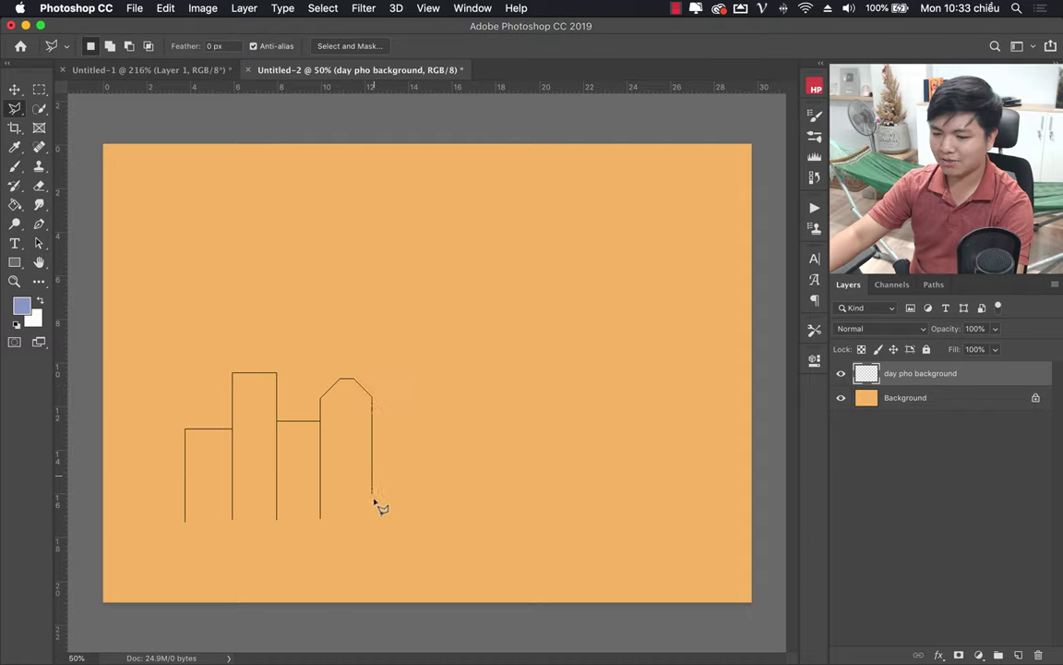
click(373, 519)
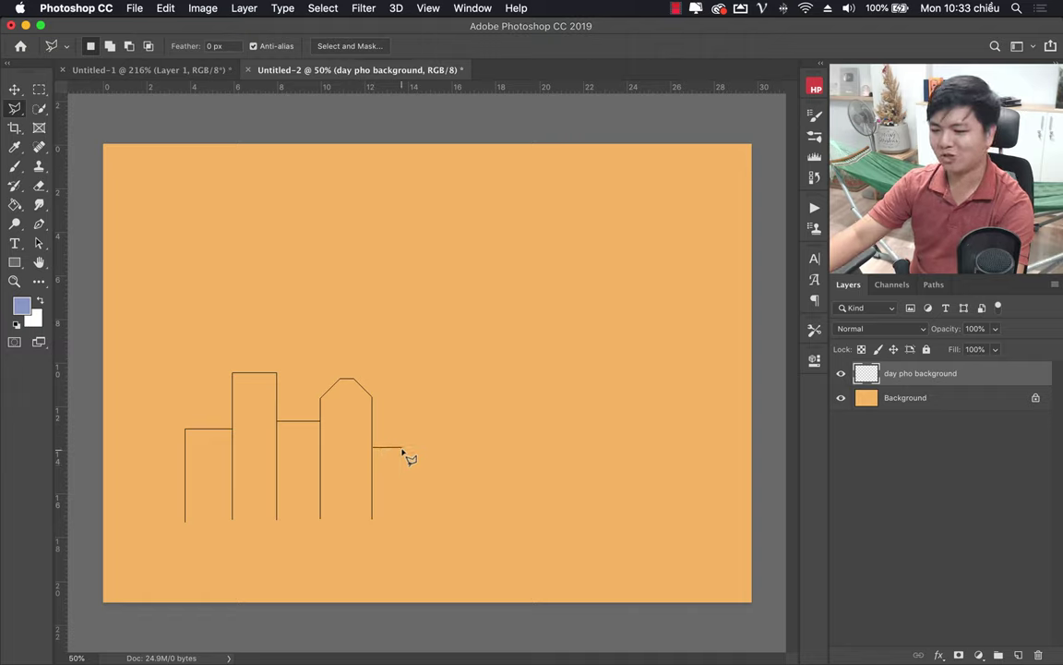
click(402, 448)
click(403, 520)
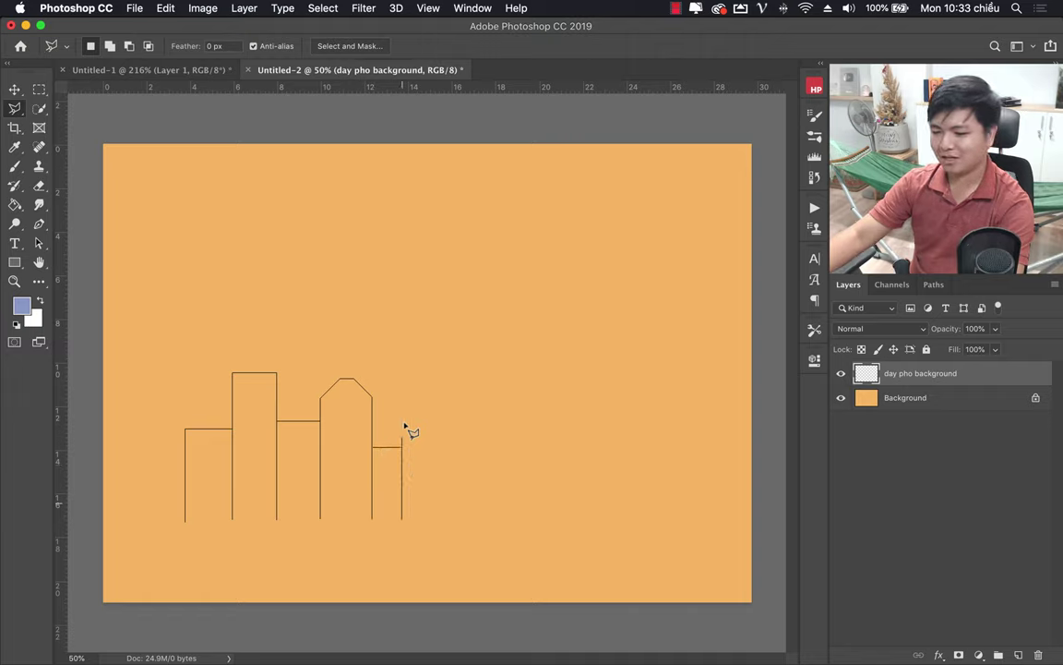
click(403, 356)
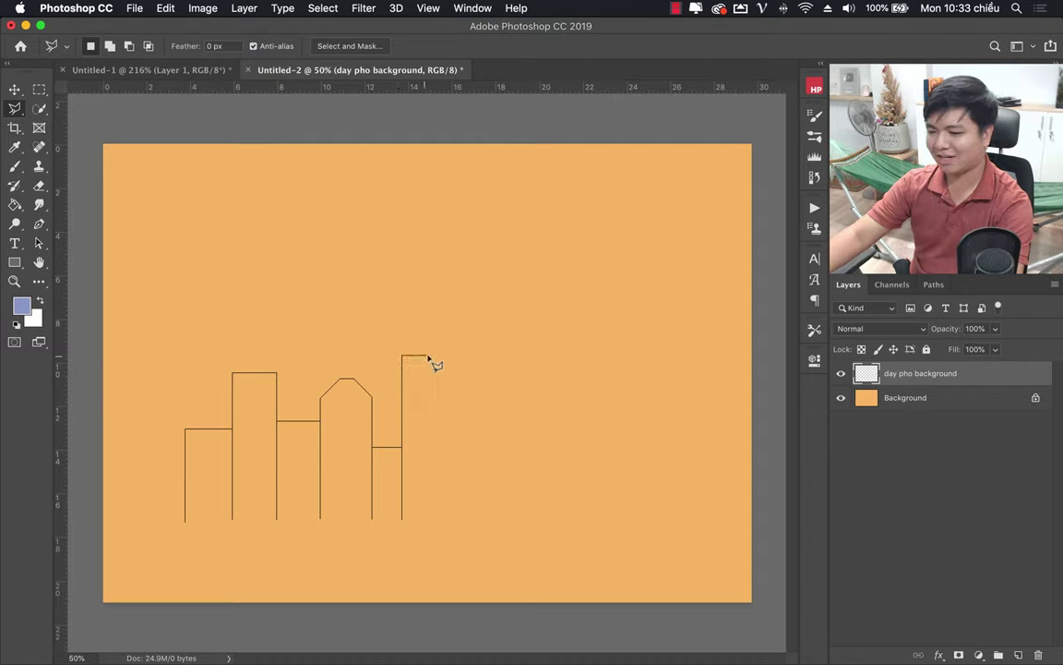
click(435, 357)
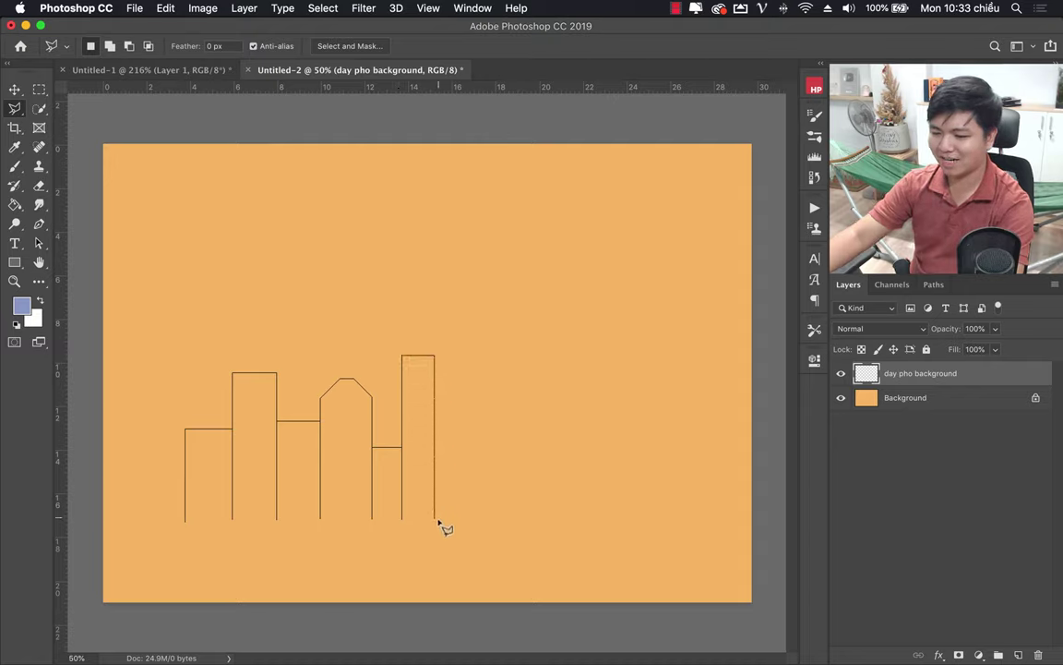
click(435, 520)
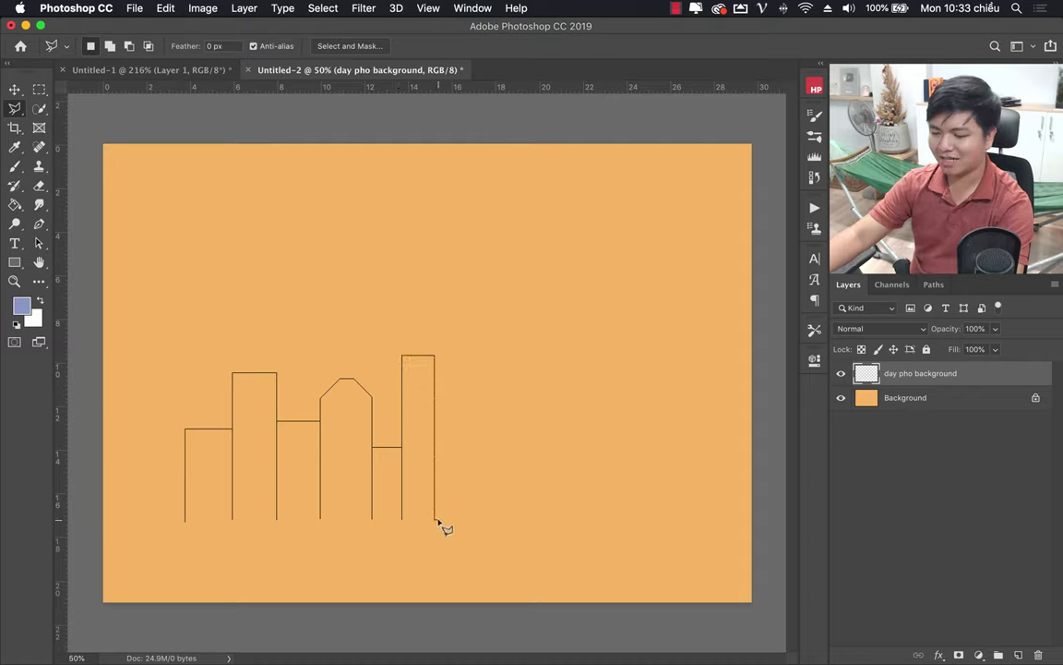
Add the last low and bevelled wide buildings and close the skyline selection.
click(435, 413)
click(465, 415)
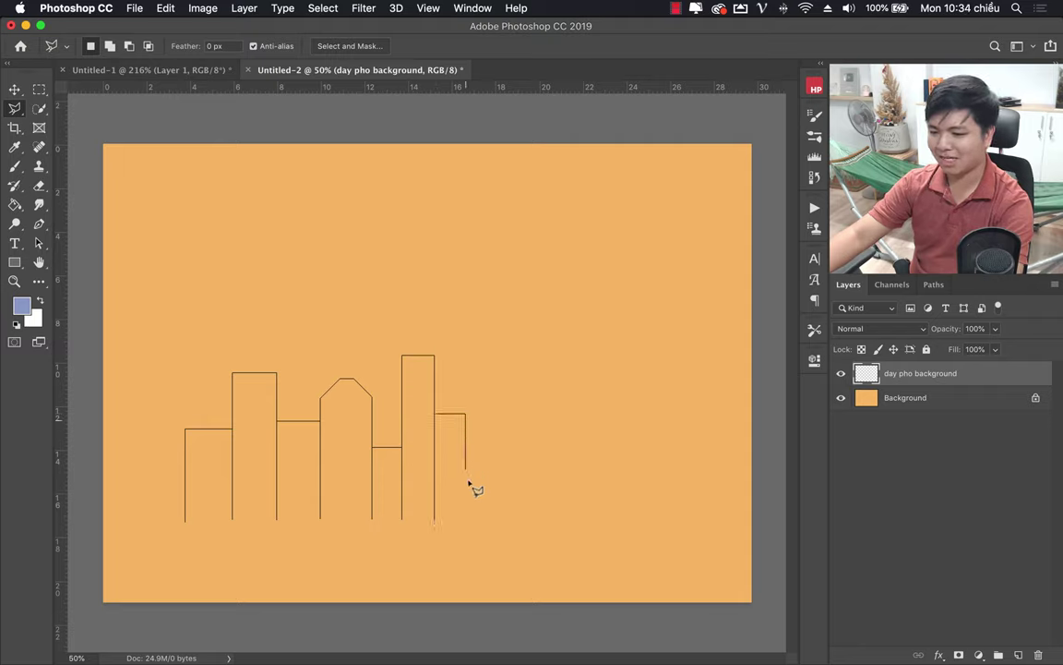
click(466, 520)
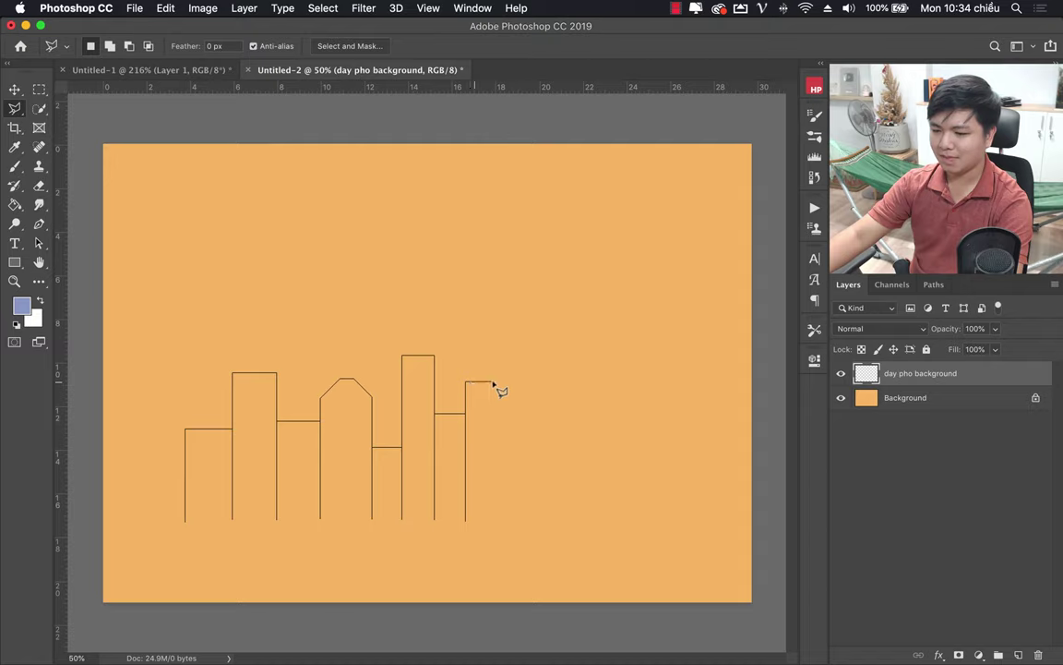
click(532, 411)
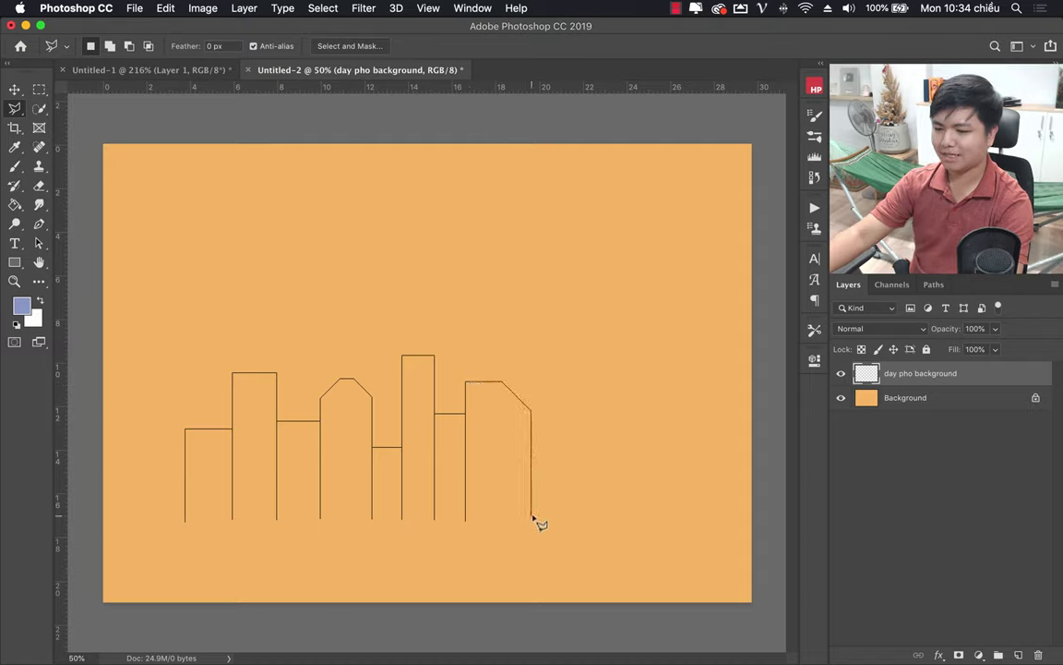
click(562, 435)
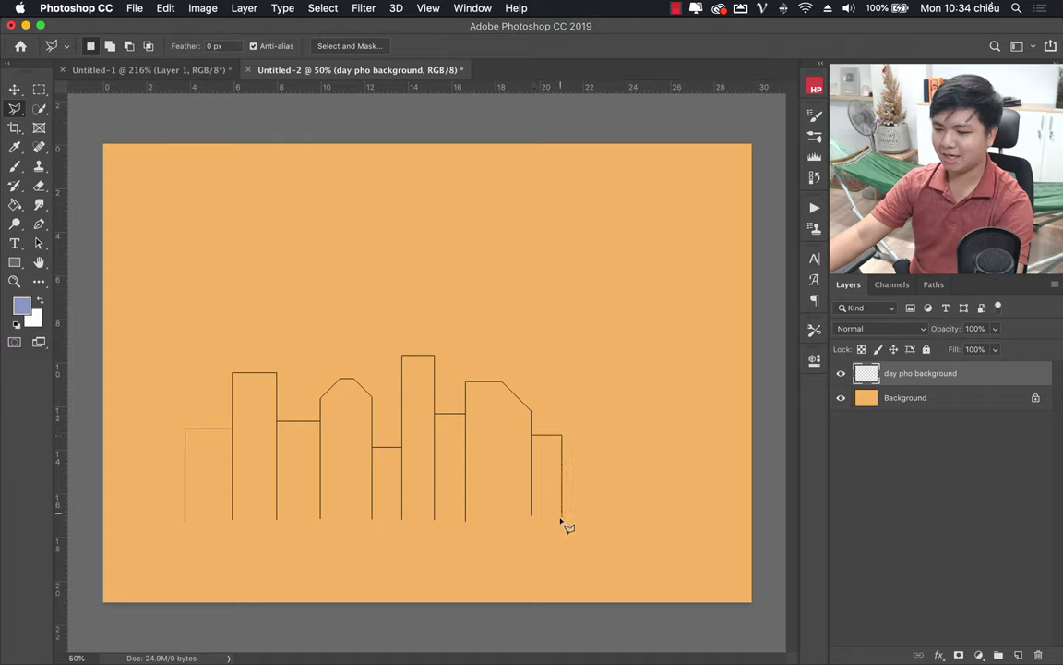
shift+click(550, 521)
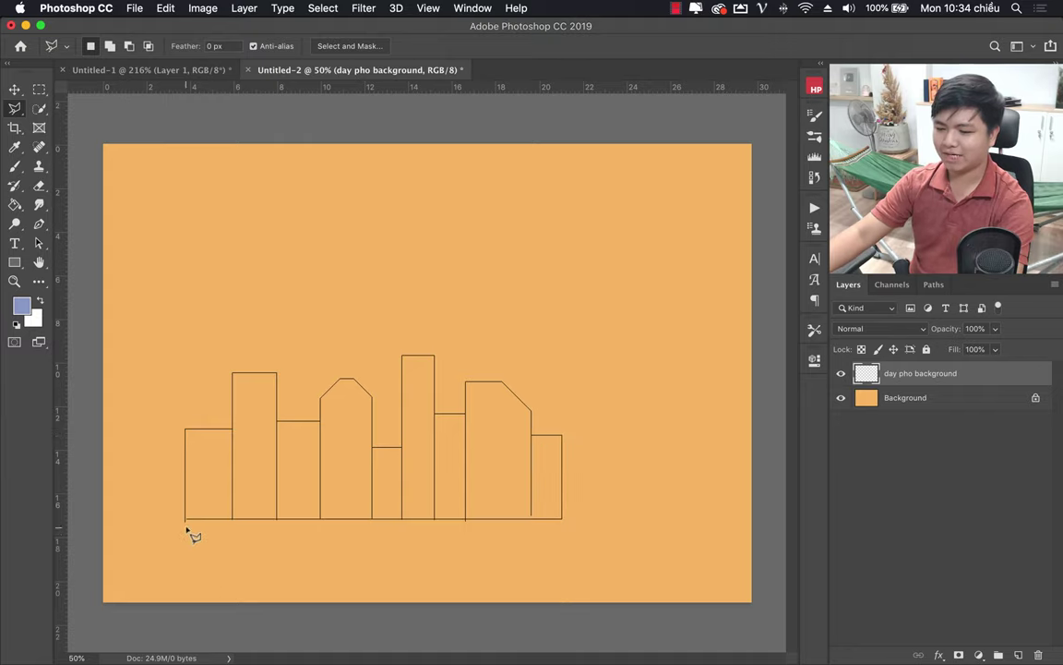
click(187, 524)
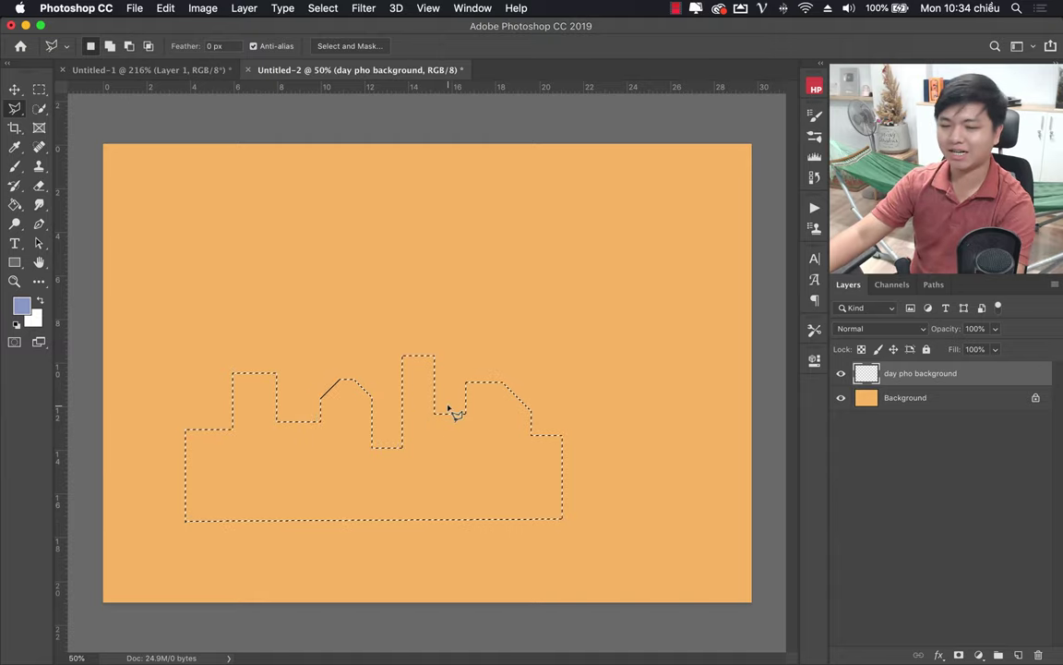
click(14, 204)
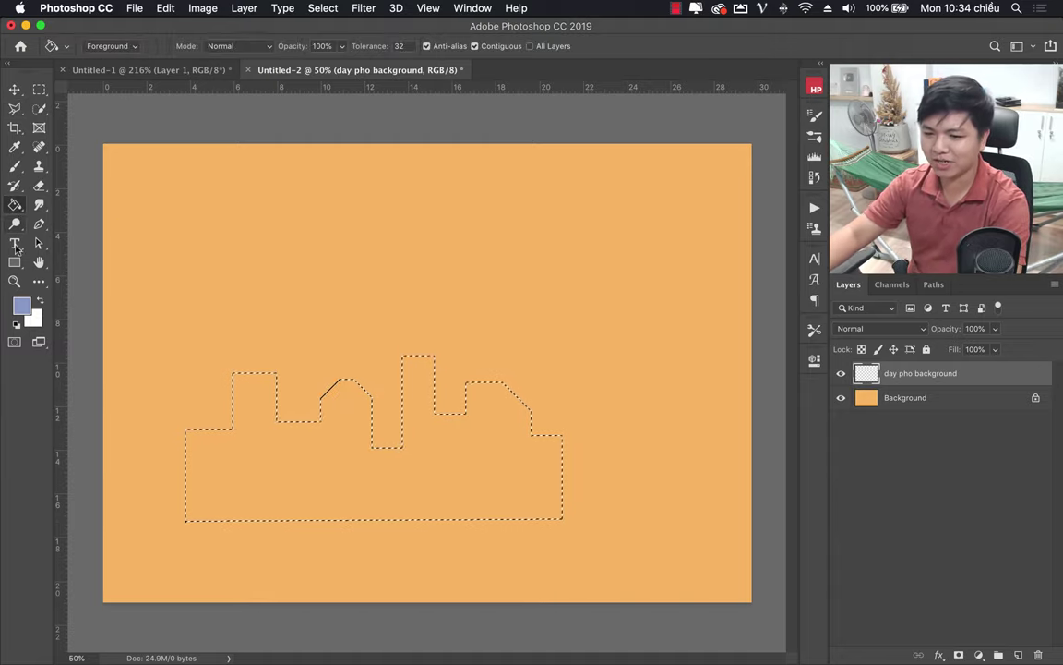
click(302, 471)
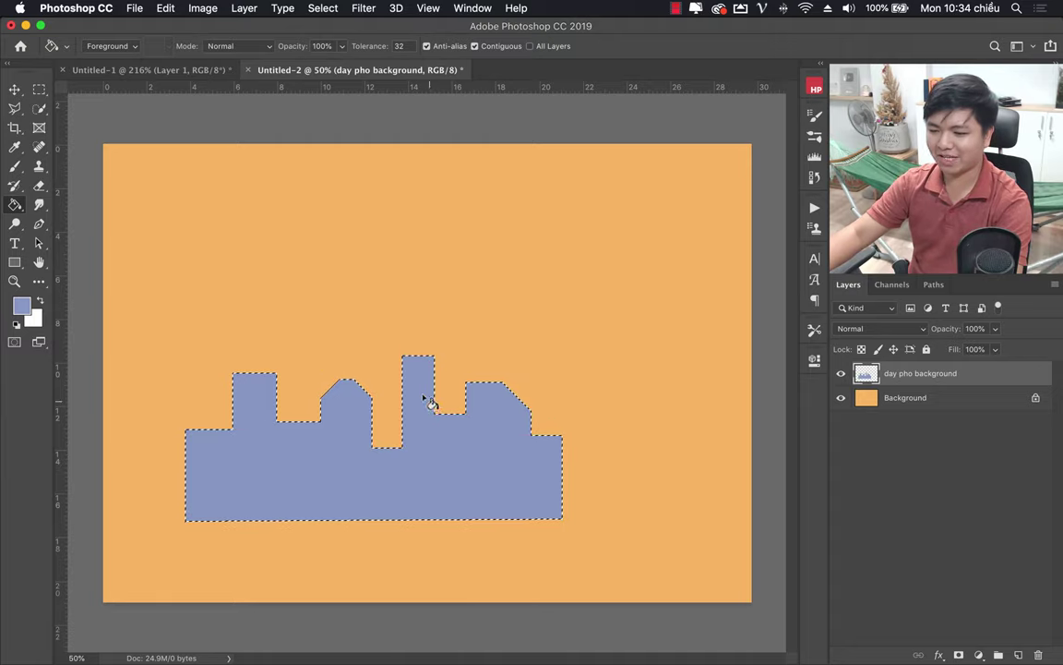
key(super+d)
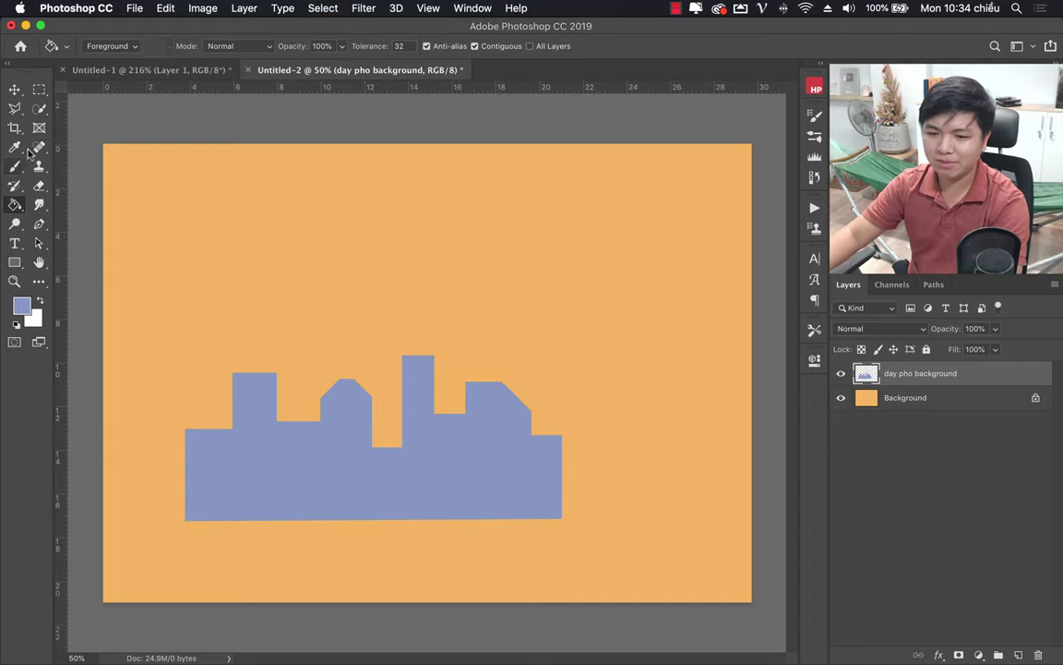
click(38, 92)
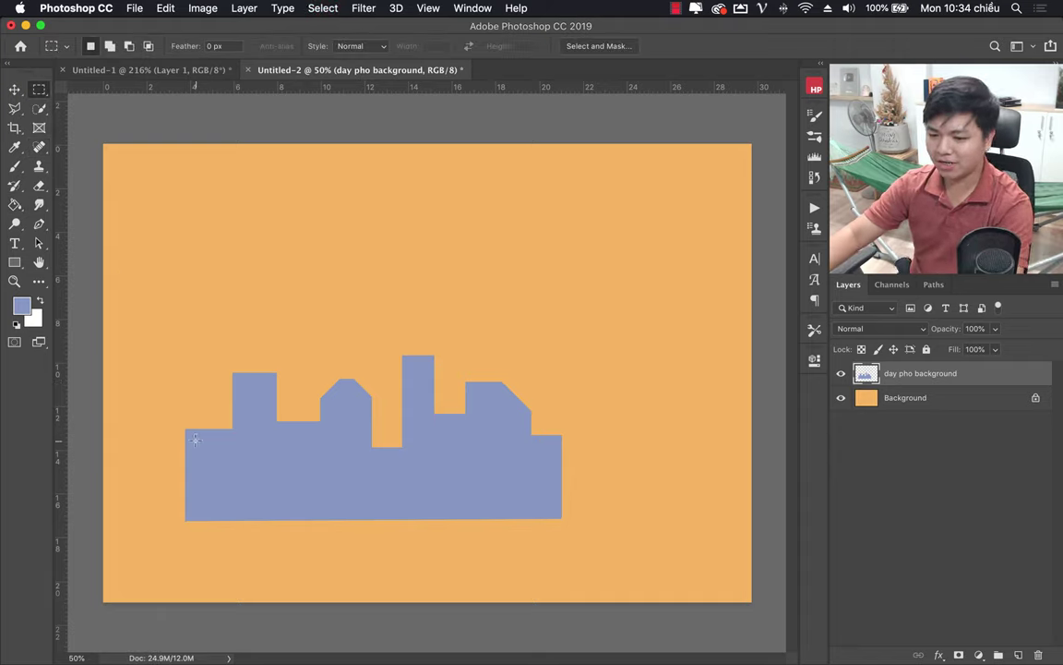
right_click(38, 89)
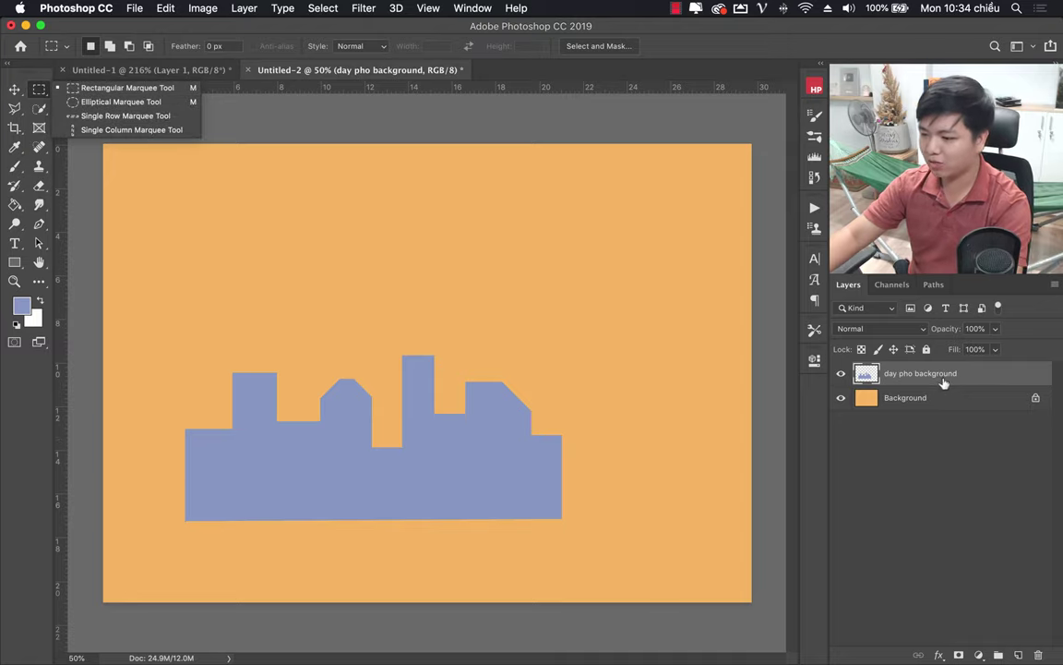
click(913, 379)
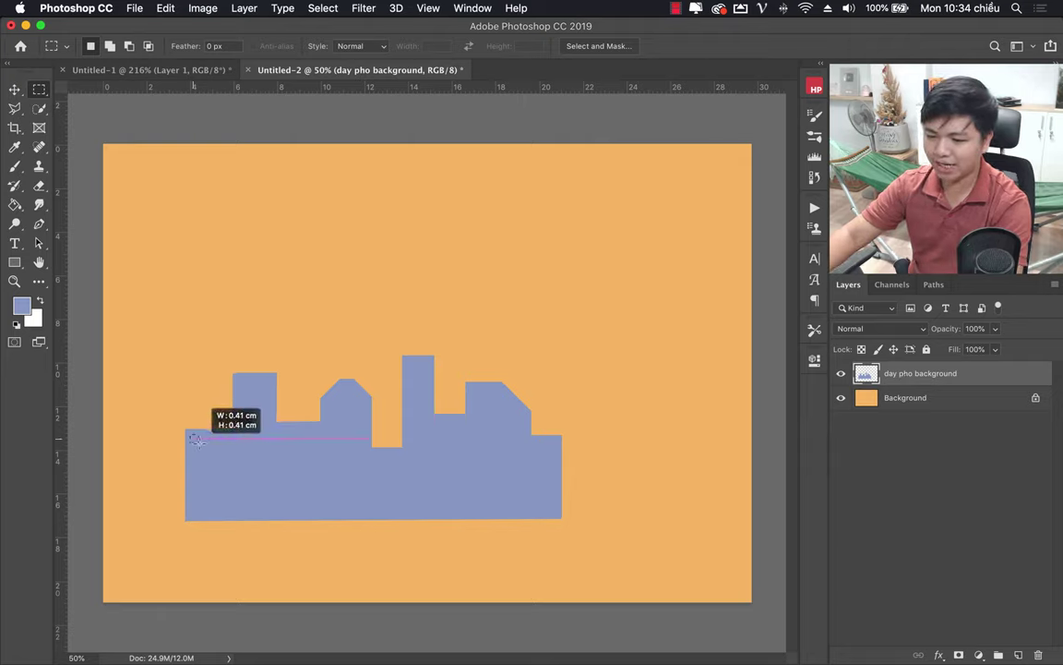
drag(191, 436, 215, 446)
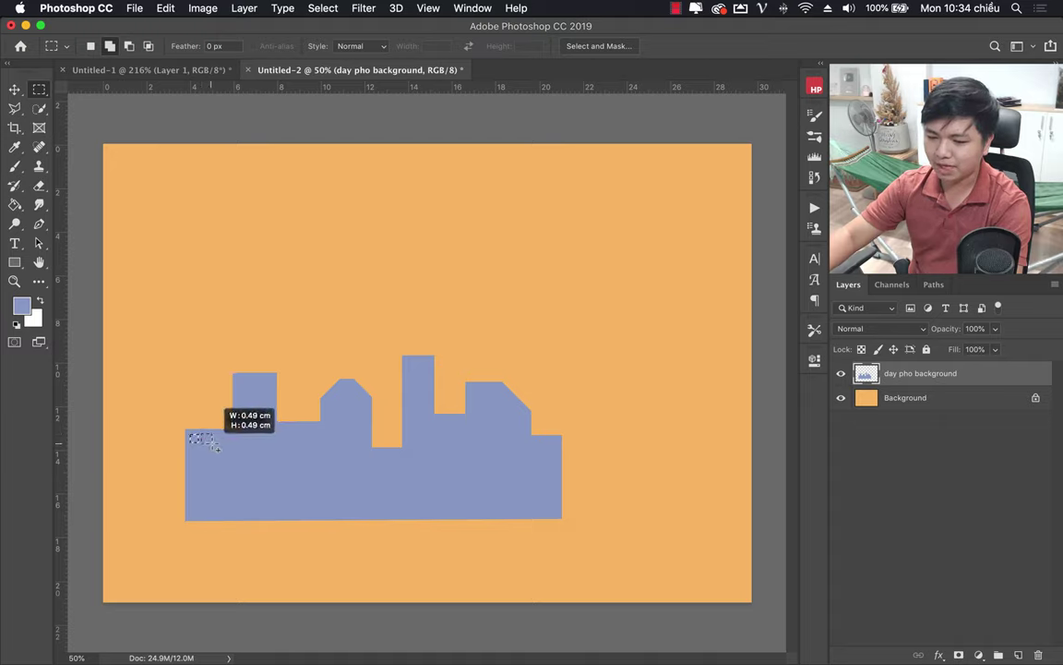
drag(215, 448, 225, 445)
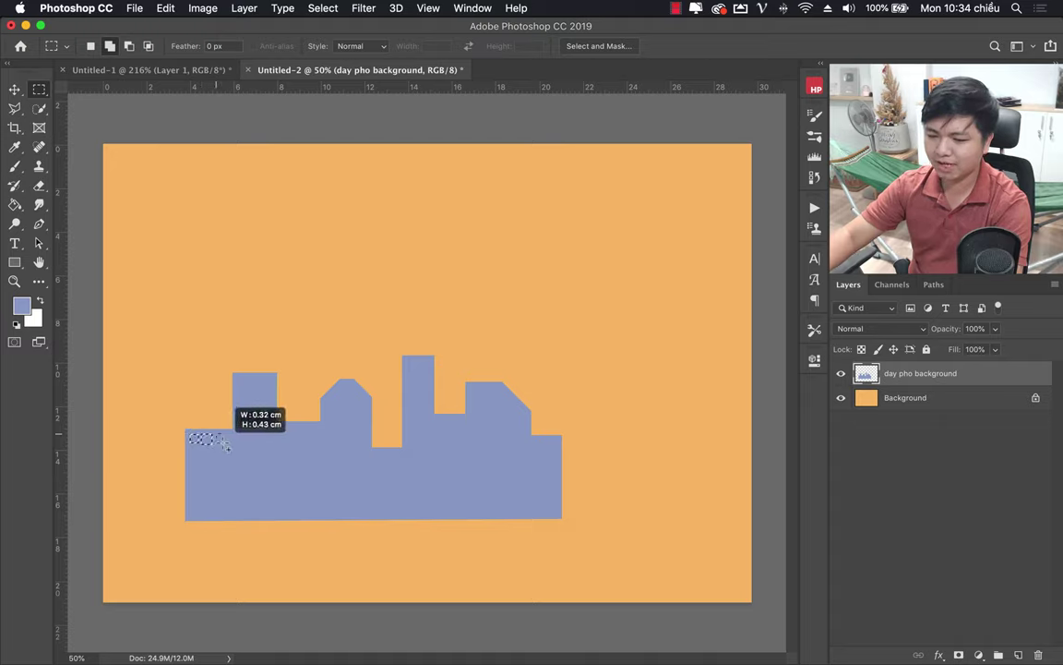
key(ctrl+d)
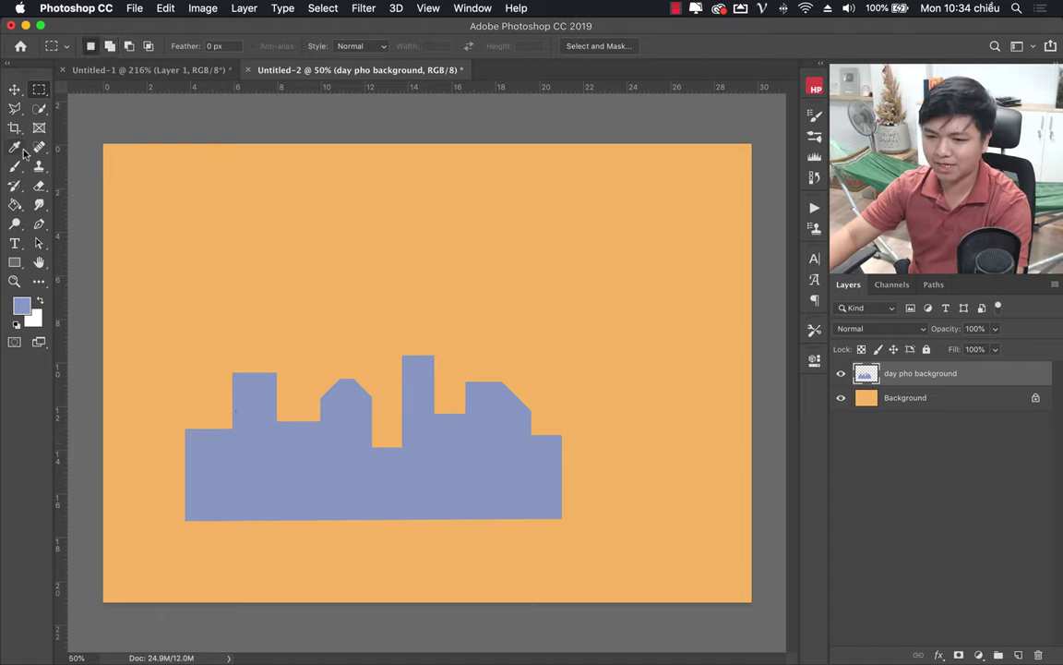
click(14, 166)
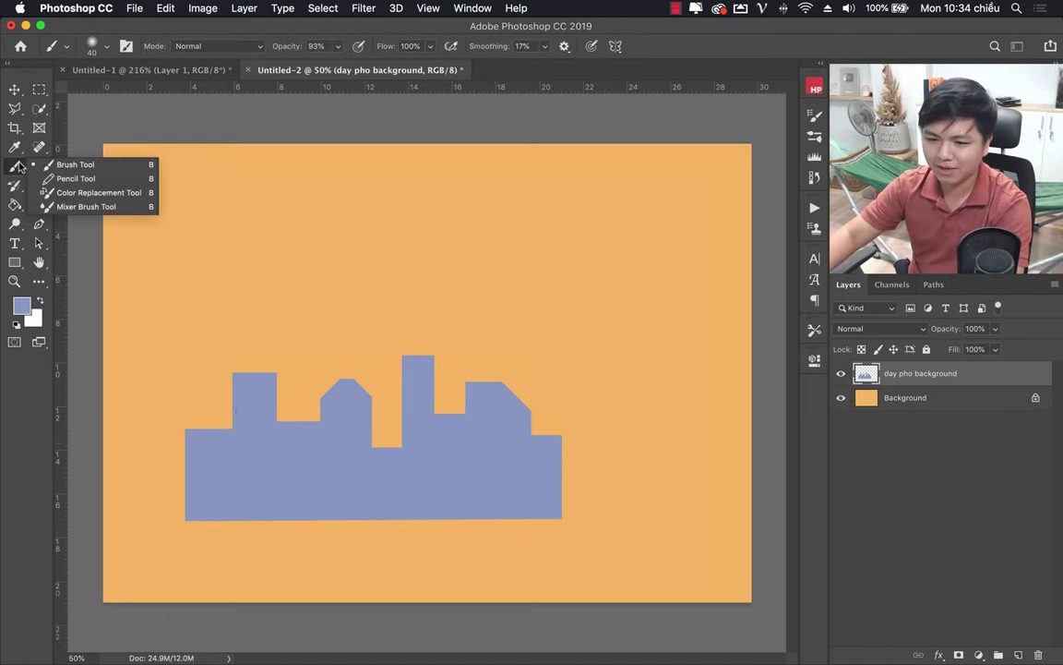
click(83, 165)
click(105, 46)
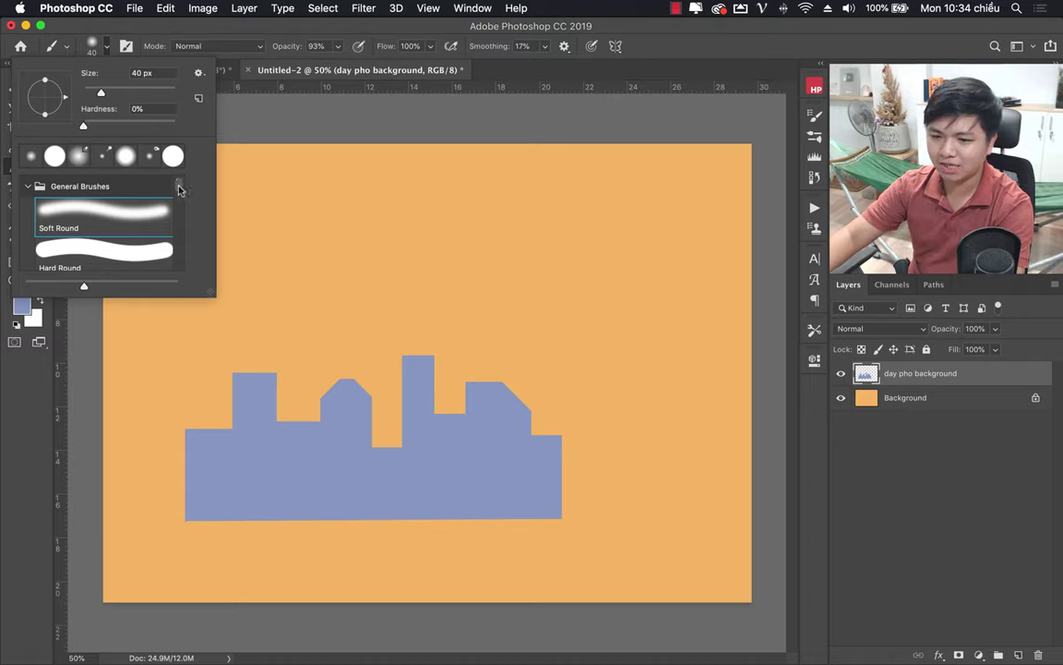
drag(179, 190, 182, 249)
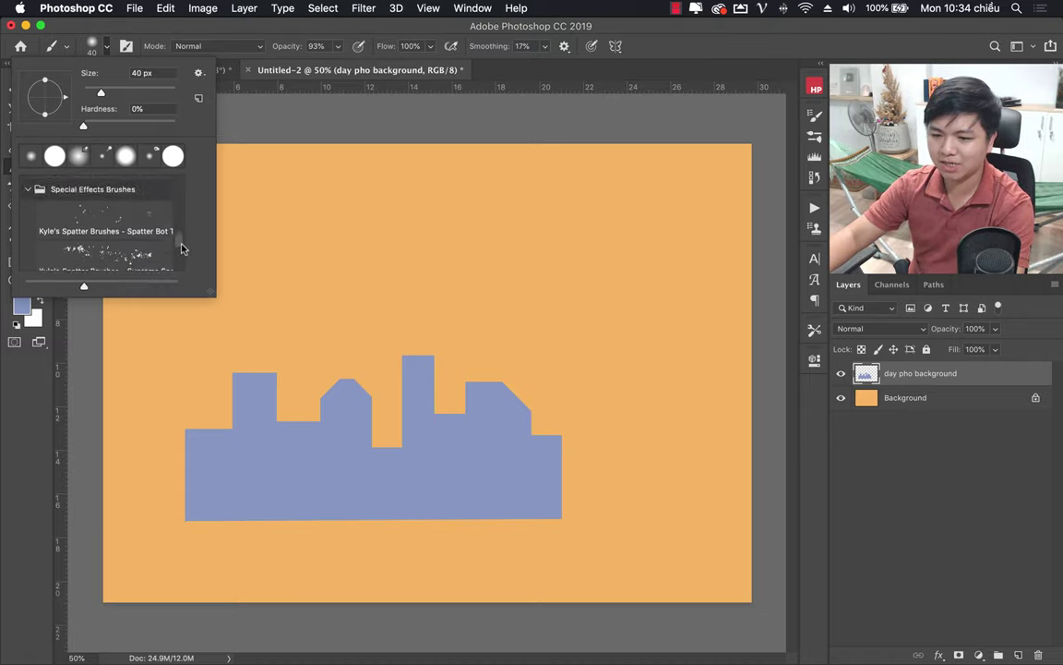
drag(182, 248, 185, 274)
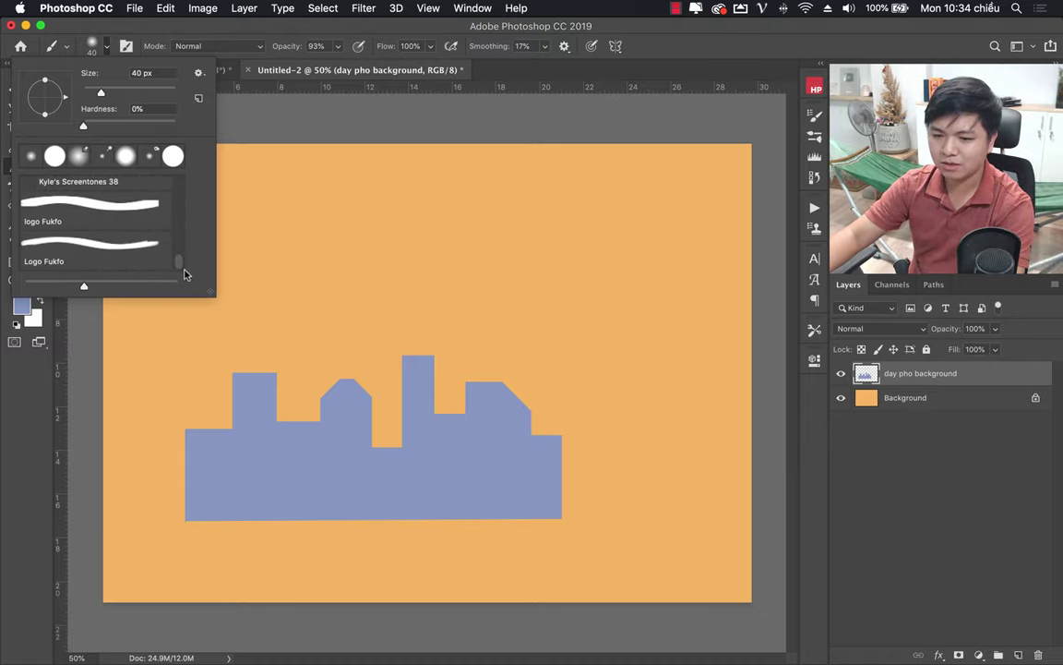
click(198, 72)
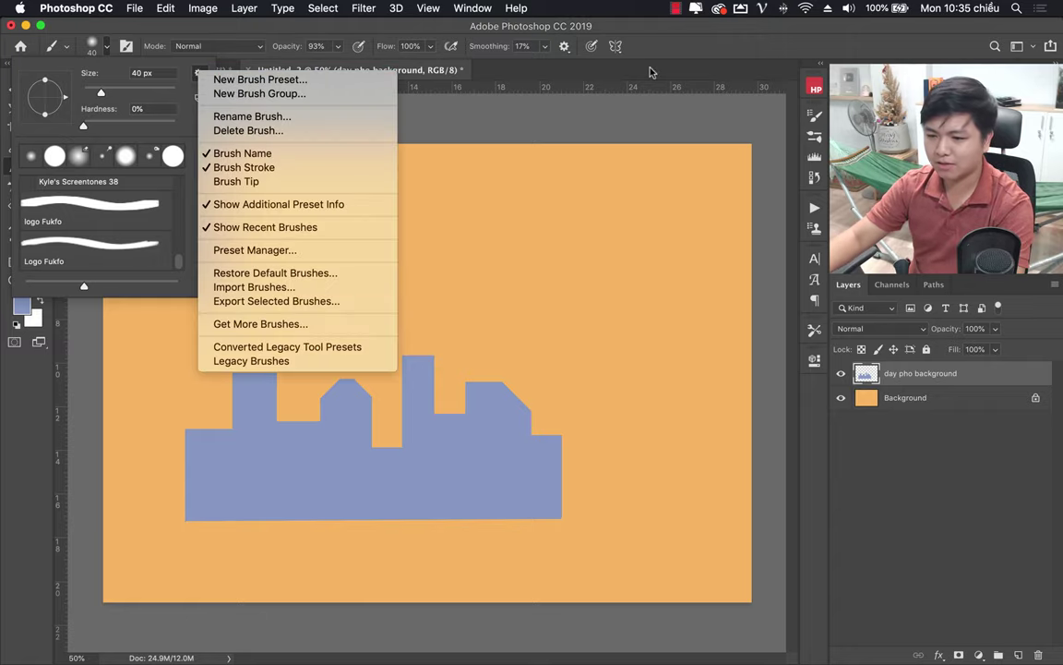
click(199, 72)
click(102, 49)
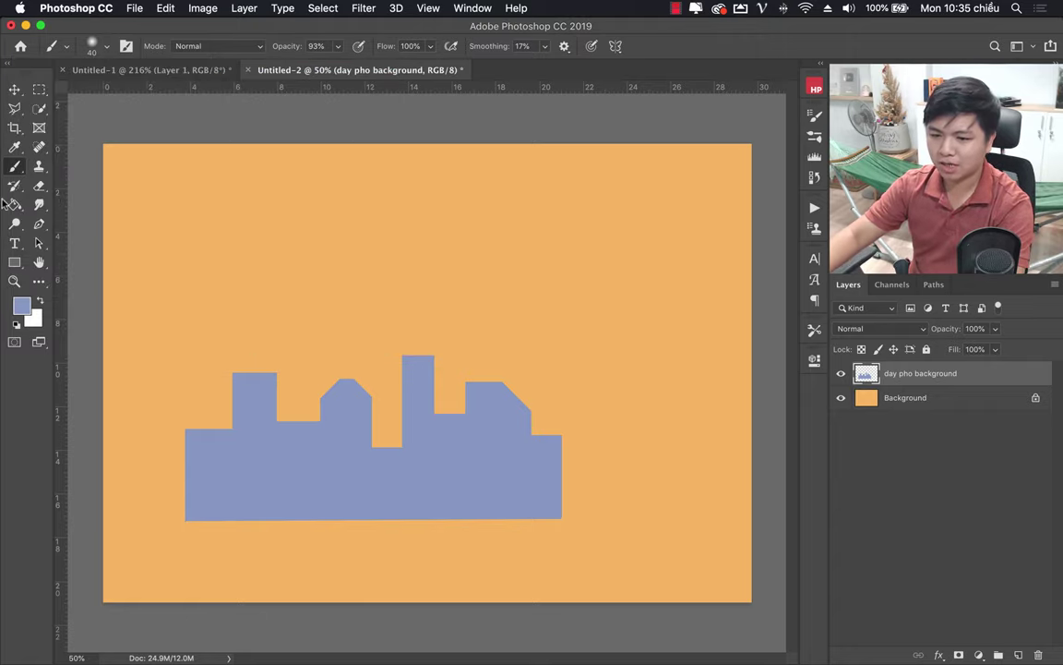
click(39, 90)
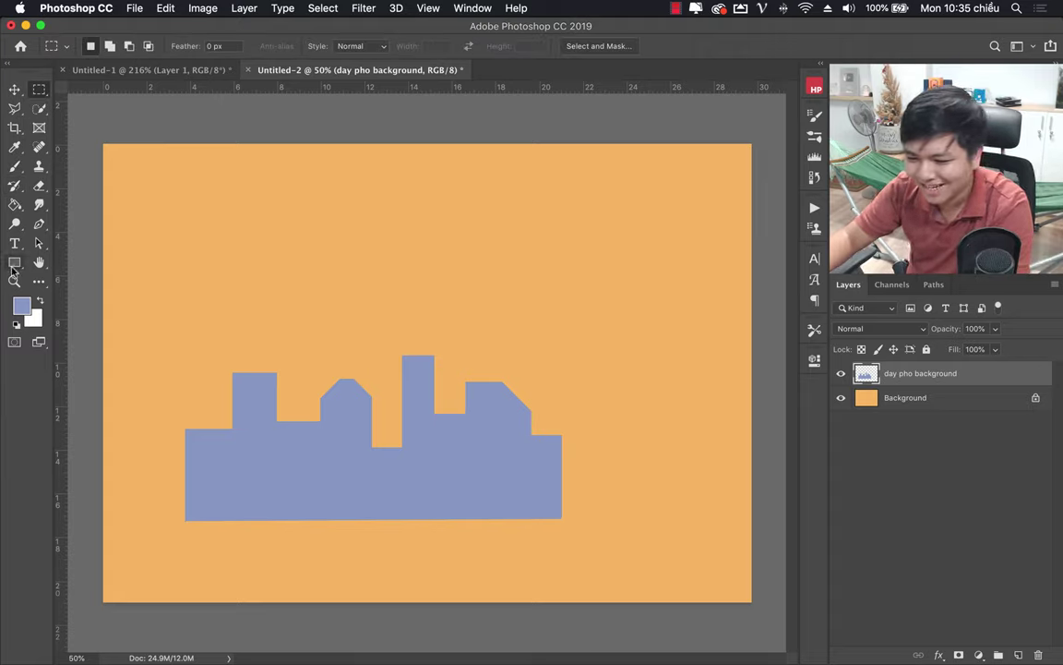
Zoom in on the building's upper-left corner and choose the Rectangular Marquee.
key(z)
drag(180, 462, 275, 463)
drag(420, 373, 418, 346)
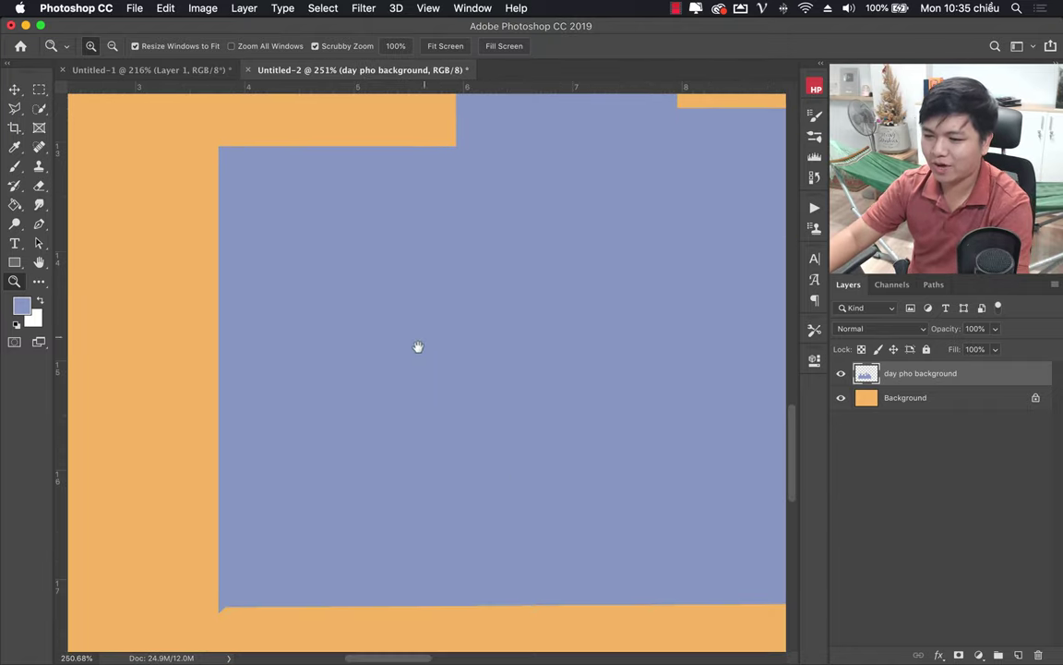
click(39, 89)
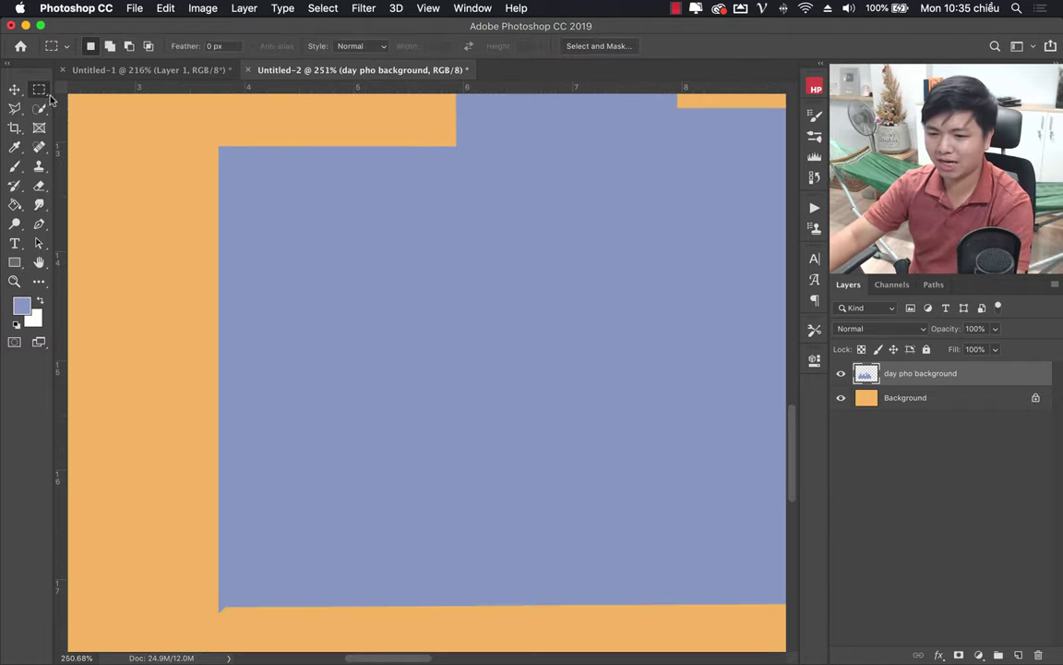
right_click(39, 90)
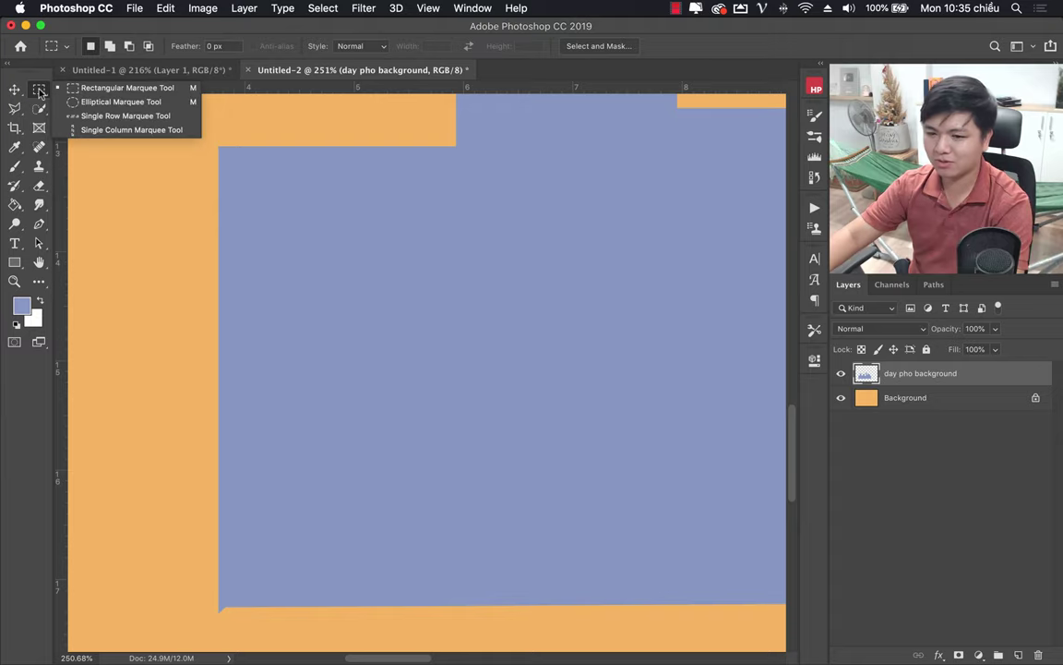
click(101, 89)
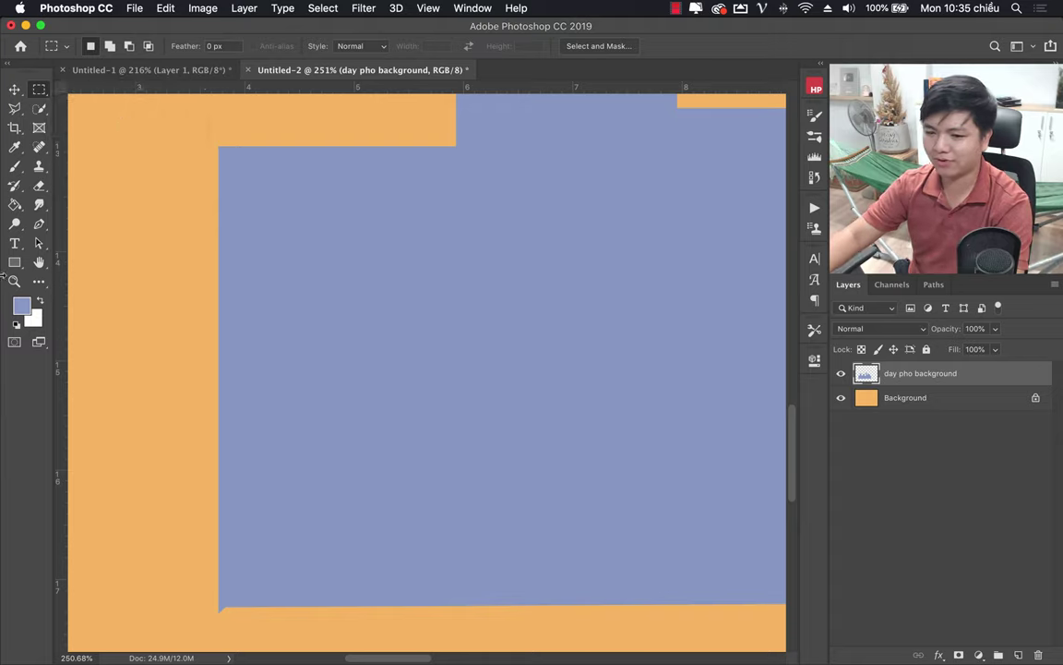
Sample the canvas orange as foreground colour and test a square selection in the corner.
click(15, 147)
click(128, 203)
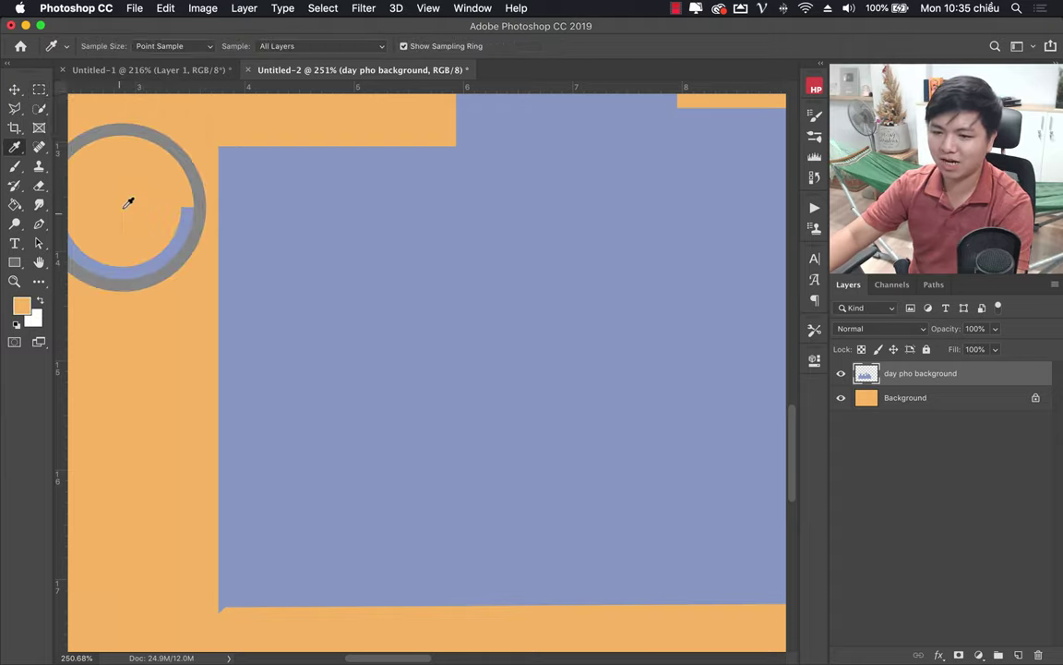
click(39, 89)
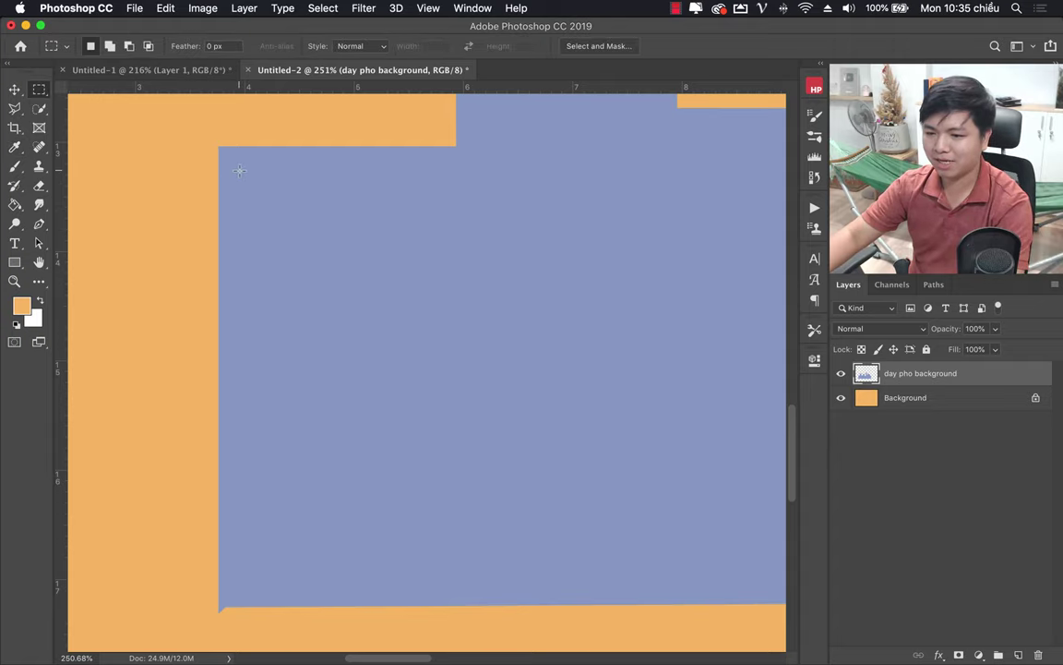
drag(239, 170, 273, 206)
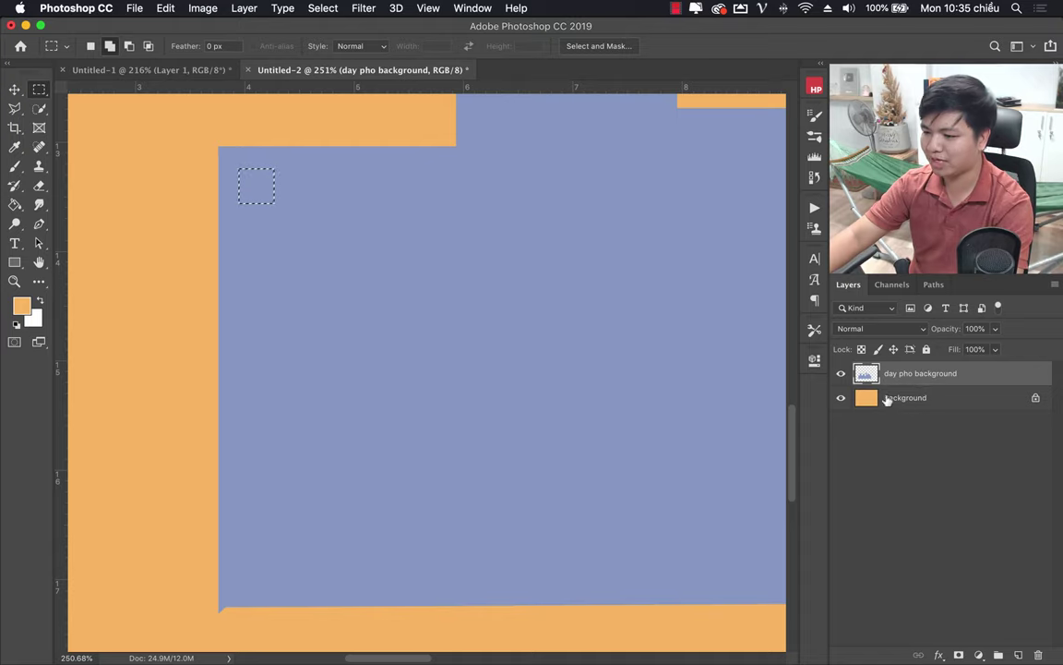
key(super+d)
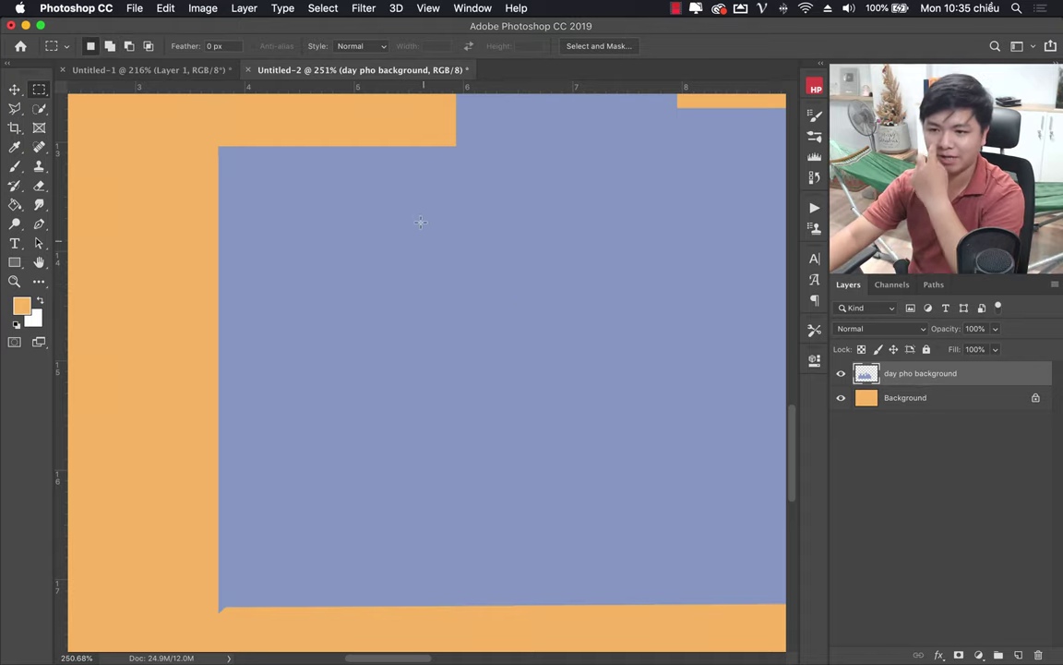
click(244, 8)
mouse_move(251, 25)
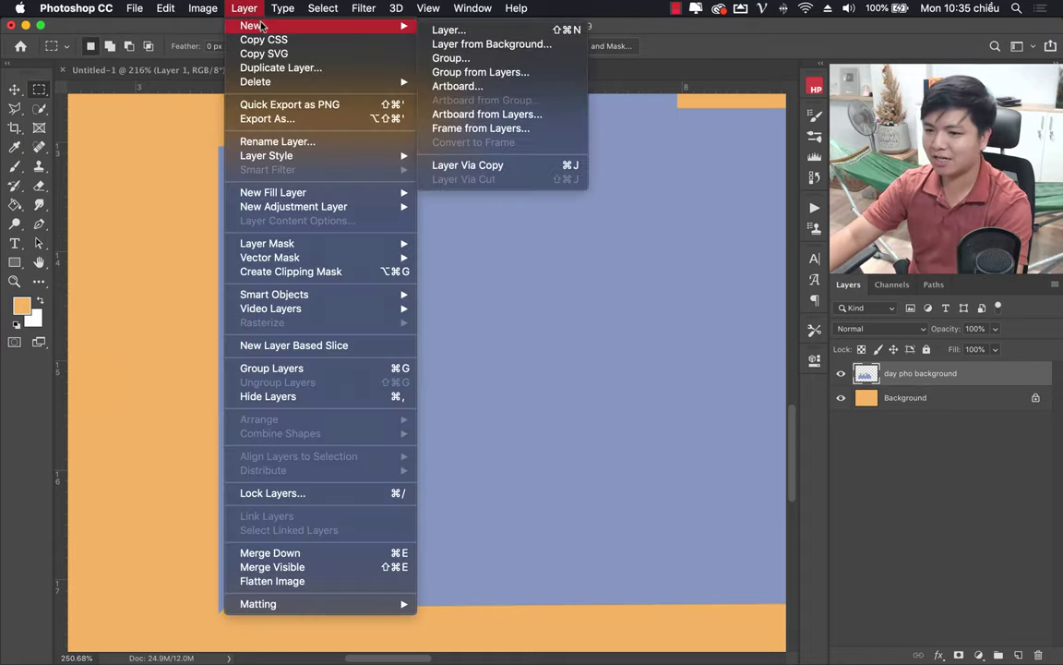
Create layer 'cua so toa nha' and fill a small square marquee with orange as the first window.
click(449, 29)
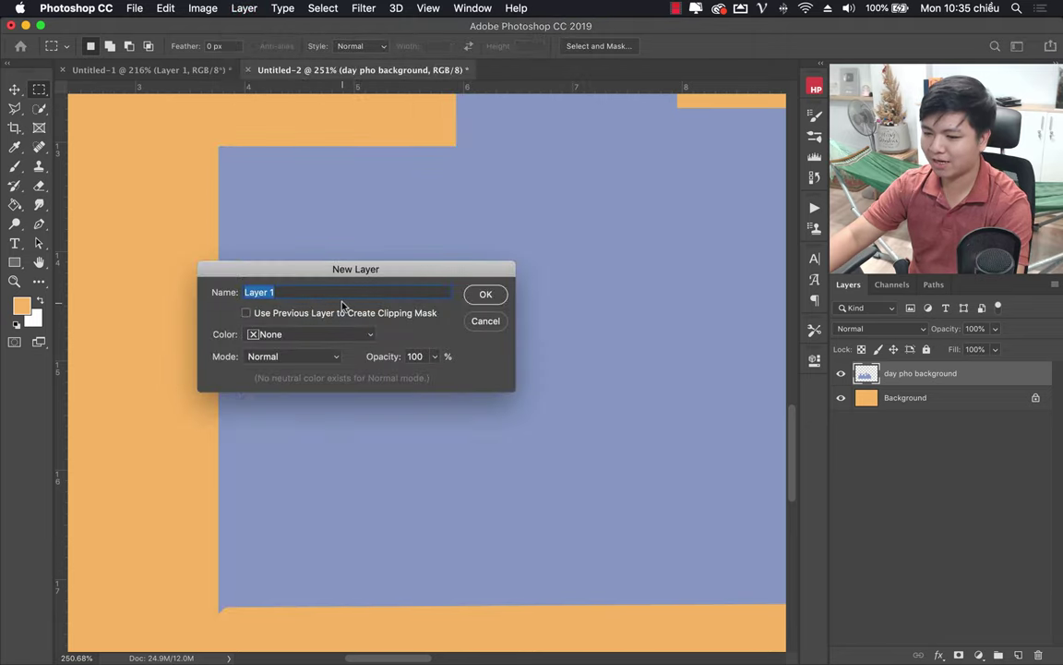
text(cua so toa)
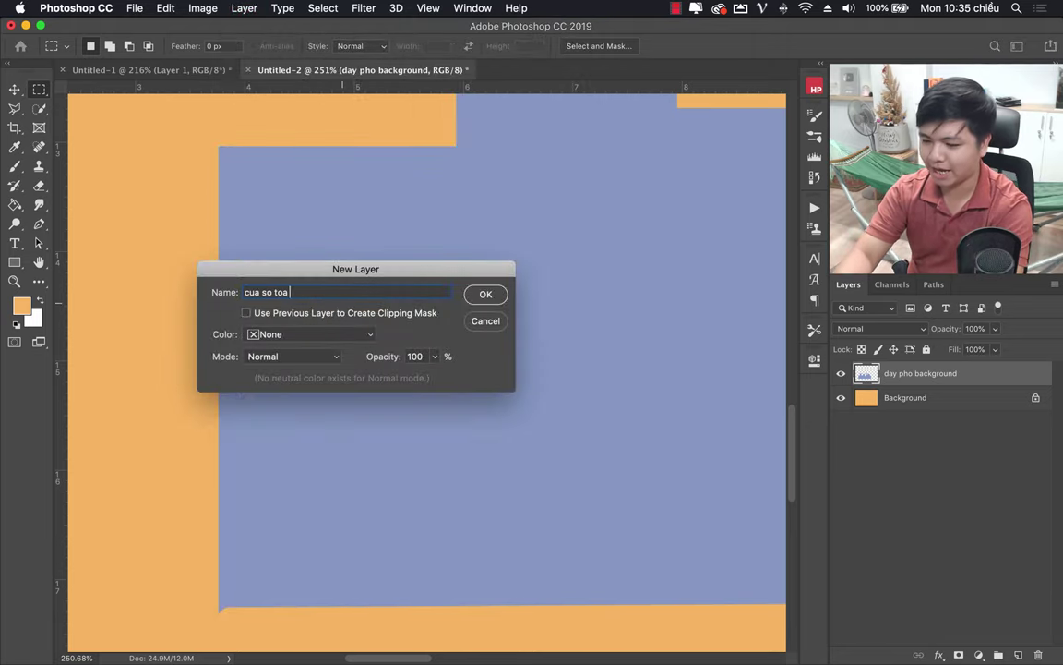
text( nha)
key(Return)
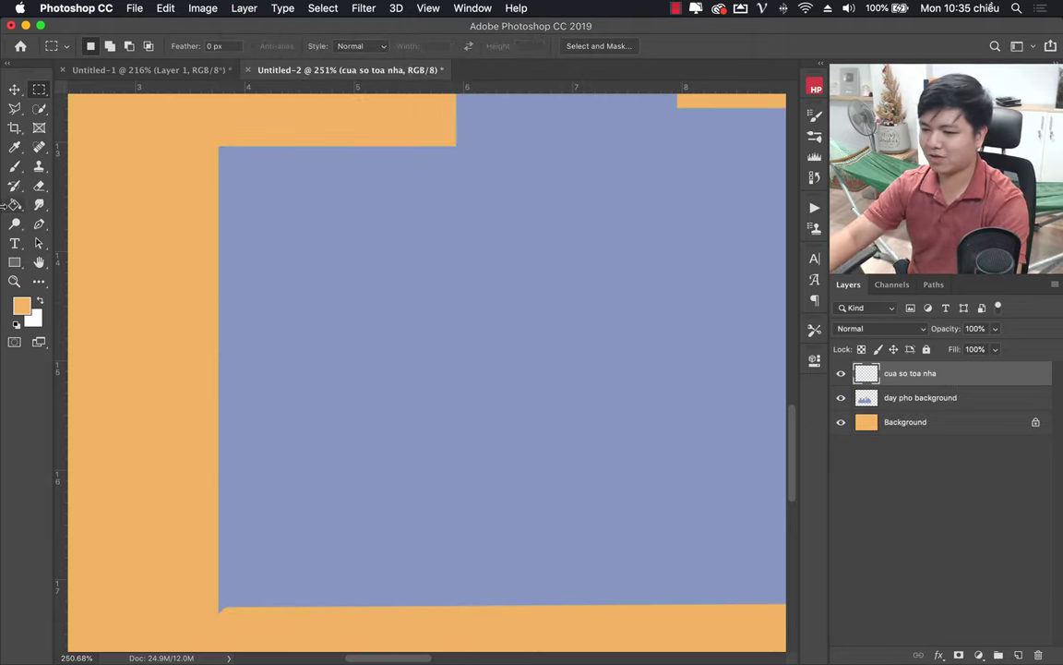
drag(263, 189, 297, 220)
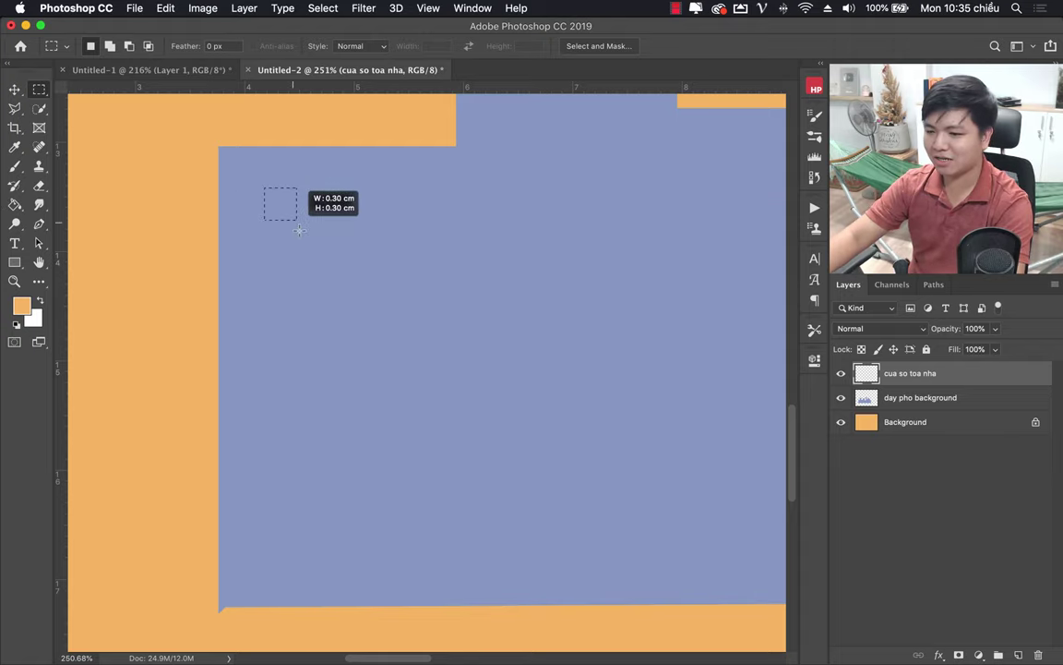
click(15, 205)
click(269, 211)
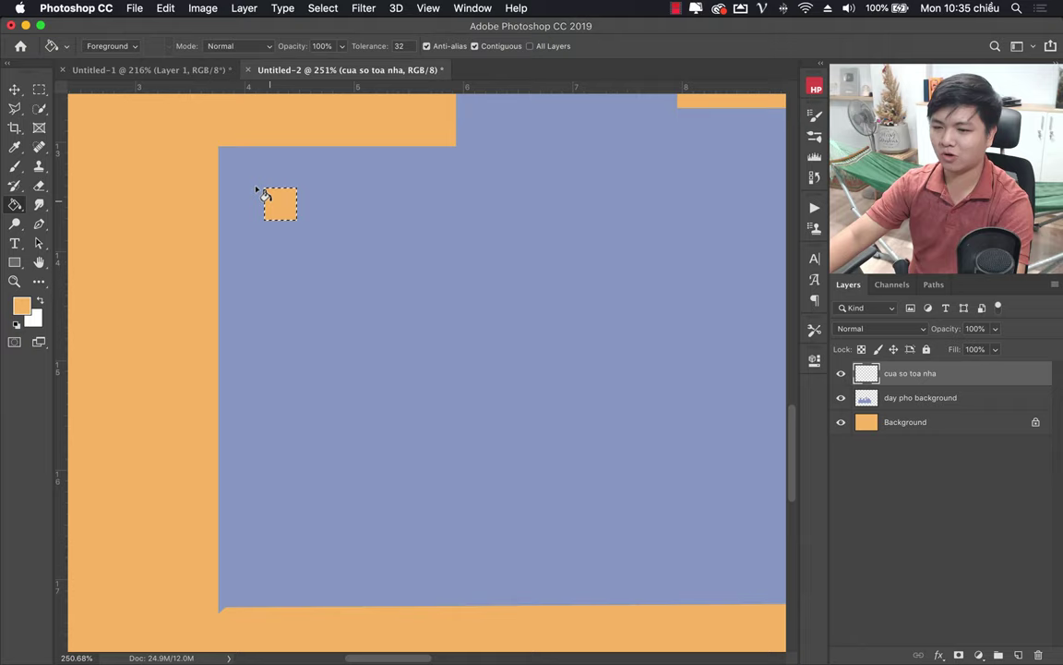
click(39, 90)
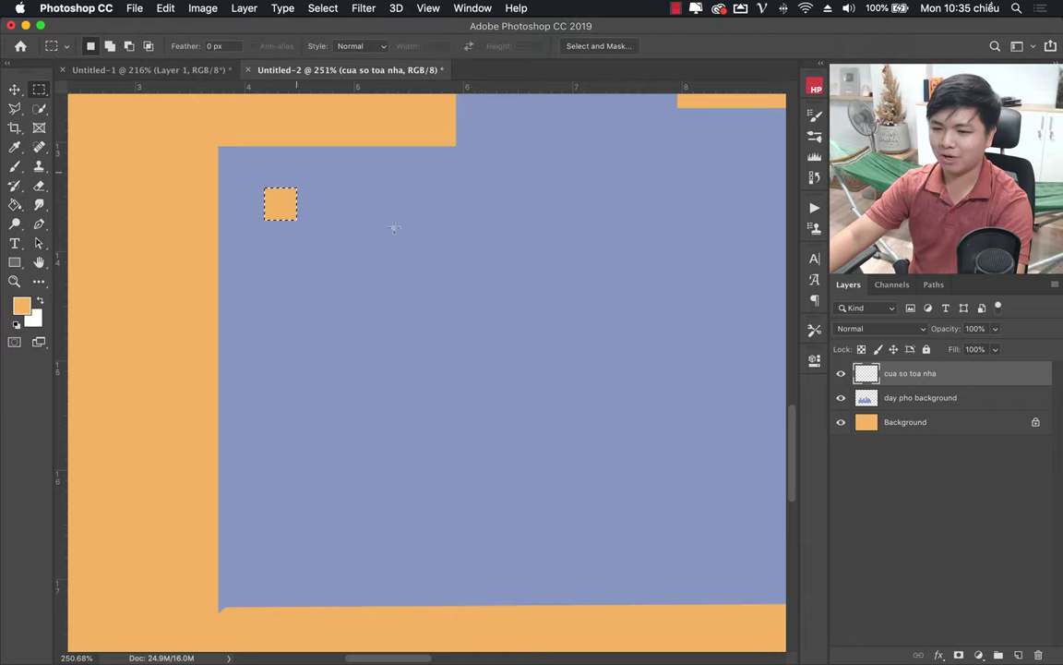
click(15, 86)
click(841, 373)
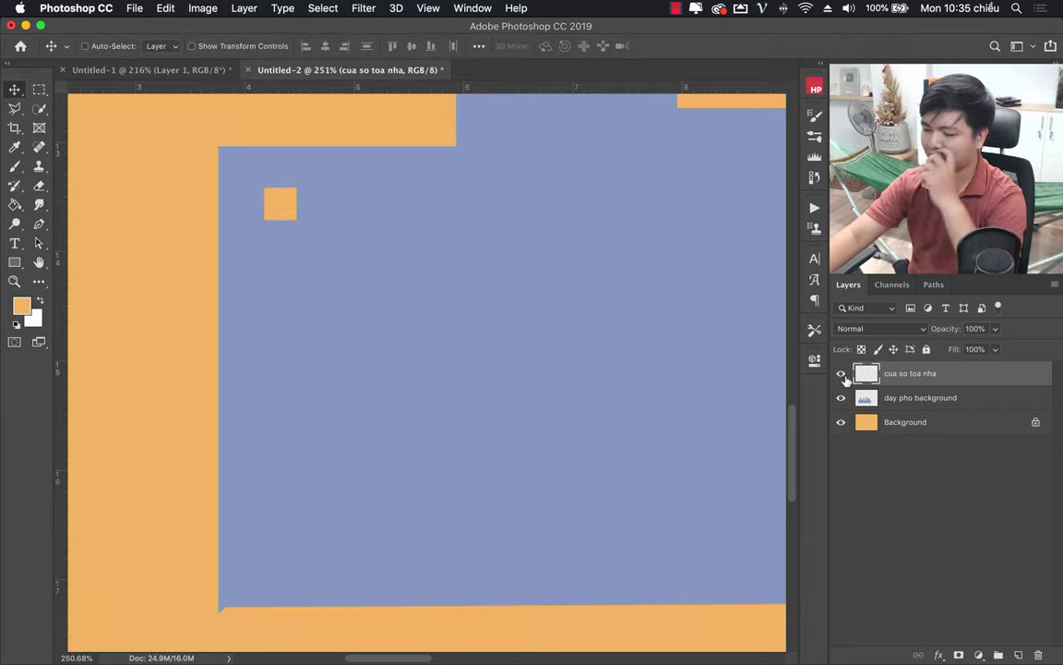
Build a row of four window squares and copy it down into a 4 × 6 grid on the left building.
click(841, 373)
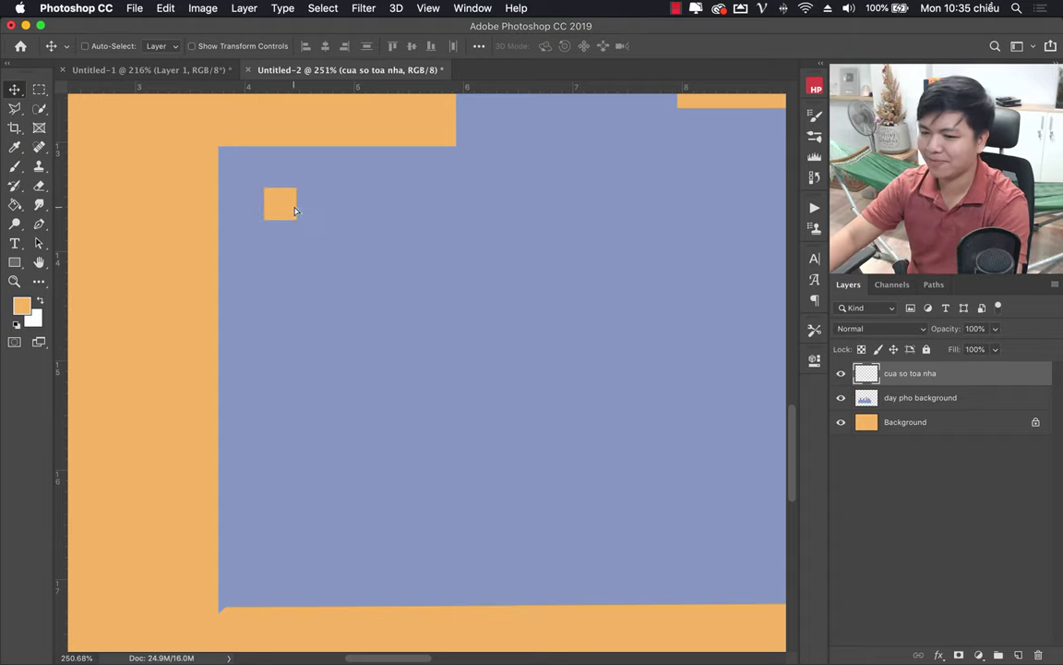
mouse_move(296, 211)
mouse_down()
mouse_move(269, 196)
mouse_move(311, 197)
mouse_up()
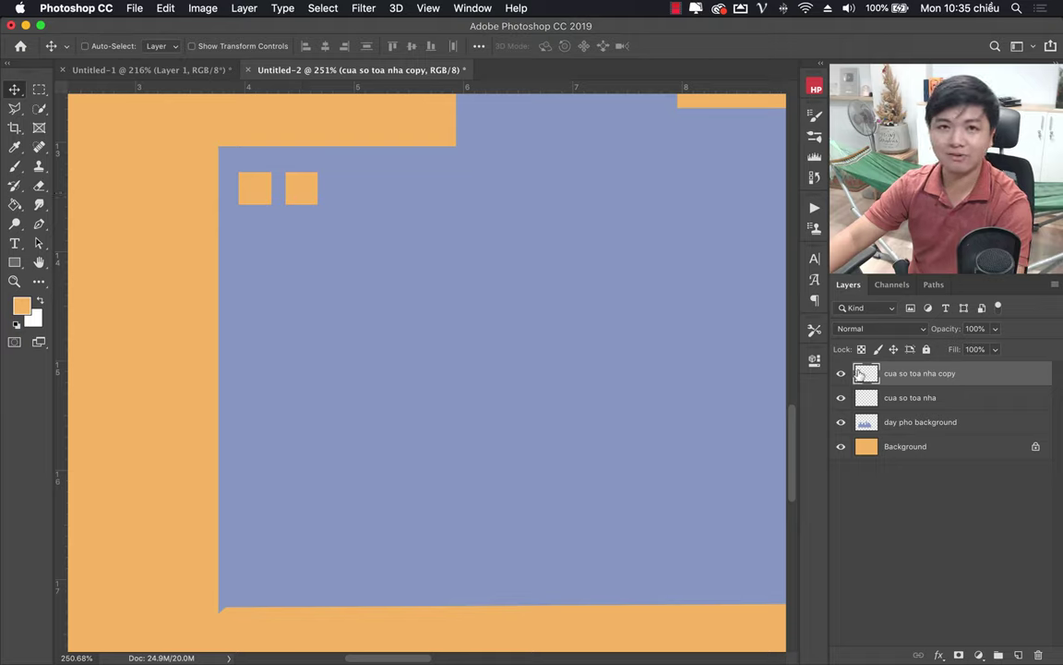
key(ctrl+j)
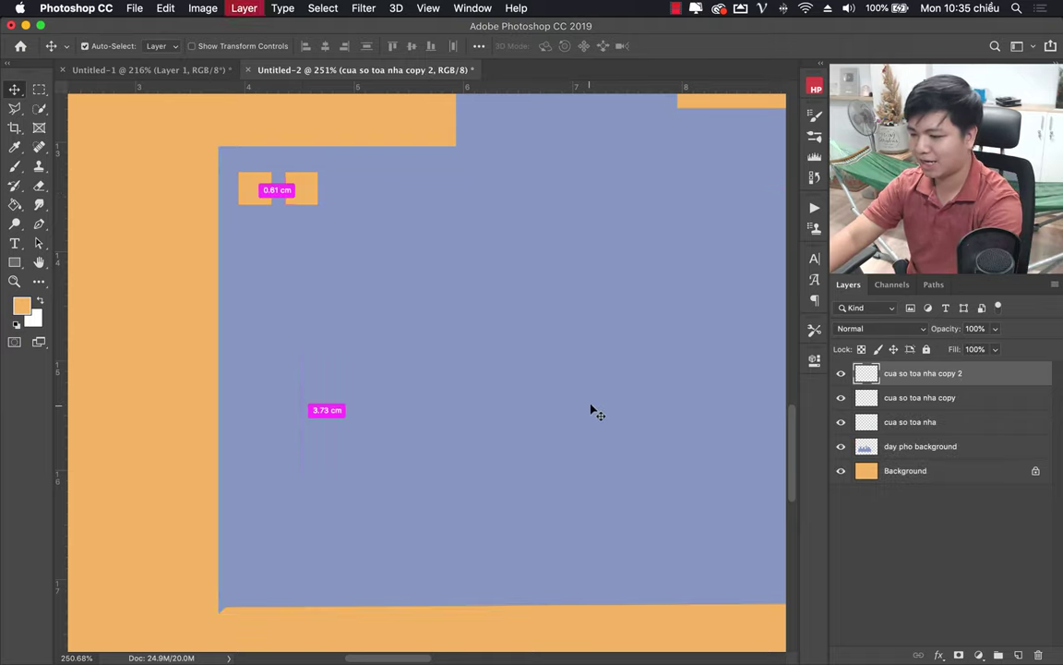
mouse_move(351, 195)
mouse_down()
mouse_move(422, 195)
mouse_move(392, 196)
mouse_move(420, 204)
mouse_up()
key(ctrl+j)
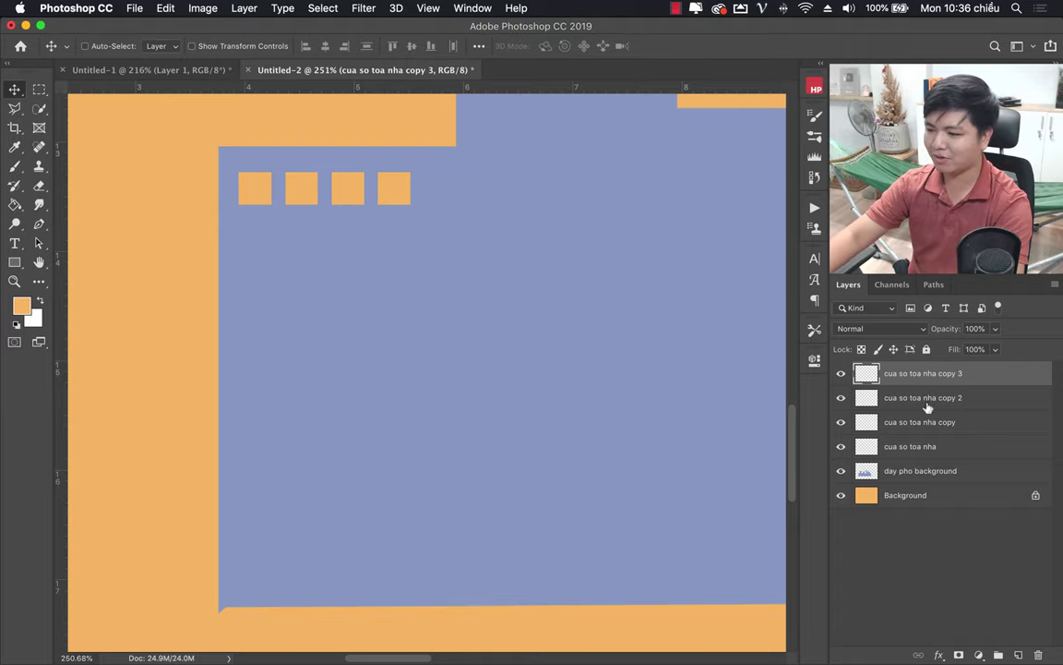
shift+click(950, 450)
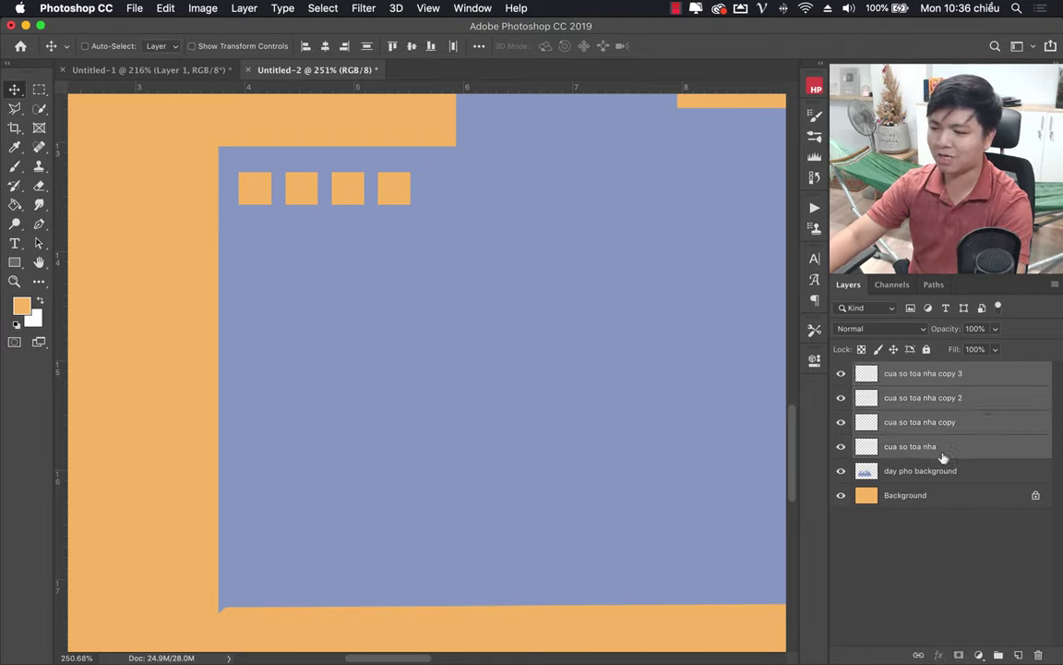
key(ctrl)
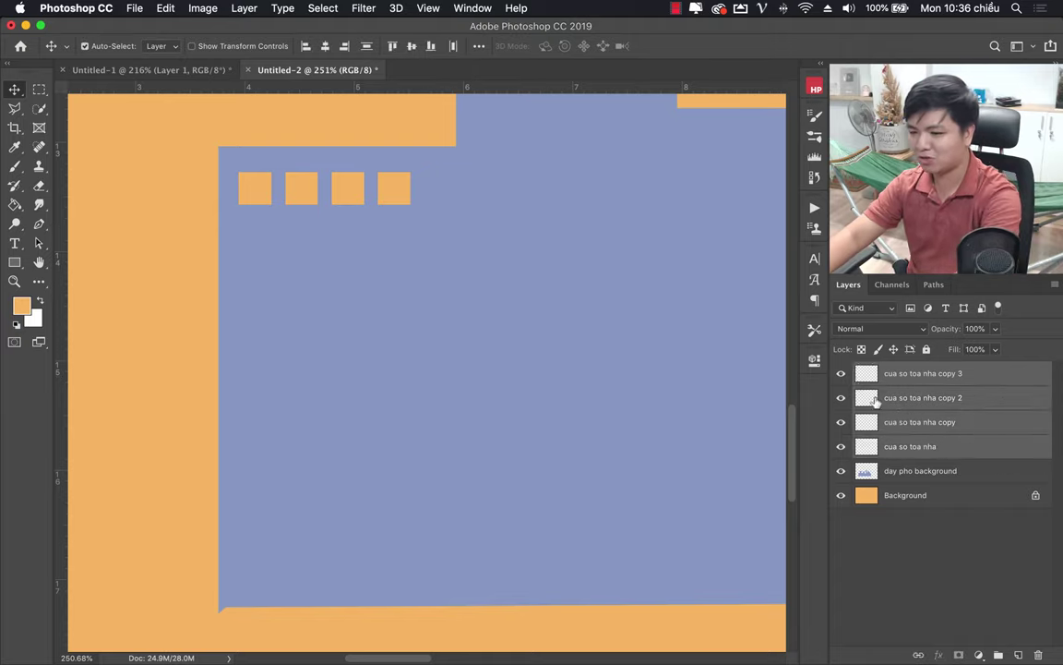
drag(404, 198, 405, 248)
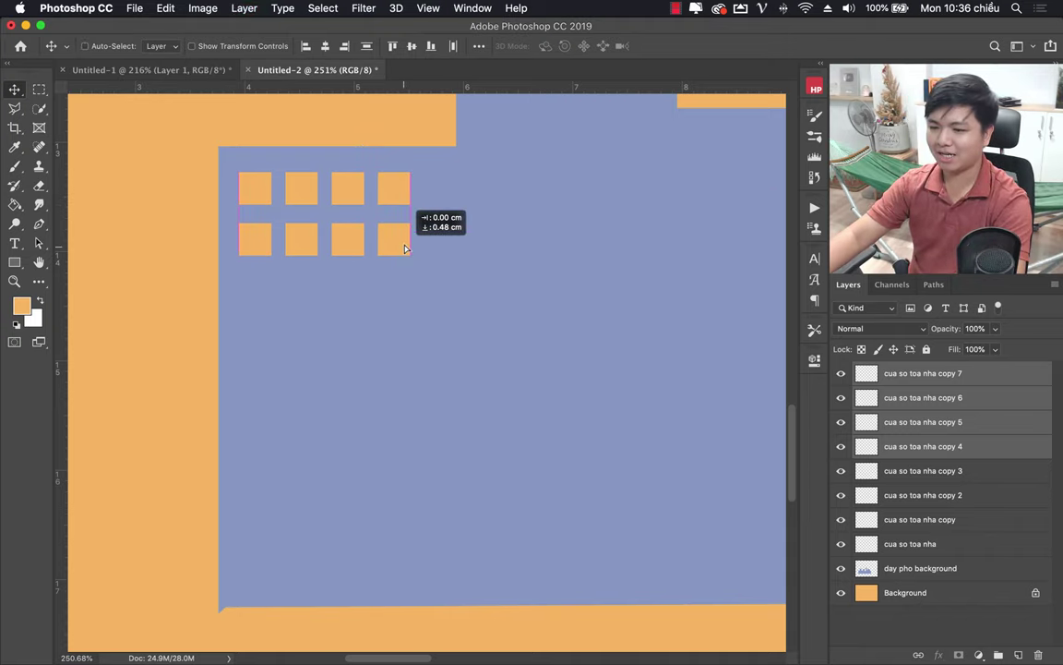
mouse_move(403, 248)
mouse_down()
mouse_move(395, 312)
mouse_move(397, 290)
mouse_move(422, 351)
mouse_move(399, 447)
mouse_up()
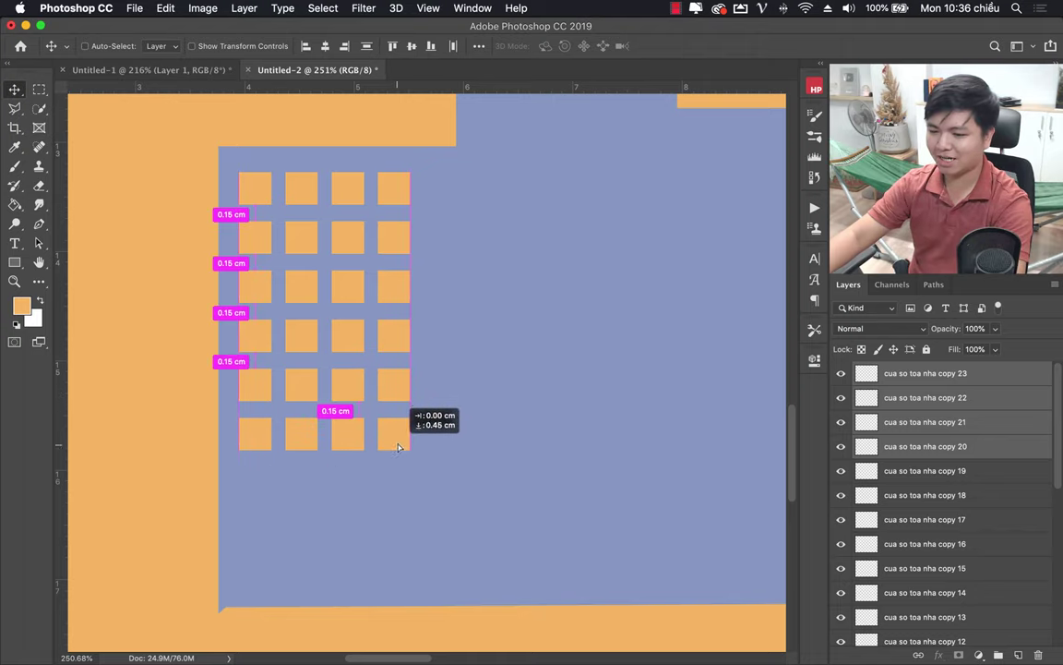
Add rows of three orange windows down the tall building by duplicating and moving squares.
key(z)
mouse_move(503, 315)
mouse_down()
mouse_move(413, 348)
mouse_move(415, 309)
mouse_up()
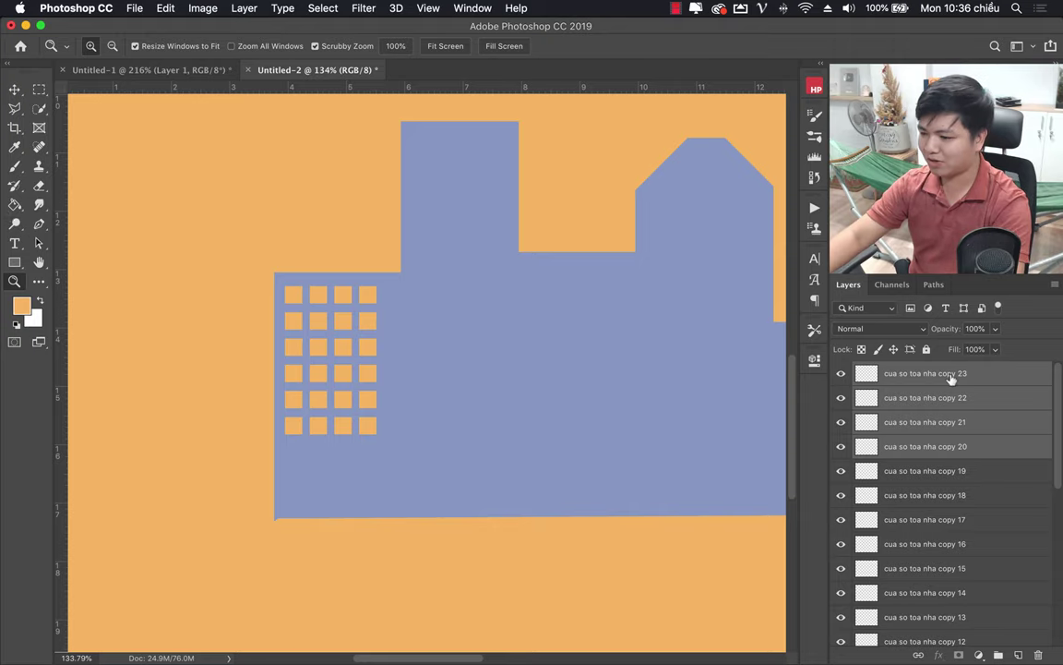
click(893, 373)
key(ctrl+j)
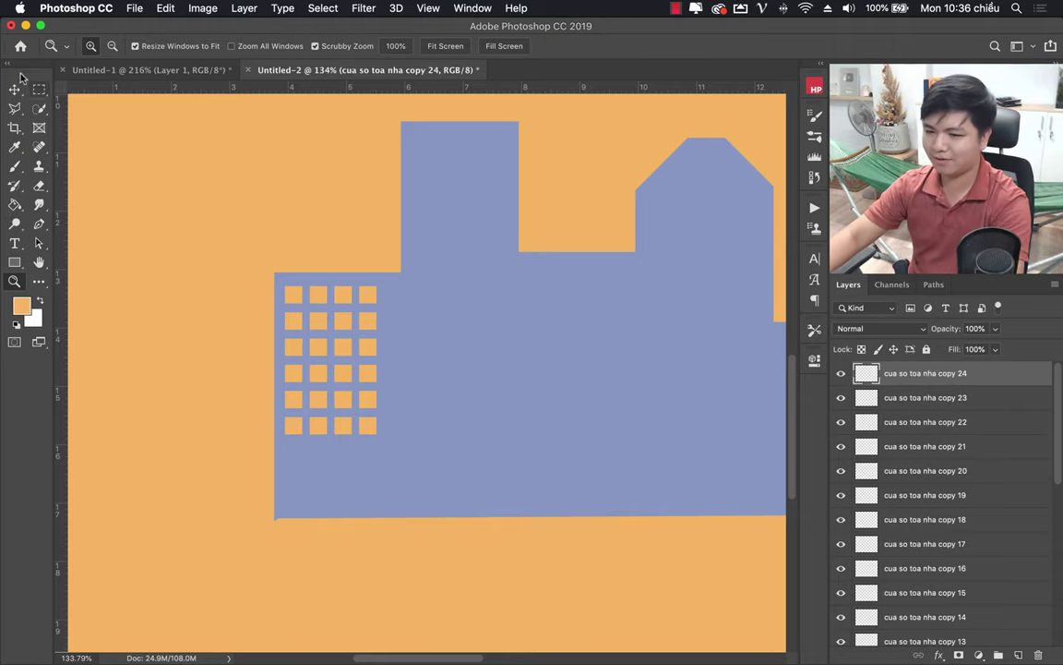
click(15, 88)
mouse_move(471, 245)
mouse_down()
mouse_move(464, 142)
mouse_move(450, 146)
mouse_move(499, 154)
mouse_up()
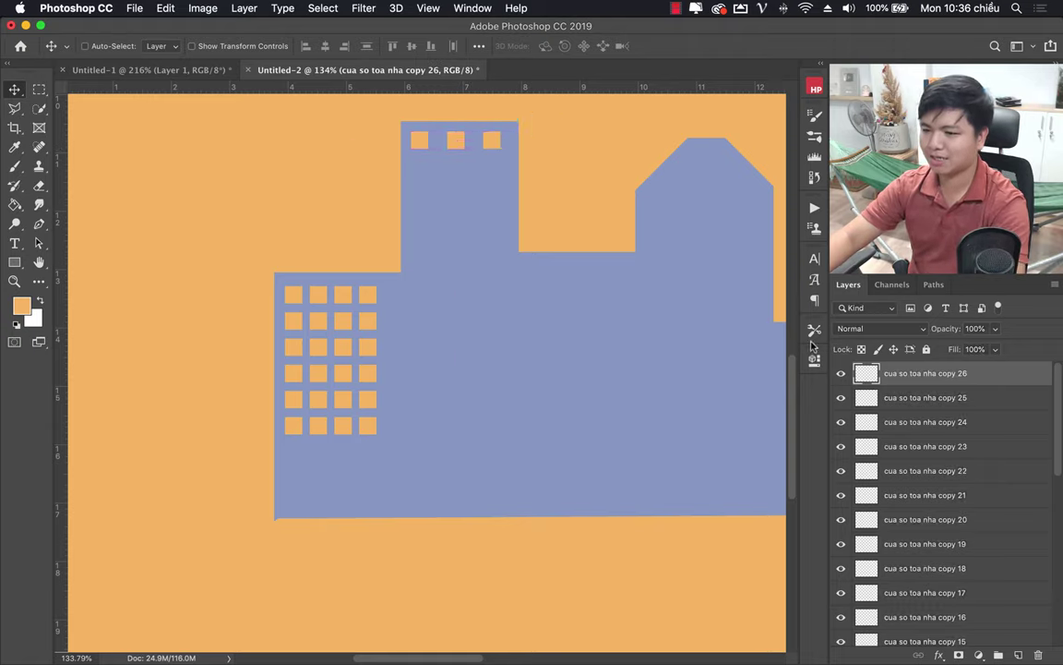
shift+click(948, 424)
key(super+j)
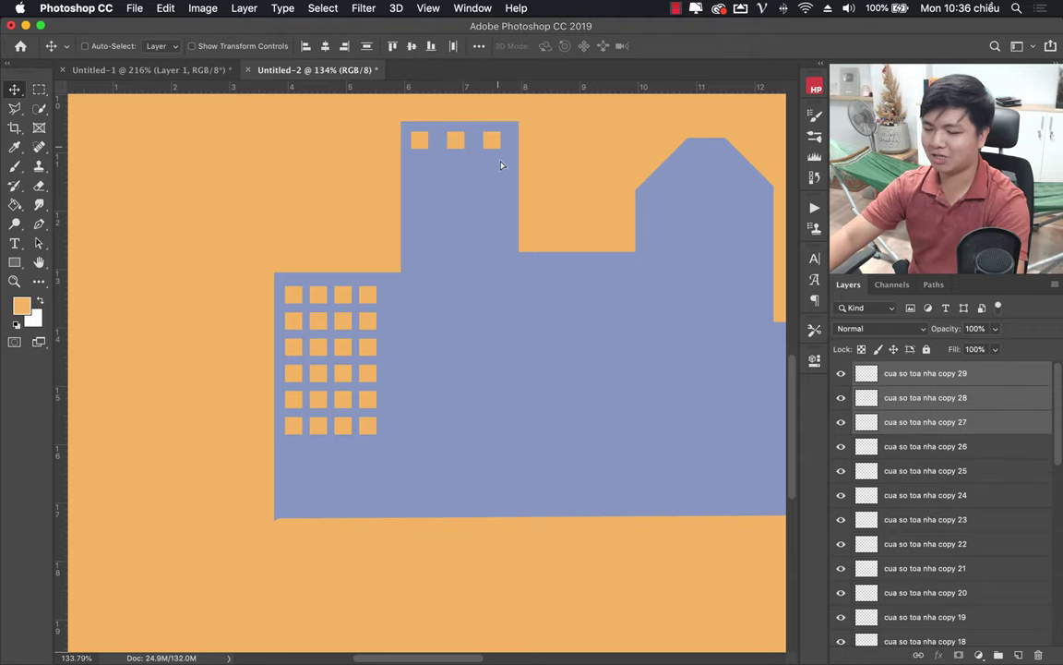
drag(501, 165, 491, 349)
key(super+j)
key(super+j)
key(super+j)
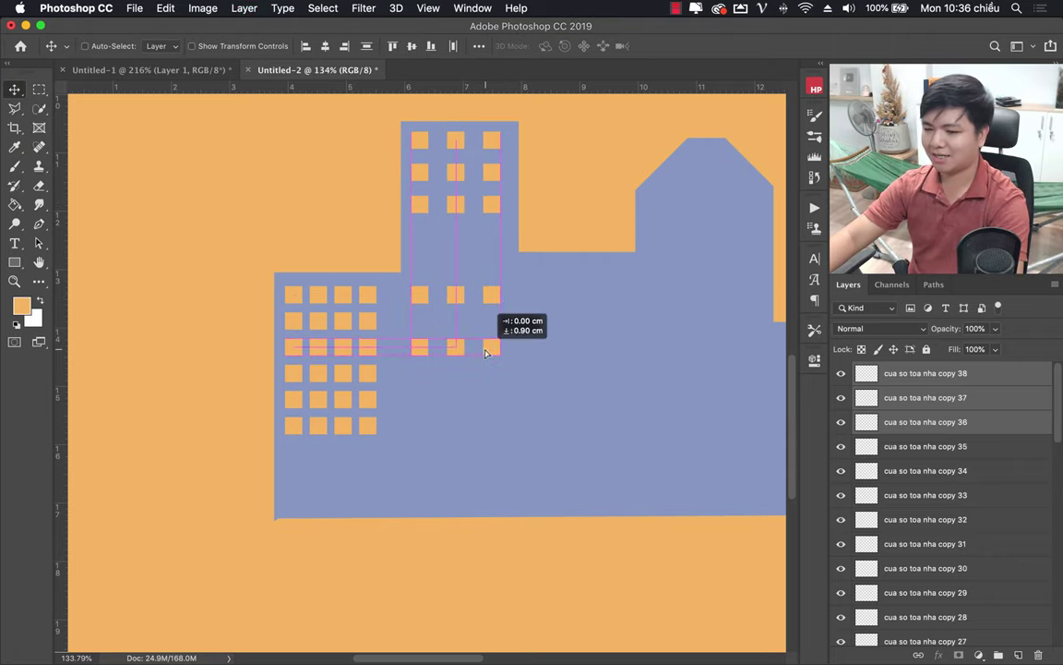
Duplicate the row of three orange windows onto the lower block and neighbouring buildings.
drag(656, 320, 478, 375)
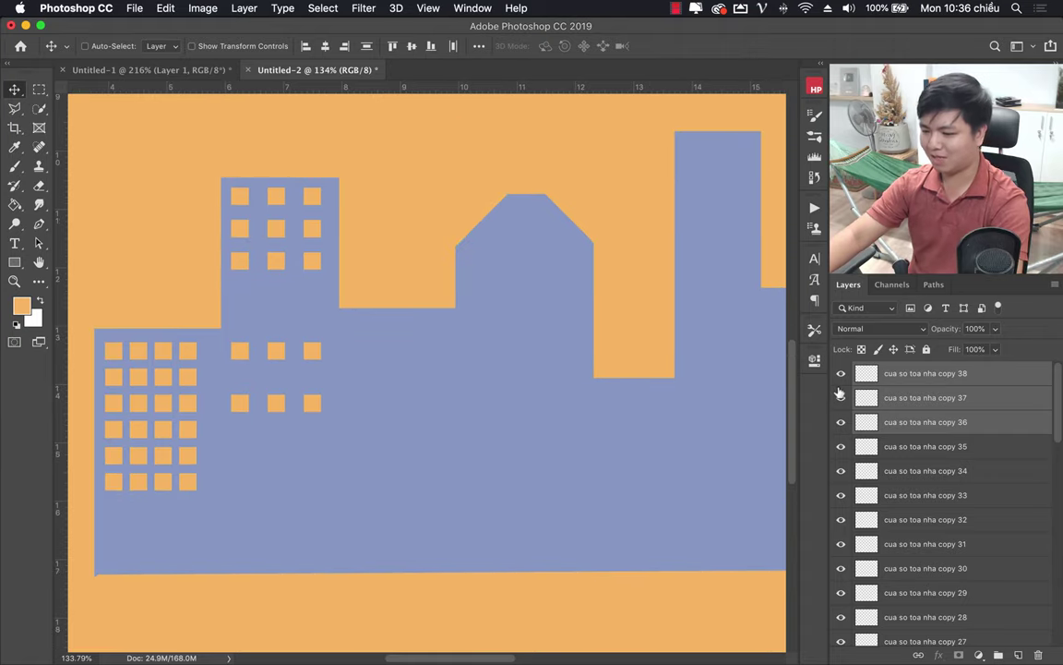
key(super+j)
drag(469, 201, 470, 203)
mouse_move(360, 360)
mouse_down()
mouse_move(475, 336)
mouse_move(442, 410)
mouse_up()
key(super+j)
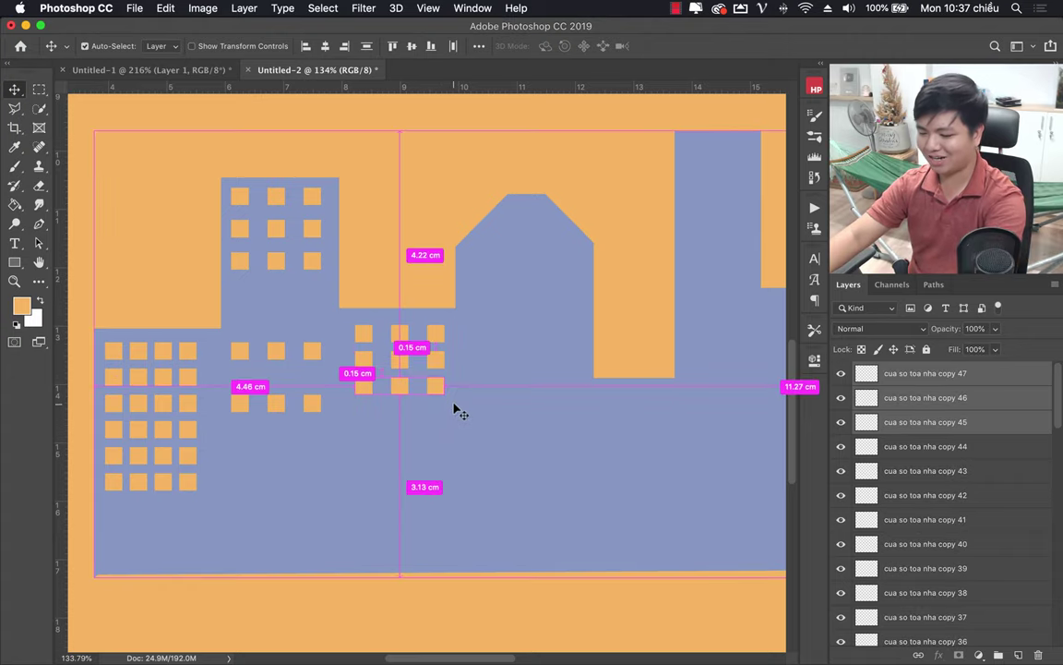
key(super+j)
mouse_move(432, 390)
mouse_down()
mouse_move(554, 290)
mouse_move(556, 263)
mouse_move(560, 297)
mouse_move(403, 456)
mouse_up()
key(super+j)
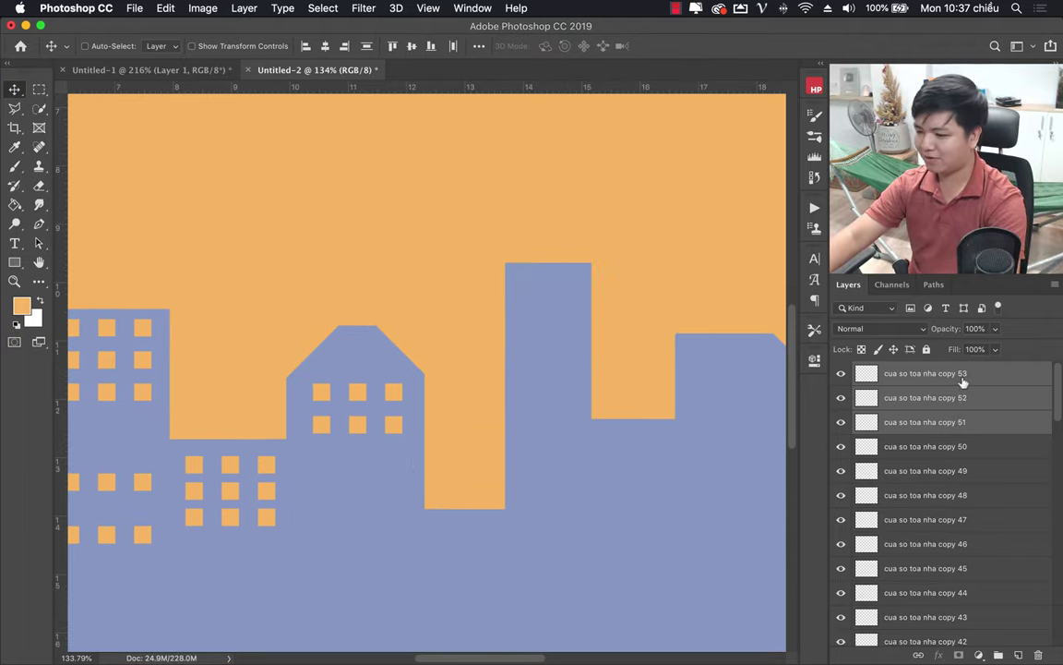
Add single window squares beside the tall building and below the gap, then zoom out.
click(963, 381)
key(super+j)
drag(437, 475, 360, 471)
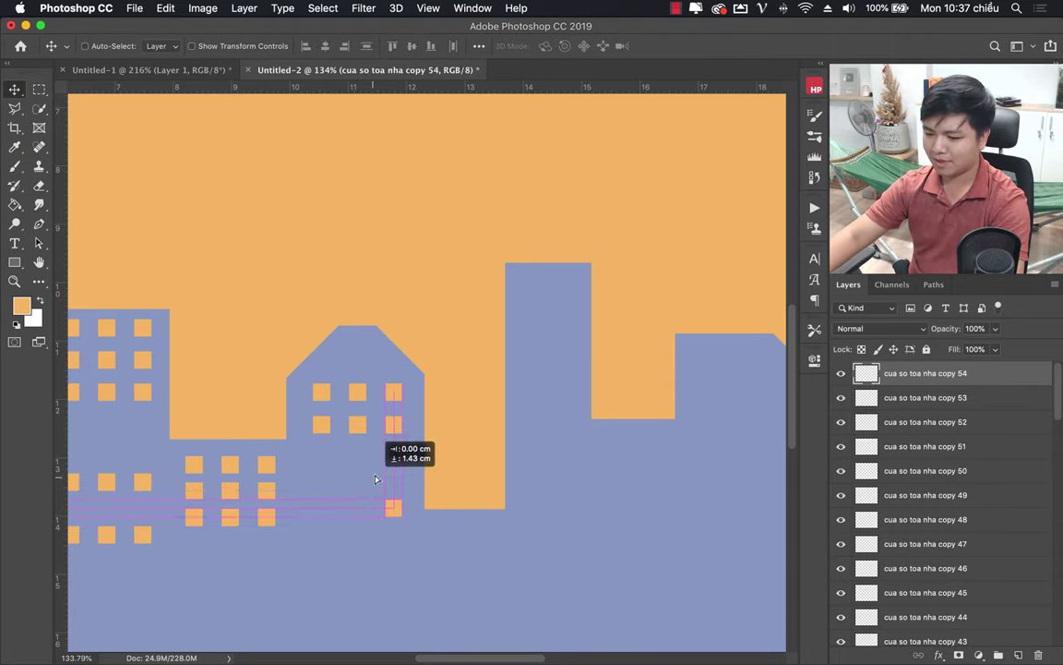
drag(360, 471, 384, 472)
key(super+j)
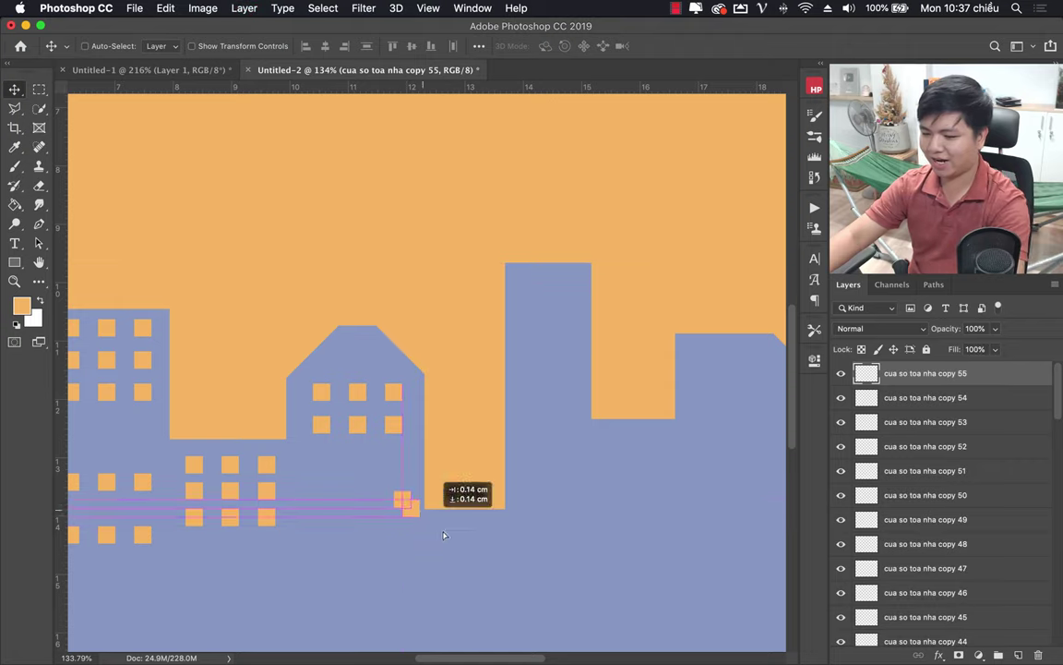
mouse_move(404, 517)
mouse_down()
mouse_move(448, 544)
mouse_move(481, 543)
mouse_move(504, 525)
mouse_up()
key(super+j)
shift+click(935, 409)
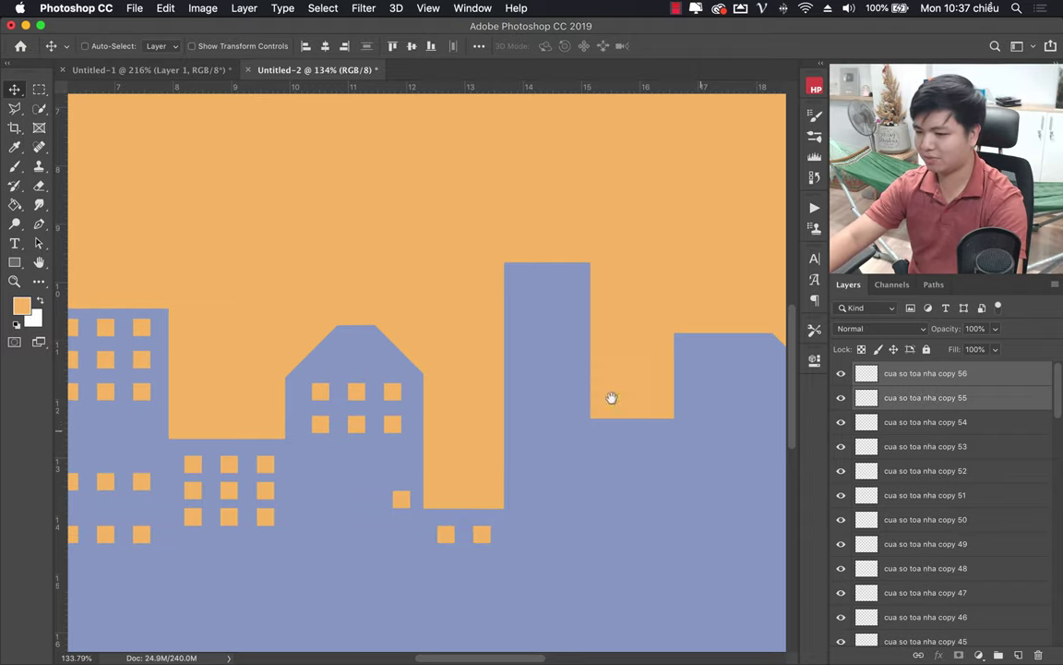
scroll(612, 399, right, 5)
scroll(613, 399, down, 2)
scroll(463, 358, left, 2)
key(z)
drag(440, 365, 148, 430)
Try duplicating window copies 13, 10 and 7 to the right, then delete them.
click(15, 90)
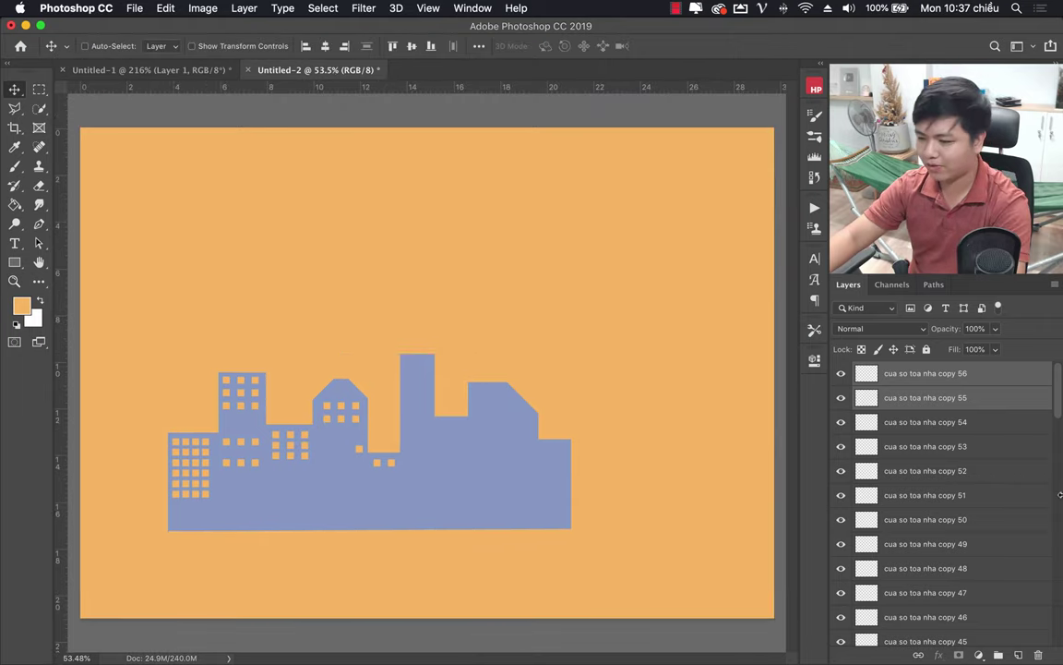
scroll(1007, 468, down, 10)
scroll(1006, 468, down, 10)
click(977, 511)
scroll(973, 480, up, 5)
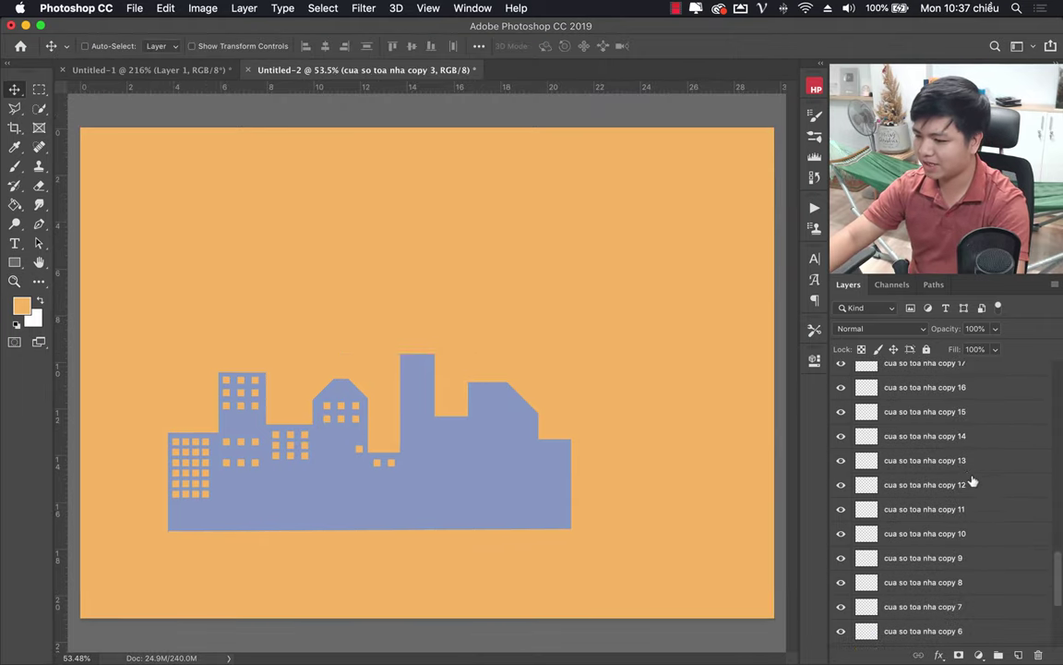
super+click(961, 468)
super+click(960, 536)
super+click(958, 609)
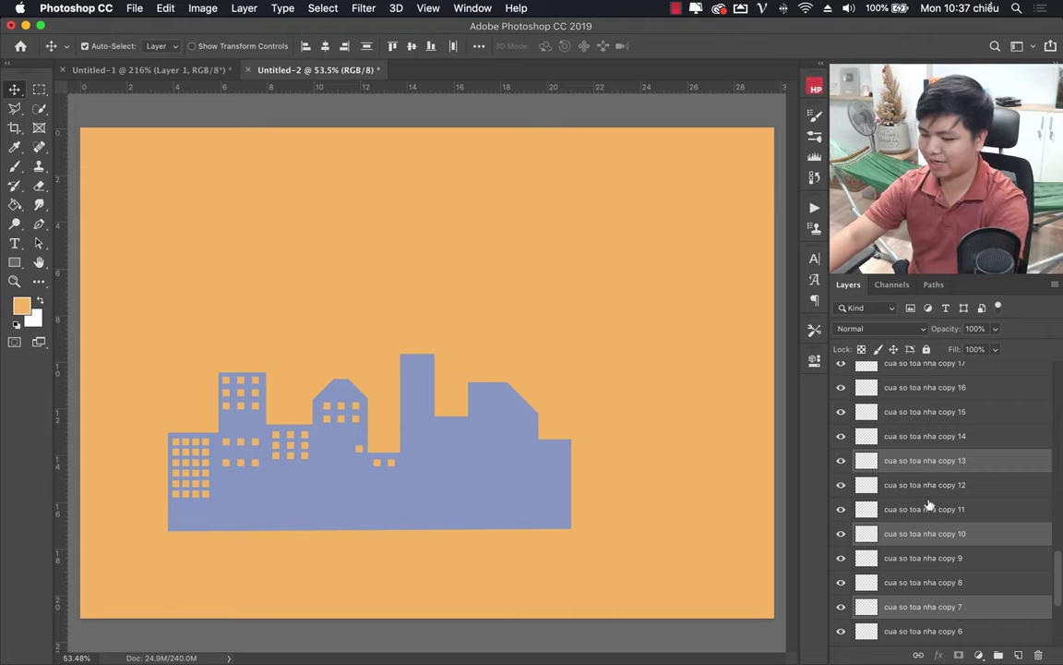
key(super+j)
mouse_move(213, 455)
mouse_down()
mouse_move(495, 449)
mouse_move(504, 428)
mouse_move(514, 430)
mouse_move(499, 413)
mouse_up()
key(Delete)
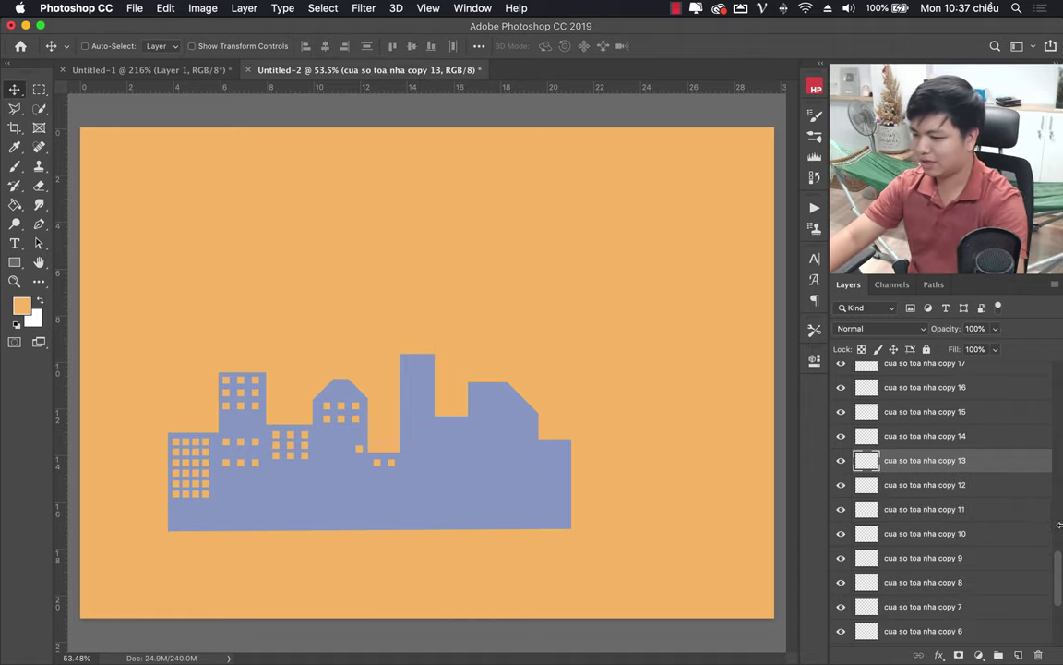
Move window copies 2, 4, 6 and 8 onto the sloped-roof building and zoom out.
scroll(994, 575, down, 3)
scroll(994, 575, down, 3)
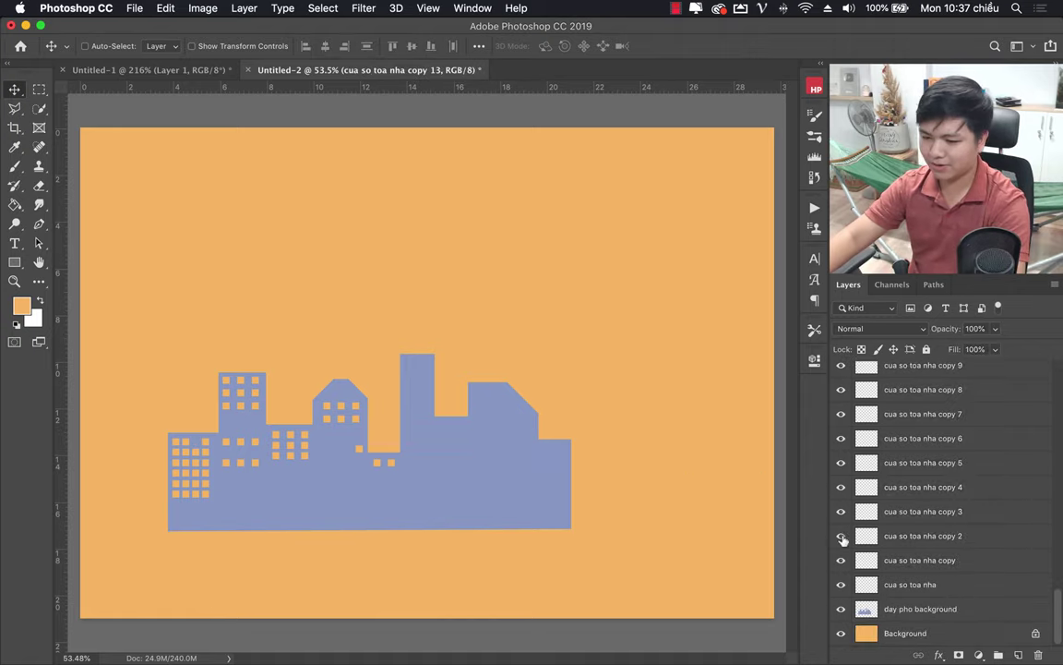
click(900, 542)
super+click(926, 482)
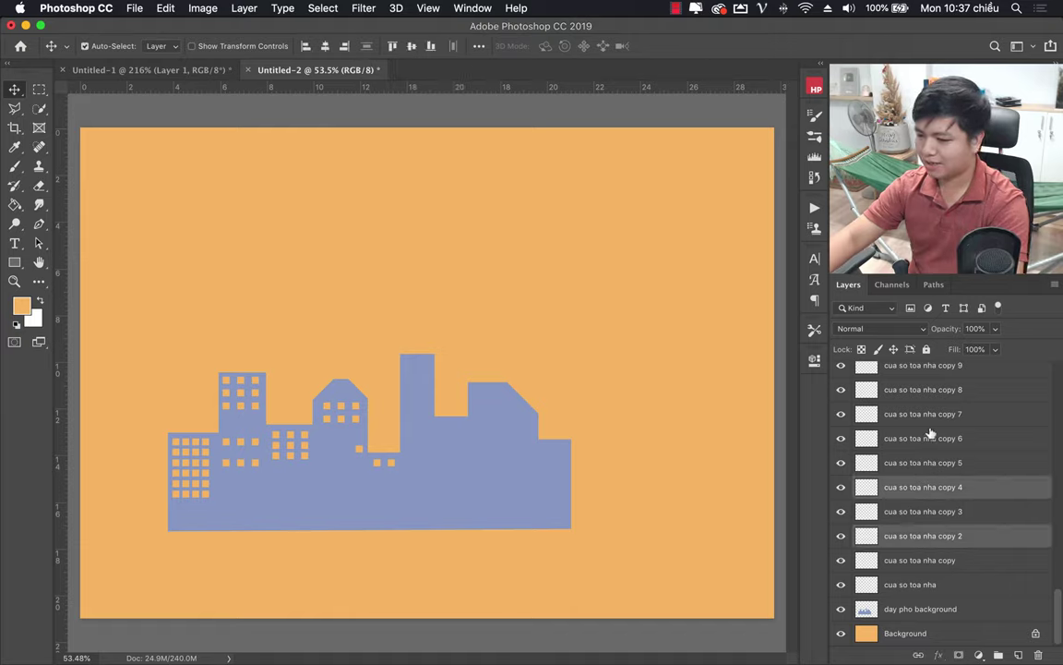
super+click(930, 438)
super+click(931, 391)
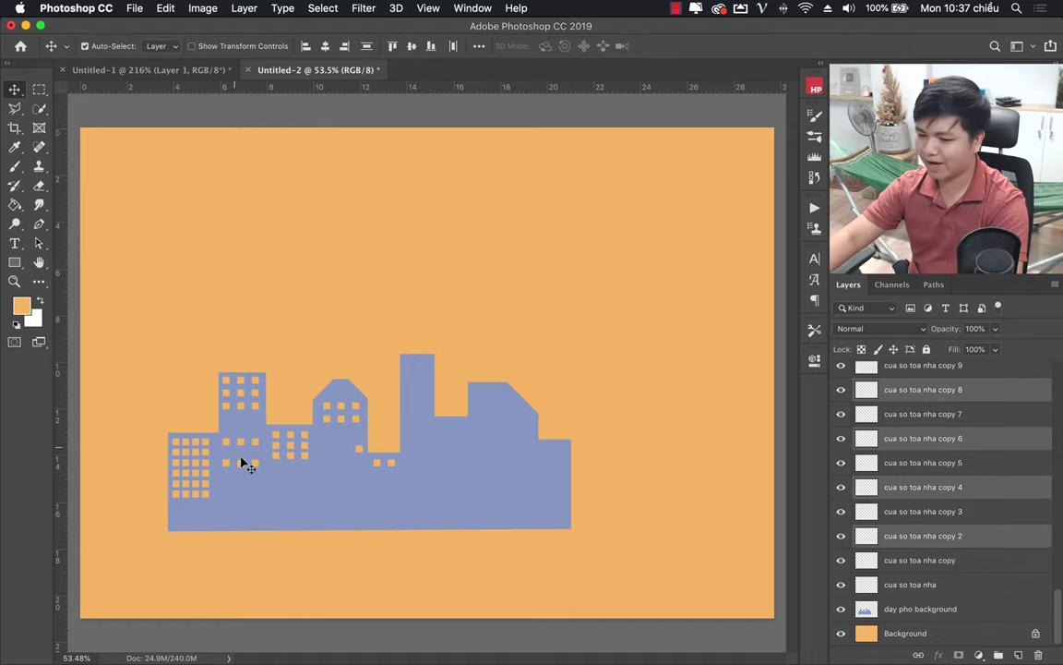
mouse_move(246, 462)
mouse_down()
mouse_move(521, 443)
mouse_move(549, 419)
mouse_up()
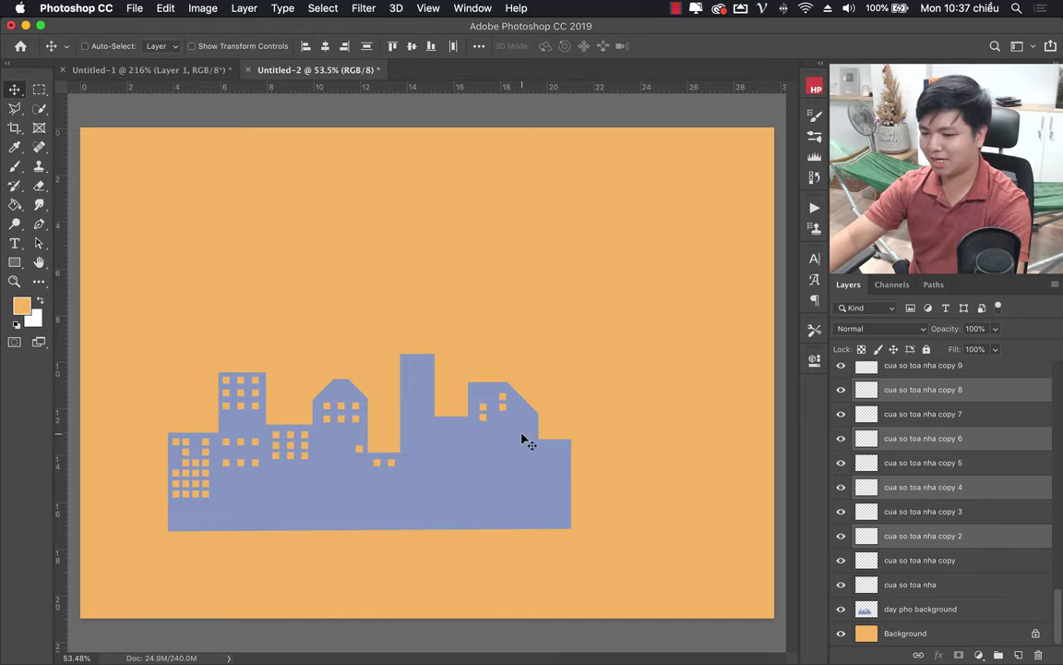
key(z)
mouse_move(467, 427)
mouse_down()
mouse_move(399, 444)
mouse_move(450, 434)
mouse_up()
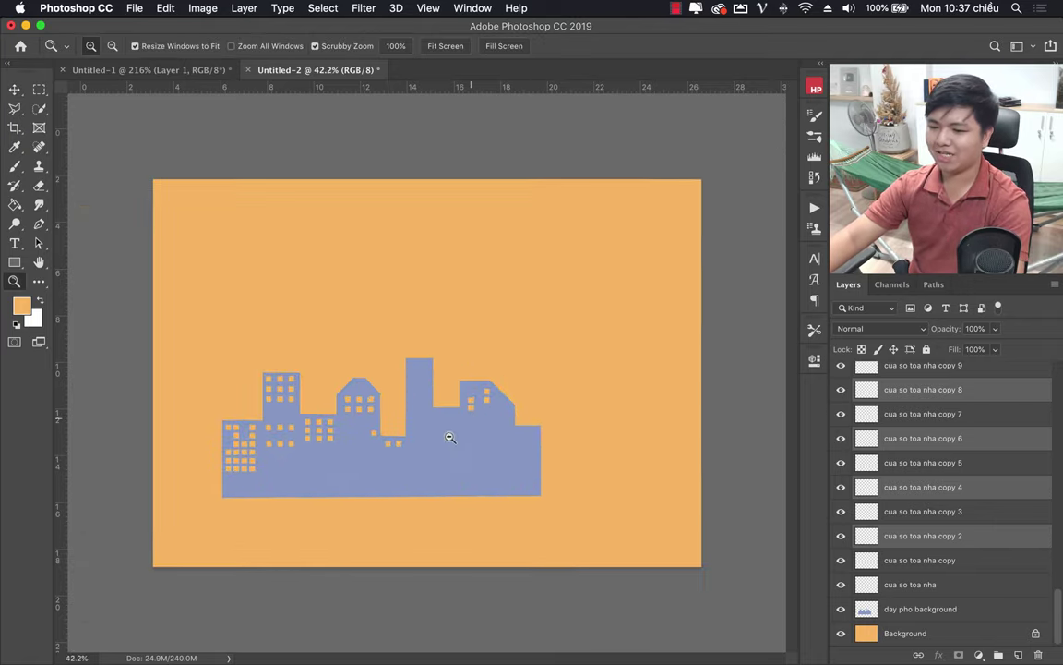
scroll(990, 475, up, 10)
scroll(983, 454, up, 5)
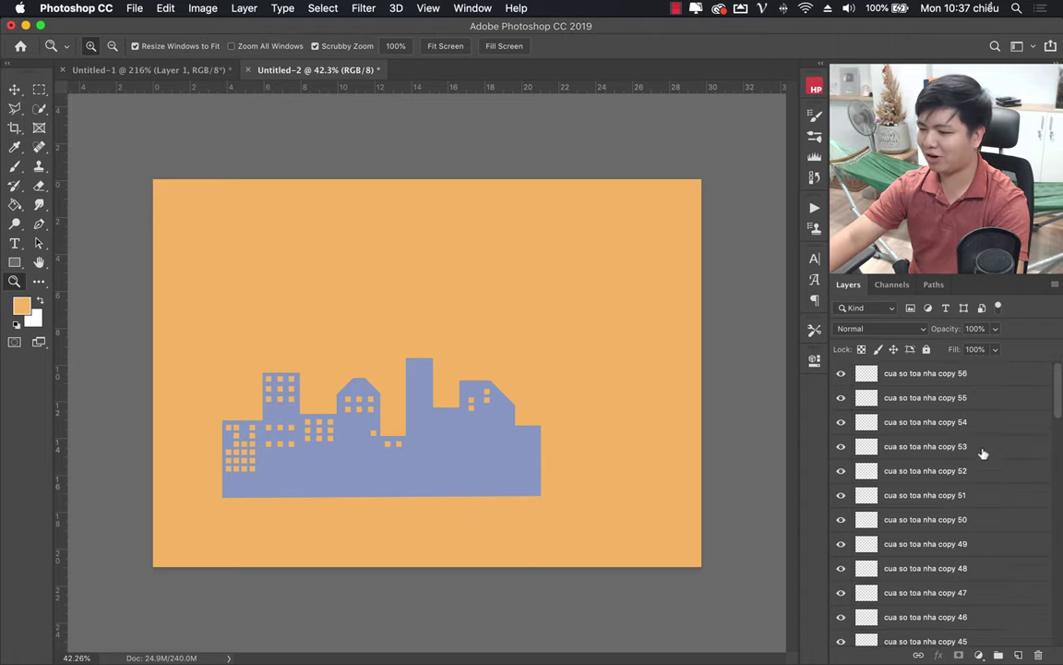
Select every layer from window copy 56 down to the skyline layer.
click(963, 374)
scroll(969, 406, down, 15)
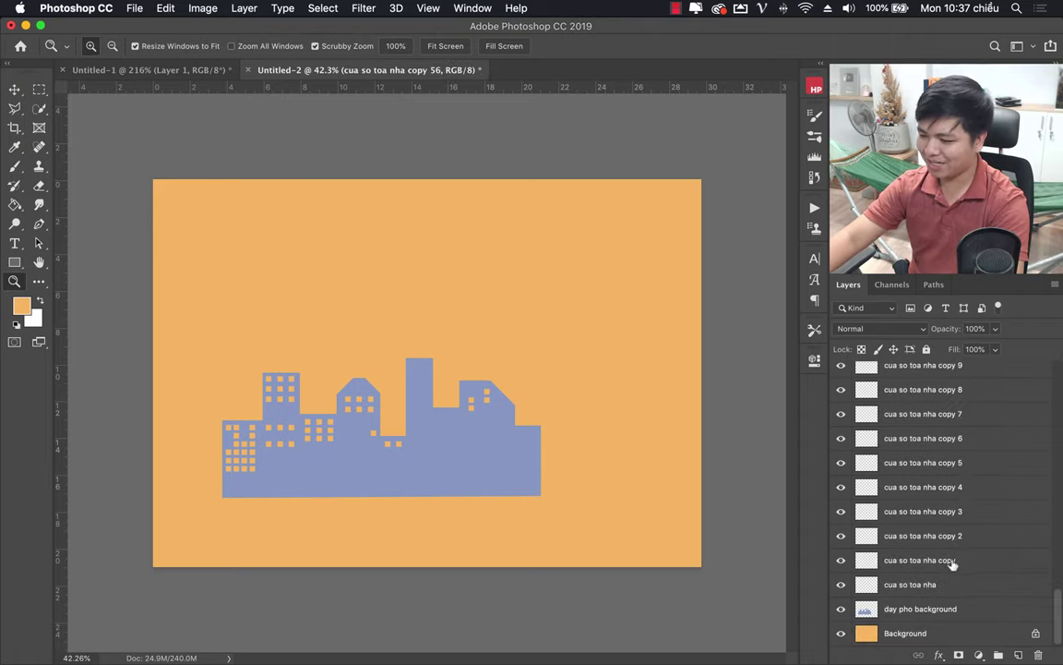
scroll(952, 564, up, 15)
scroll(937, 395, down, 3)
scroll(937, 397, down, 4)
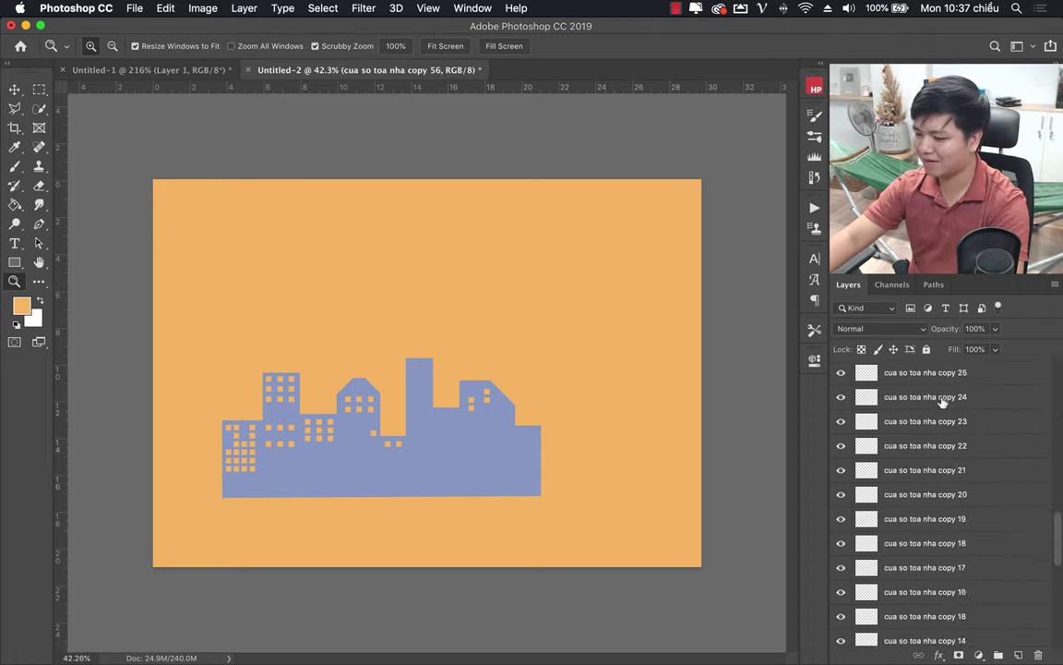
scroll(940, 399, down, 4)
scroll(941, 403, down, 4)
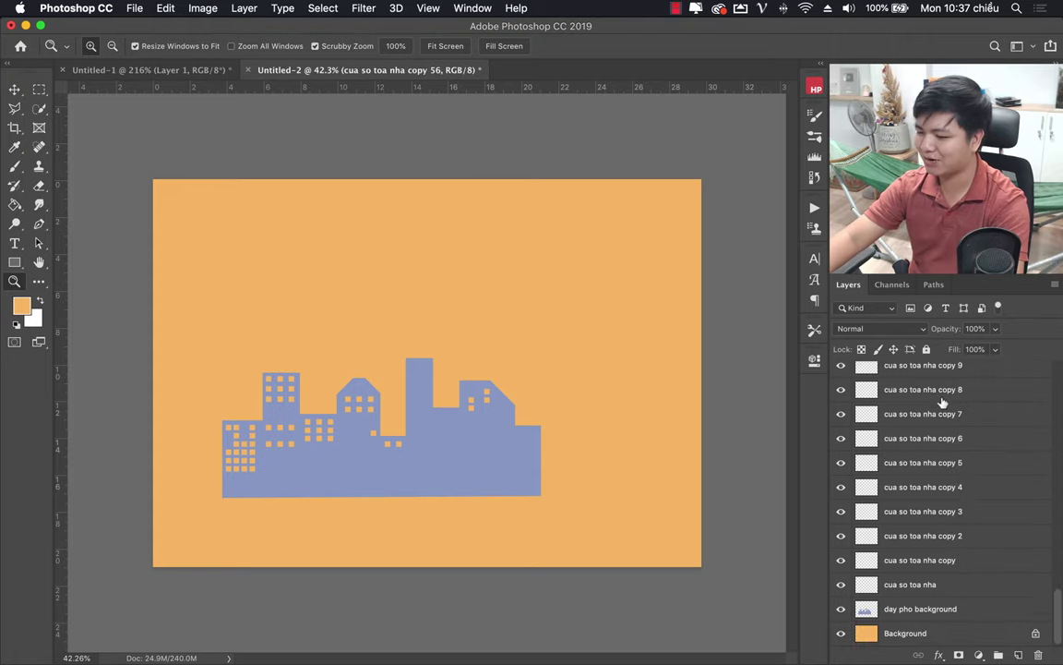
shift+click(932, 584)
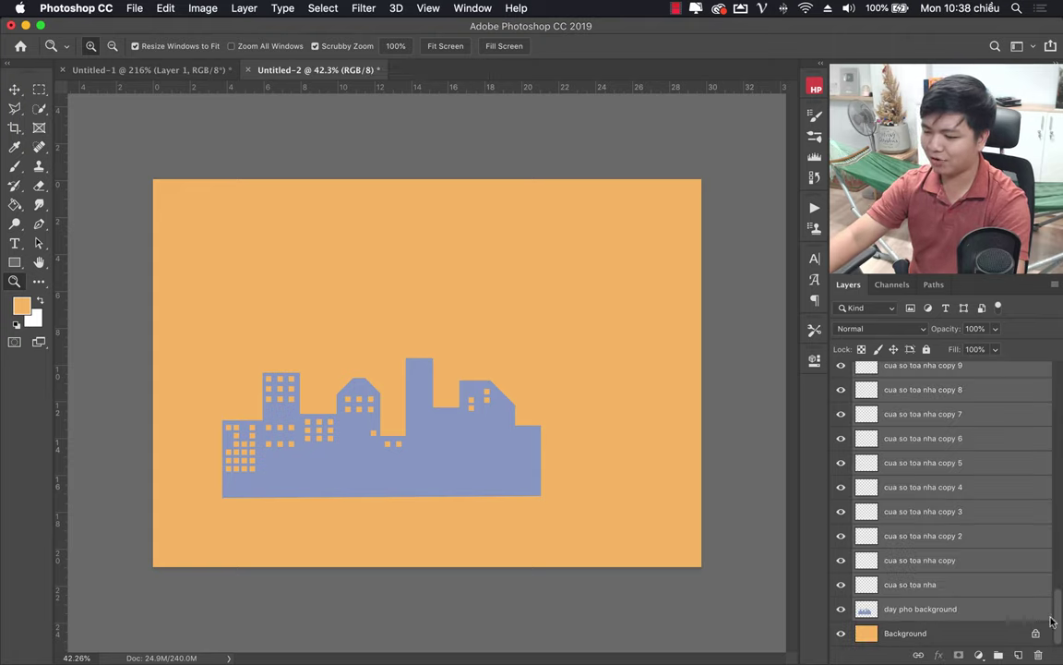
click(896, 619)
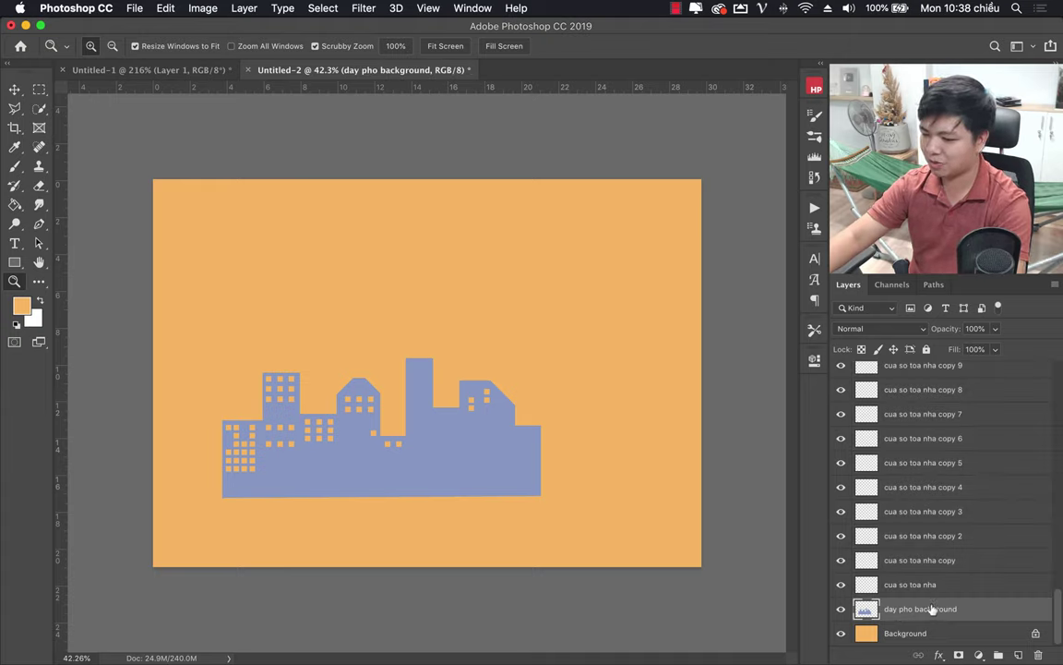
scroll(932, 609, up, 15)
shift+click(874, 373)
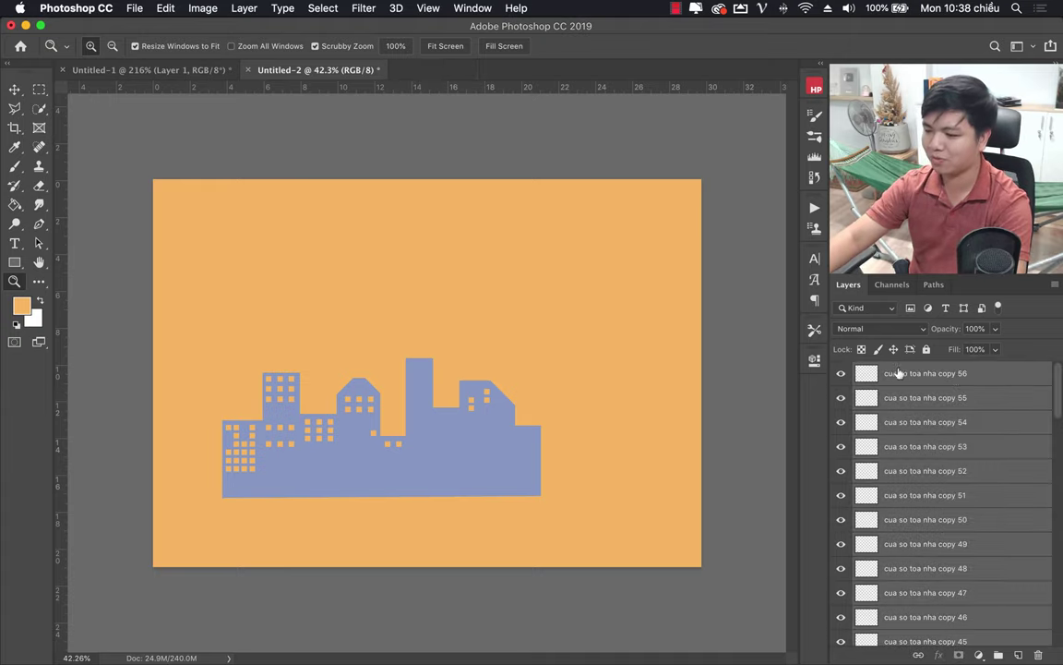
Merge the selected layers into one and toggle its visibility to check it.
scroll(1060, 607, down, 5)
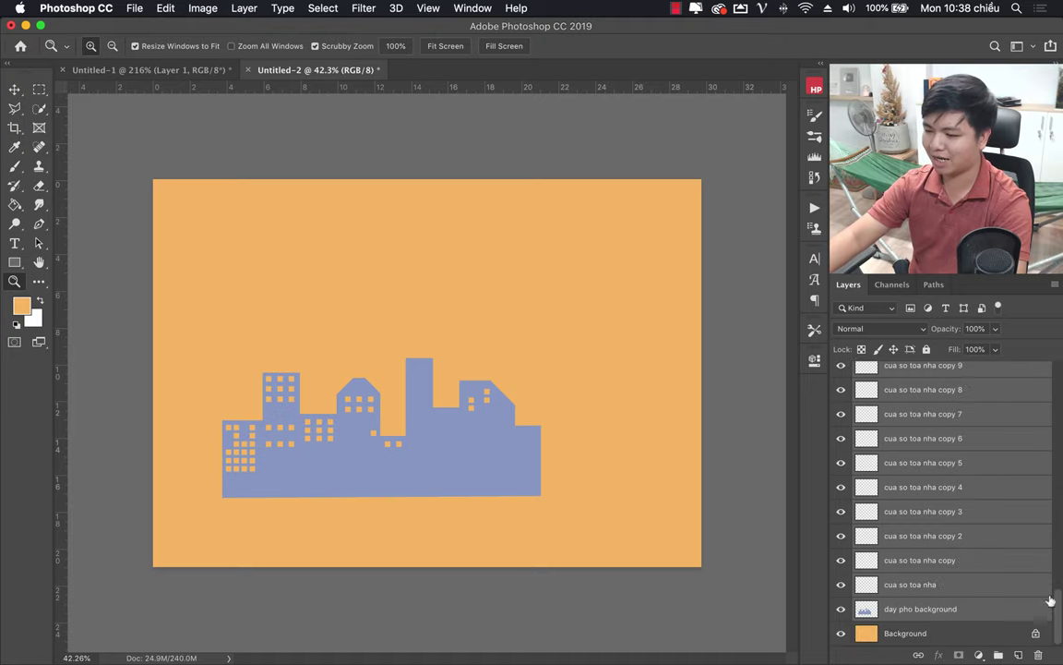
right_click(917, 487)
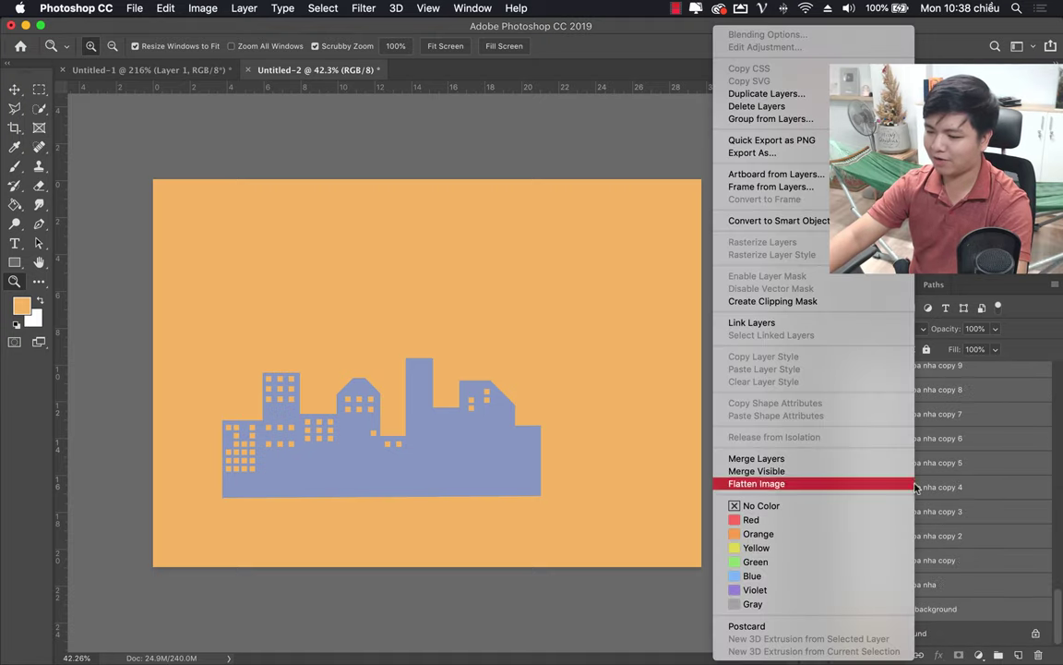
click(757, 458)
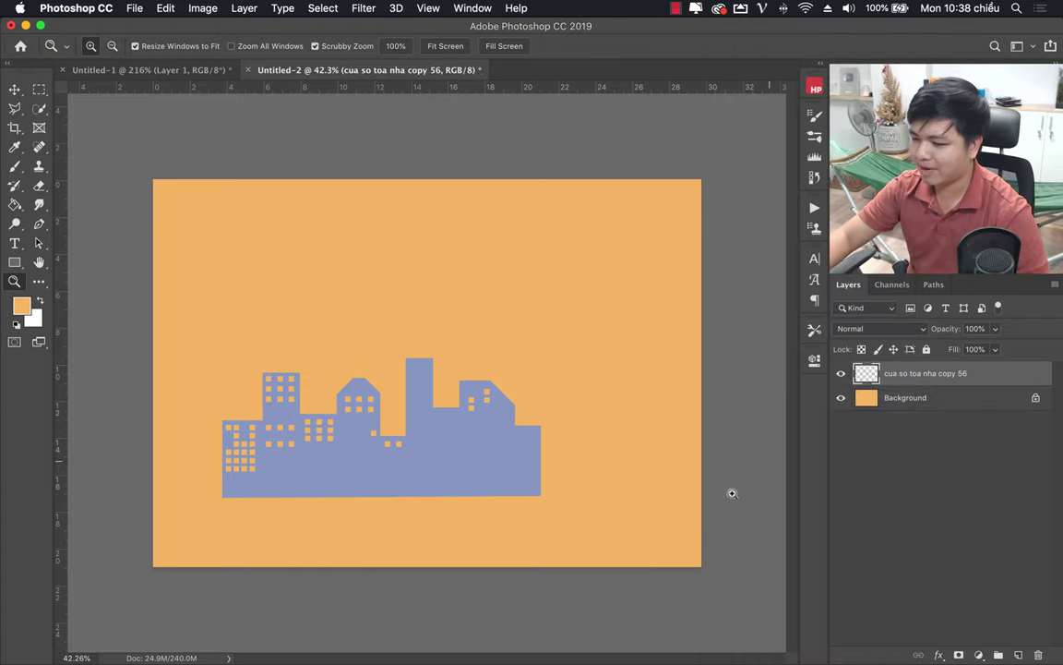
click(841, 376)
click(841, 376)
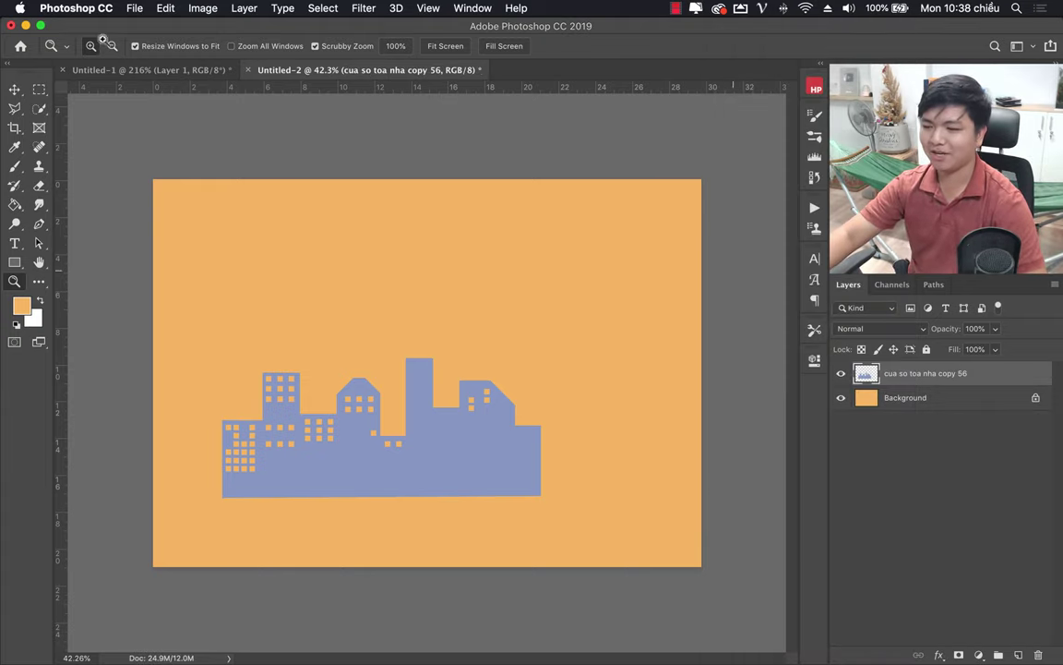
click(14, 90)
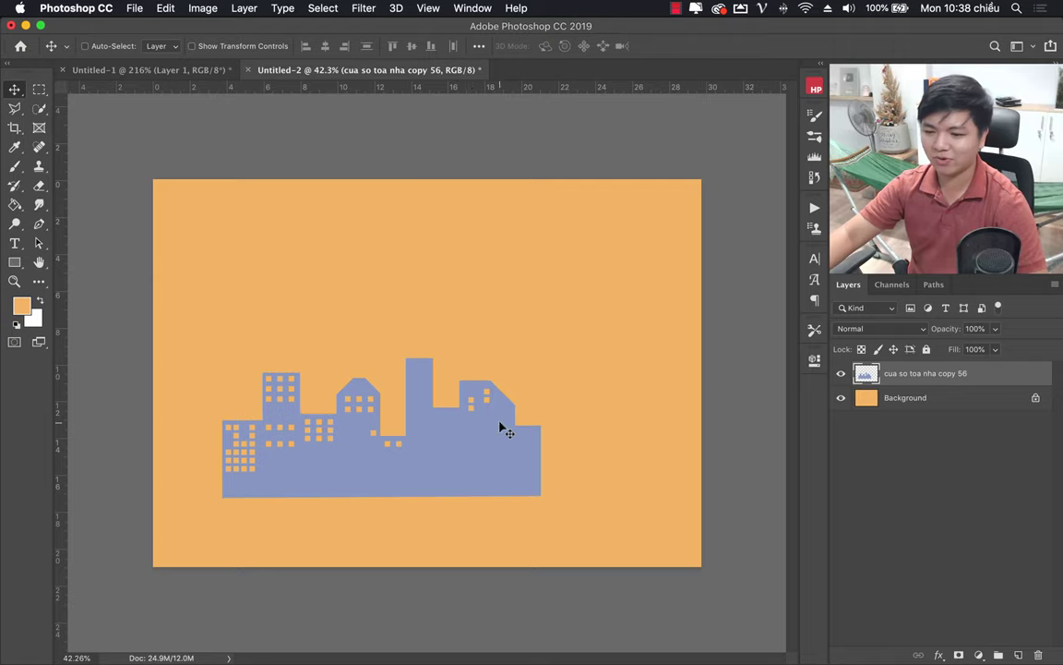
Place the skyline at the bottom-left and a copy rotated about -35° at bottom-right.
mouse_move(500, 426)
mouse_down()
mouse_move(404, 507)
mouse_move(318, 506)
mouse_move(567, 463)
mouse_move(603, 541)
mouse_move(555, 541)
mouse_move(584, 549)
mouse_up()
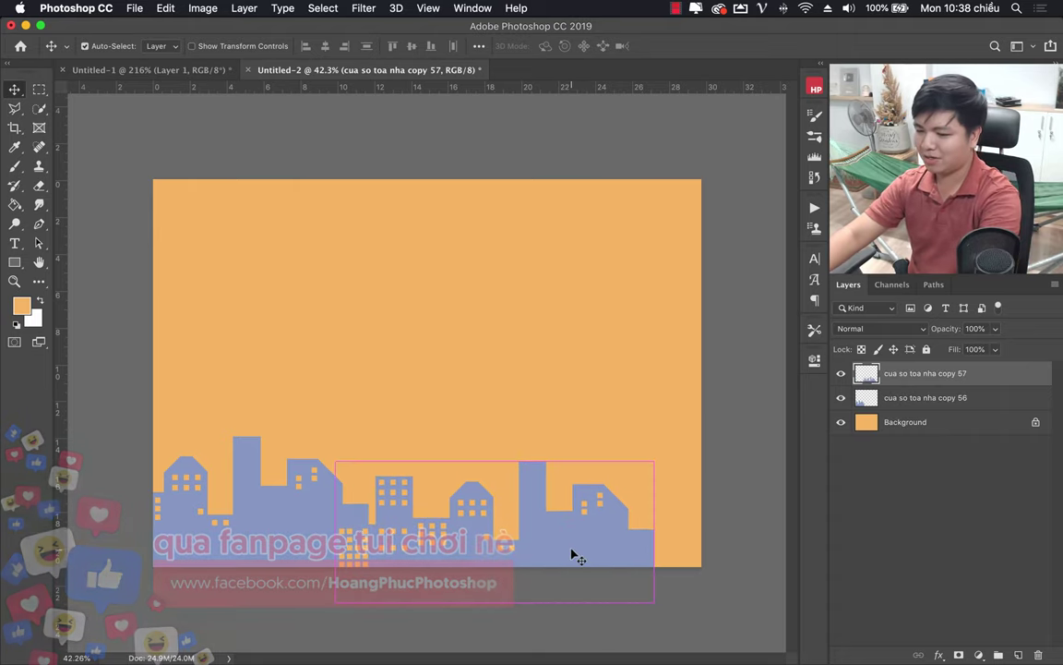
key(ctrl+j)
mouse_move(661, 511)
mouse_down()
mouse_move(475, 356)
mouse_move(423, 357)
mouse_move(329, 446)
mouse_move(449, 459)
mouse_up()
key(ctrl+t)
drag(716, 453, 779, 525)
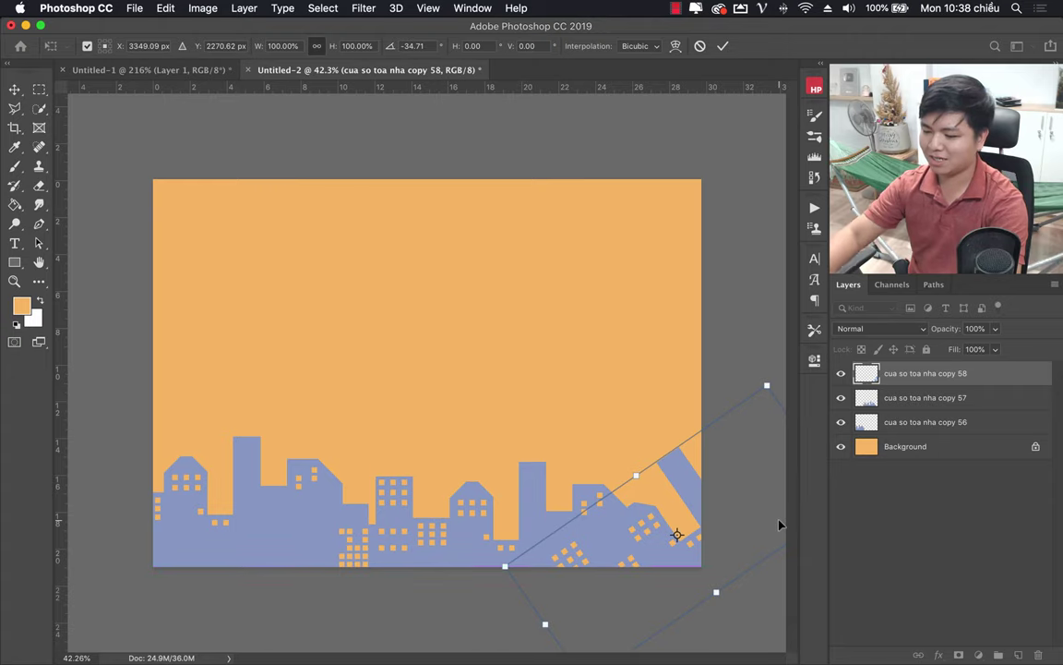
key(Return)
Add a skyline copy enlarged to 133% and rotated -76° on the right edge, plus a centre copy.
key(ctrl+j)
drag(734, 527, 565, 347)
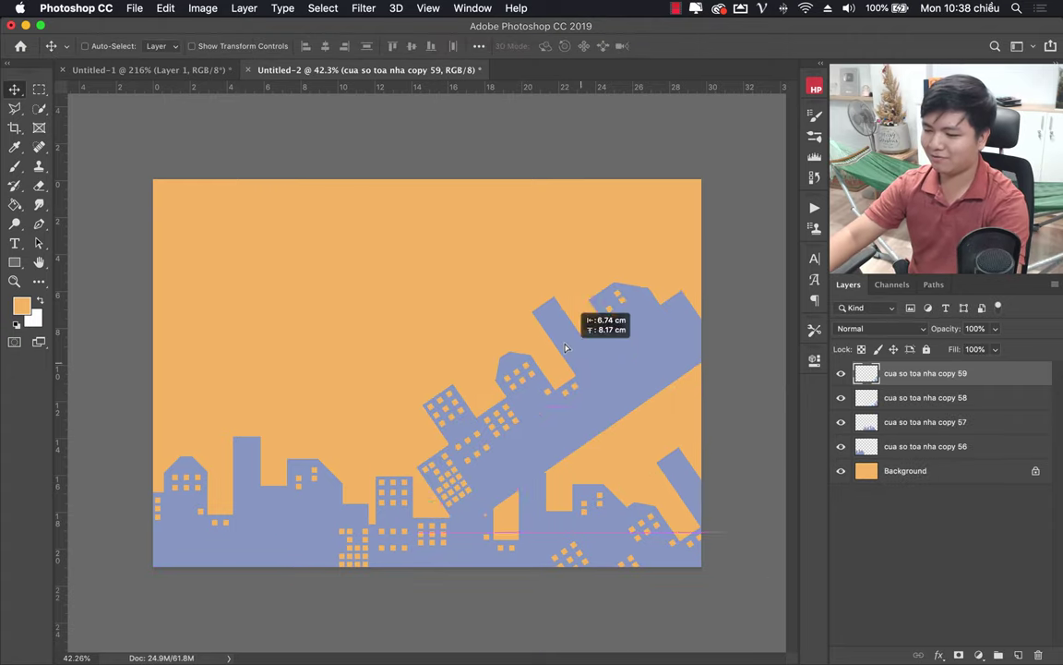
key(ctrl+t)
drag(701, 257, 793, 157)
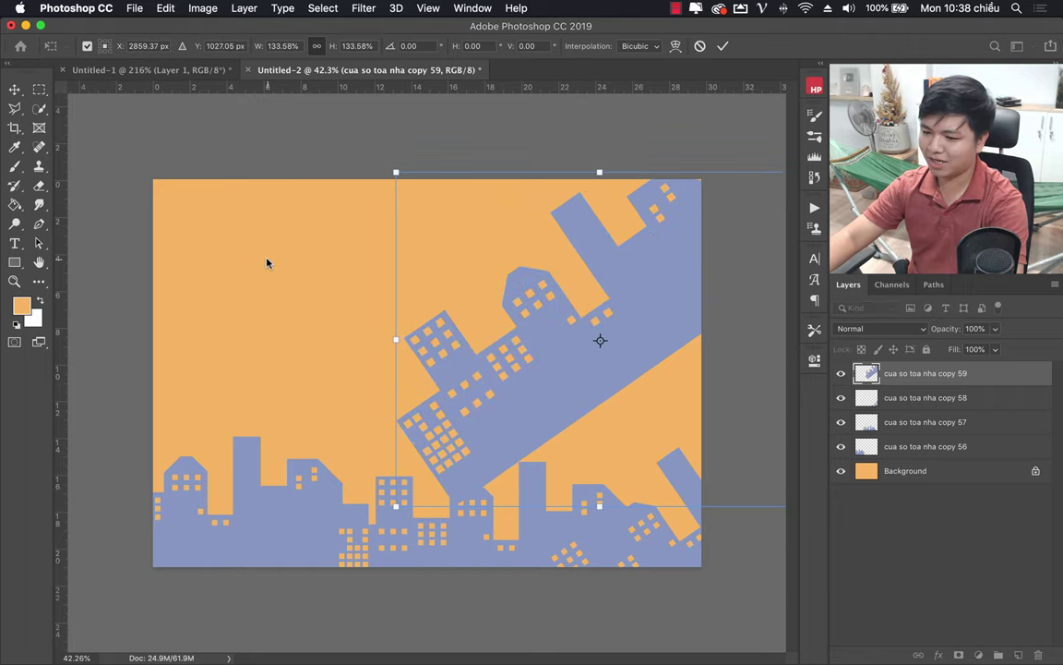
key(Return)
key(ctrl+t)
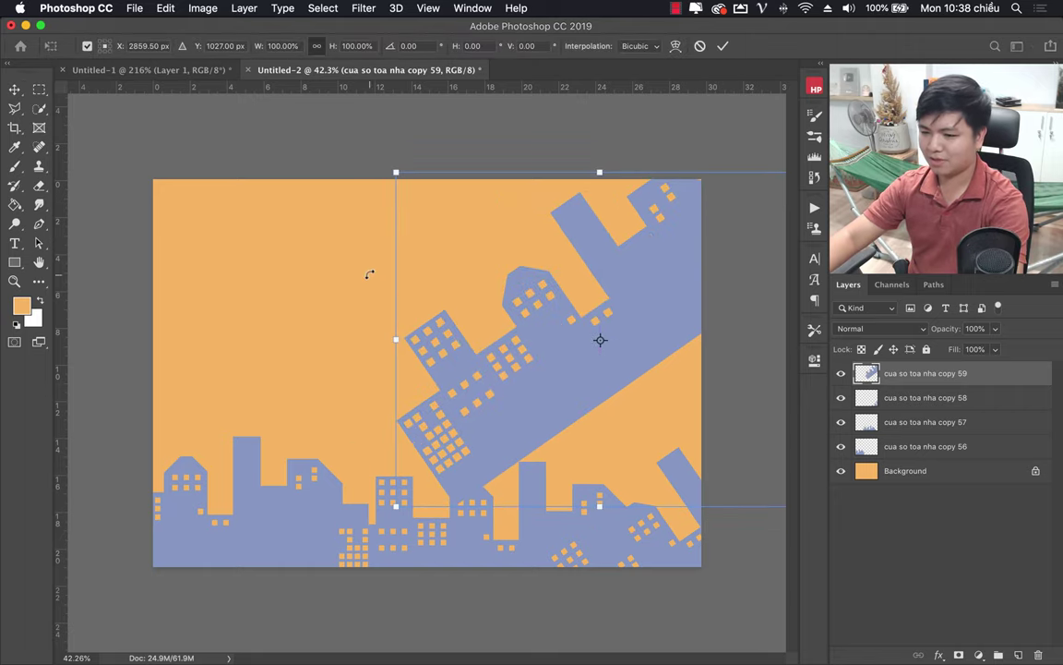
mouse_move(368, 273)
mouse_down()
mouse_move(635, 442)
mouse_move(725, 344)
mouse_up()
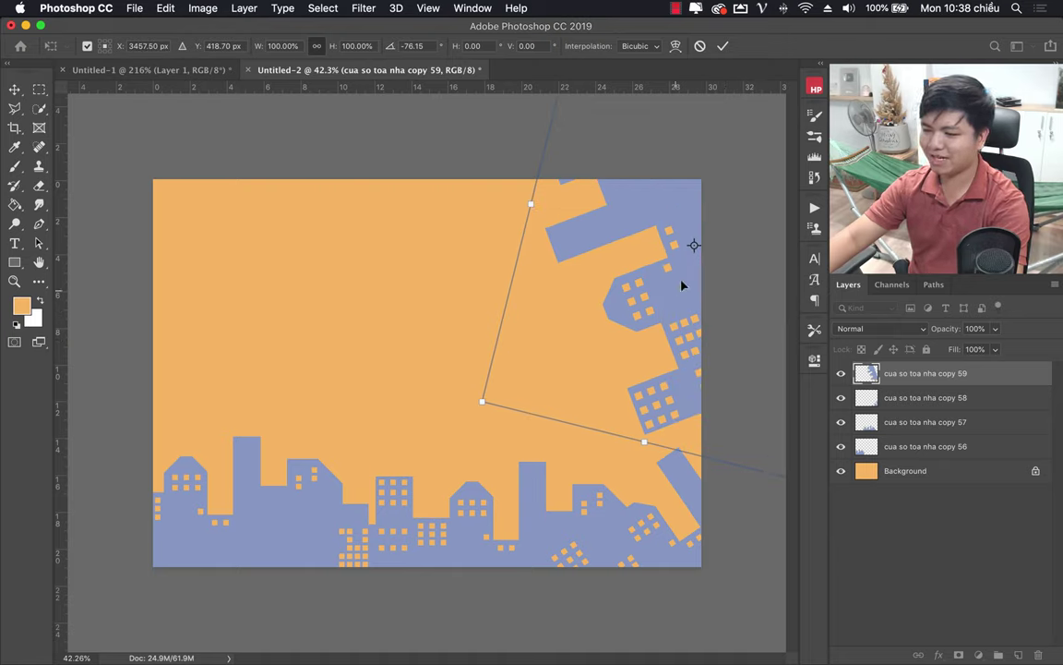
drag(661, 258, 685, 316)
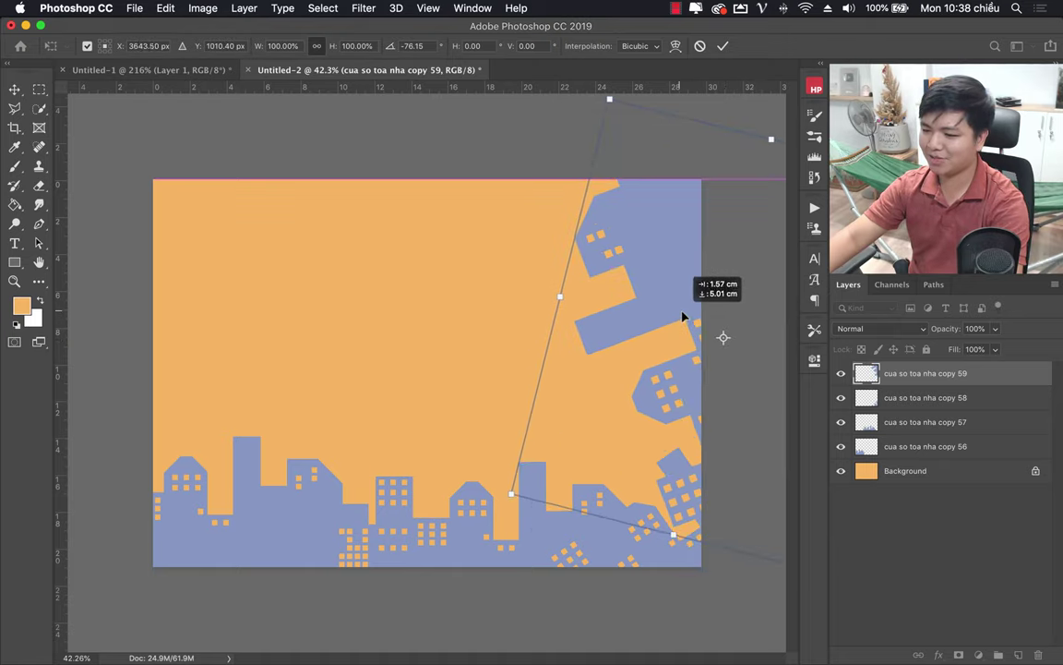
key(Return)
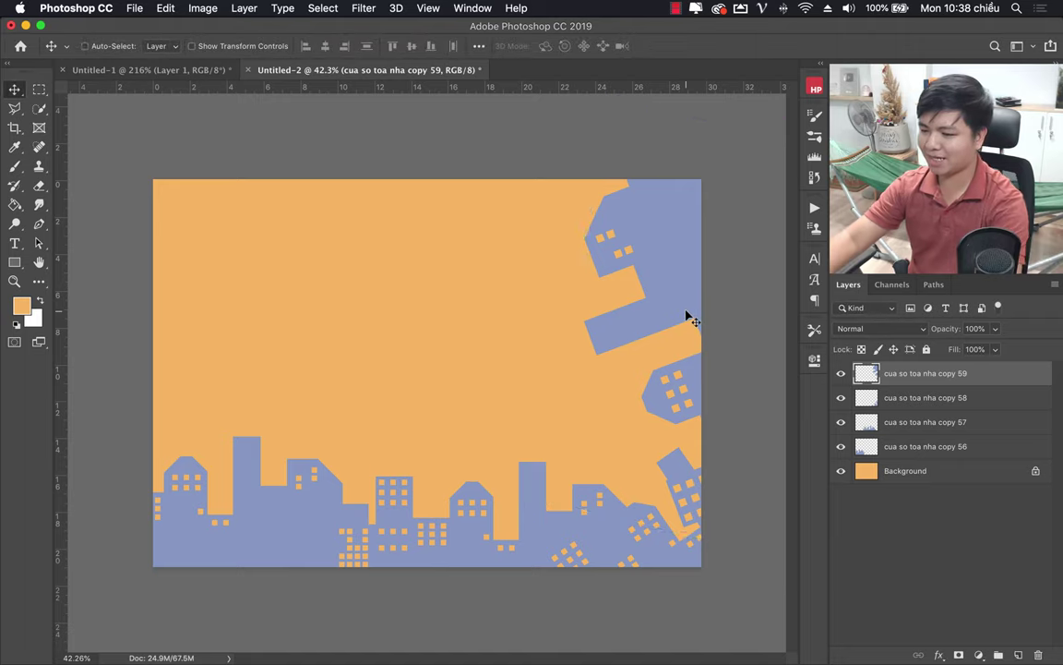
key(ctrl+j)
drag(657, 328, 368, 332)
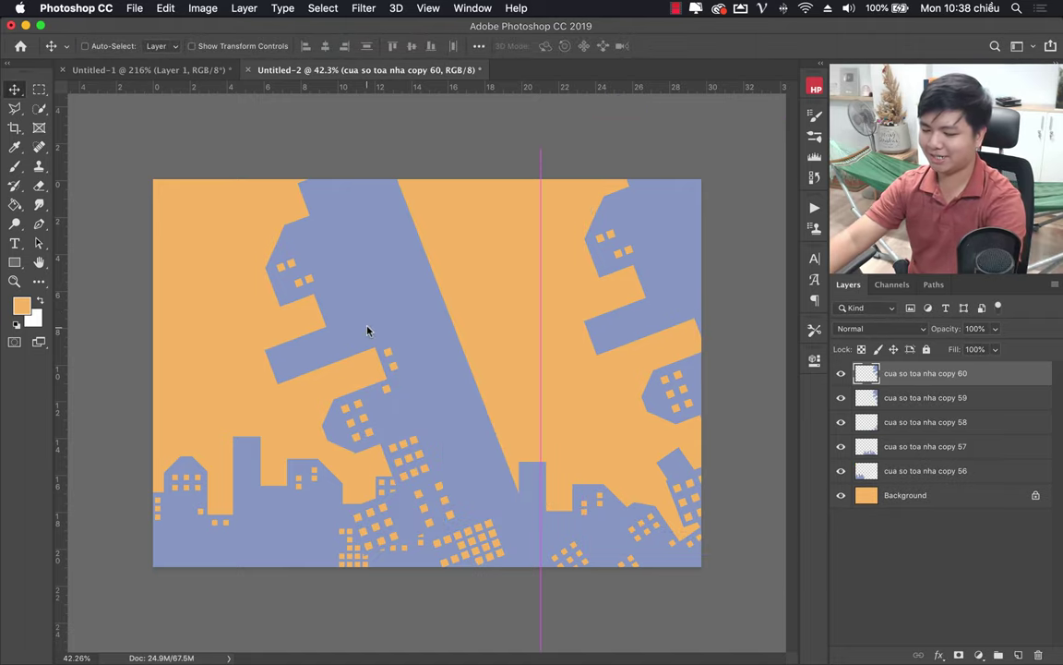
Rotate and horizontally flip the centre skyline copy, placing it along the top edge.
key(ctrl+t)
mouse_move(559, 329)
mouse_down()
mouse_move(572, 320)
mouse_move(471, 242)
mouse_move(442, 266)
mouse_up()
right_click(481, 344)
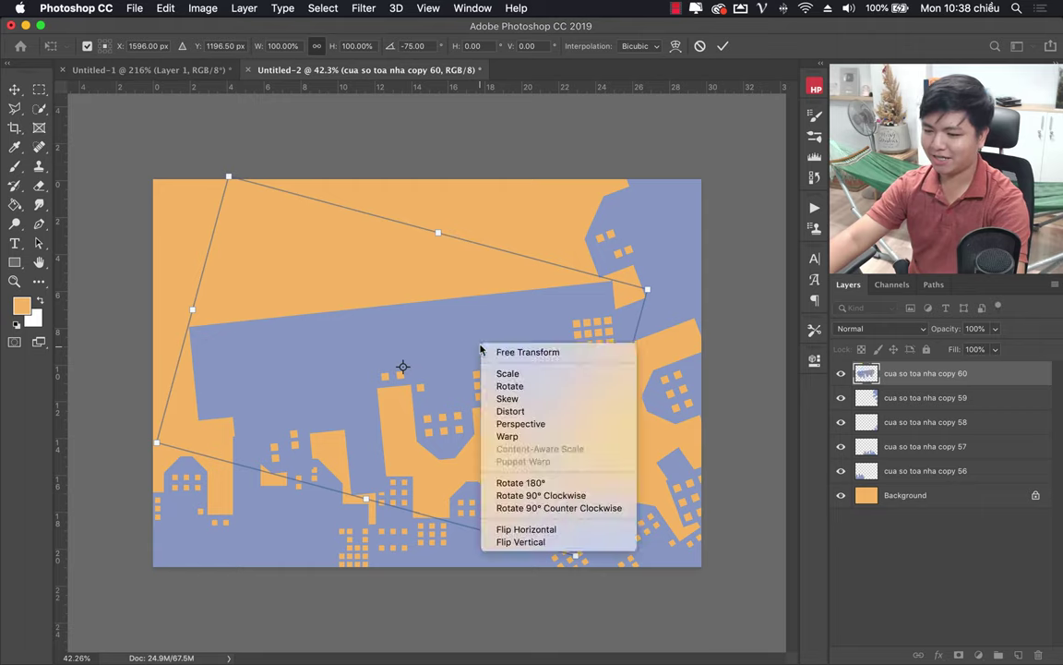
click(554, 531)
mouse_move(577, 368)
mouse_down()
mouse_move(603, 213)
mouse_move(665, 235)
mouse_up()
key(Return)
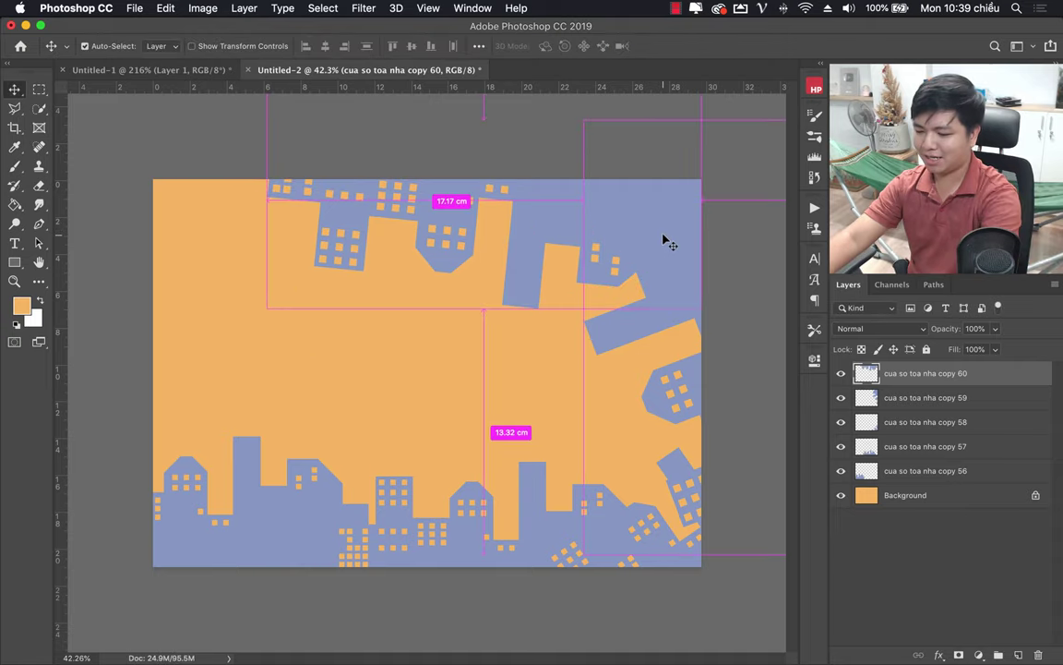
Add a skyline copy rotated about -26° in the top-left corner.
key(super+j)
mouse_move(414, 260)
mouse_down()
mouse_move(334, 324)
mouse_move(334, 338)
mouse_up()
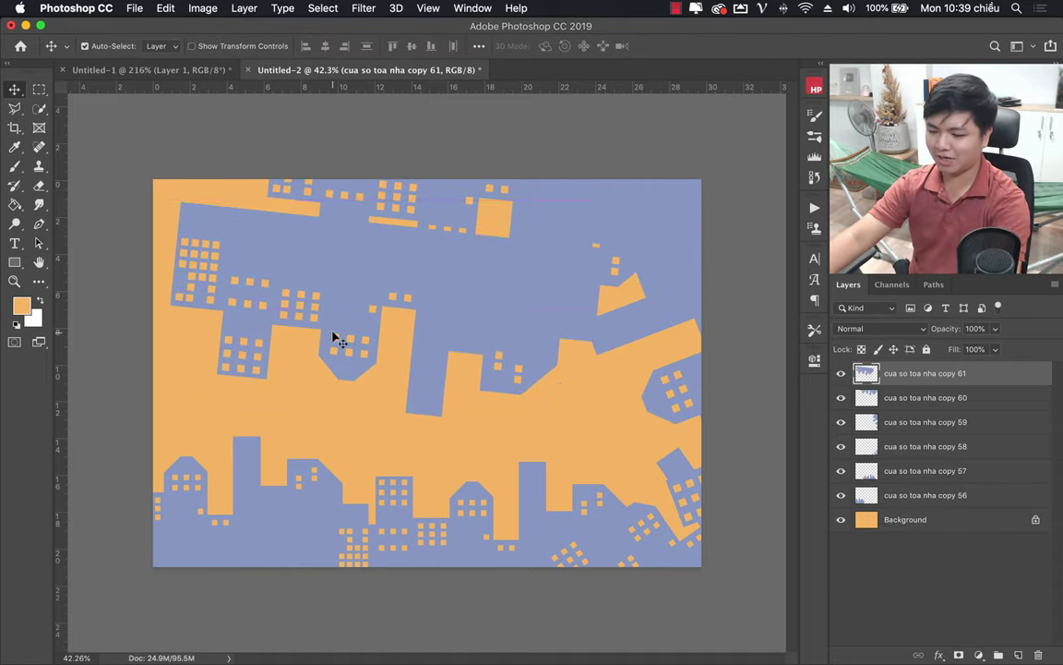
key(super+t)
mouse_move(599, 444)
mouse_down()
mouse_move(648, 423)
mouse_move(677, 348)
mouse_up()
drag(478, 243, 244, 289)
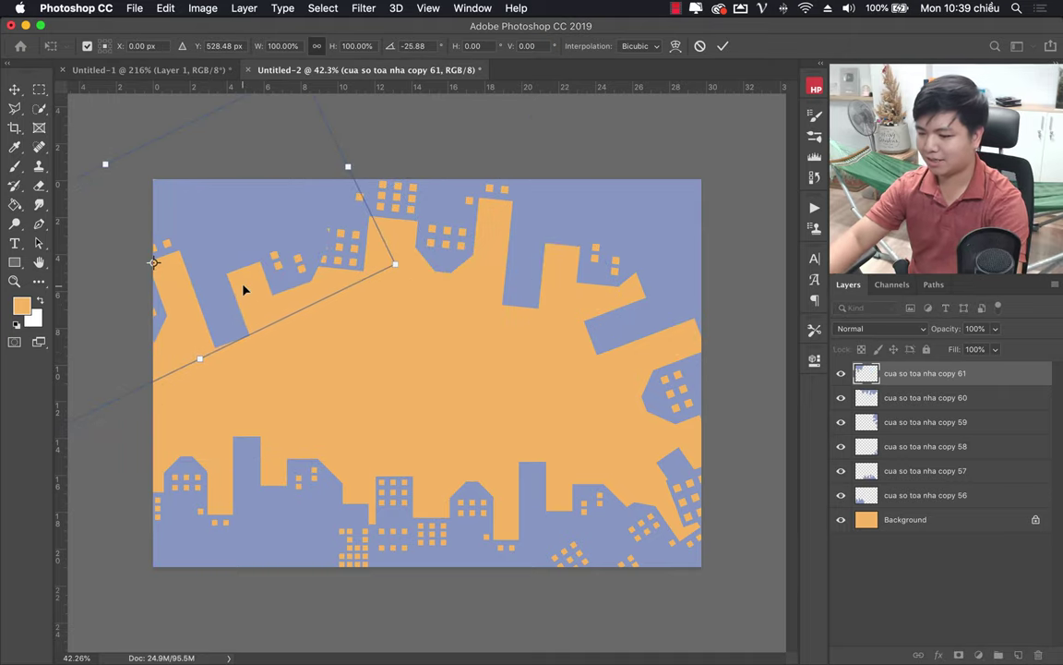
key(Return)
Duplicate the skyline again and rotate it into place along the left edge.
key(super+j)
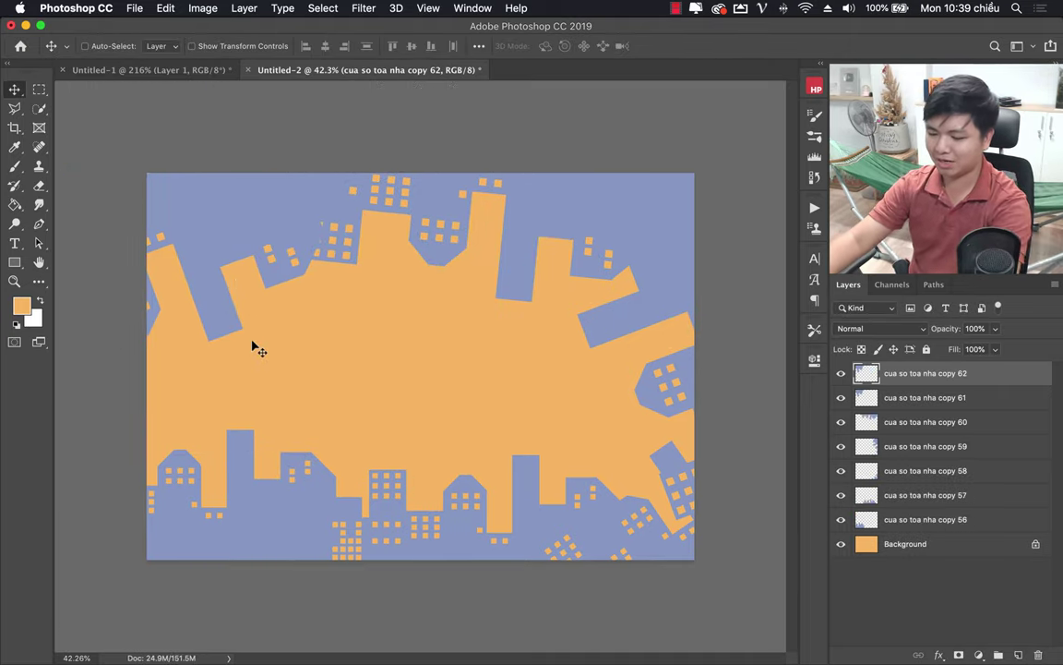
key(super+t)
key(super+r)
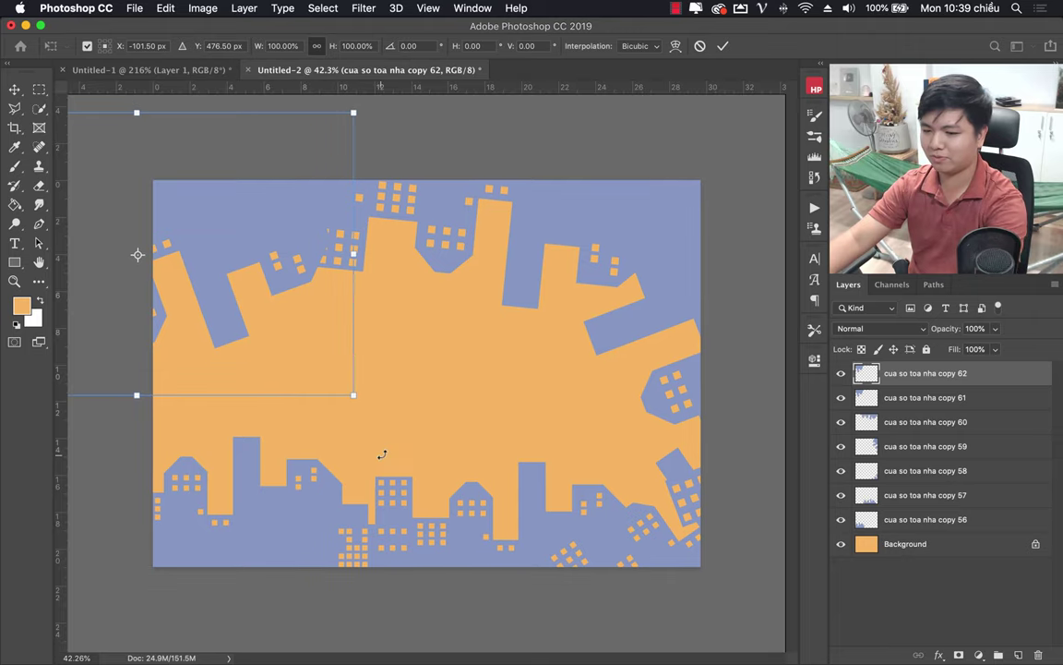
mouse_move(380, 451)
mouse_down()
mouse_move(404, 148)
mouse_move(301, 138)
mouse_up()
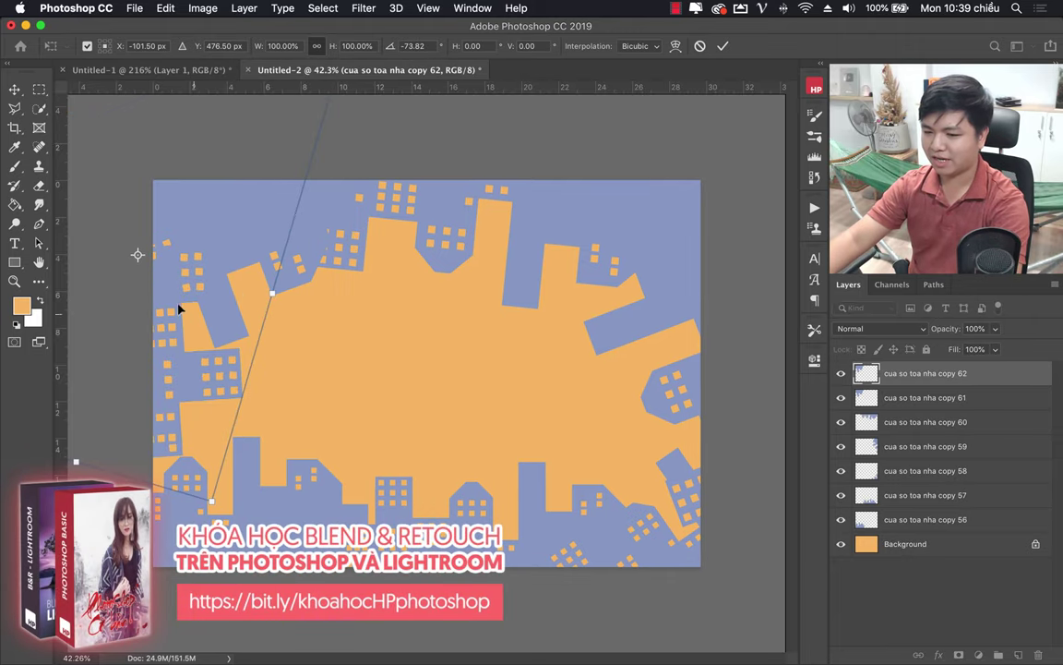
mouse_move(178, 304)
mouse_down()
mouse_move(197, 451)
mouse_move(209, 446)
mouse_up()
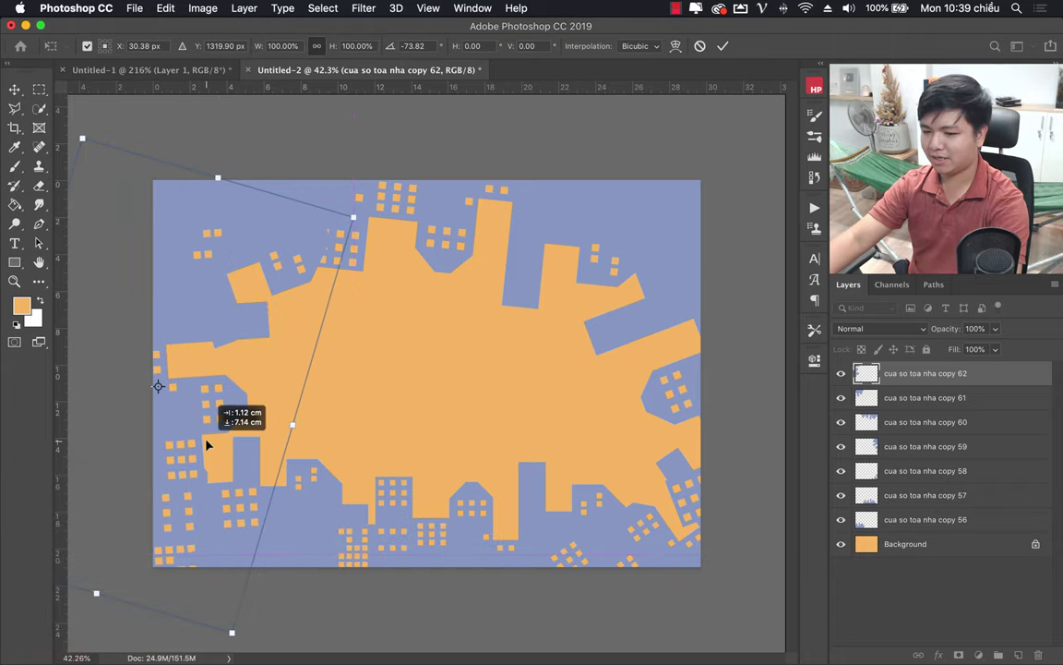
Apply the left-edge copy's transform and compare the framed canvas with the reference poster.
key(Return)
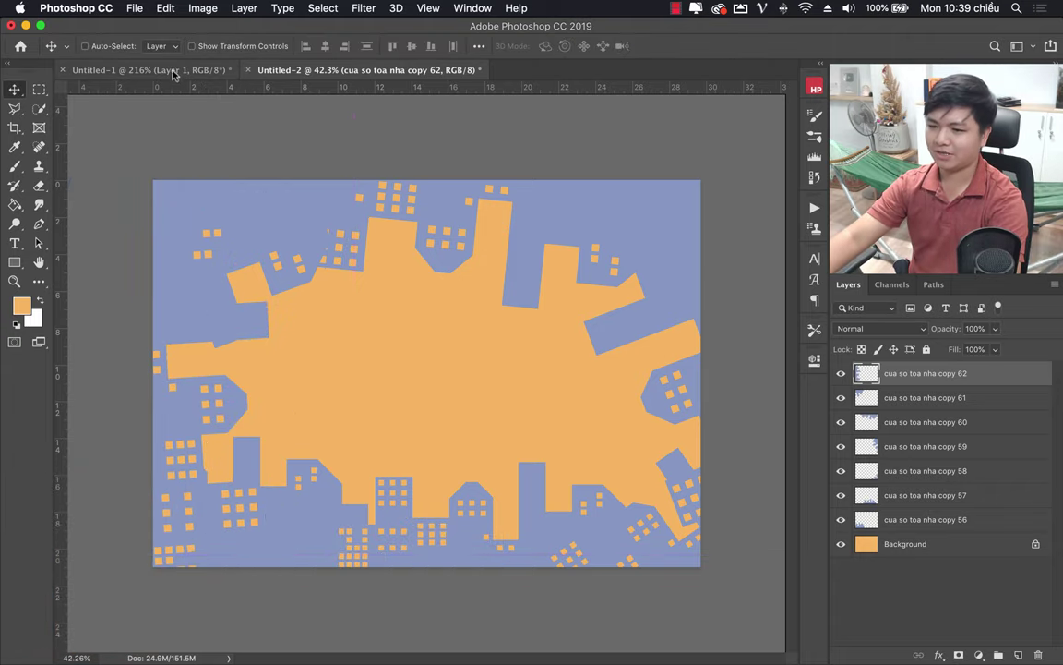
click(167, 71)
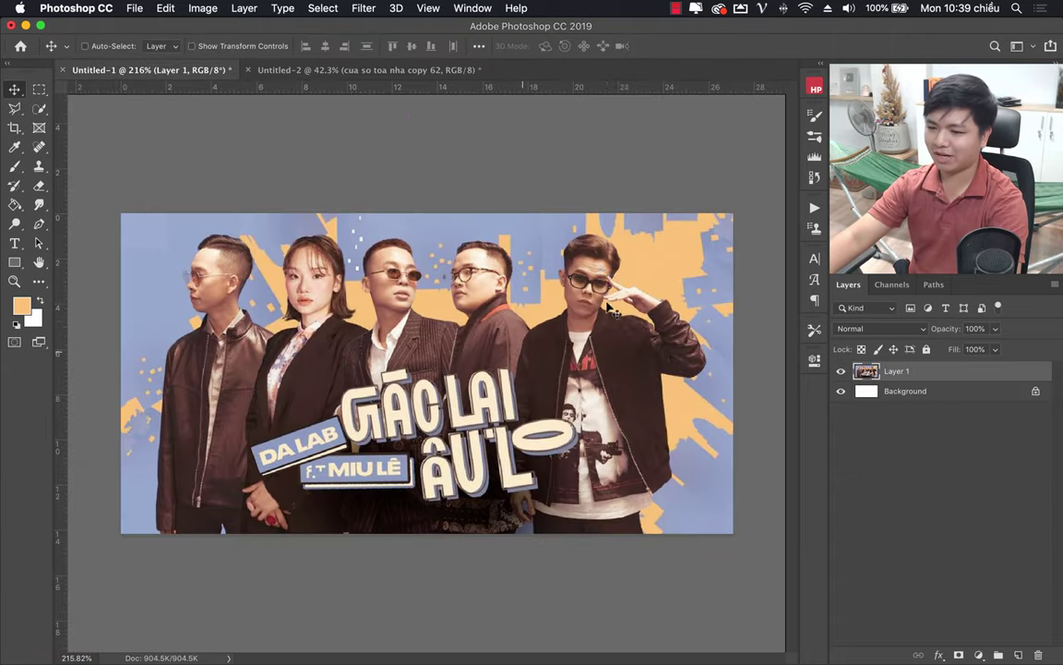
click(350, 71)
key(z)
drag(406, 351, 444, 361)
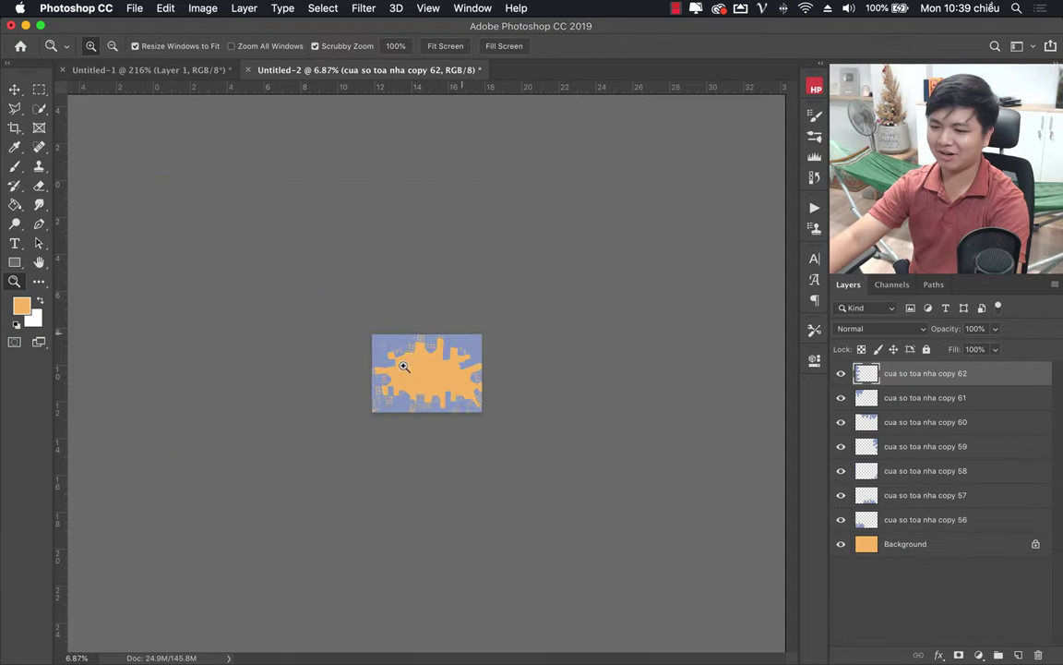
click(146, 69)
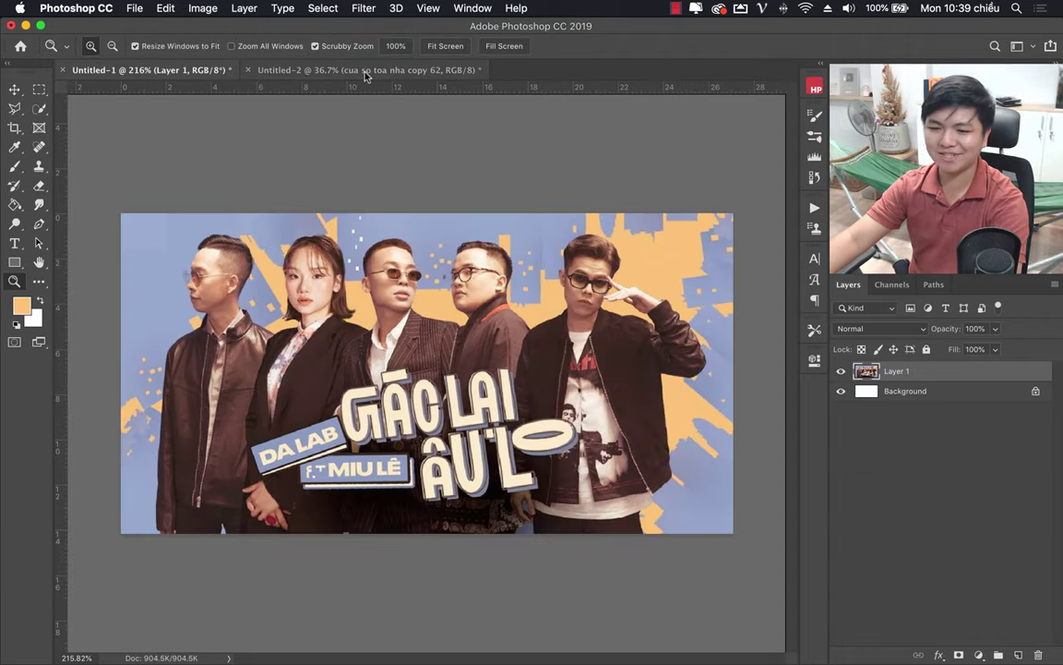
click(330, 70)
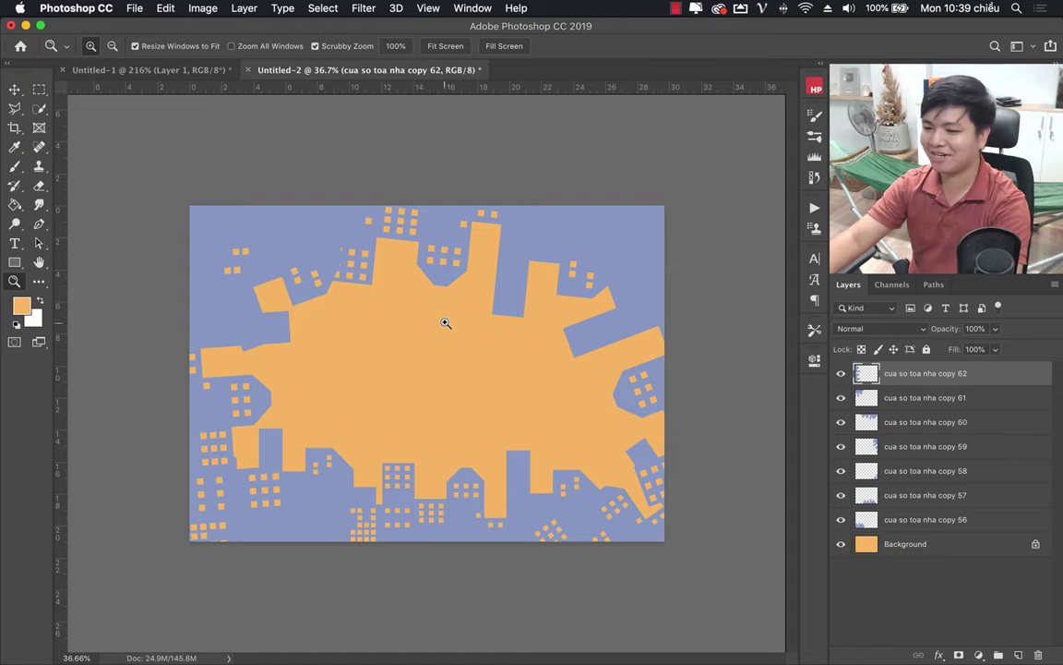
Merge layers copy 56 through copy 62 and check the result against the reference.
shift+click(937, 520)
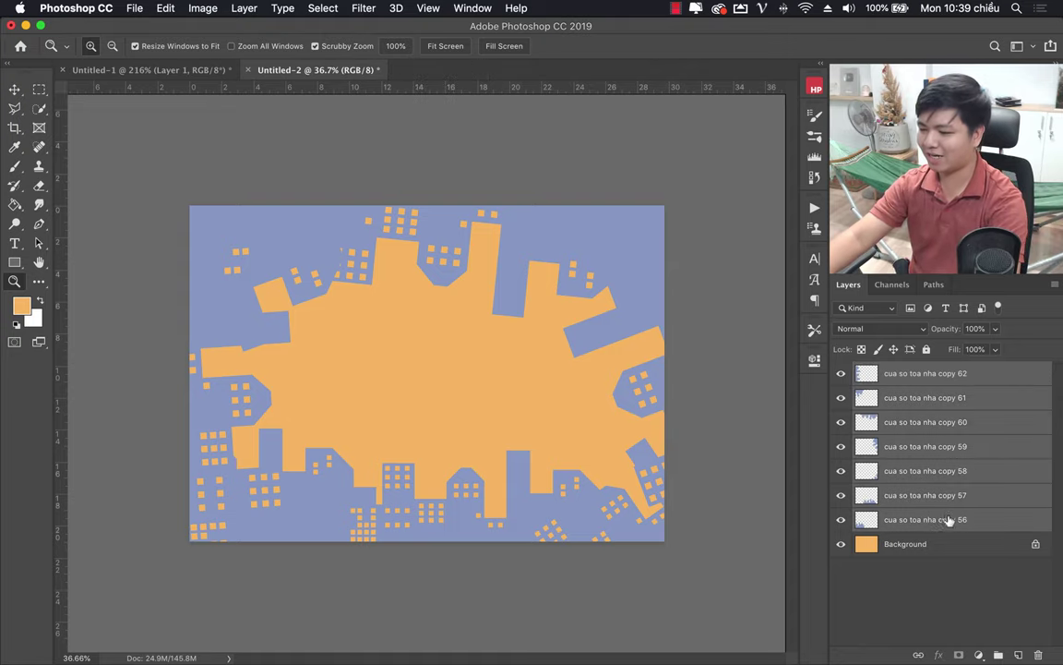
right_click(849, 471)
click(766, 423)
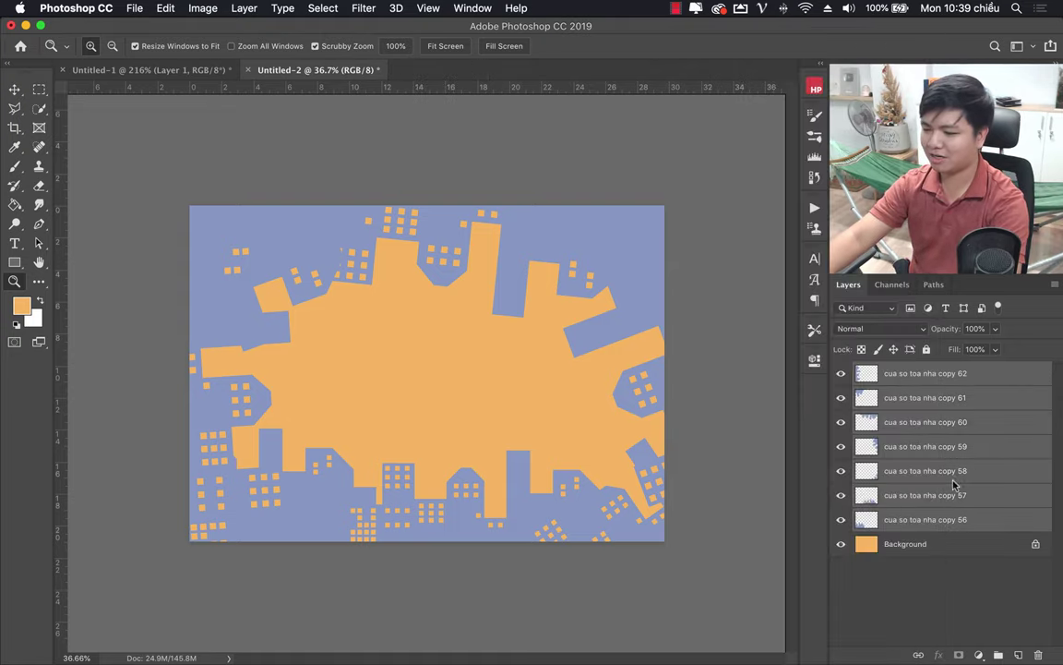
click(841, 372)
click(841, 373)
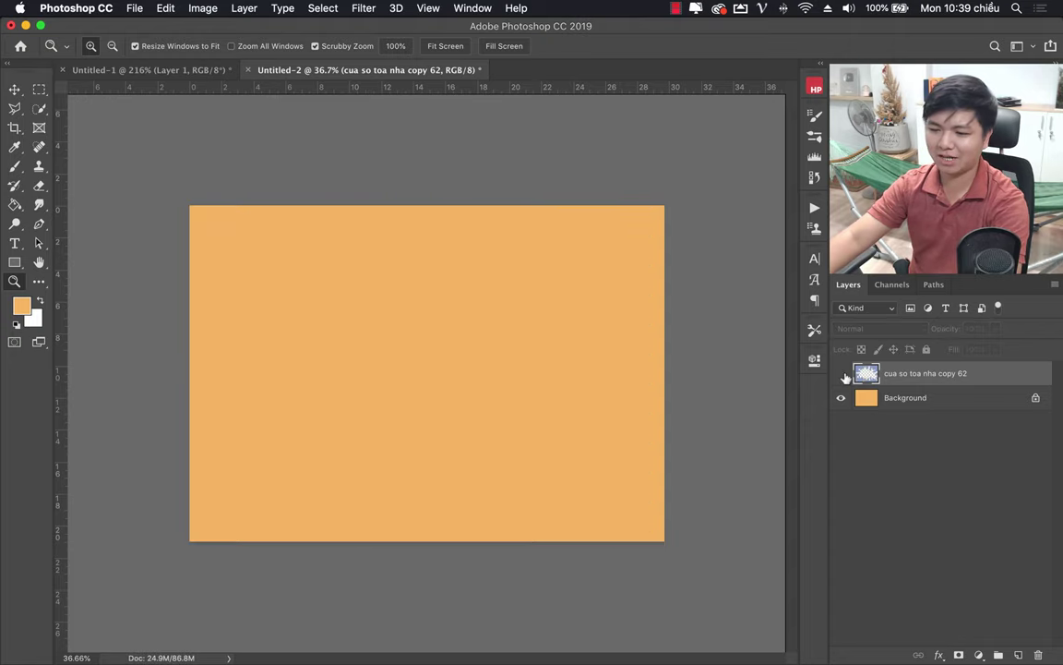
click(185, 70)
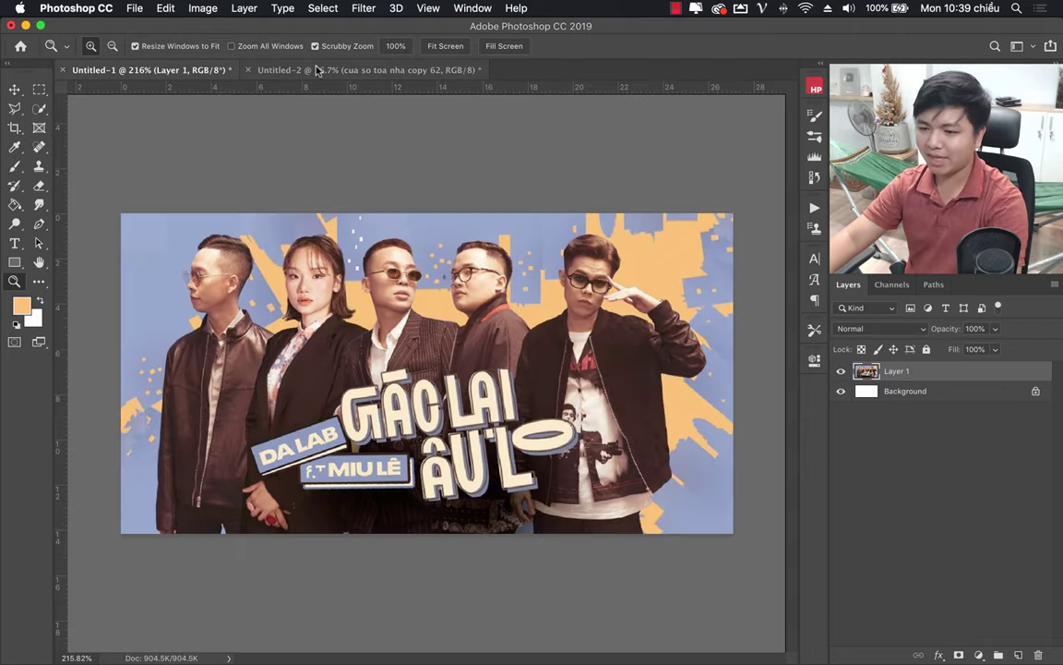
click(317, 71)
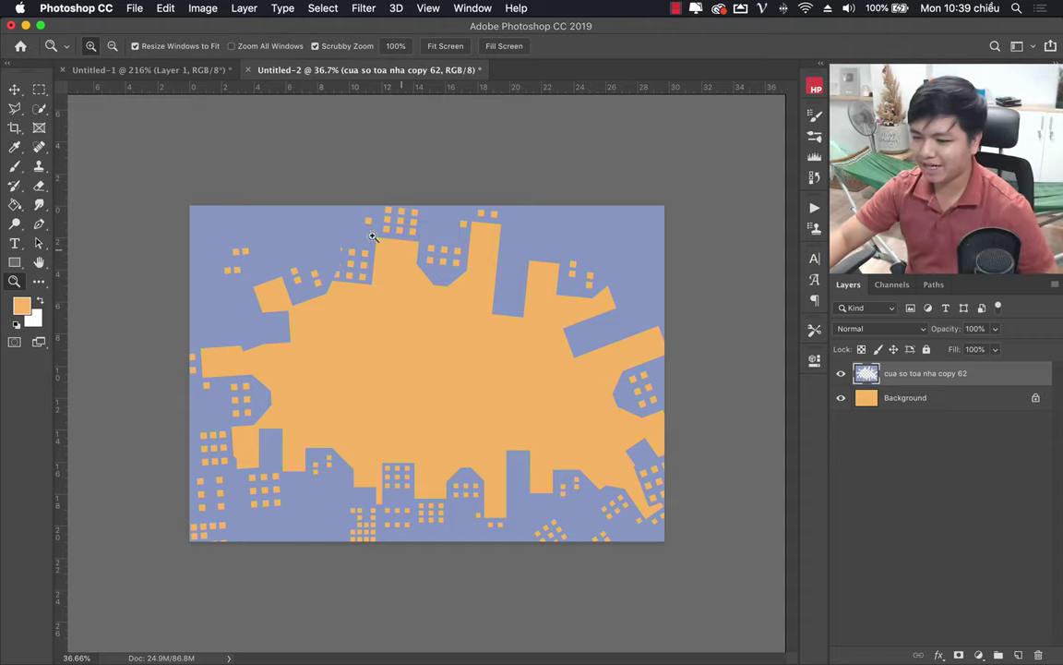
mouse_move(144, 634)
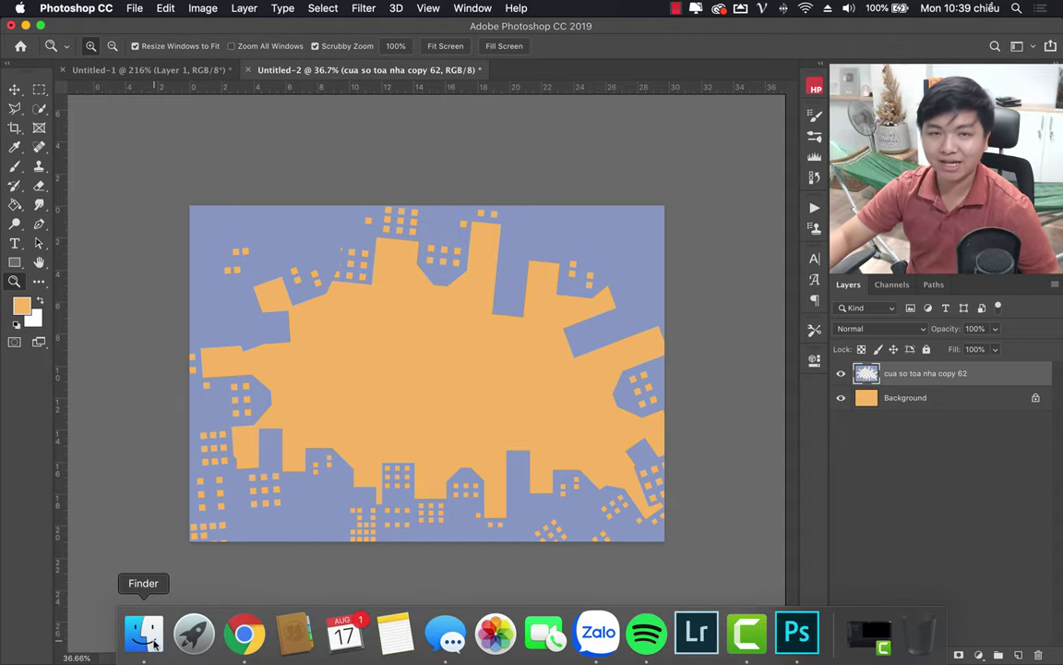
Find and preview the yellow-hat photo KKK01820.ARW in the stock folder.
click(153, 642)
scroll(780, 372, down, 5)
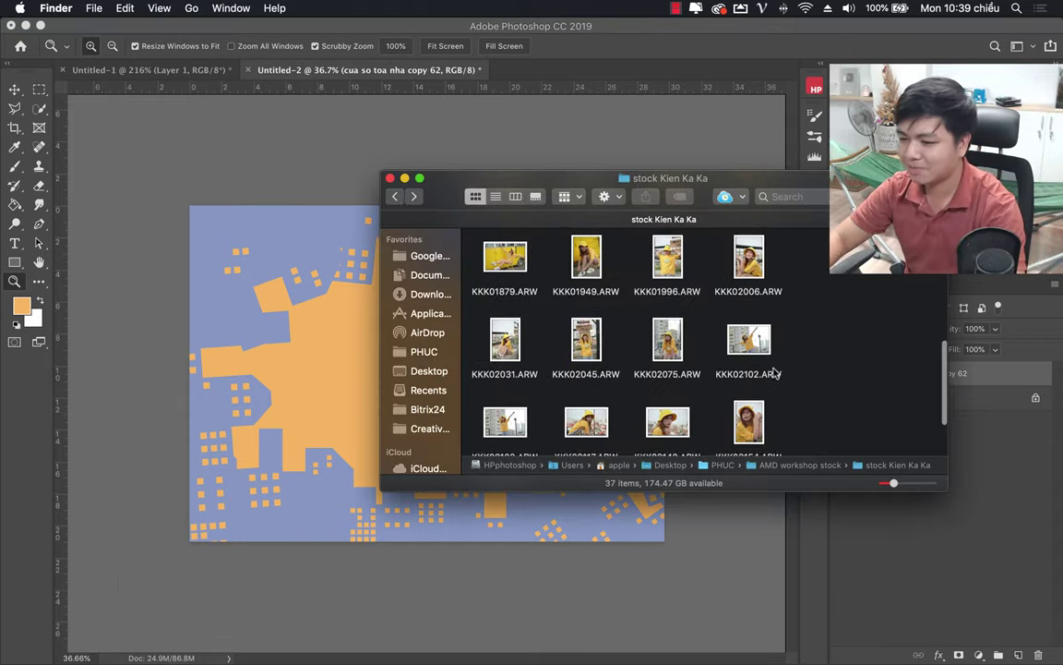
scroll(771, 376, down, 1)
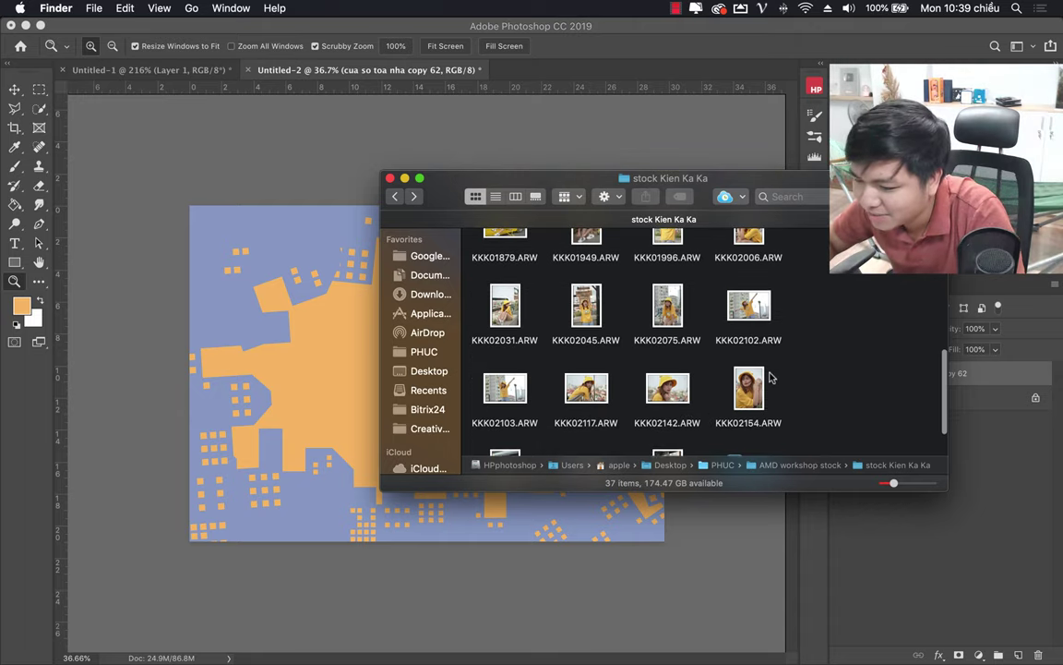
scroll(681, 358, down, 1)
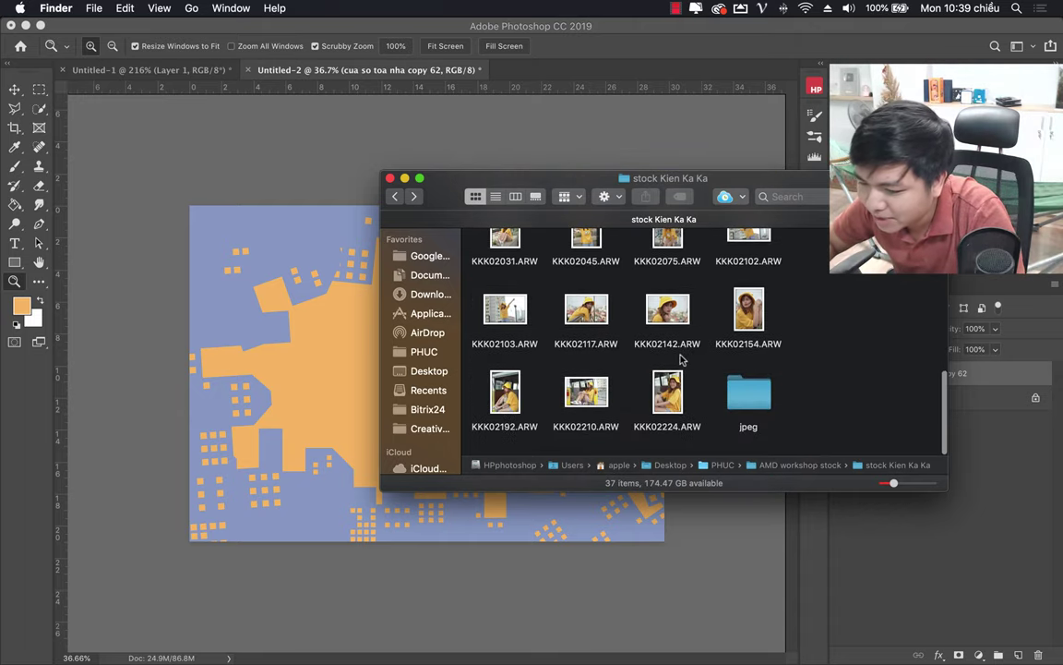
scroll(680, 360, up, 3)
scroll(678, 363, up, 2)
scroll(679, 362, up, 2)
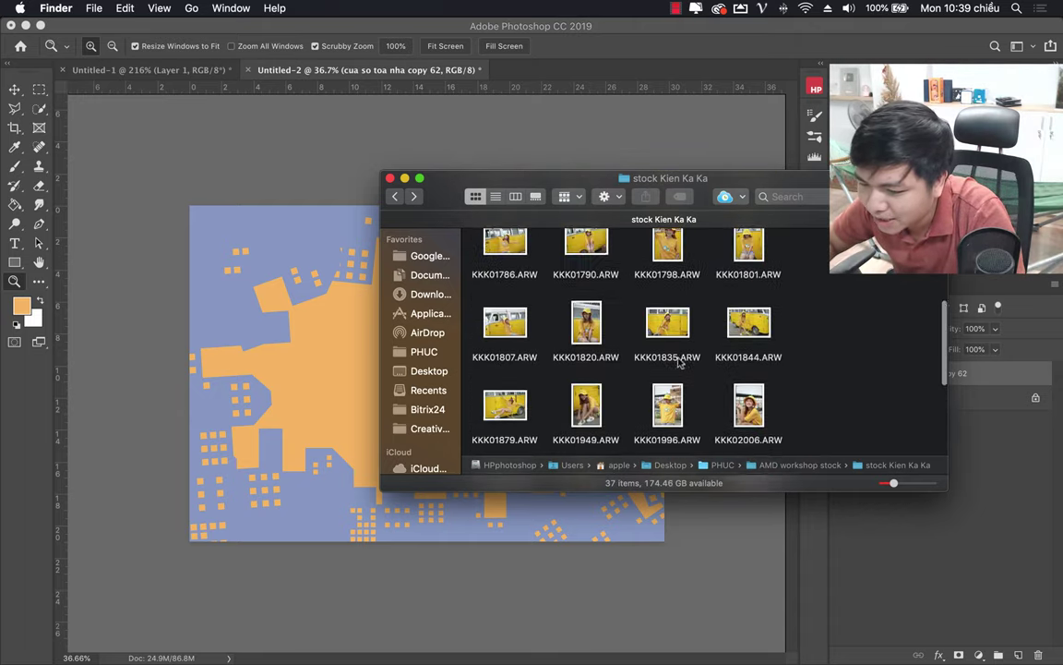
scroll(678, 362, up, 1)
click(589, 358)
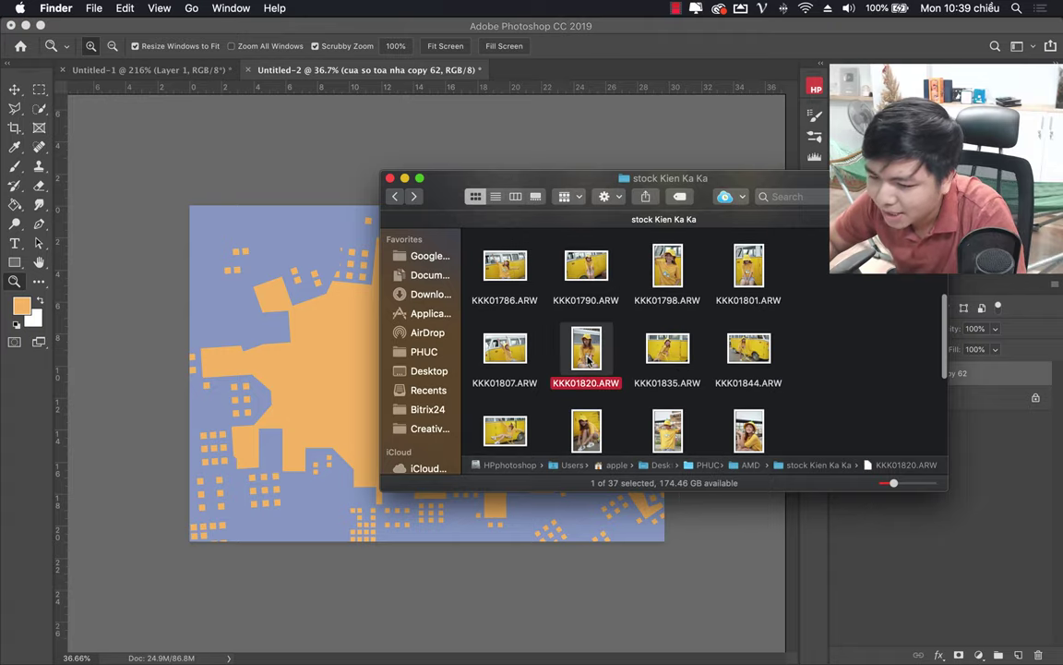
key(space)
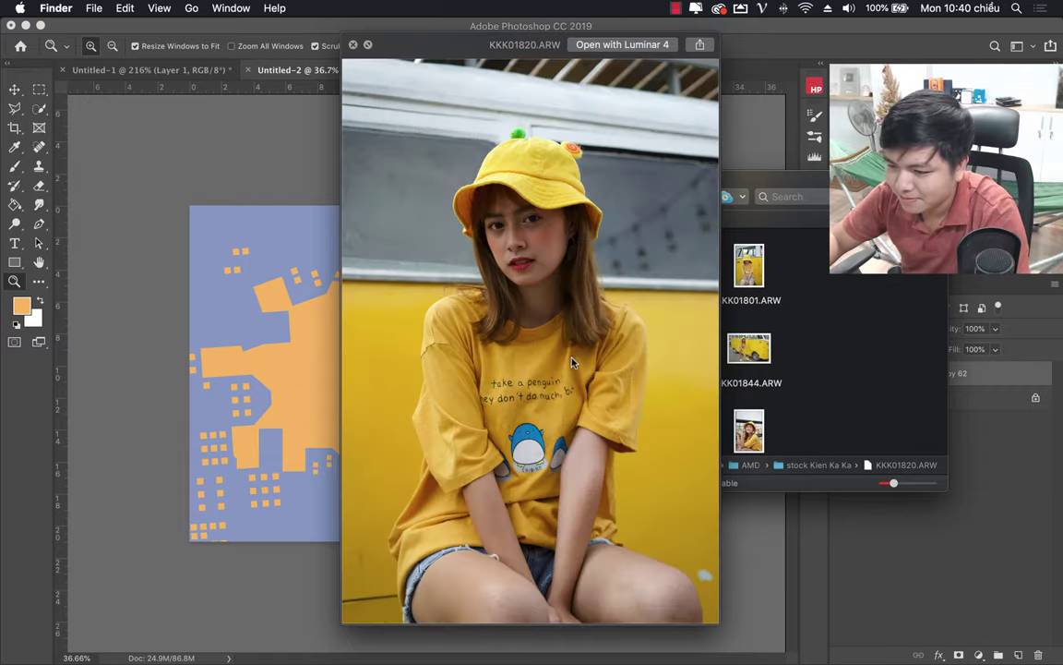
key(space)
Open KKK01820.ARW with Adobe Photoshop CC 2019 via Open With > Other.
right_click(587, 355)
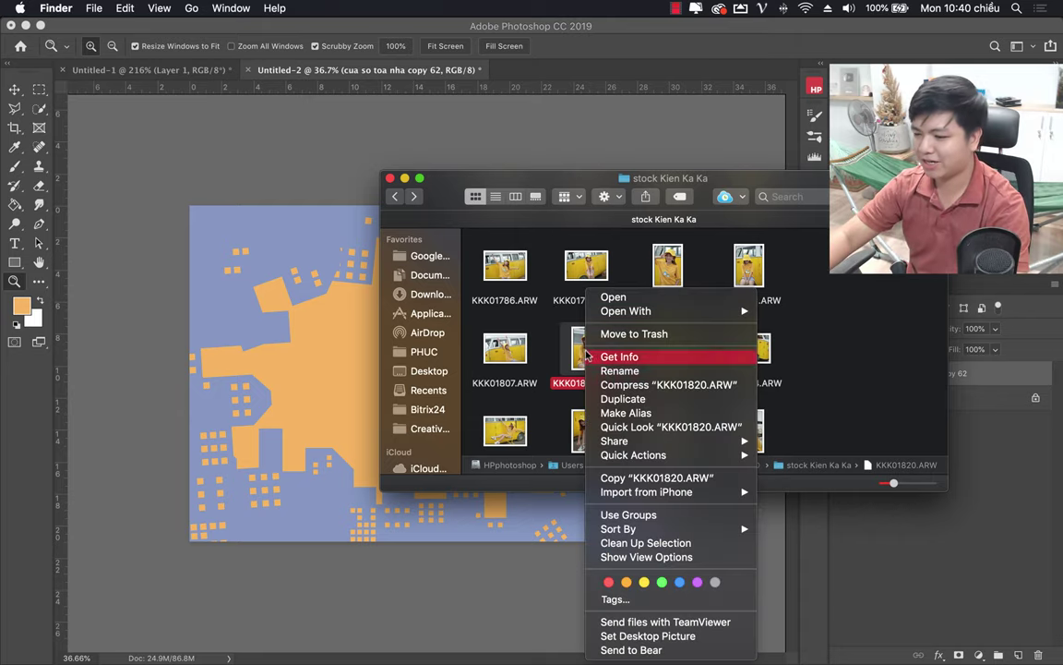
mouse_move(626, 311)
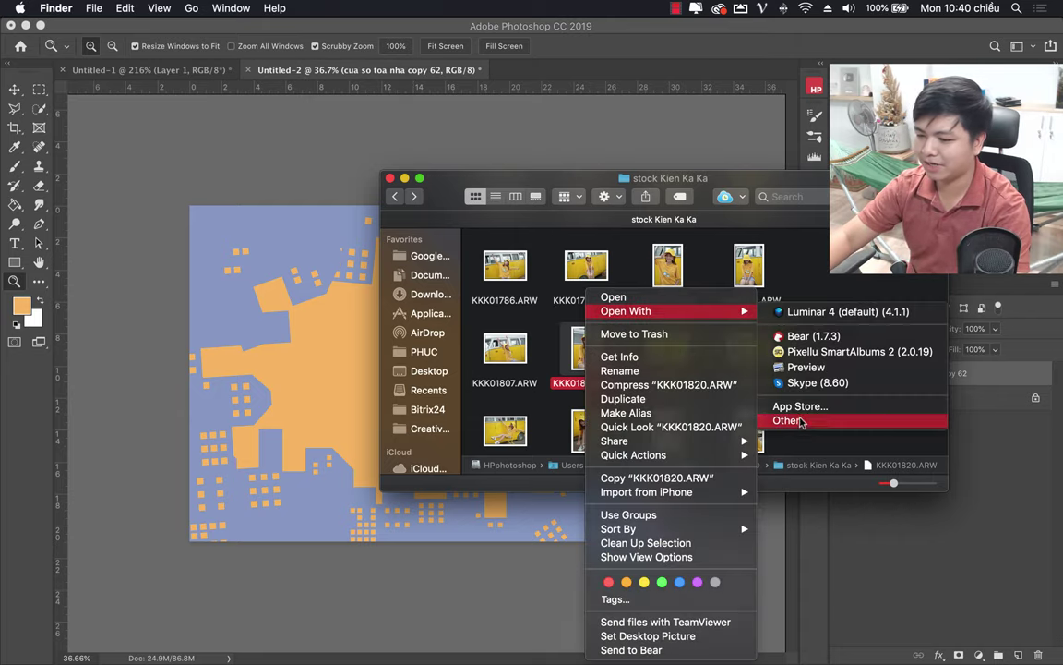
click(789, 421)
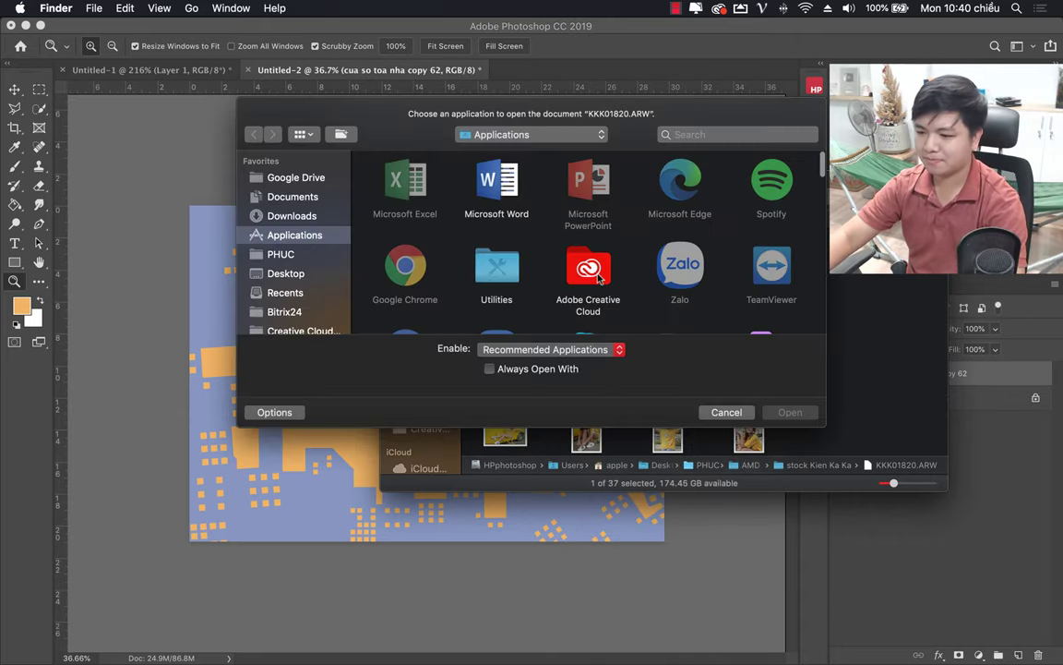
scroll(598, 278, down, 5)
scroll(605, 277, up, 1)
scroll(614, 276, down, 4)
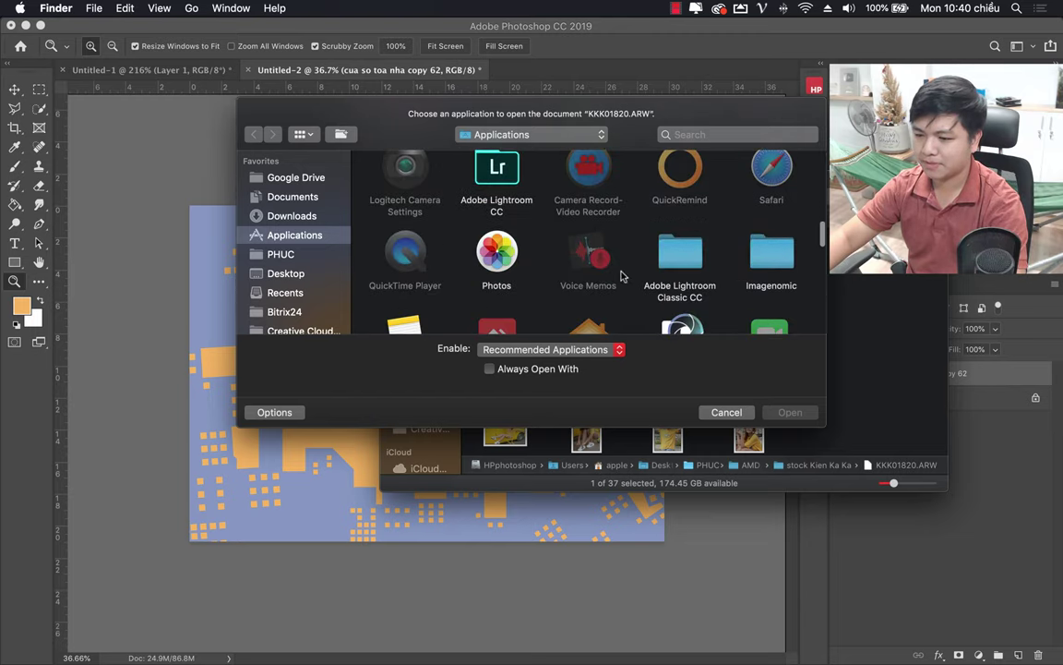
scroll(614, 273, down, 3)
scroll(572, 263, down, 2)
double_click(517, 258)
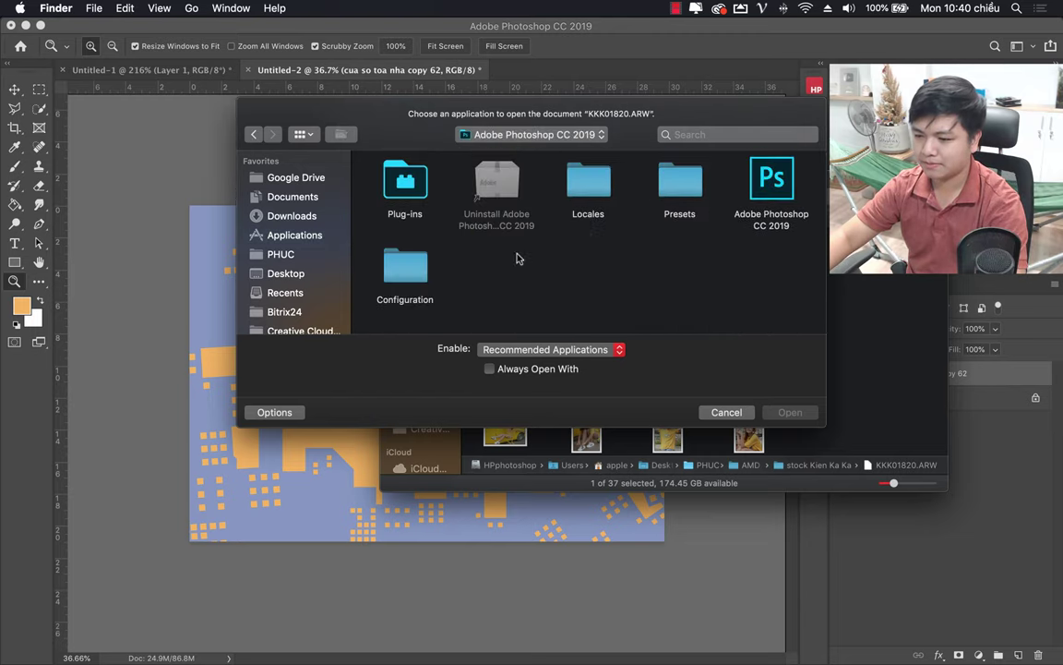
click(772, 185)
In Camera Raw, set Exposure +0.50, Shadows +78 and Highlights -40.
key(Return)
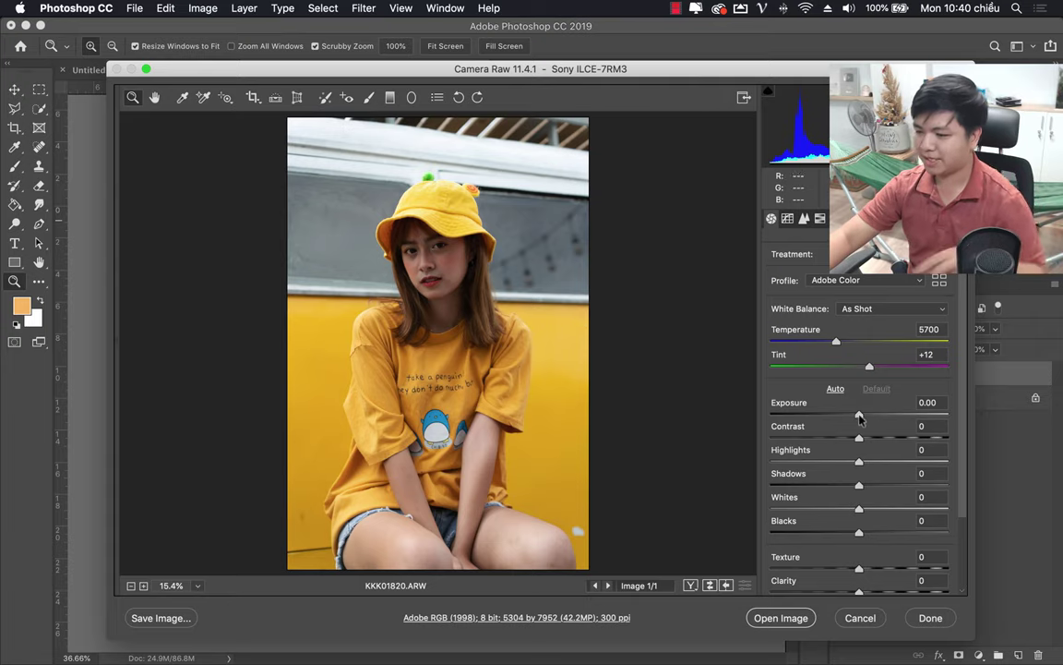
drag(860, 414, 868, 415)
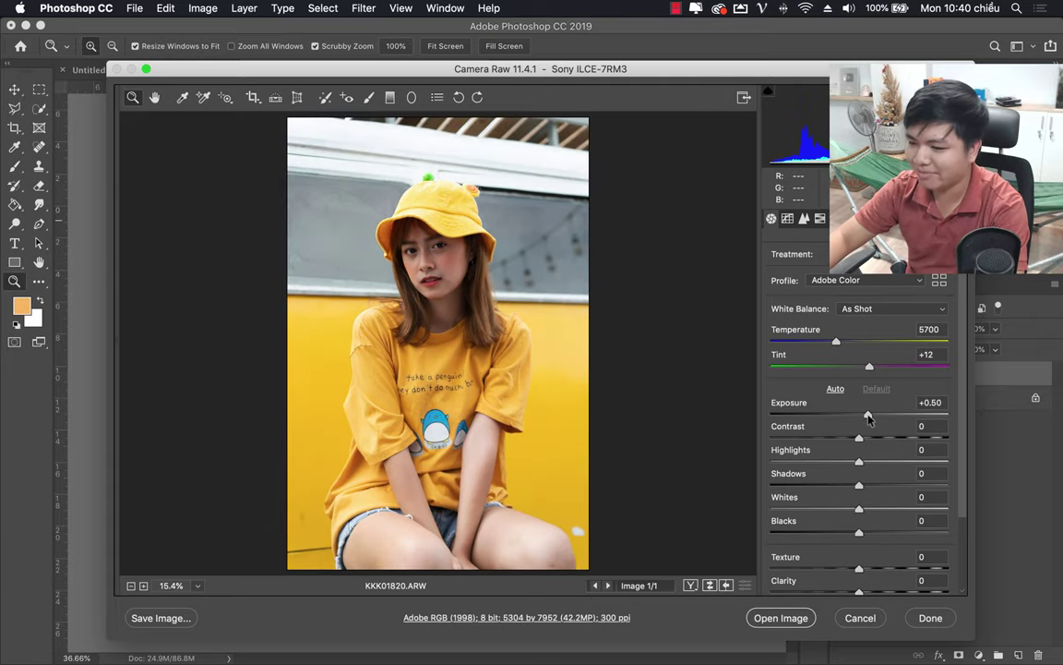
mouse_move(883, 487)
mouse_down()
mouse_move(909, 485)
mouse_move(813, 486)
mouse_move(914, 485)
mouse_up()
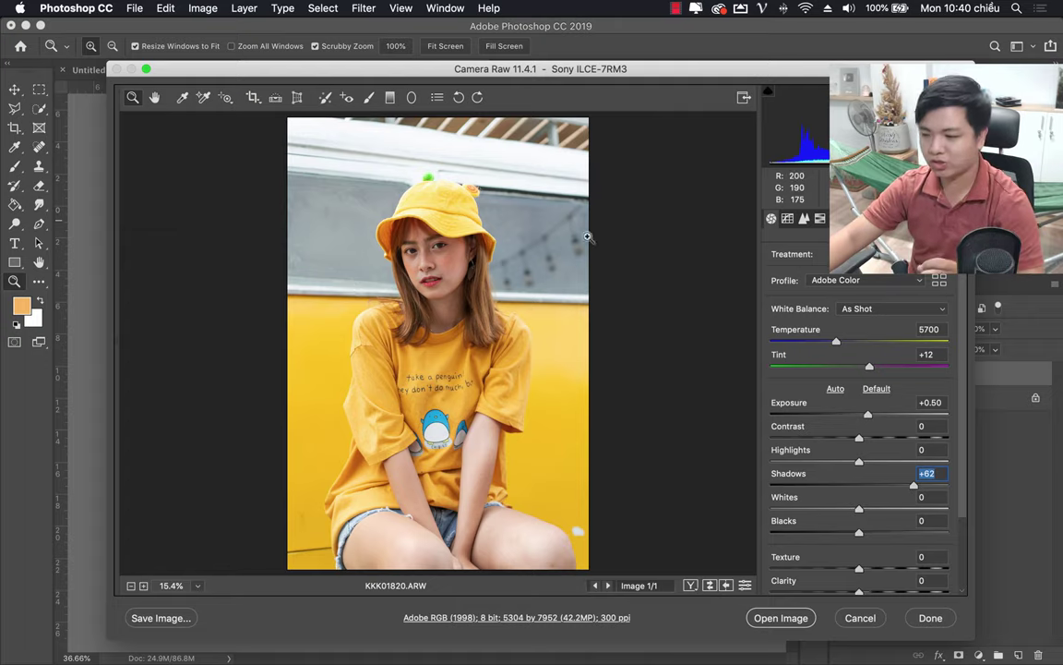
drag(917, 492, 931, 490)
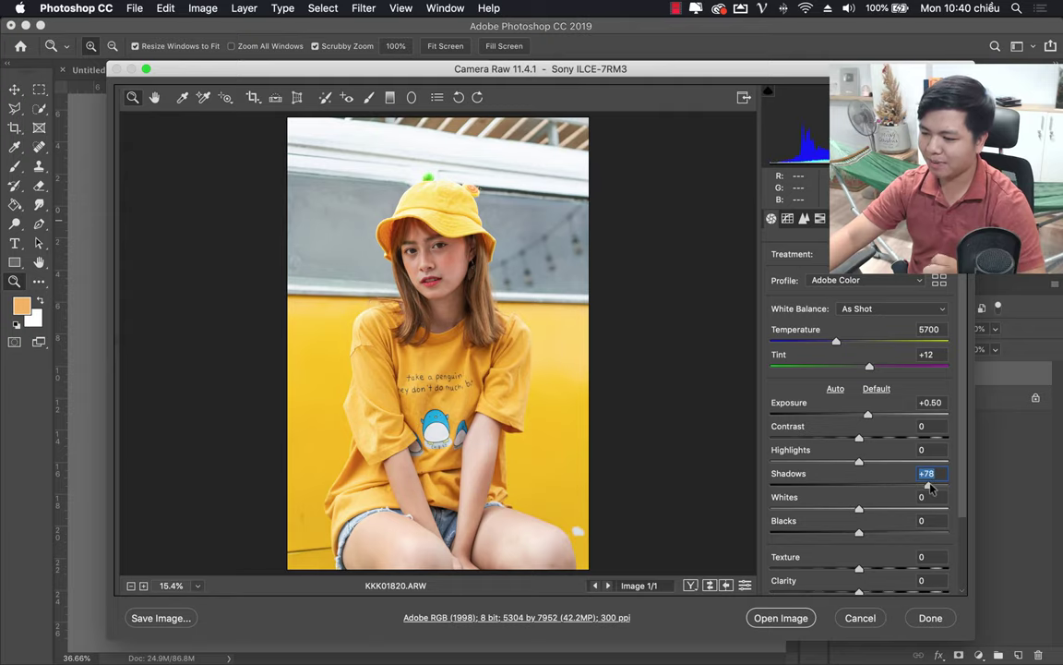
click(824, 462)
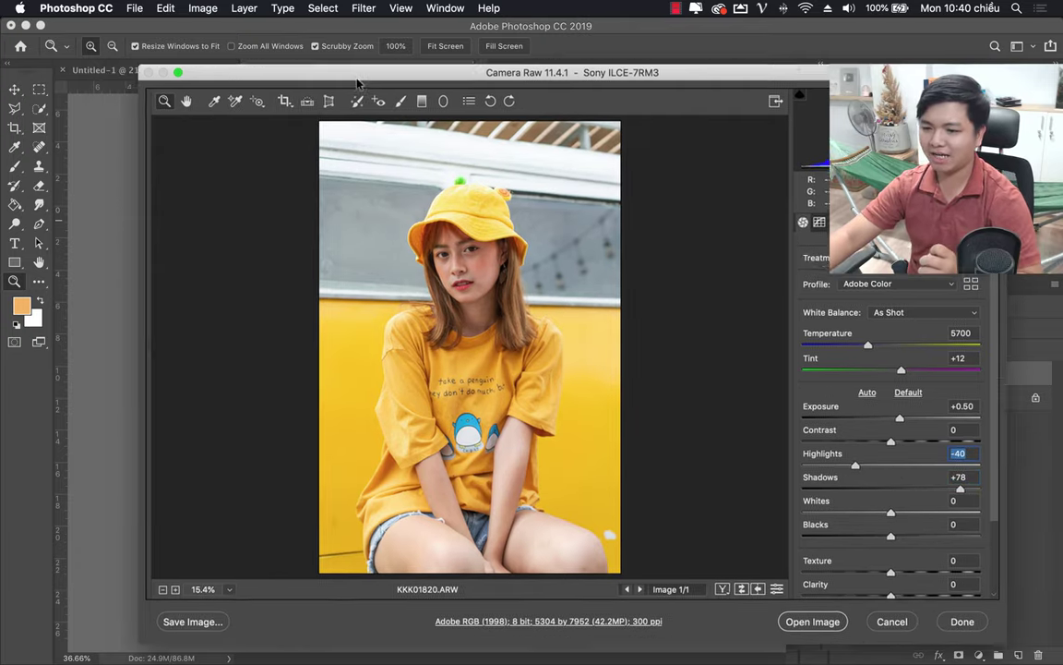
drag(300, 69, 284, 57)
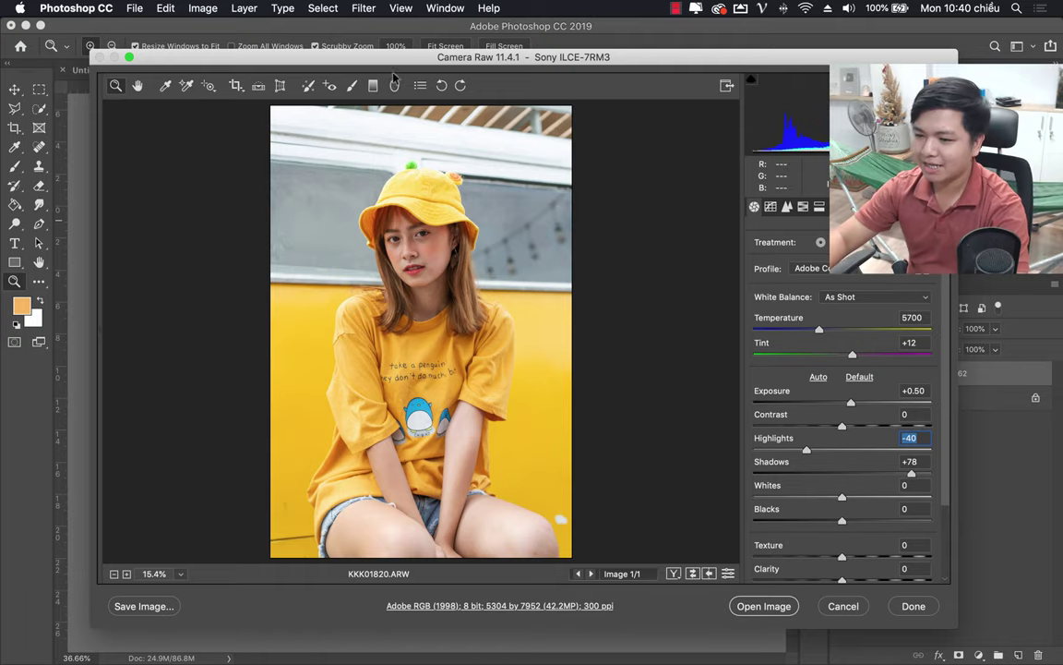
mouse_move(395, 66)
mouse_down()
mouse_move(420, 252)
mouse_move(298, 113)
mouse_up()
mouse_move(532, 660)
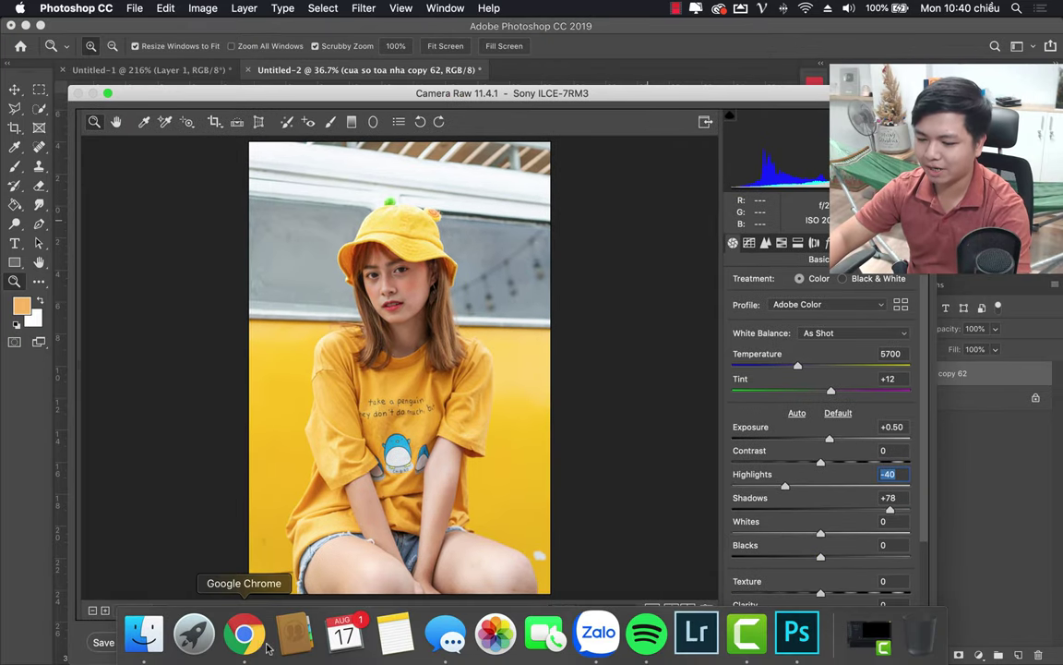
Check the reference poster search in Chrome, then warm the raw photo's Temperature to 6100.
click(245, 633)
click(919, 35)
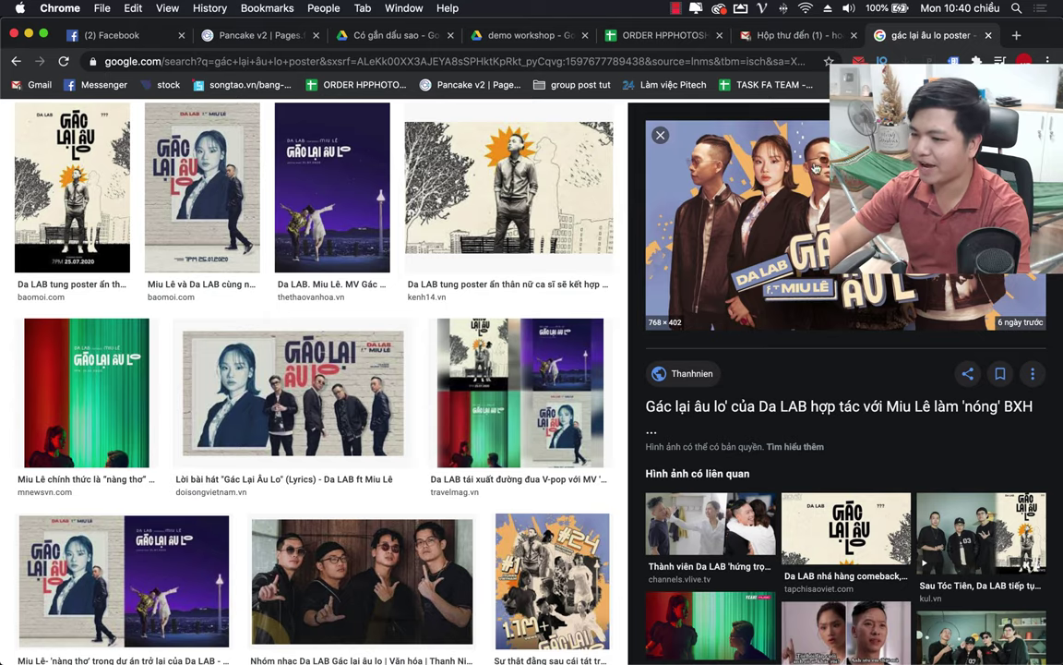
mouse_move(697, 633)
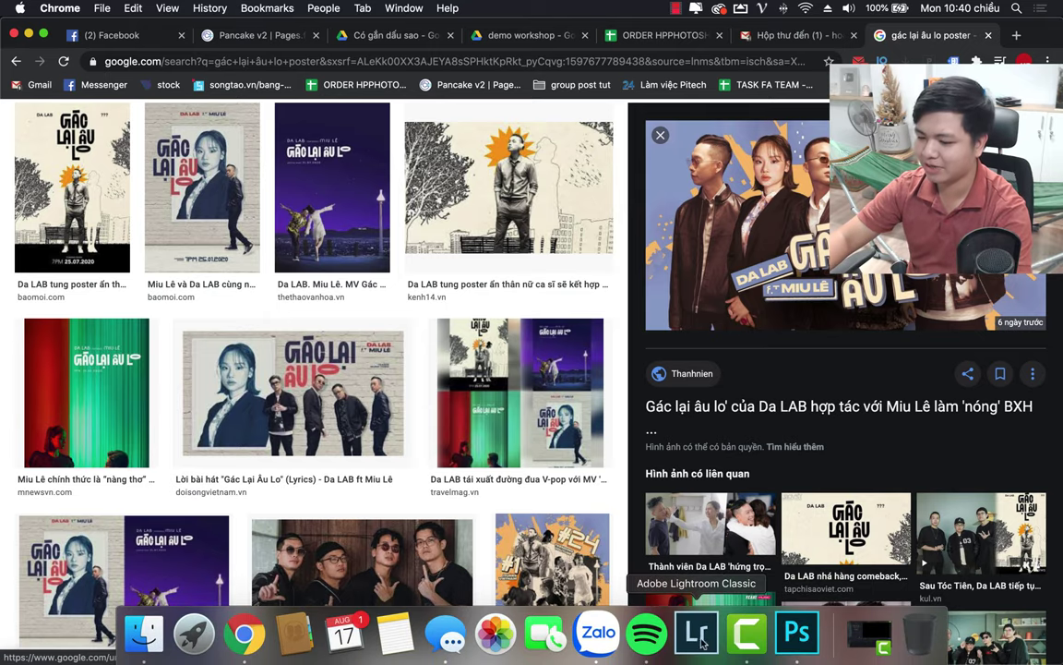
click(797, 634)
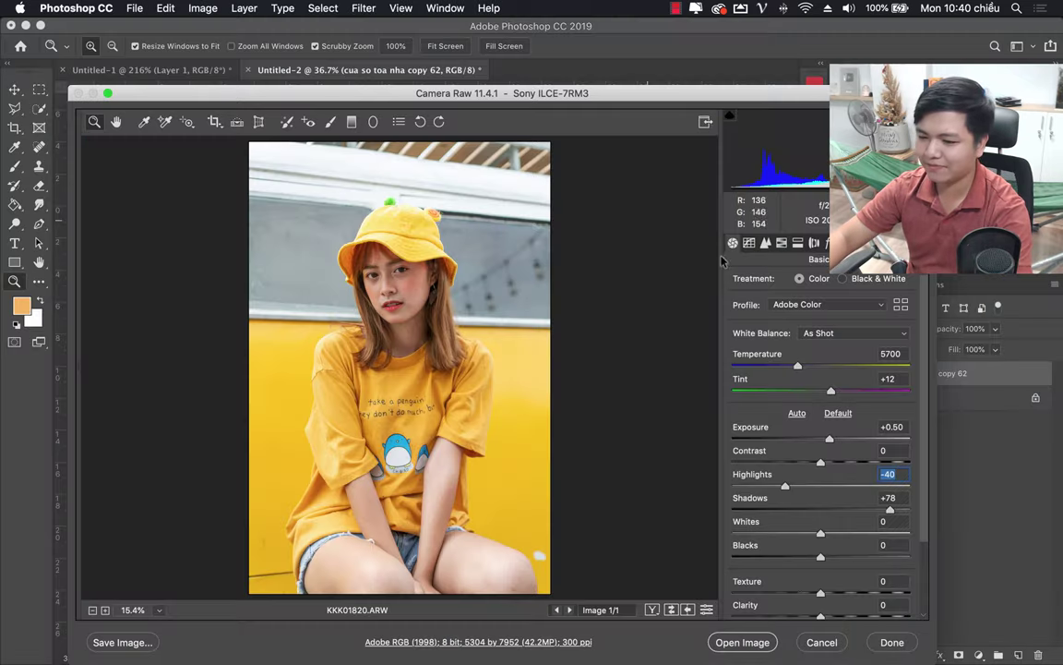
drag(800, 367, 811, 367)
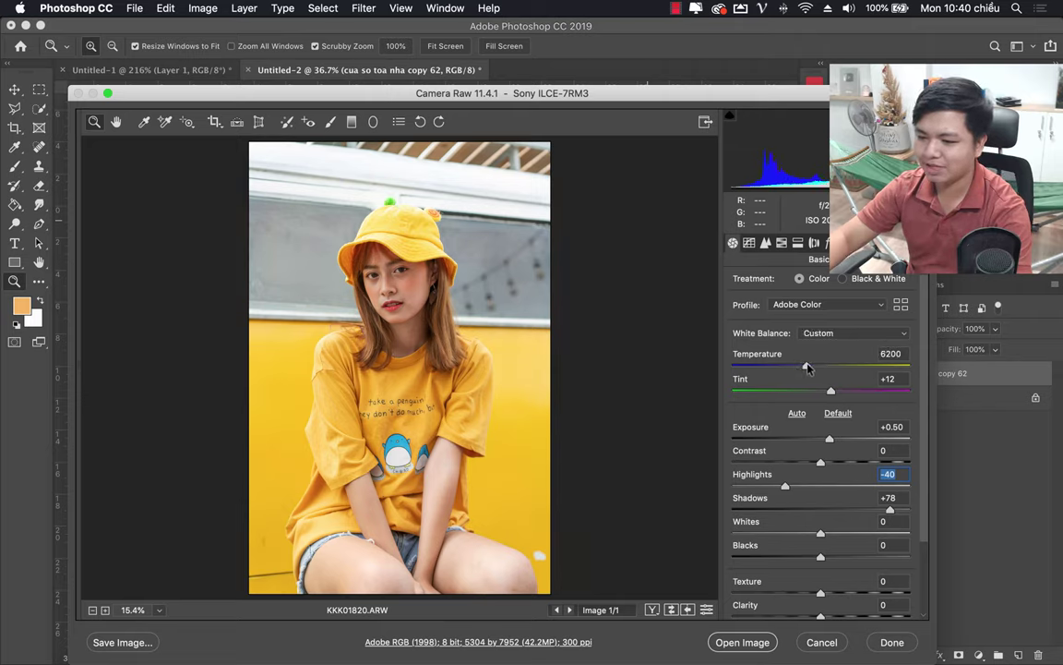
click(805, 367)
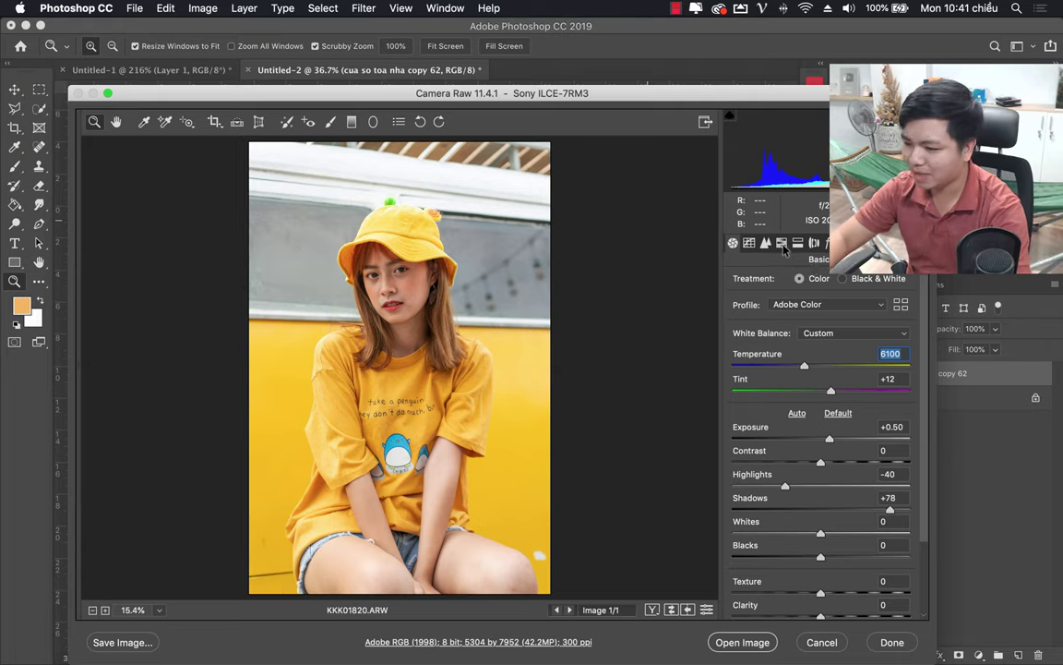
Set Split Toning shadows to hue 38 and saturation 12, then revisit the reference posters.
click(782, 244)
click(796, 245)
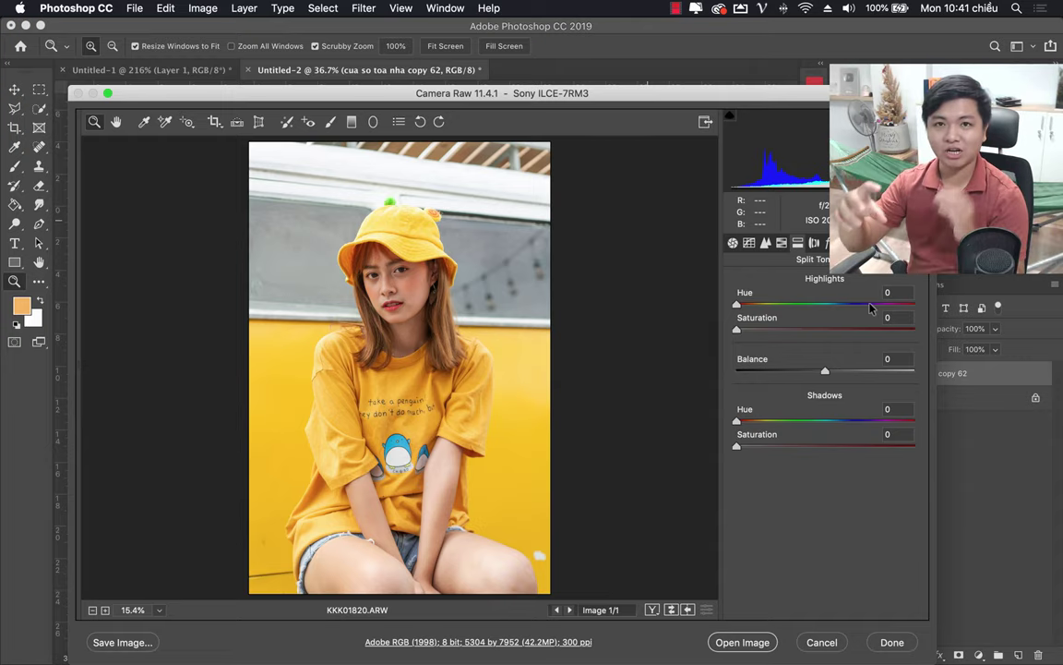
mouse_move(737, 421)
mouse_down()
mouse_move(755, 421)
mouse_move(772, 451)
mouse_up()
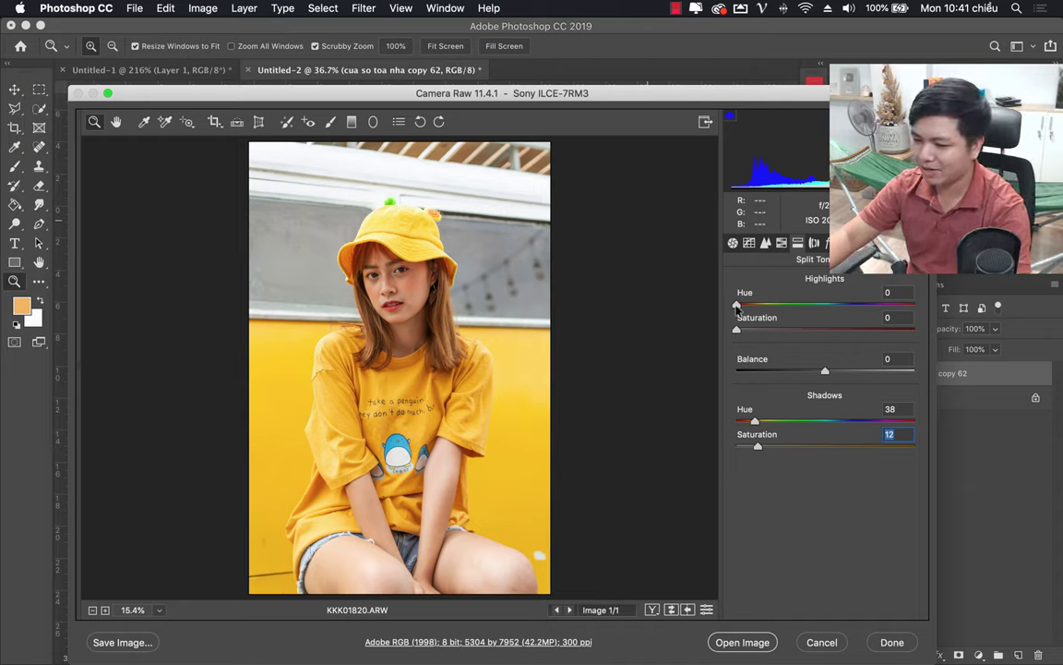
click(736, 306)
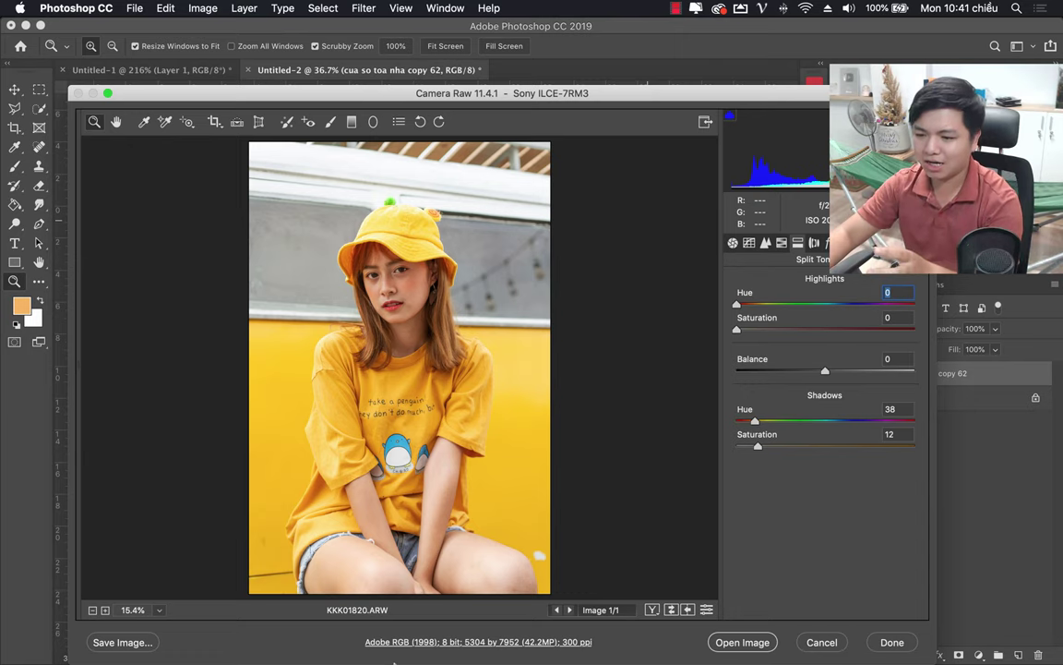
mouse_move(394, 662)
click(245, 637)
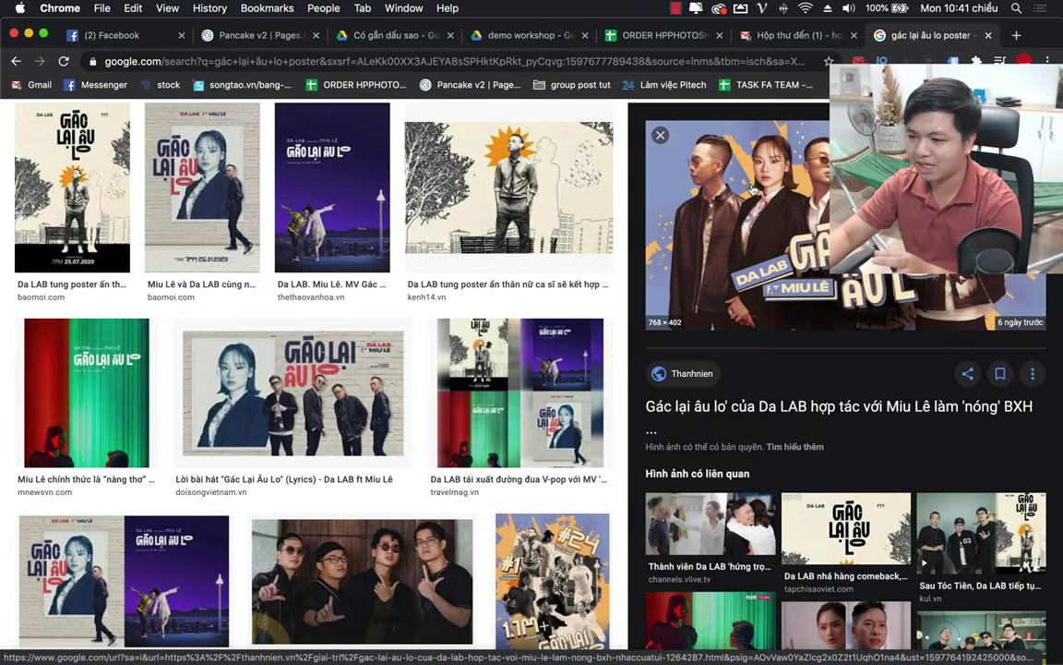
Add a radial filter over her face (Exposure +0.25, Shadows +15) and open KKK01820.ARW in Photoshop.
mouse_move(796, 661)
click(796, 637)
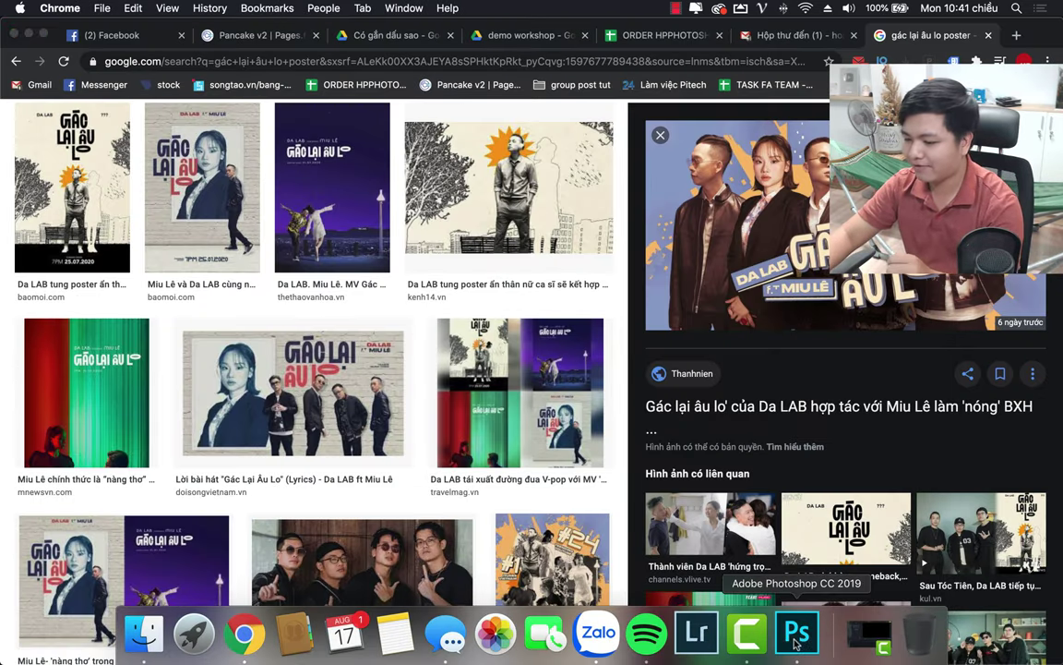
click(733, 245)
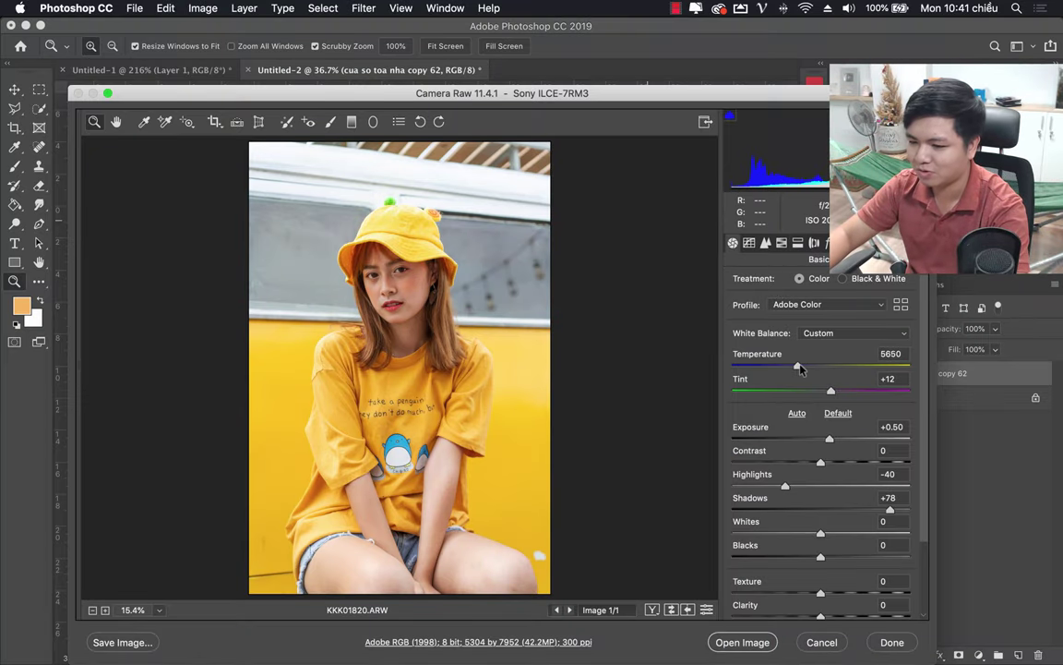
click(374, 123)
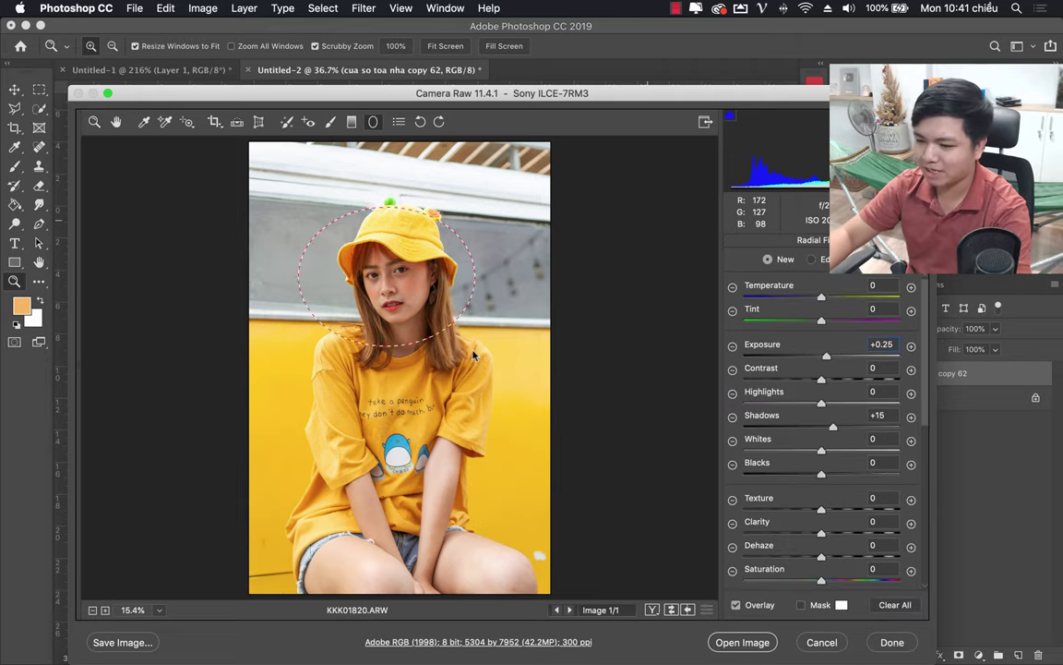
drag(385, 276, 470, 373)
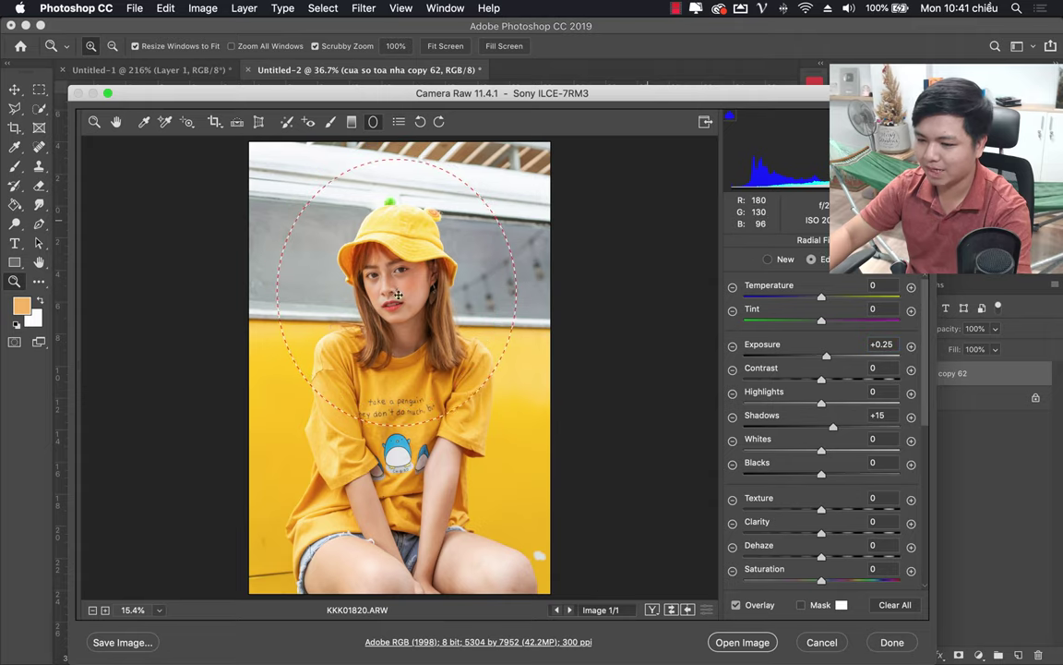
drag(386, 277, 397, 293)
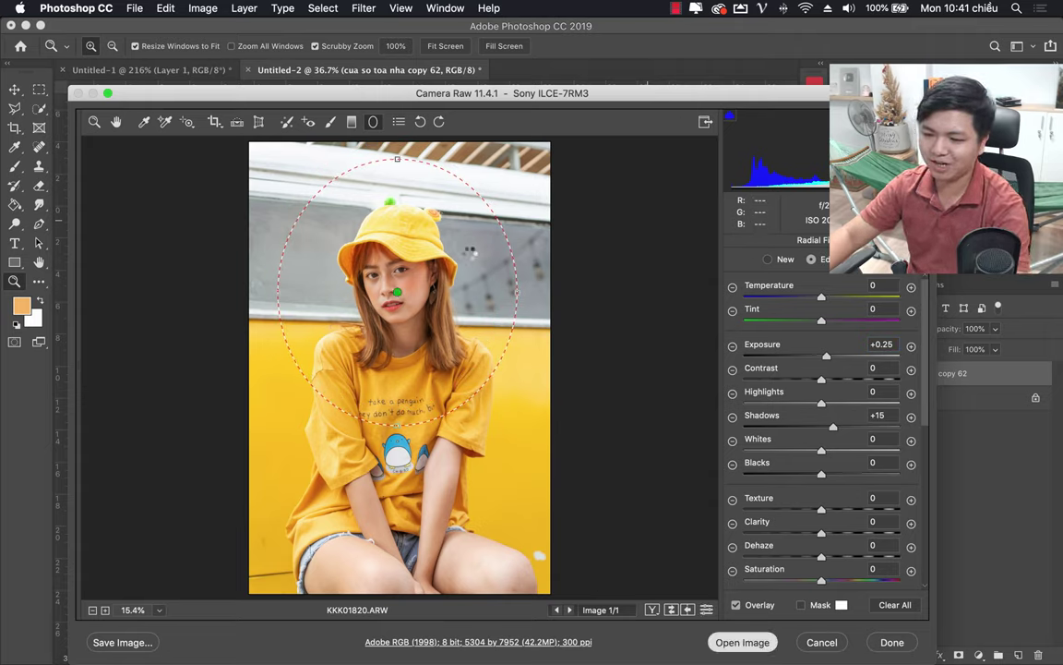
key(Return)
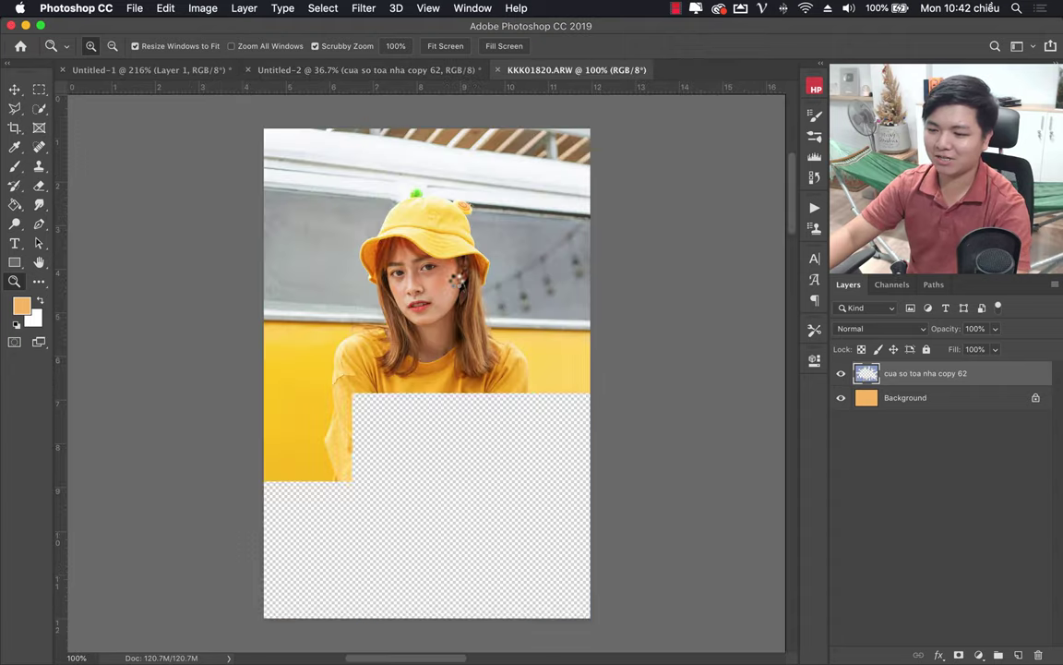
Select the girl with Quick Selection's Select Subject and zoom in on the shirt edge.
click(39, 109)
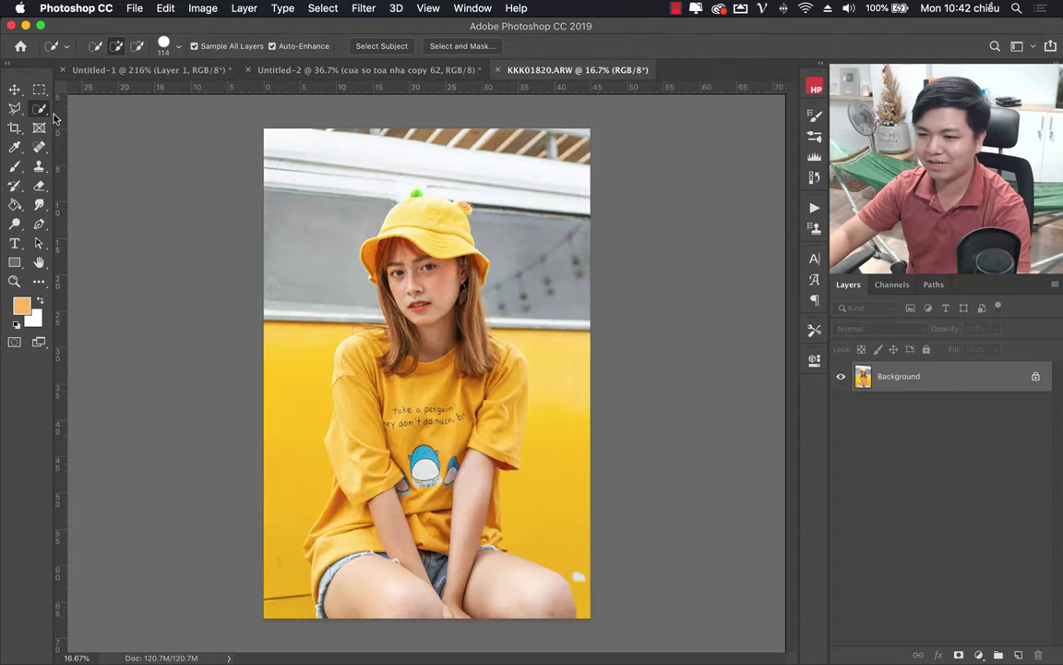
click(384, 46)
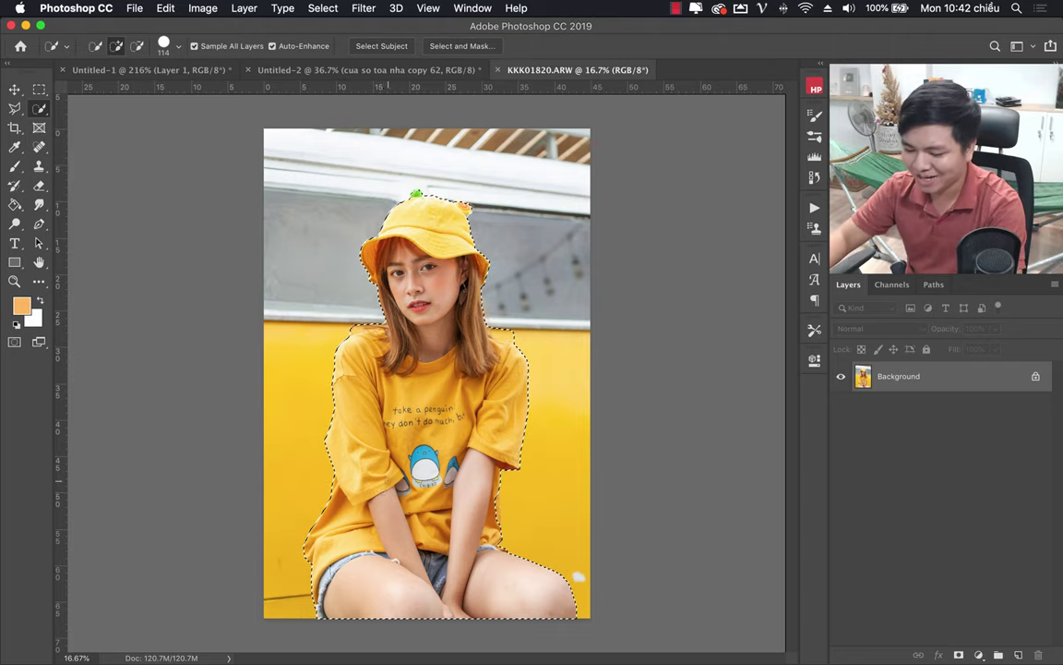
key(z)
mouse_move(455, 505)
mouse_down()
mouse_move(619, 494)
mouse_move(589, 491)
mouse_up()
mouse_move(420, 503)
mouse_down()
mouse_move(465, 458)
mouse_move(445, 400)
mouse_up()
key(ctrl+r)
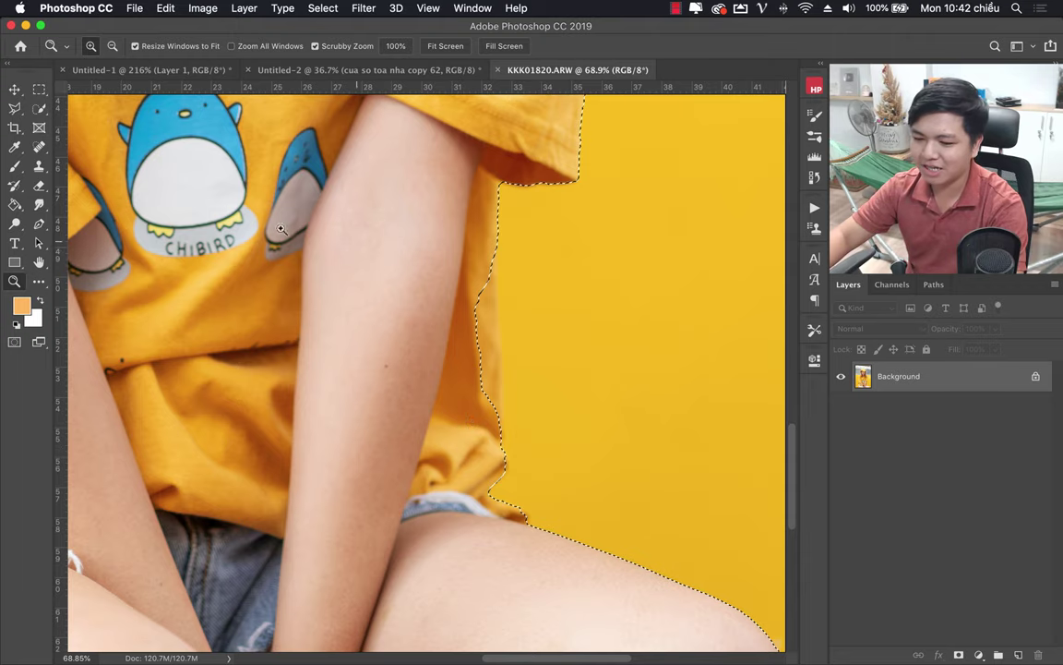
Add the missing shirt edge to the selection with the Polygonal Lasso.
click(14, 108)
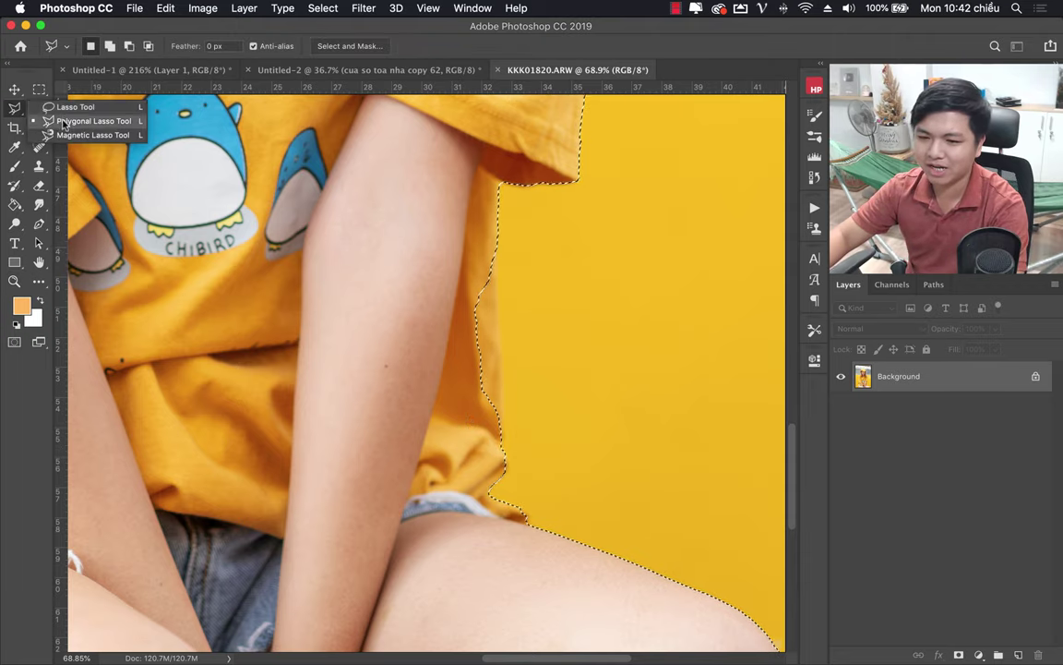
click(65, 121)
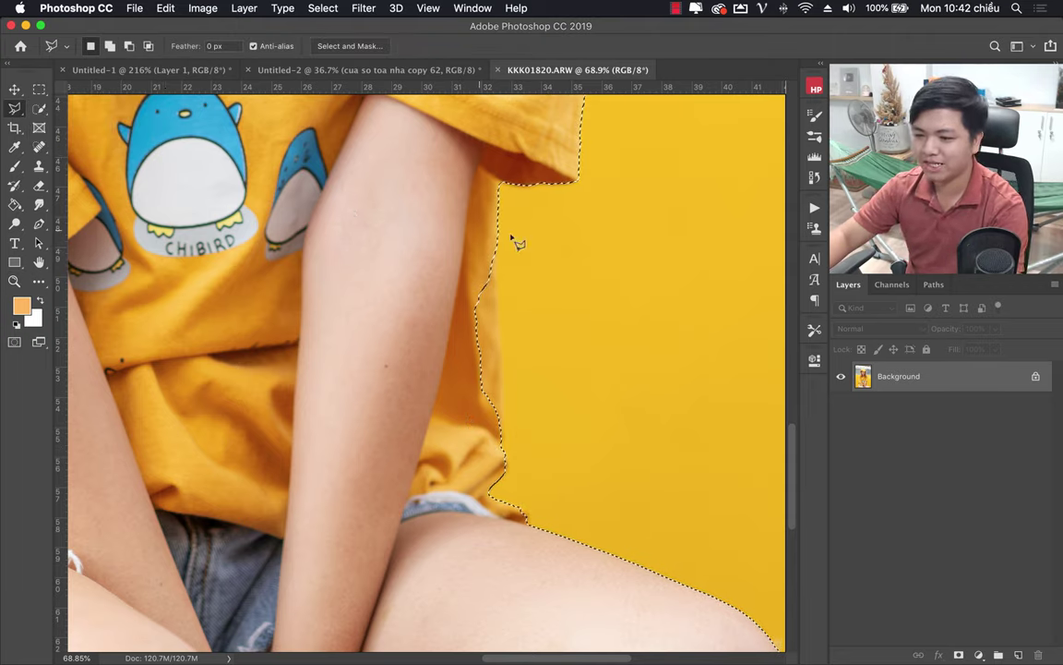
key(shift)
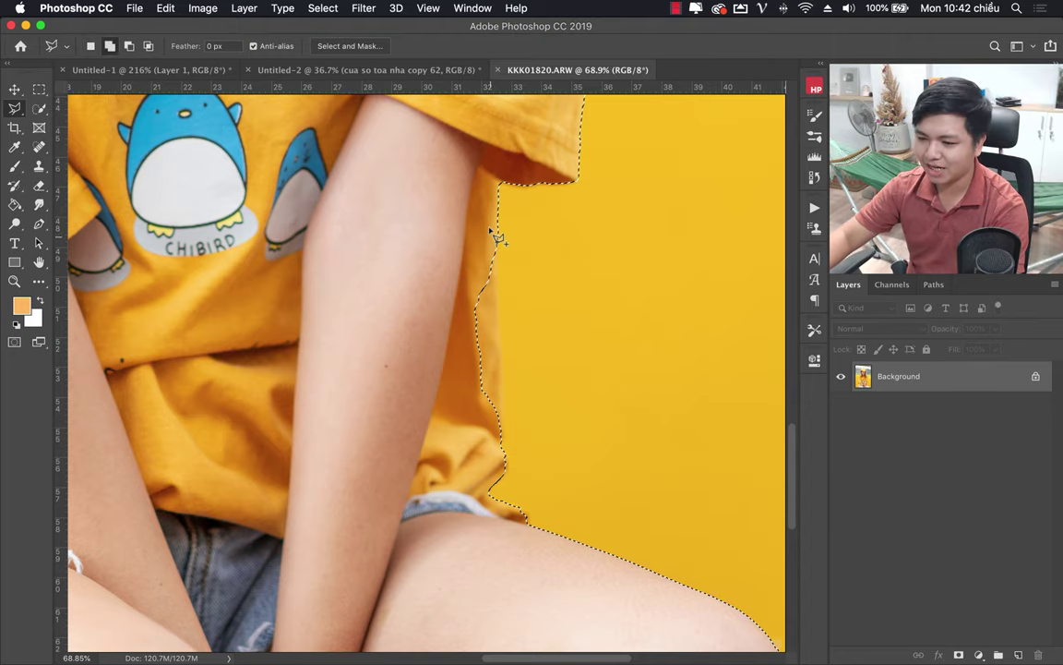
click(499, 221)
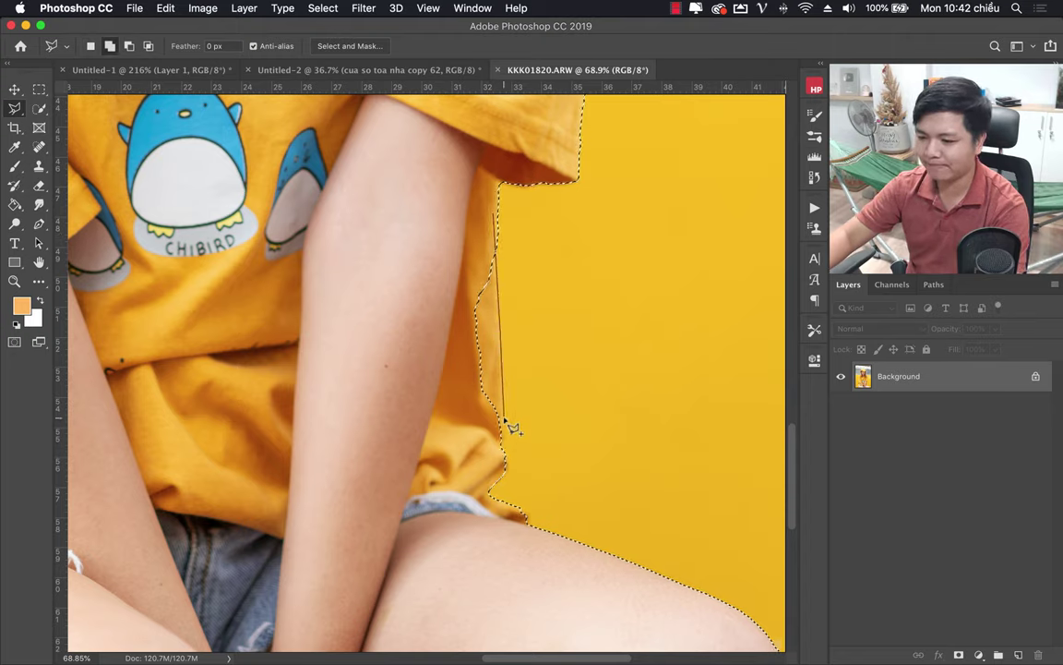
click(504, 457)
drag(363, 249, 463, 598)
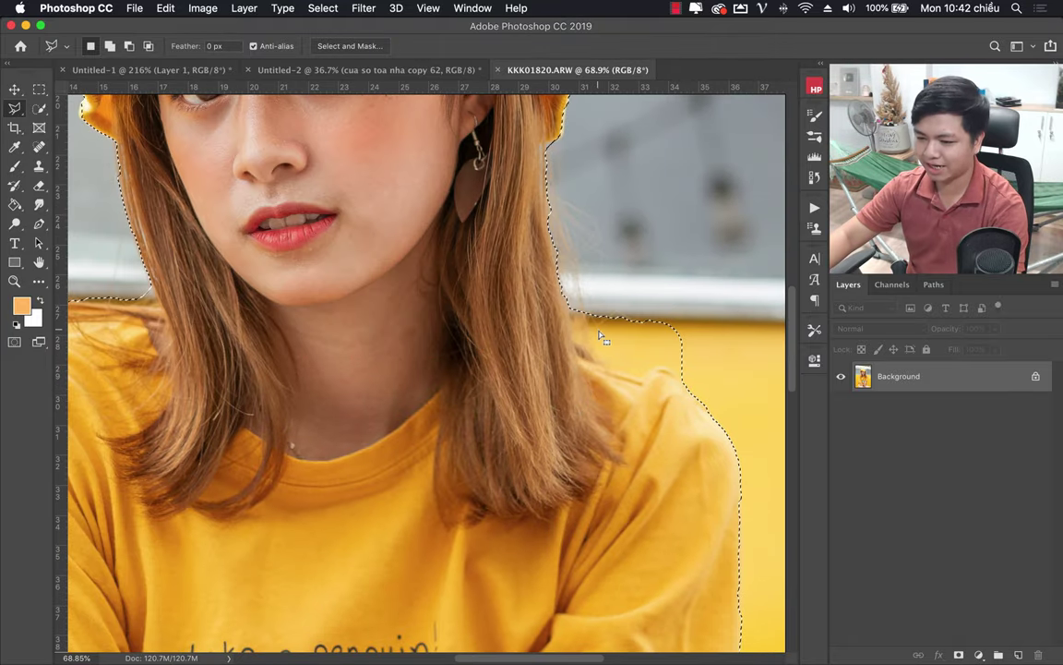
Subtract the background beside her shoulder from the selection.
key(alt)
click(561, 275)
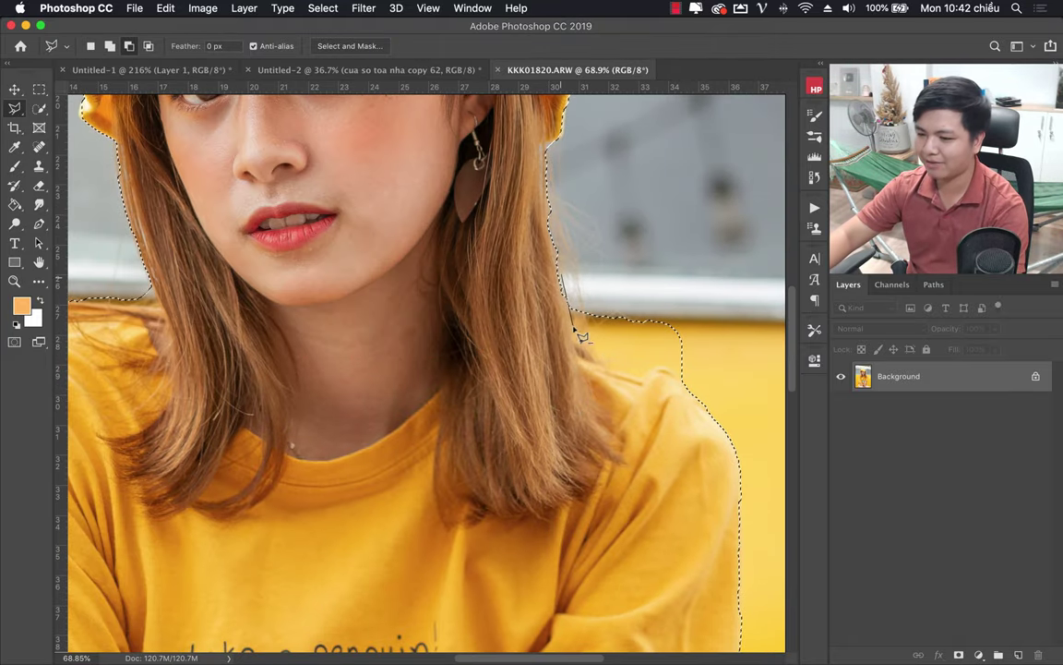
click(652, 378)
click(704, 397)
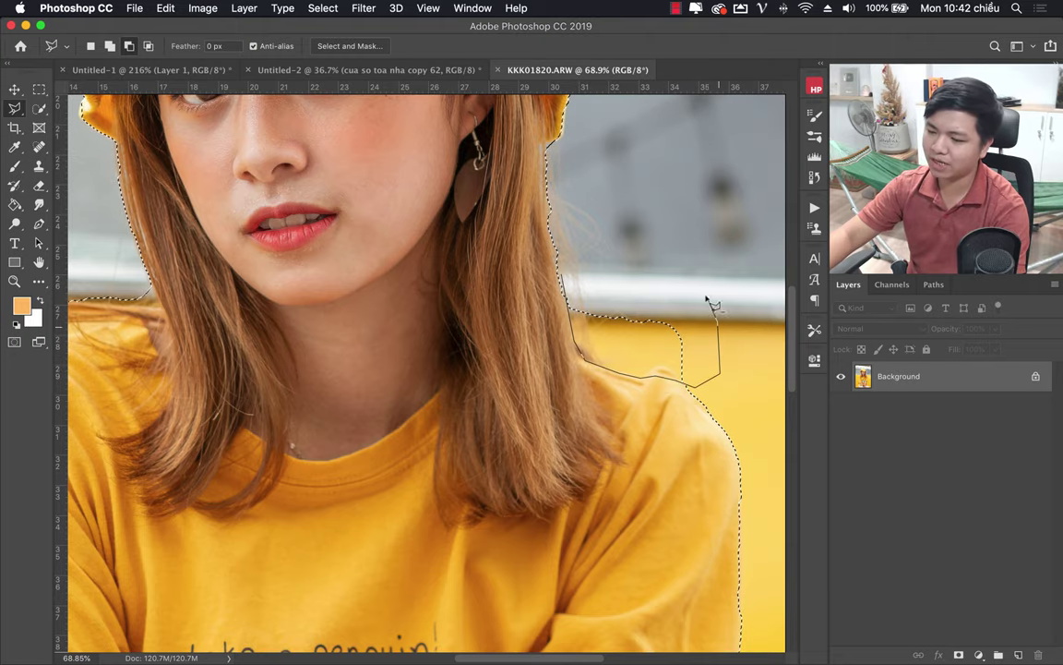
double_click(707, 302)
Trim background along the hair edge out of the selection.
drag(451, 320, 489, 454)
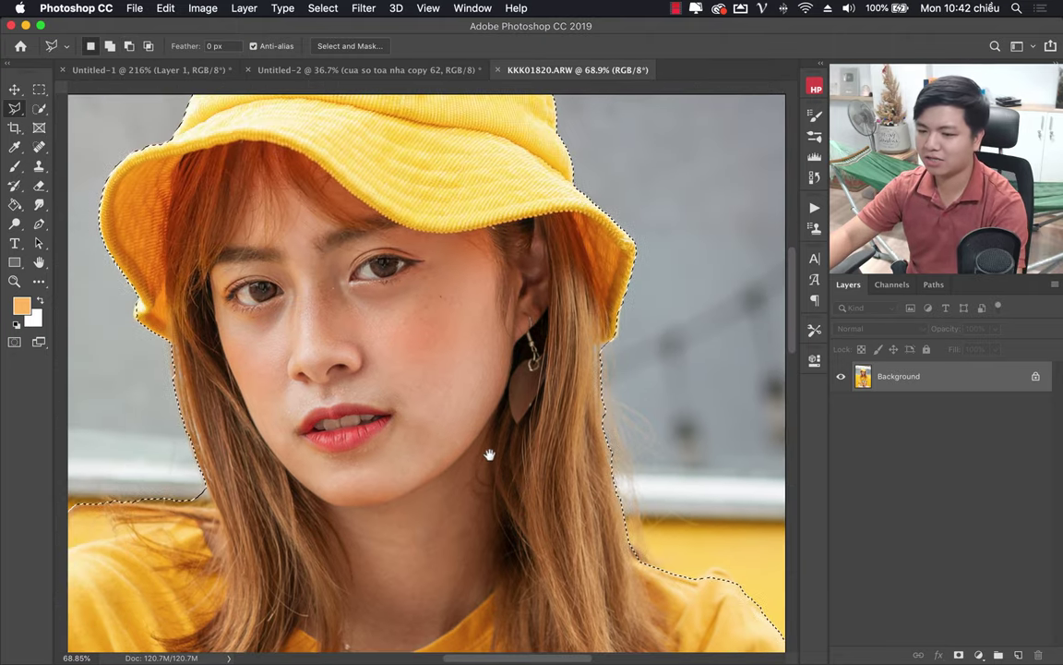
key(ctrl+r)
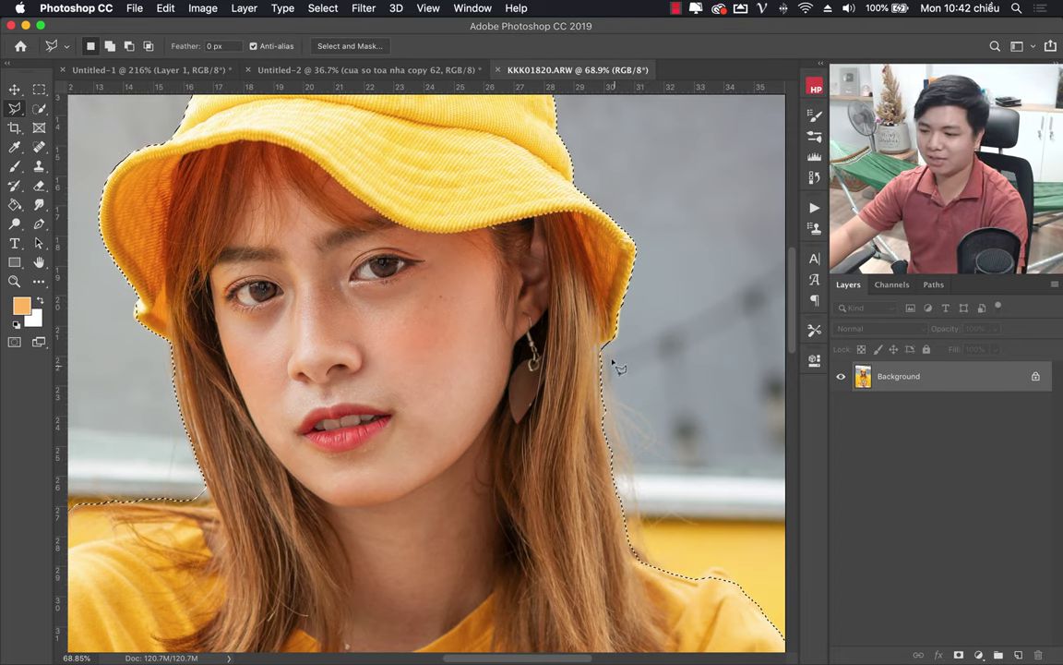
key(alt)
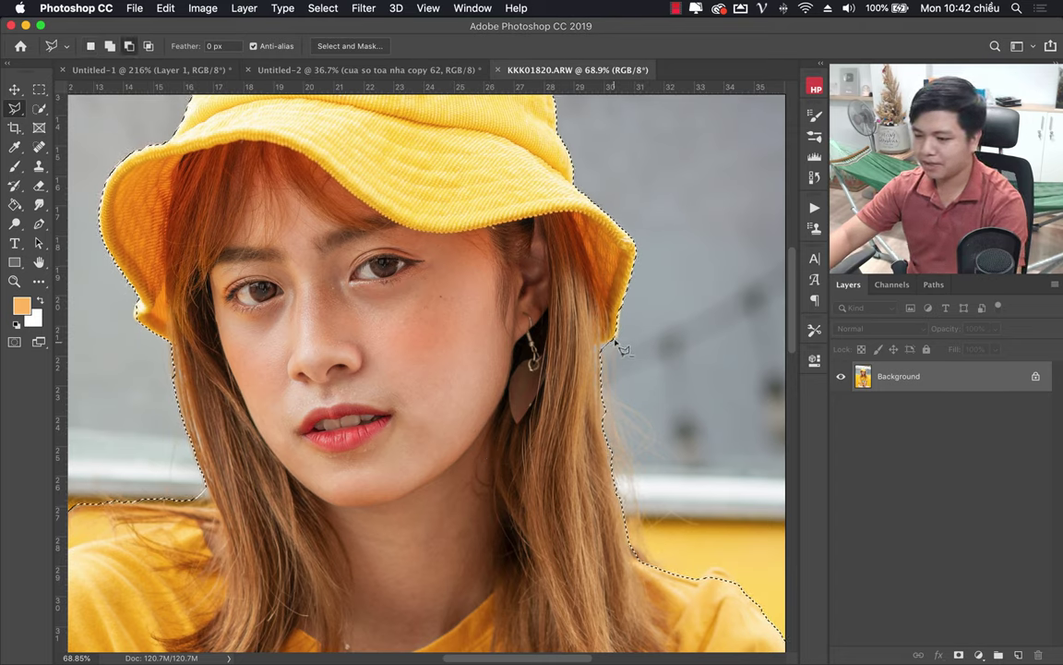
mouse_move(601, 348)
mouse_down()
mouse_move(613, 454)
mouse_move(637, 523)
mouse_move(619, 367)
mouse_up()
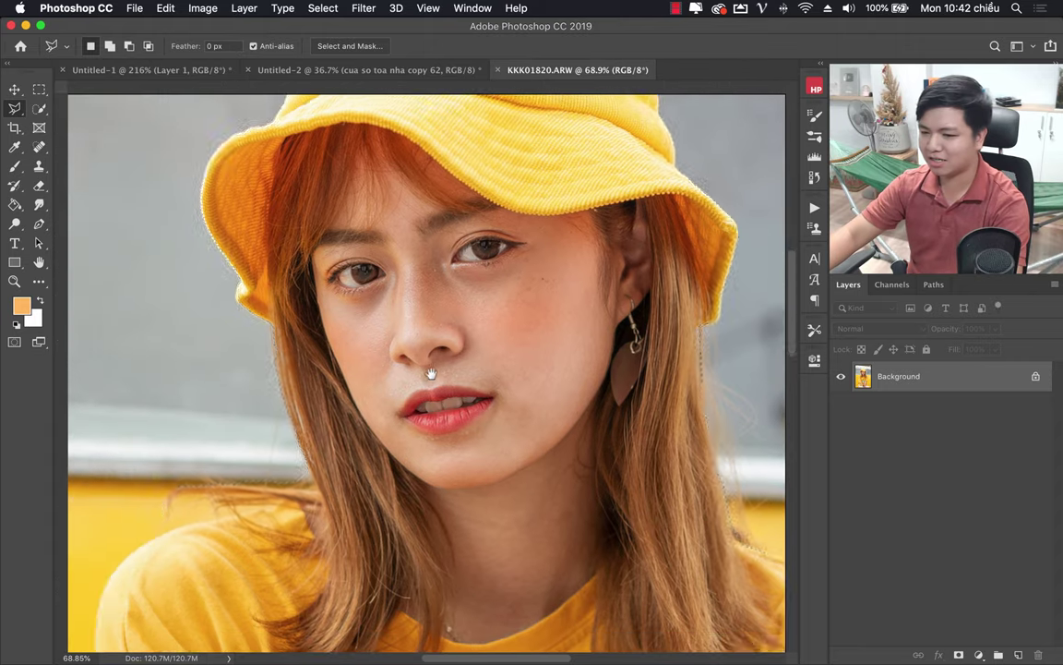
Add the green pompom at the top of the hat to the selection.
drag(176, 379, 358, 513)
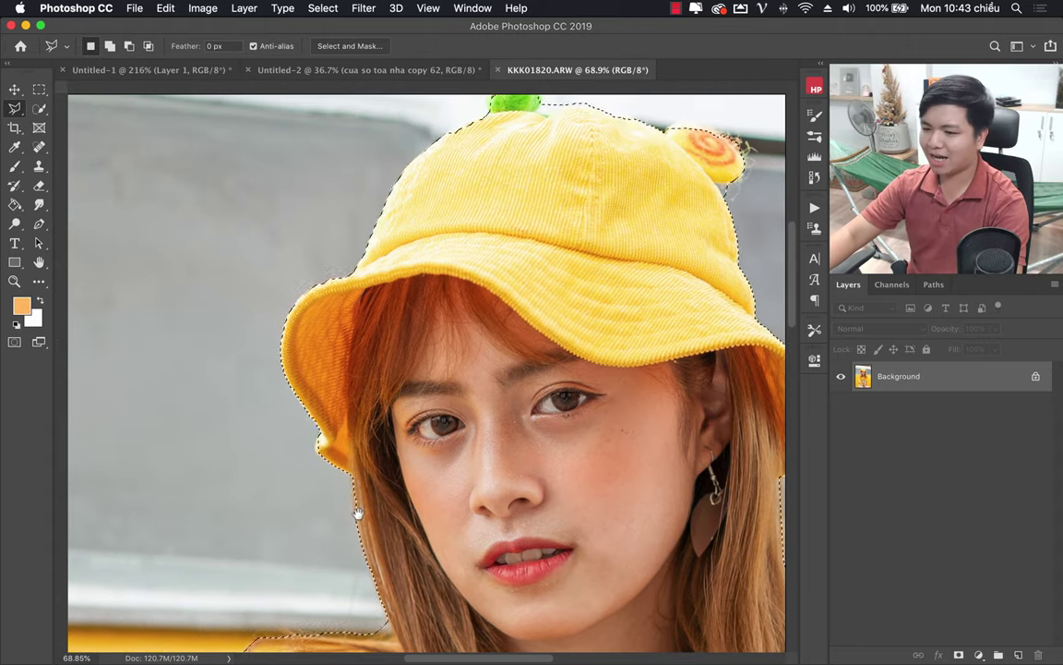
drag(536, 270, 503, 361)
key(ctrl+r)
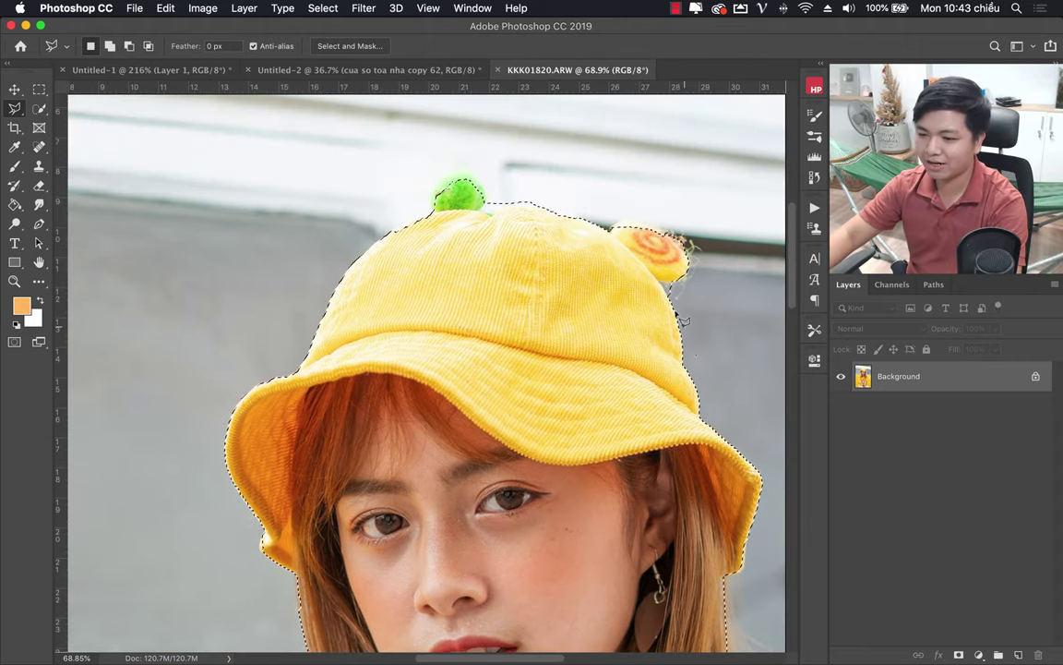
key(shift)
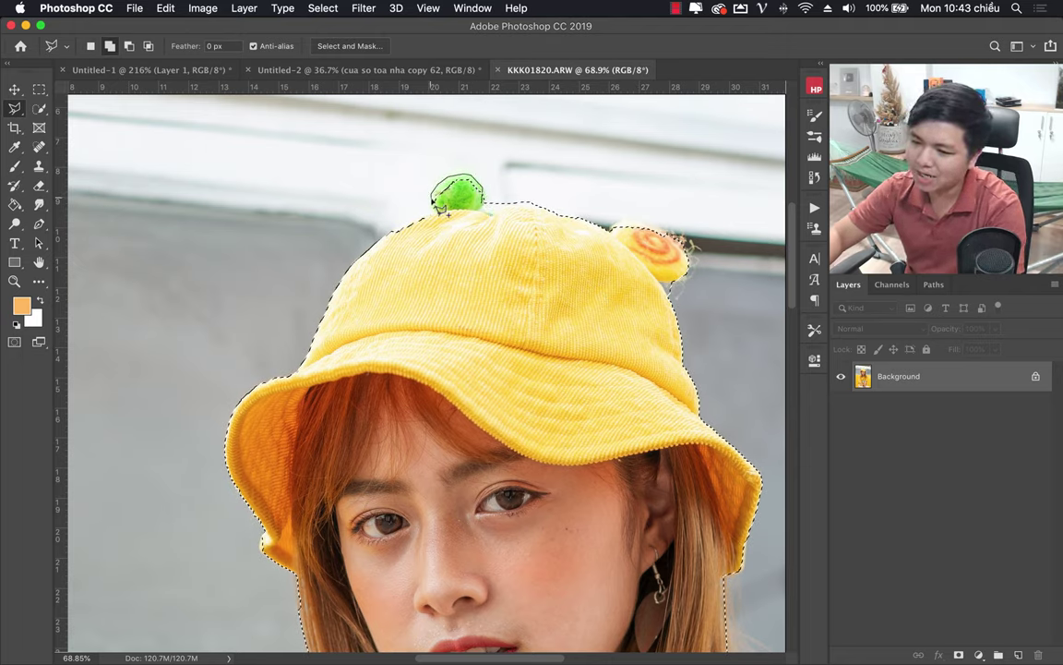
drag(452, 222, 482, 223)
Subtract the background along the hat top and around the orange pompom.
key(alt)
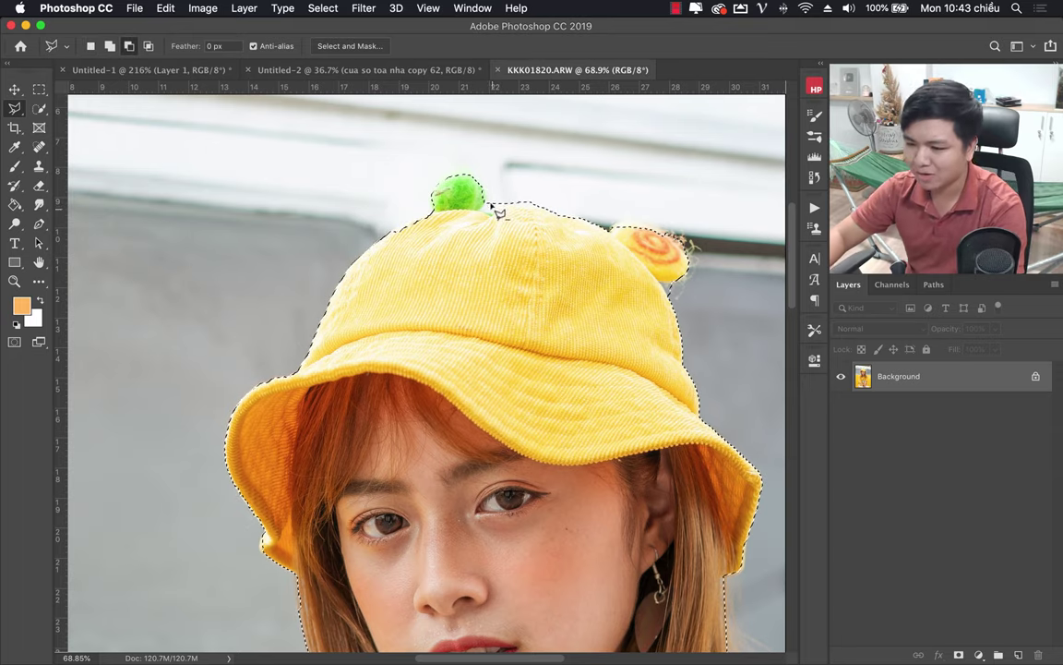
click(479, 212)
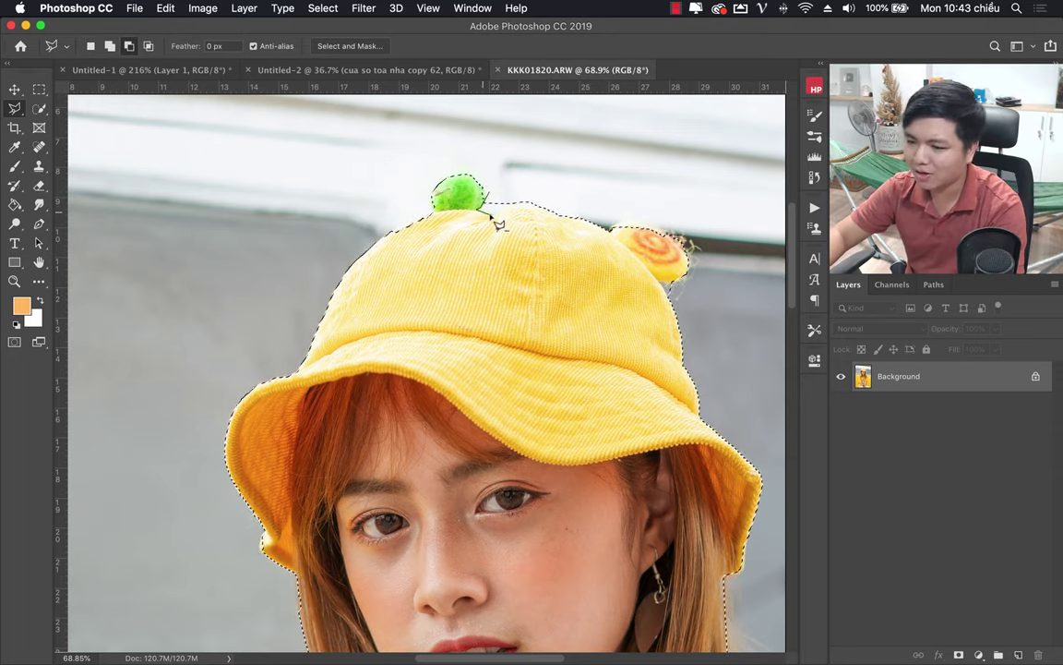
click(492, 208)
click(535, 212)
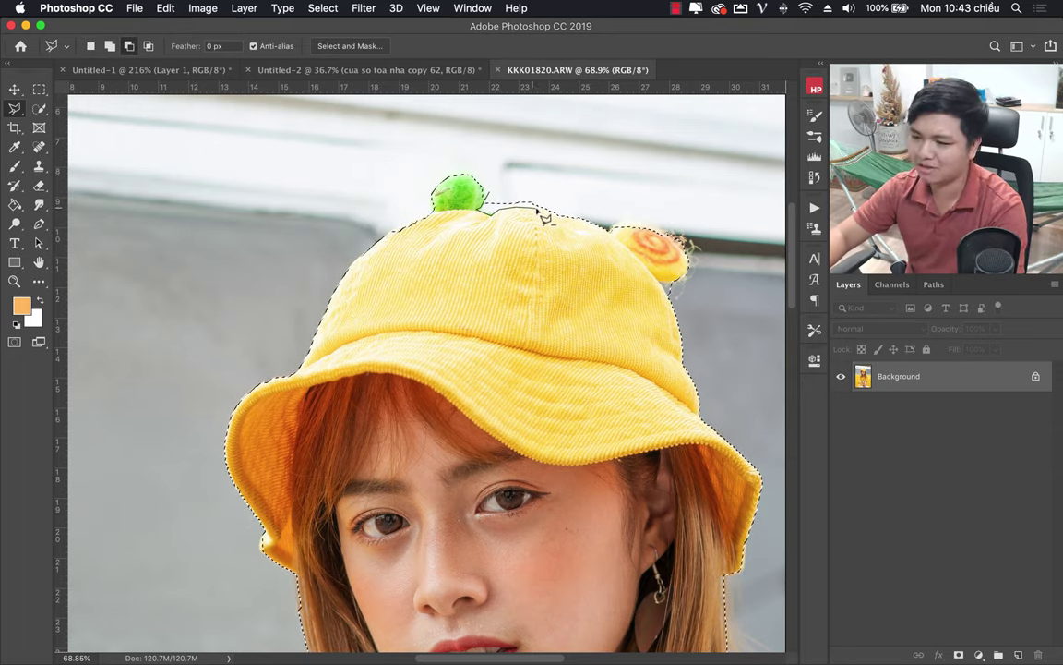
double_click(583, 212)
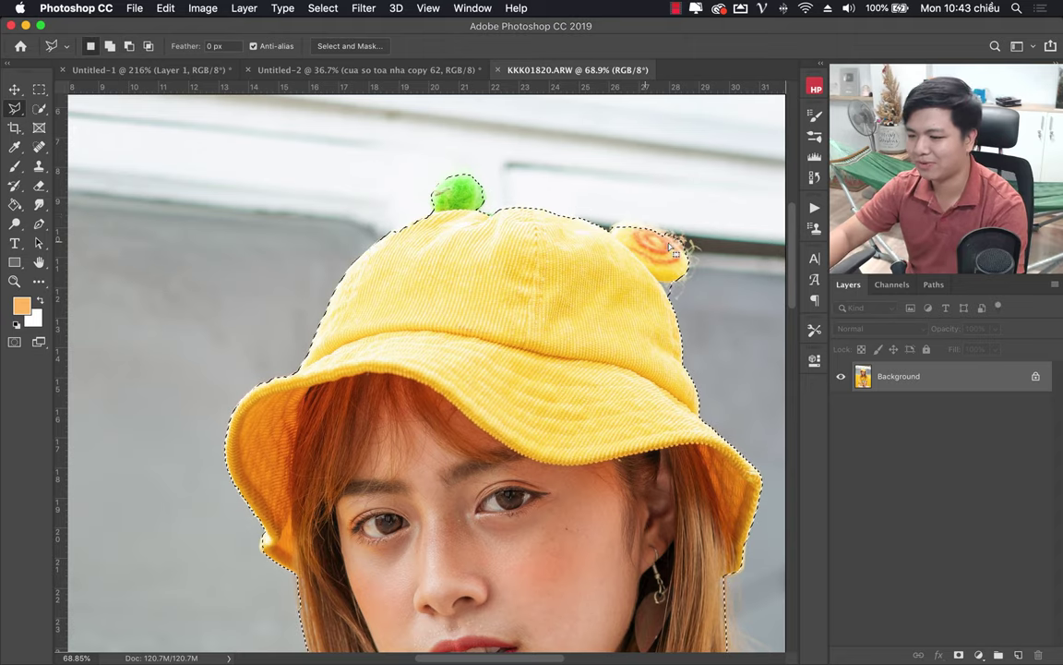
key(shift)
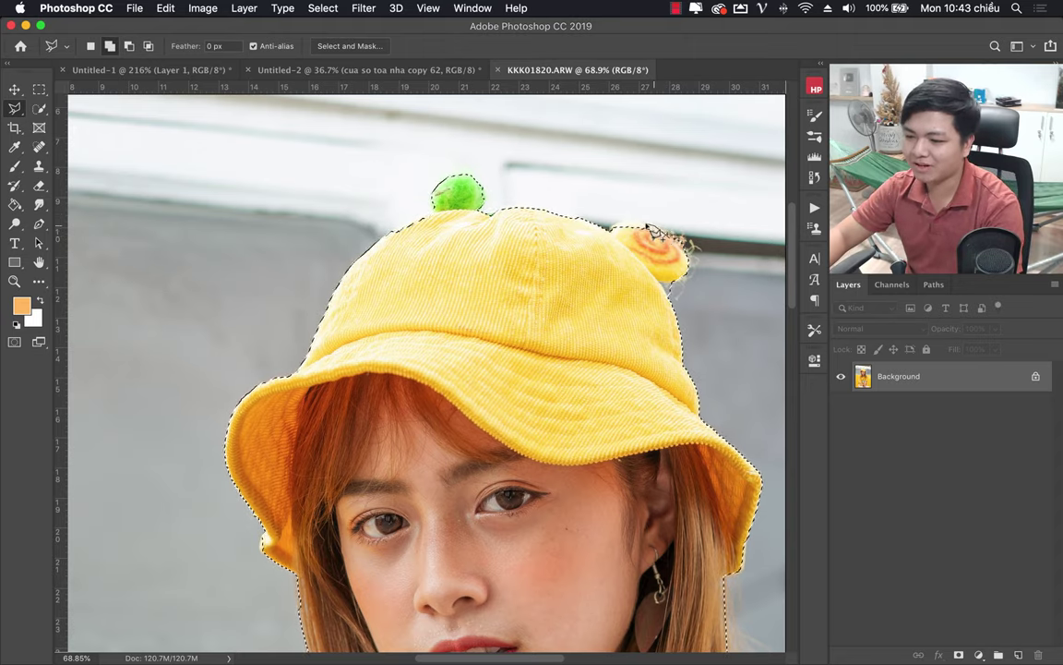
mouse_move(635, 226)
mouse_down()
mouse_move(624, 236)
mouse_move(681, 277)
mouse_up()
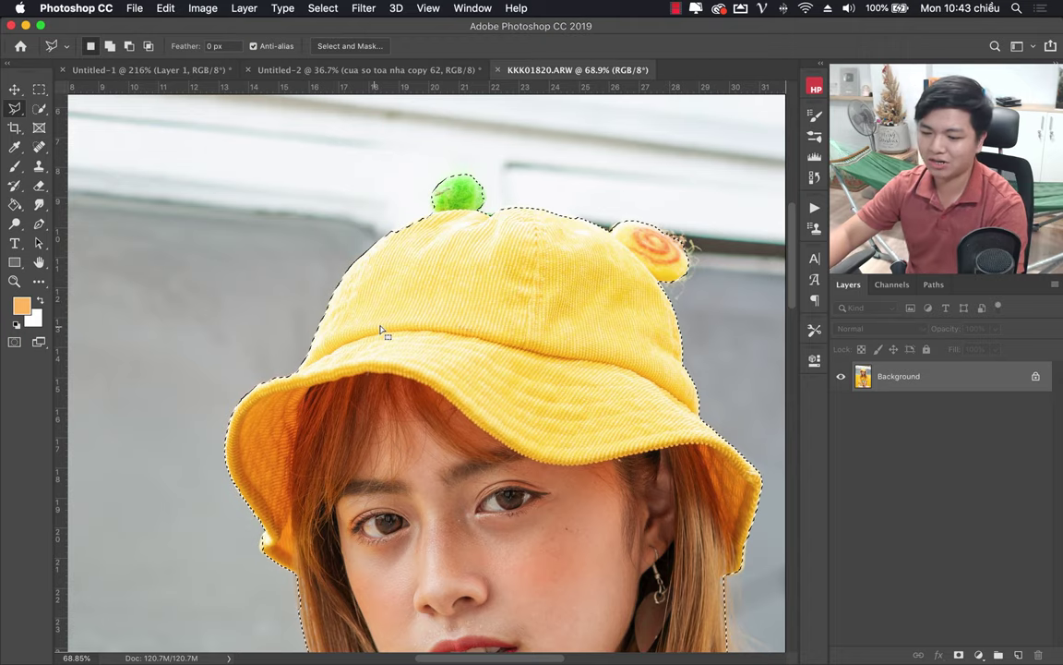
Cut the background gap between her hair and shoulder out of the selection, then zoom out.
key(z)
mouse_move(386, 335)
mouse_down()
mouse_move(296, 382)
mouse_move(418, 312)
mouse_up()
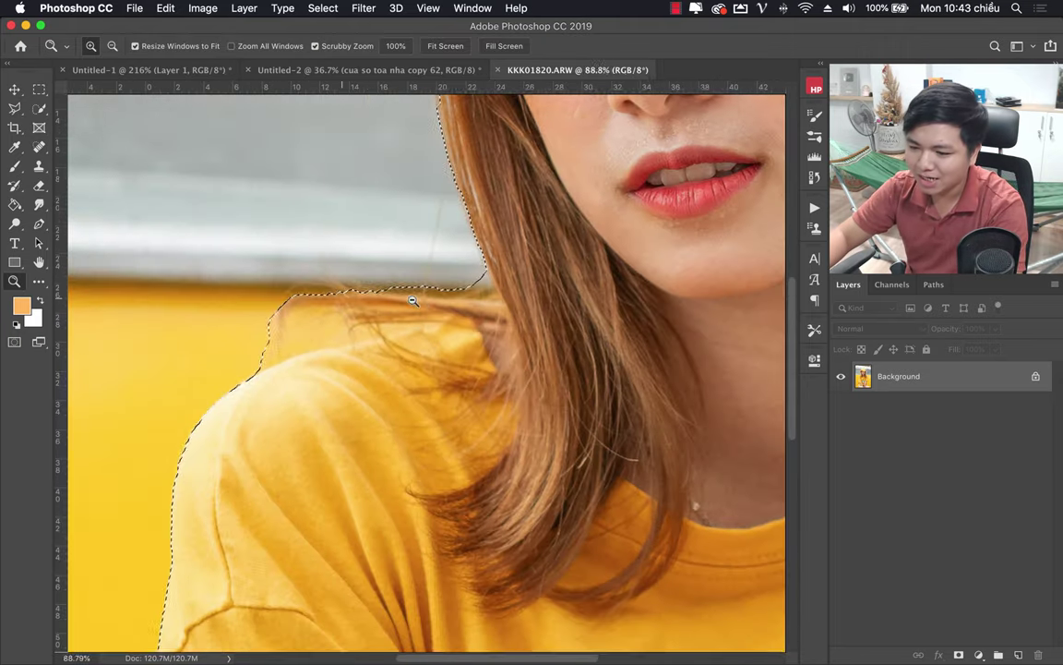
click(15, 108)
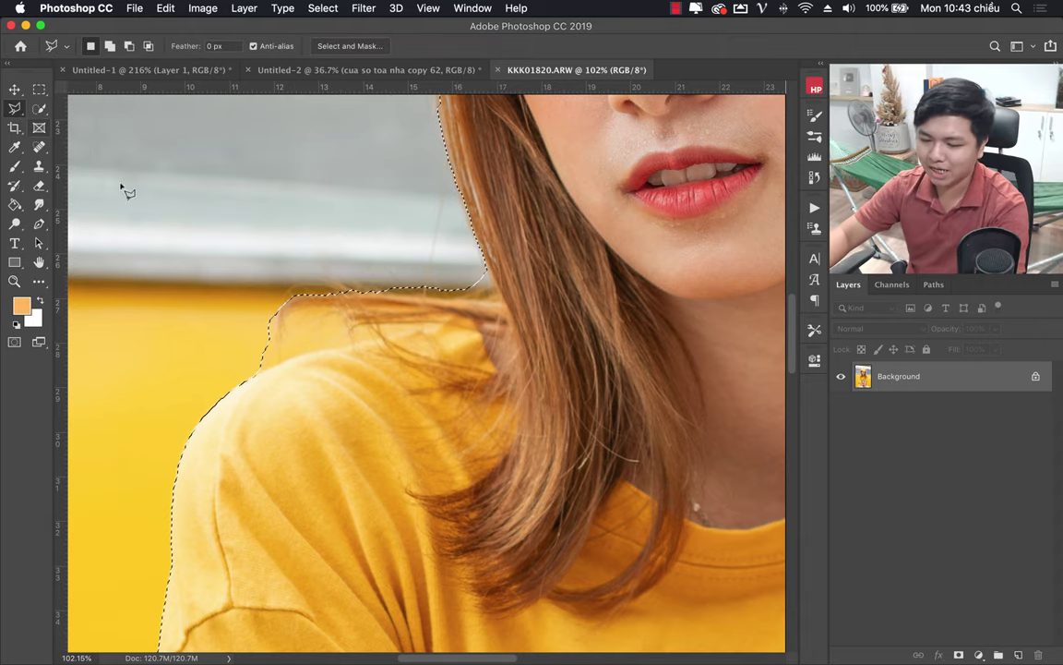
key(alt)
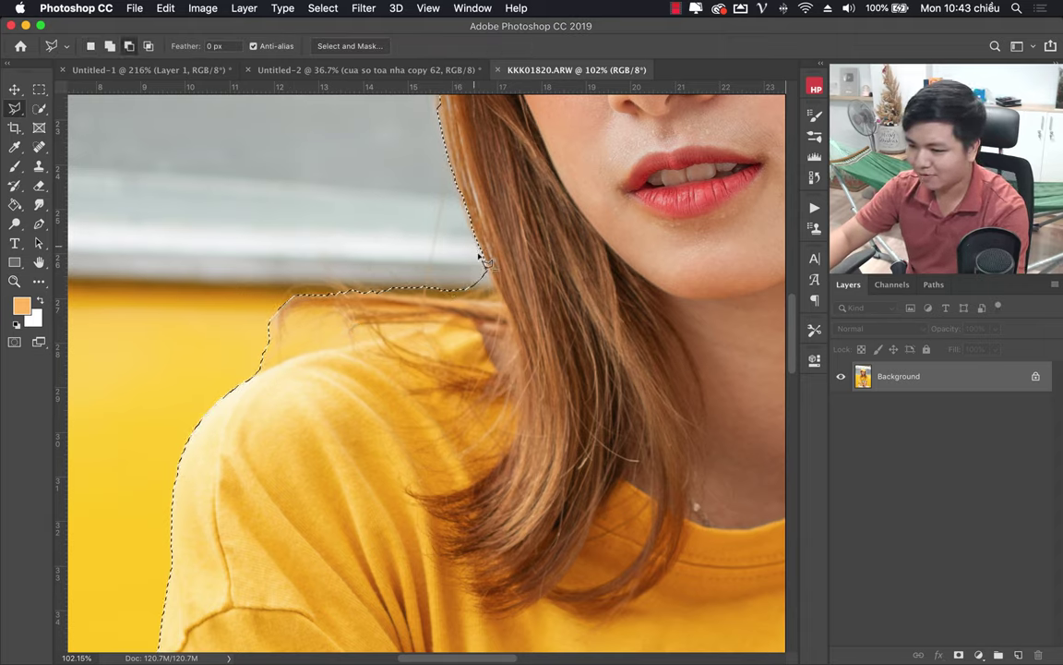
click(498, 293)
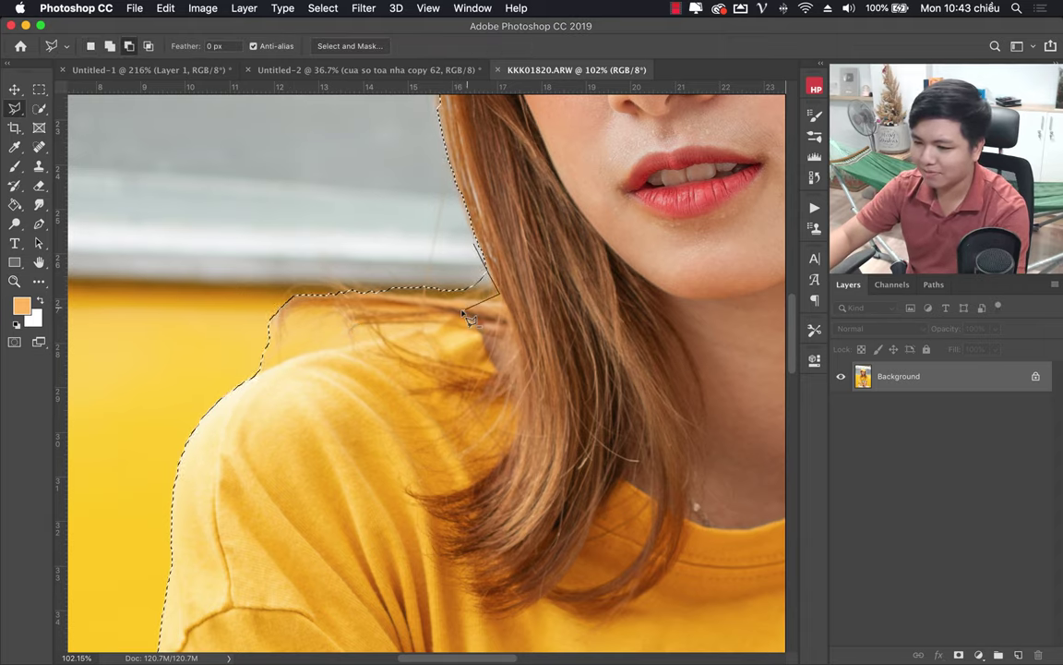
click(250, 378)
click(198, 378)
click(198, 340)
click(295, 261)
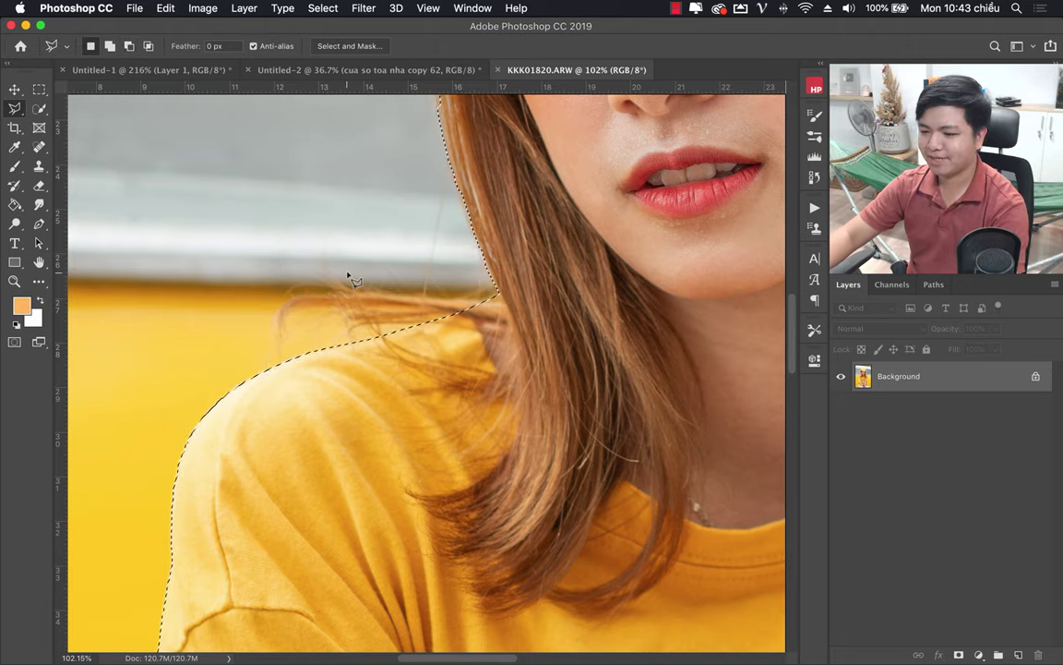
key(z)
drag(396, 267, 273, 308)
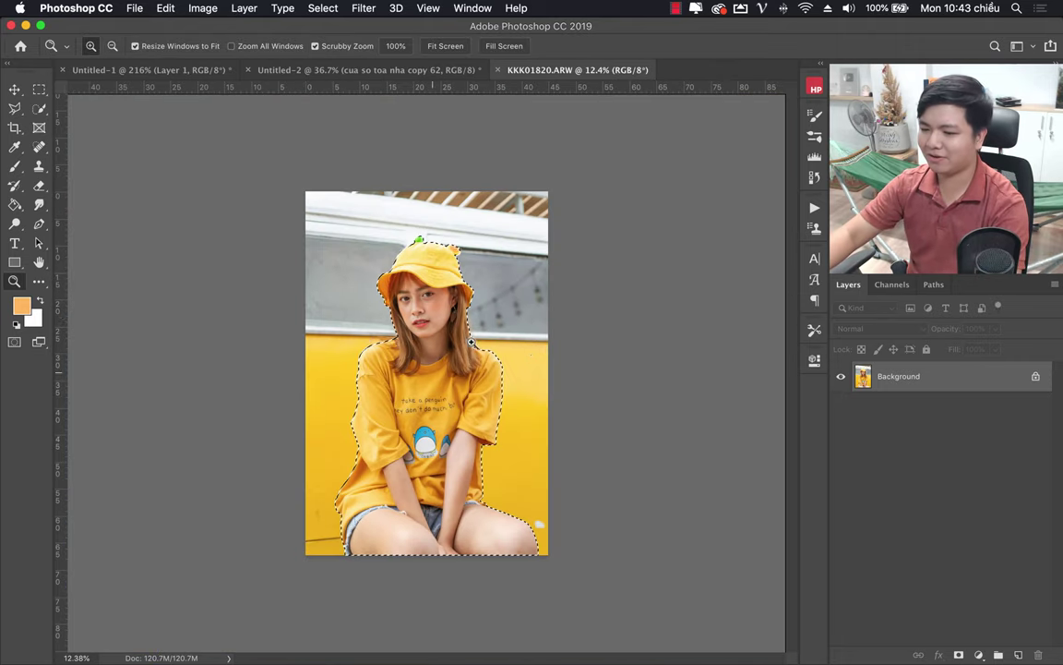
Copy the selected girl and paste her as Layer 1 into the Untitled-2 skyline poster.
click(165, 7)
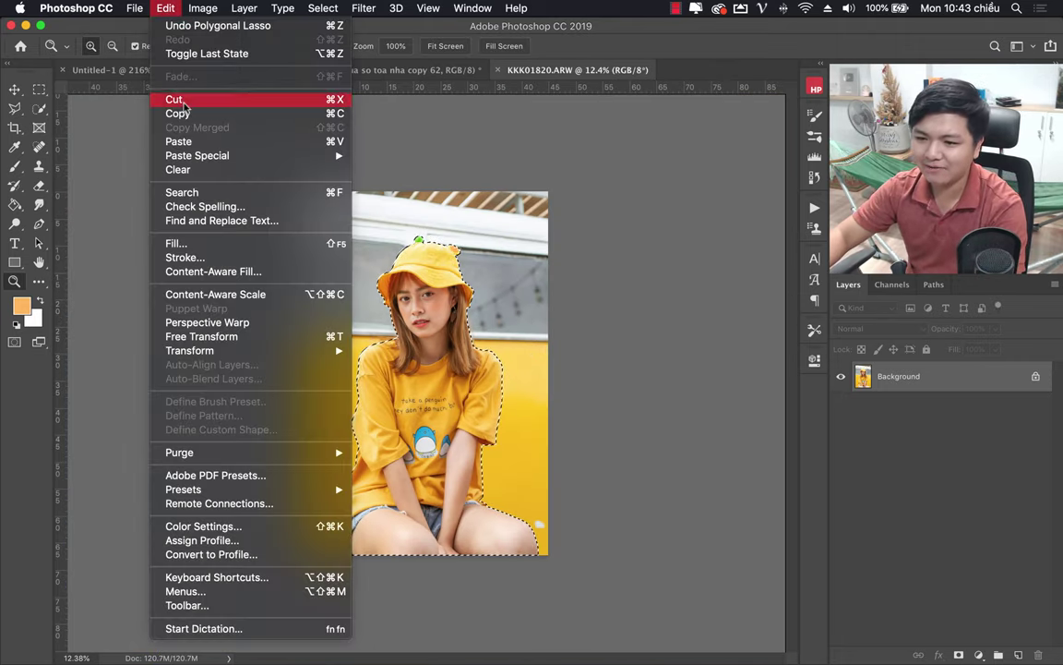
click(182, 115)
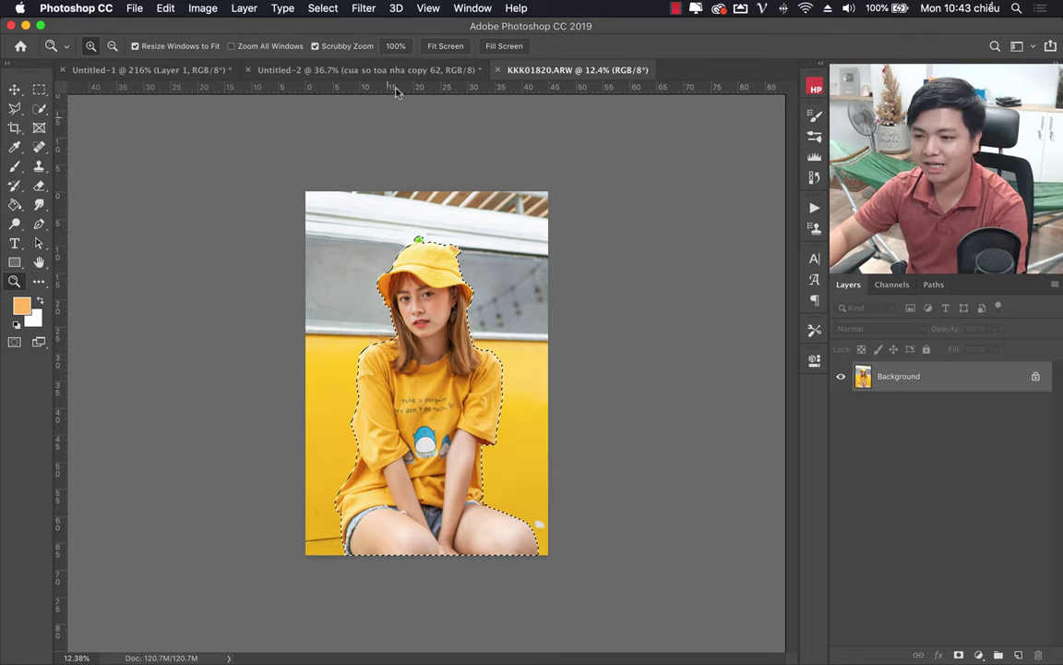
click(147, 69)
click(352, 70)
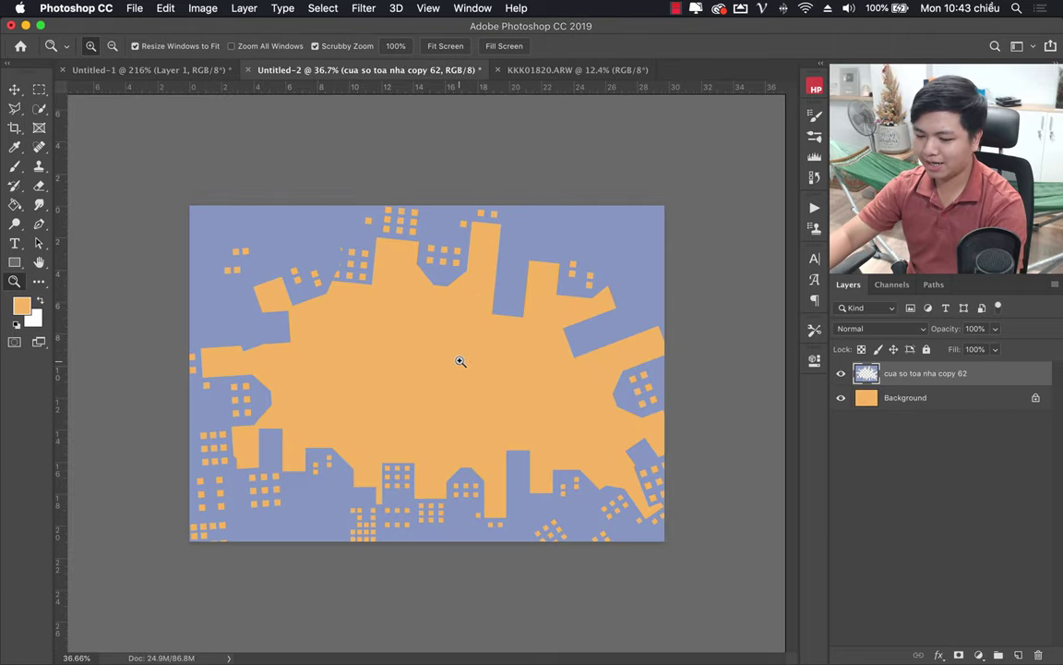
click(166, 9)
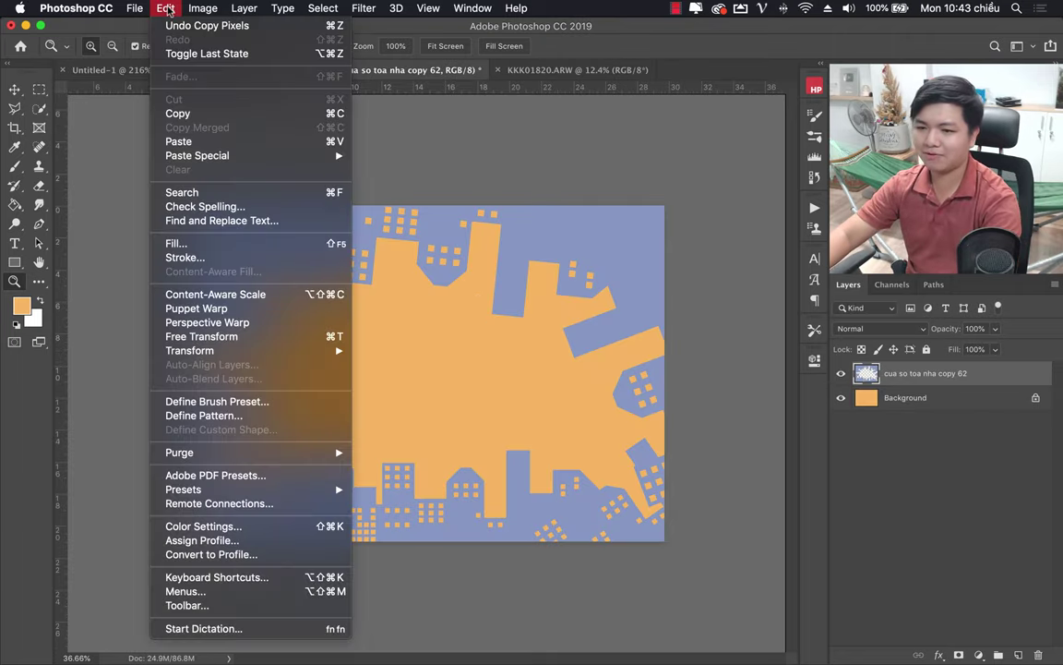
click(178, 141)
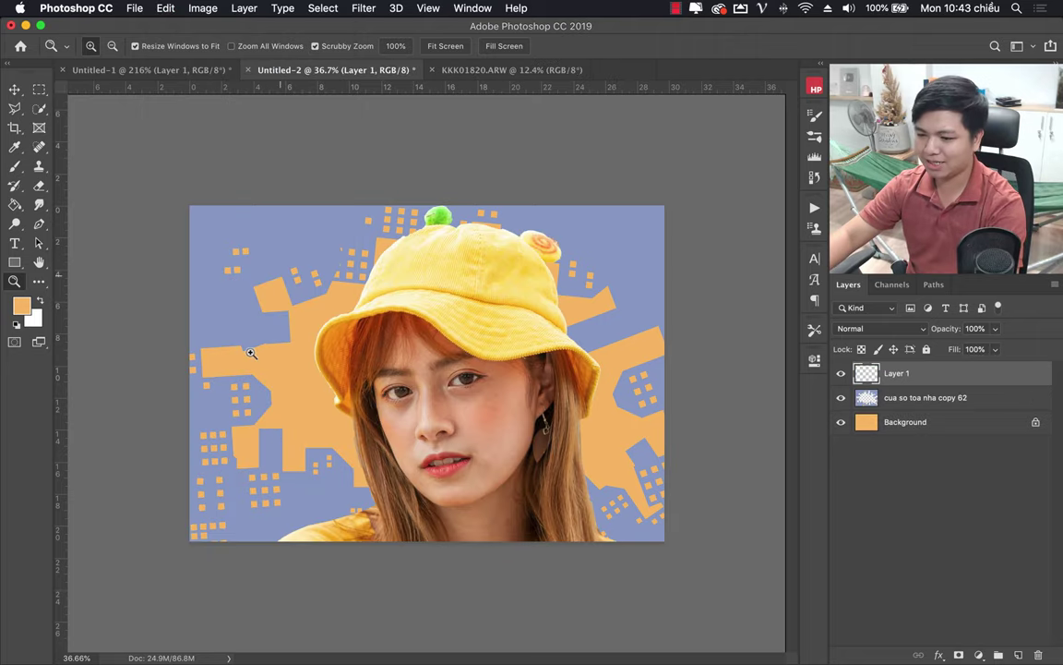
key(v)
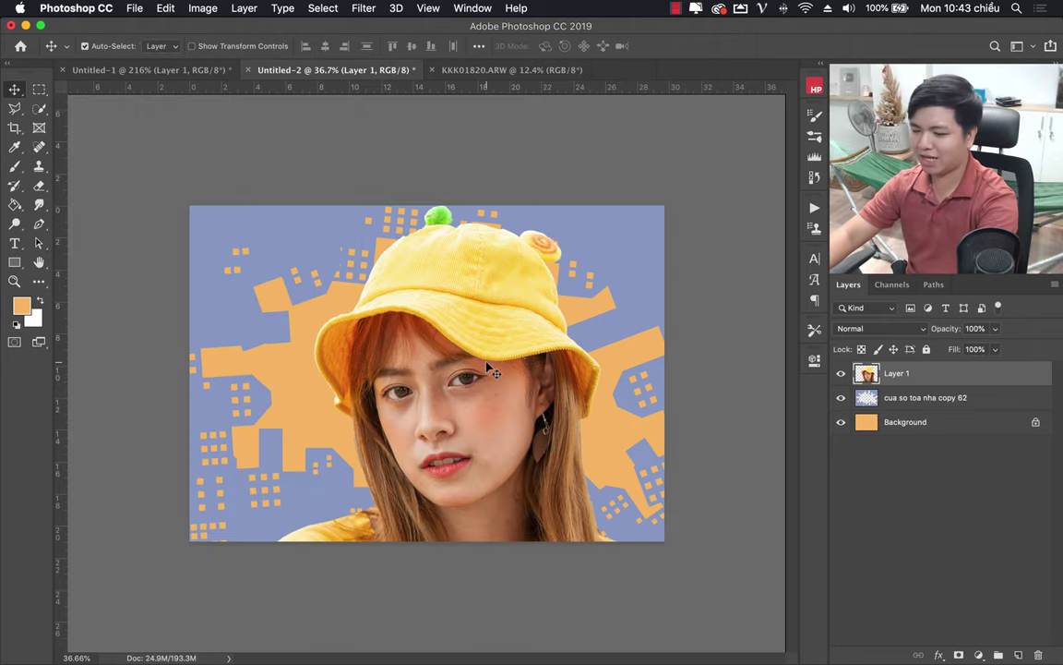
key(ctrl+t)
Scale the girl to 36.37% and place her center-left at the skyline's bottom edge.
drag(189, 205, 312, 292)
mouse_move(569, 347)
mouse_down()
mouse_move(602, 506)
mouse_move(398, 150)
mouse_up()
mouse_move(576, 205)
mouse_down()
mouse_move(572, 288)
mouse_move(595, 199)
mouse_up()
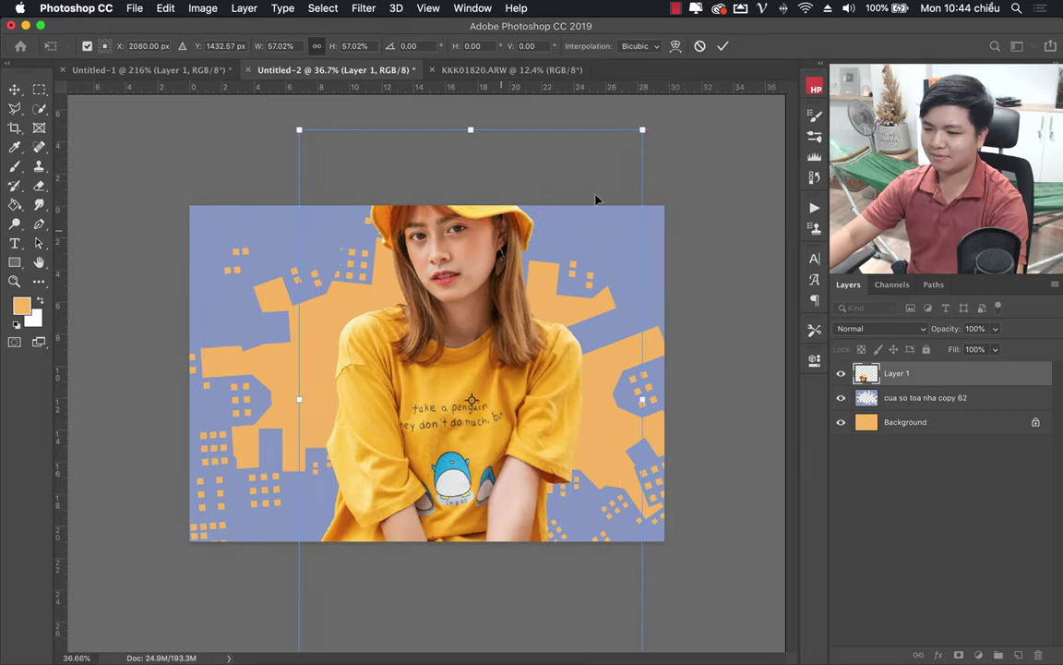
drag(642, 131, 517, 325)
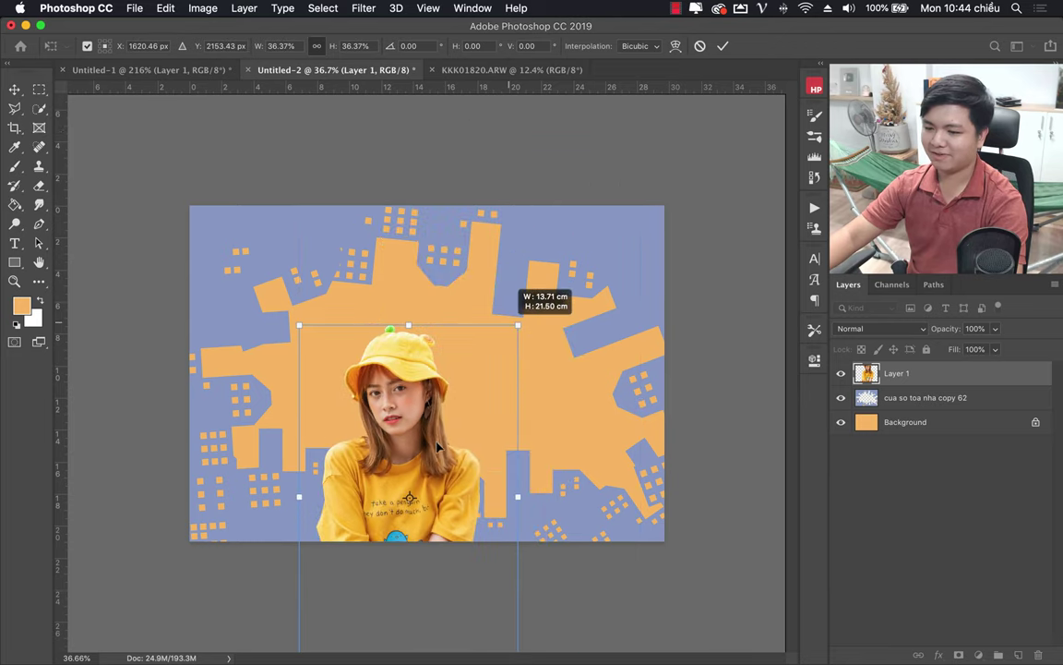
mouse_move(430, 447)
mouse_down()
mouse_move(466, 301)
mouse_move(413, 333)
mouse_move(422, 339)
mouse_up()
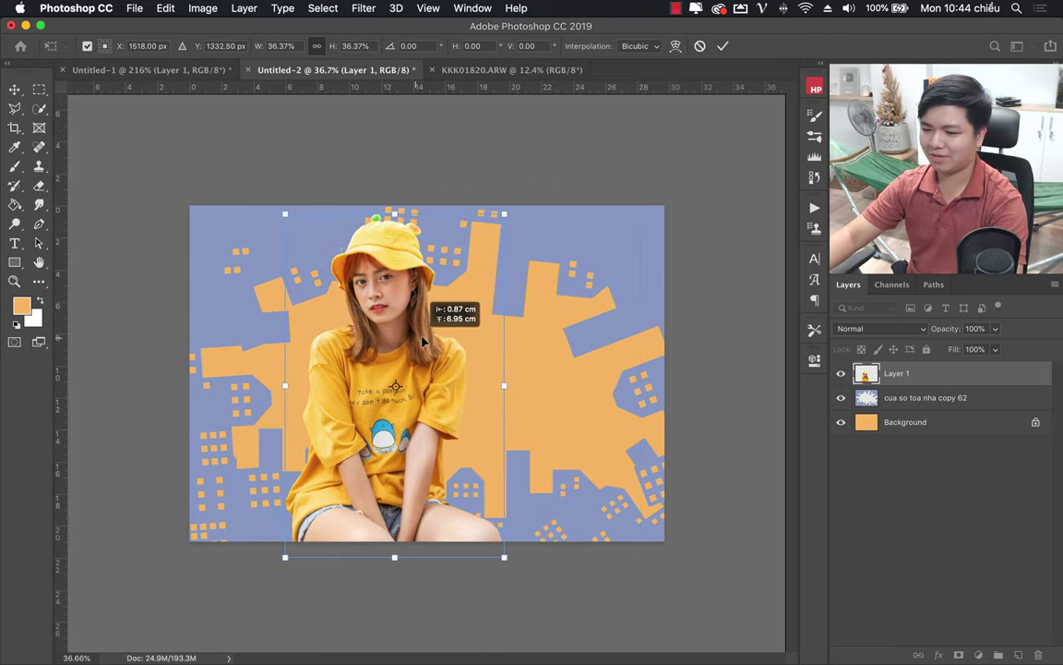
key(Return)
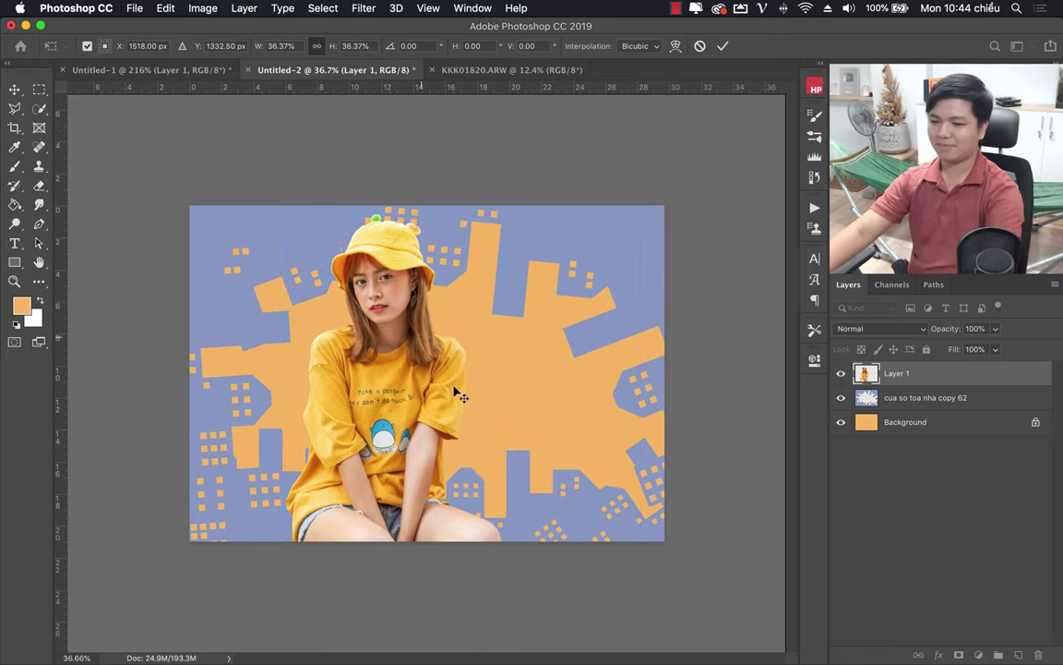
click(166, 70)
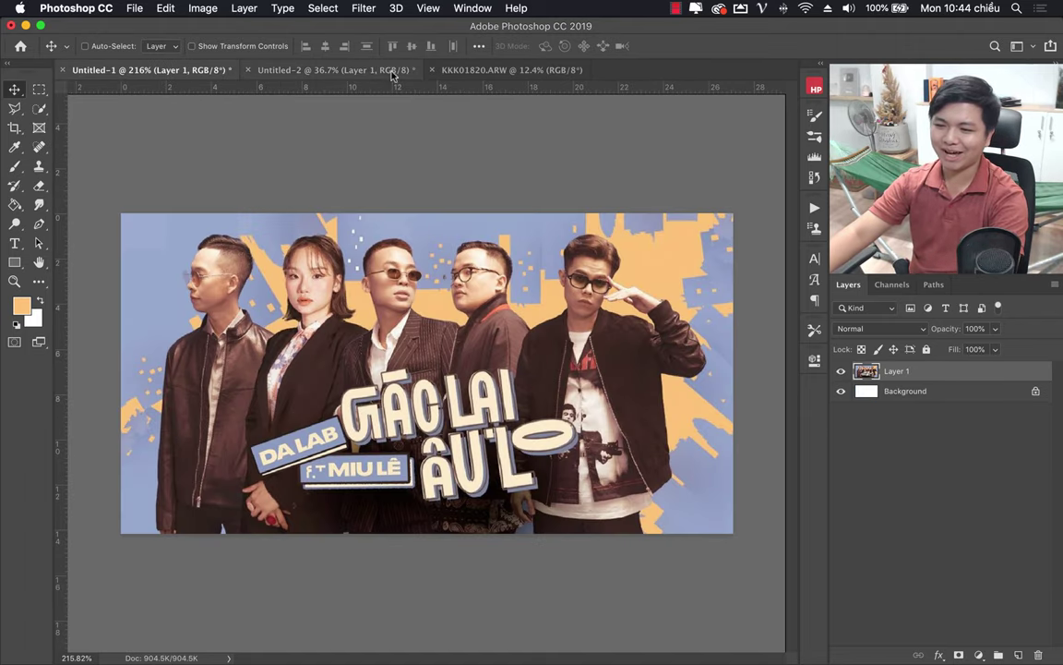
Try a coral #f98b6e Paint Bucket fill on the orange Background layer, then undo it.
click(337, 70)
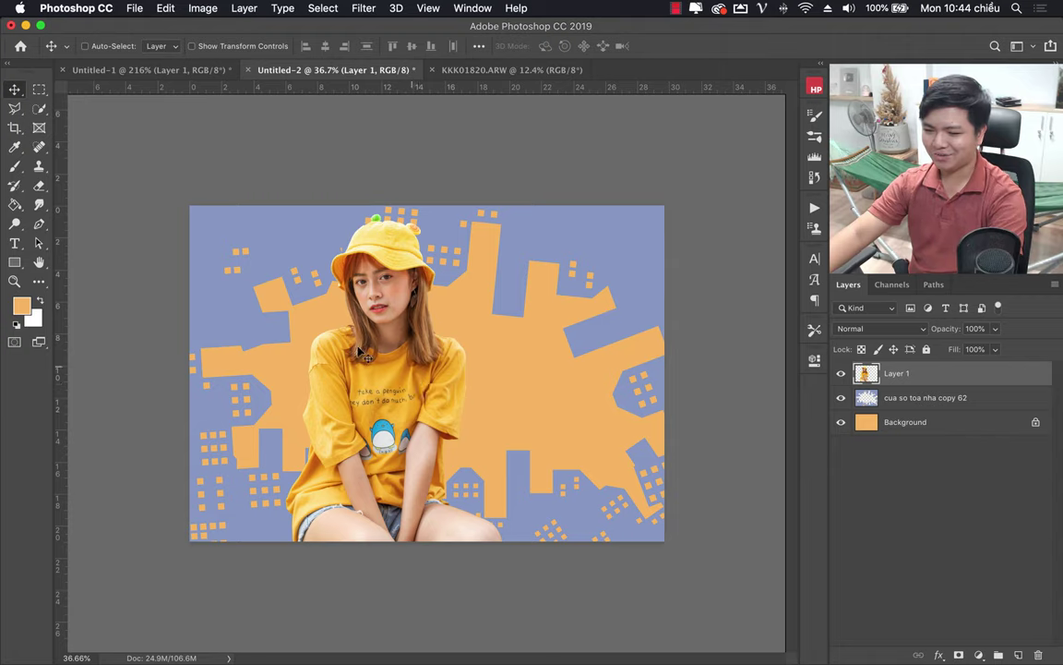
click(914, 430)
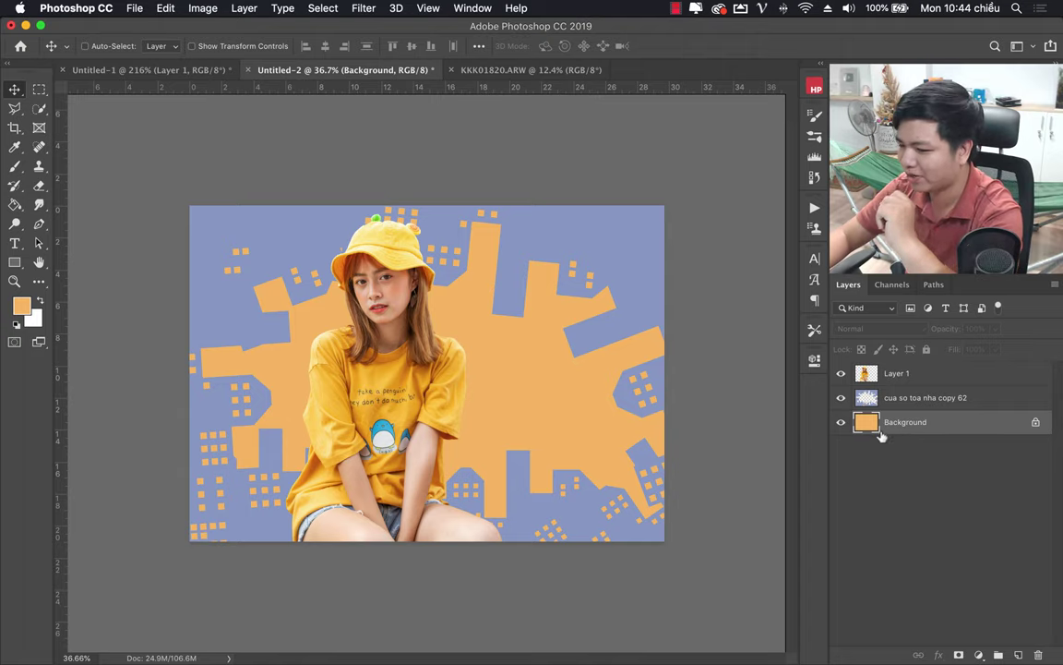
click(15, 204)
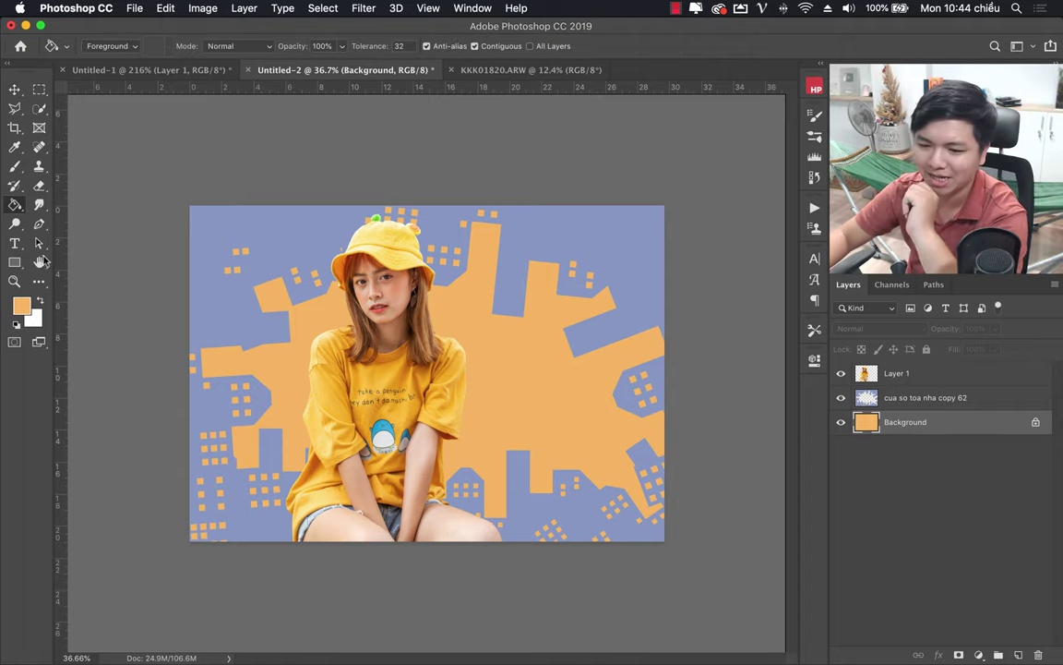
click(23, 306)
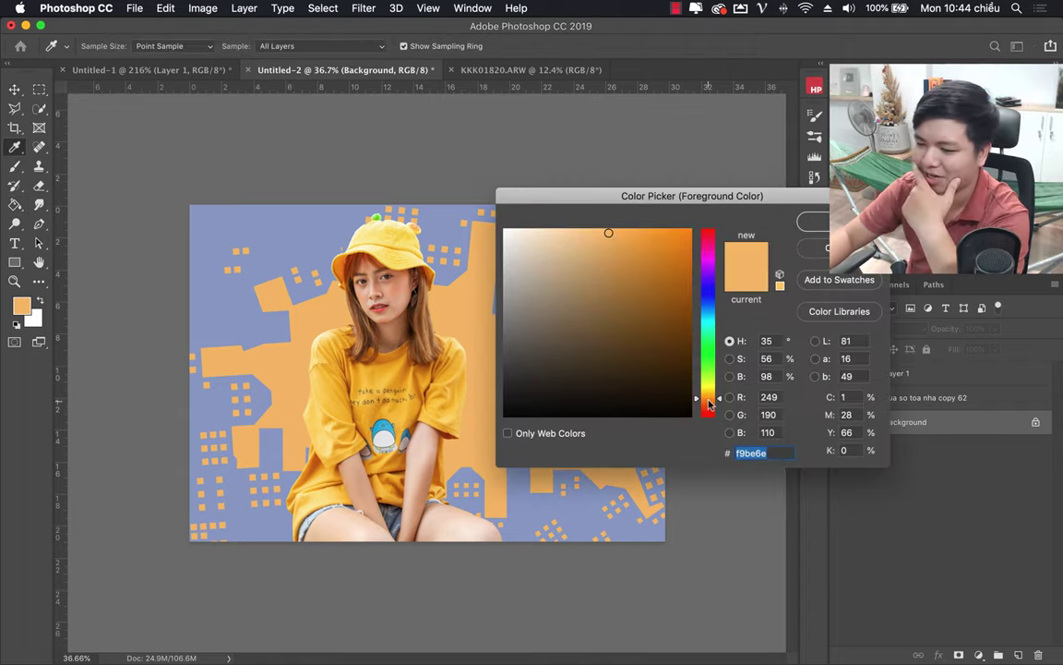
drag(709, 404, 709, 411)
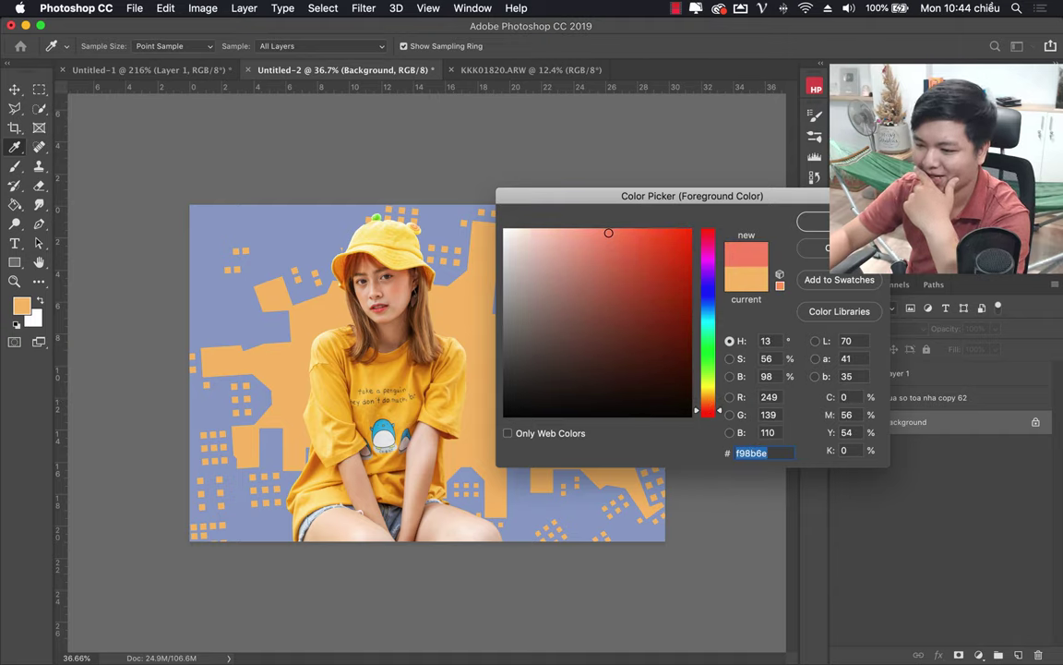
key(Return)
click(539, 407)
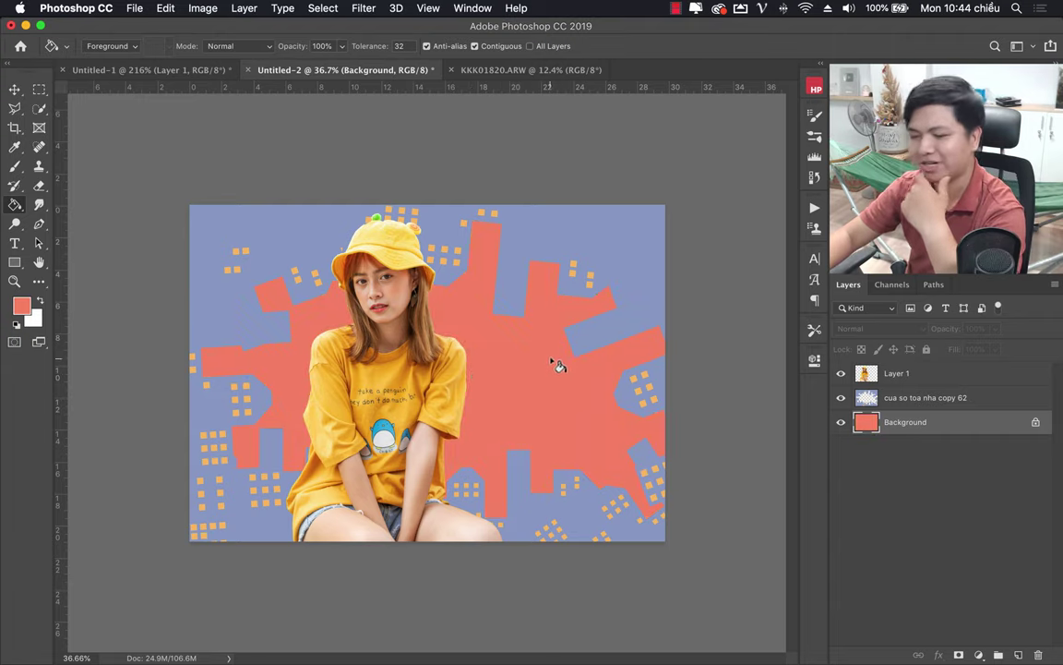
key(ctrl+z)
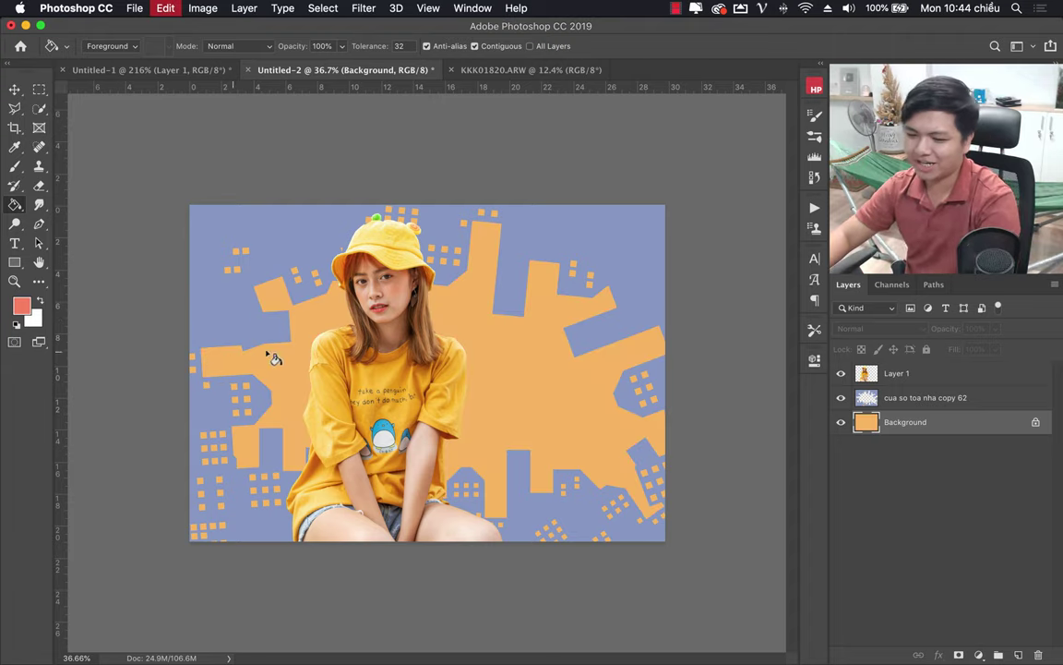
key(z)
key(ctrl+minus)
Compare the Untitled-2 poster with the Untitled-1 DA LAB reference, then return to KKK01820.ARW.
drag(432, 351, 480, 351)
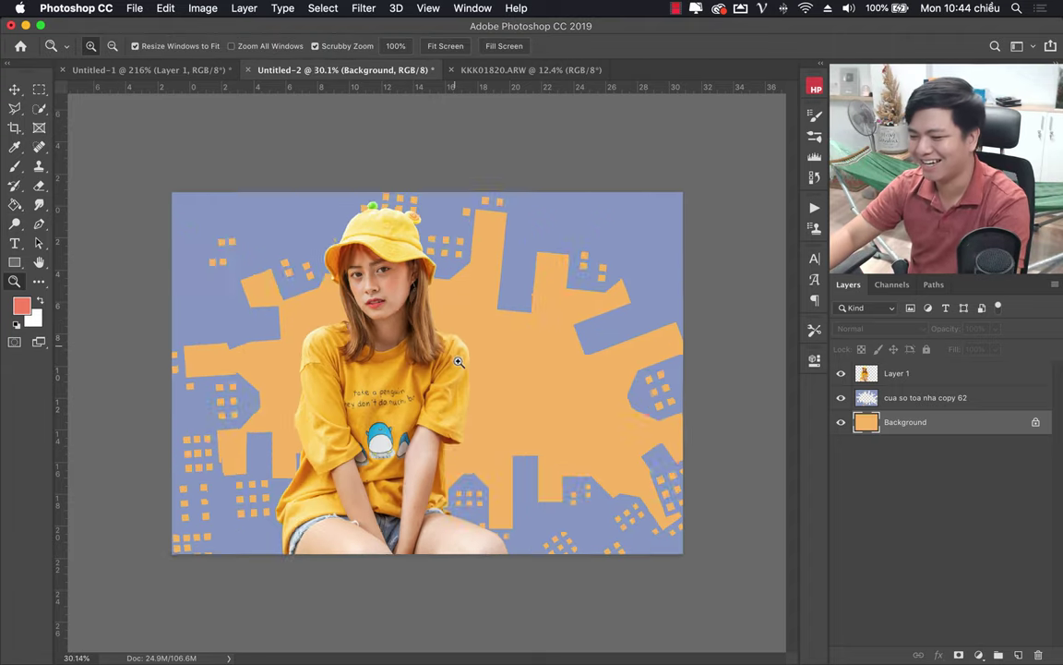
click(159, 70)
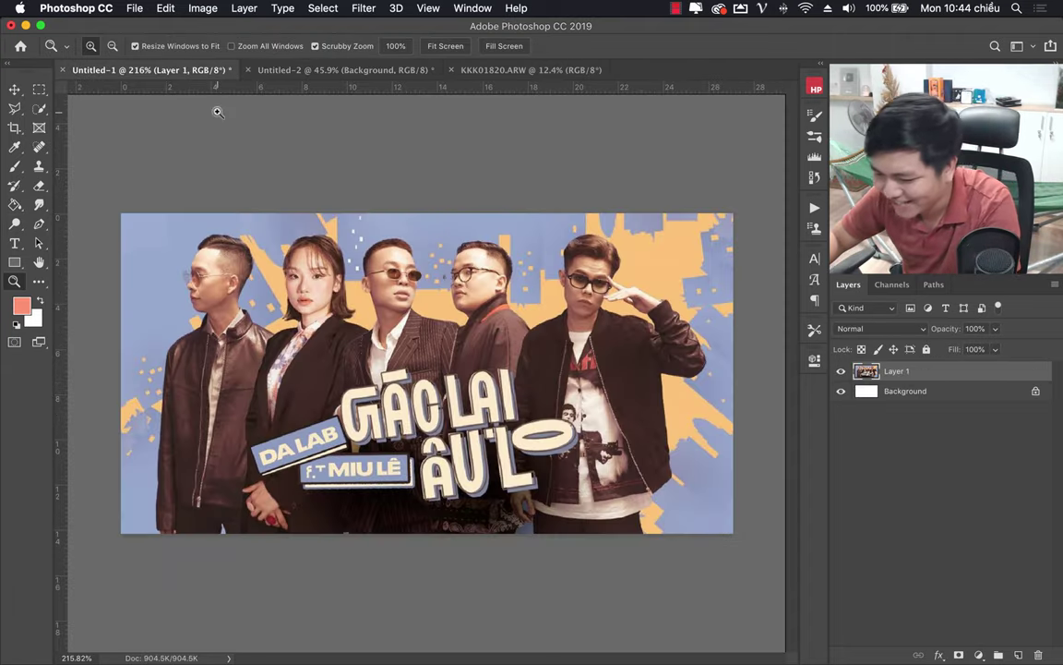
click(338, 70)
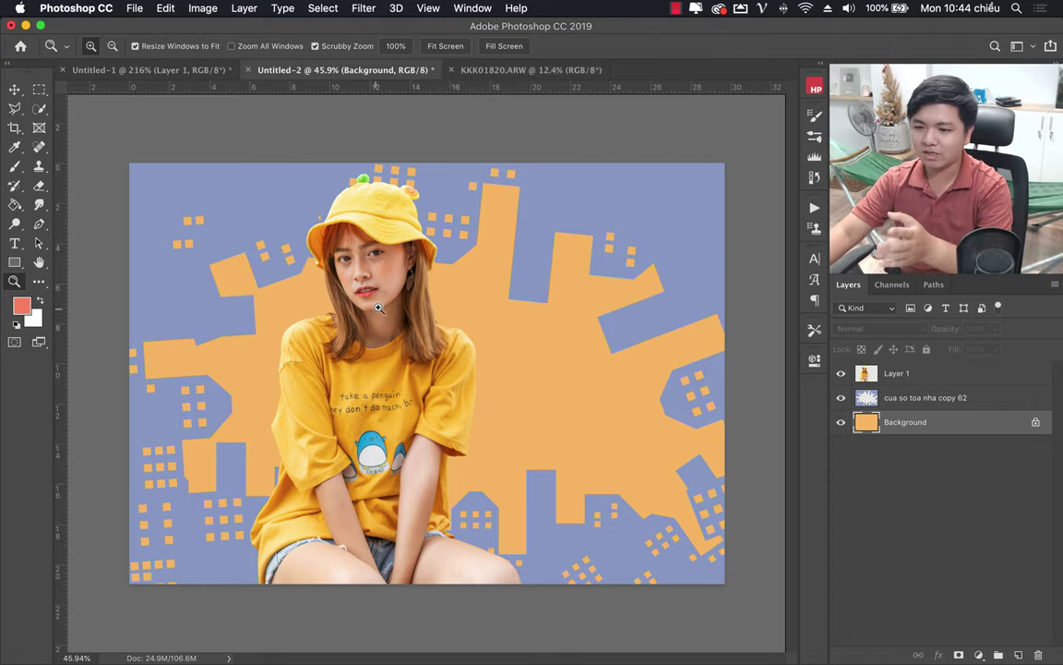
click(540, 72)
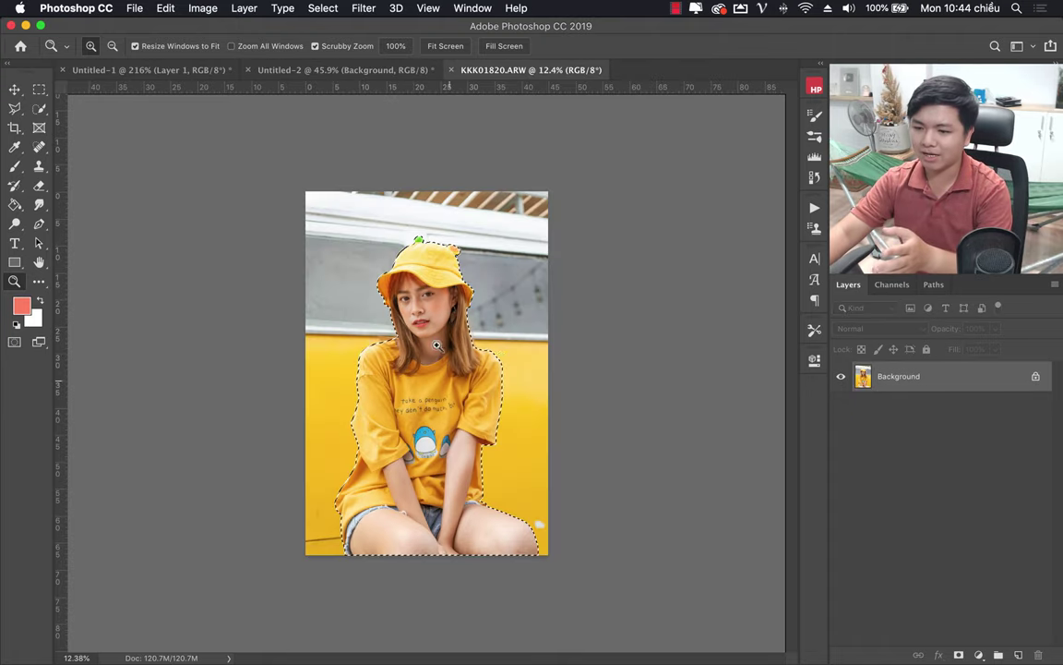
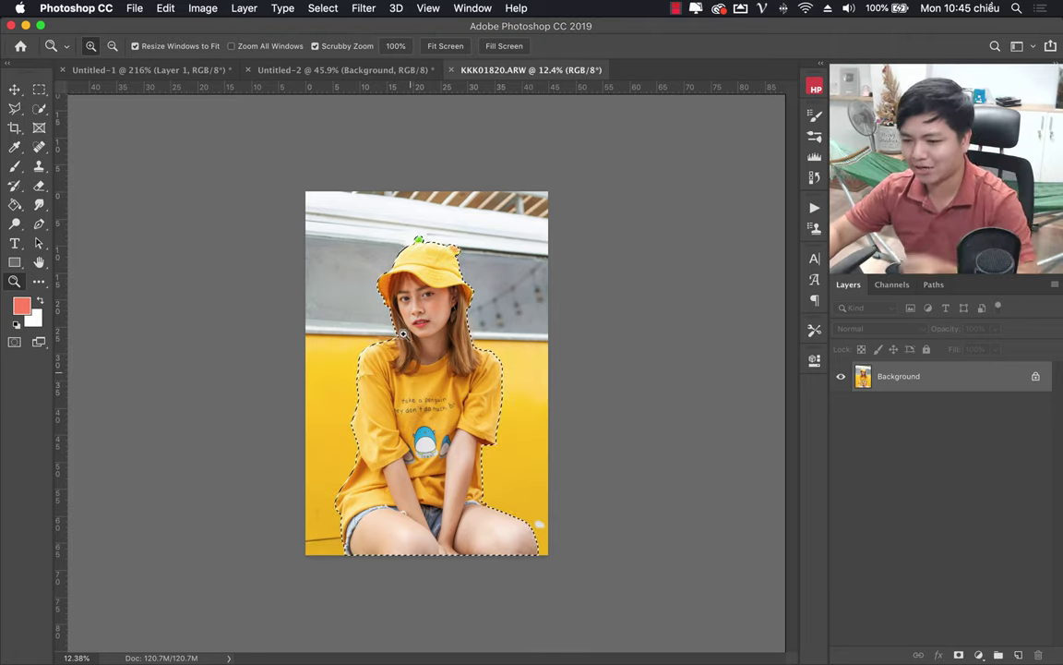
Flip between the Da Lab reference poster and the girl-on-cityscape poster, finishing on Untitled-2.
click(341, 70)
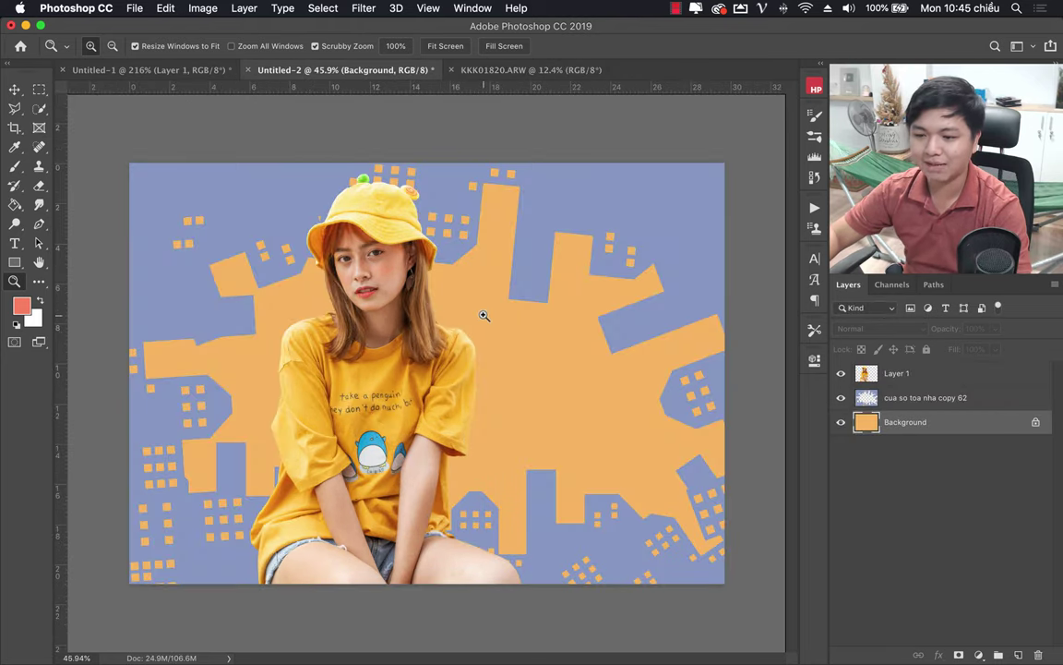
click(151, 70)
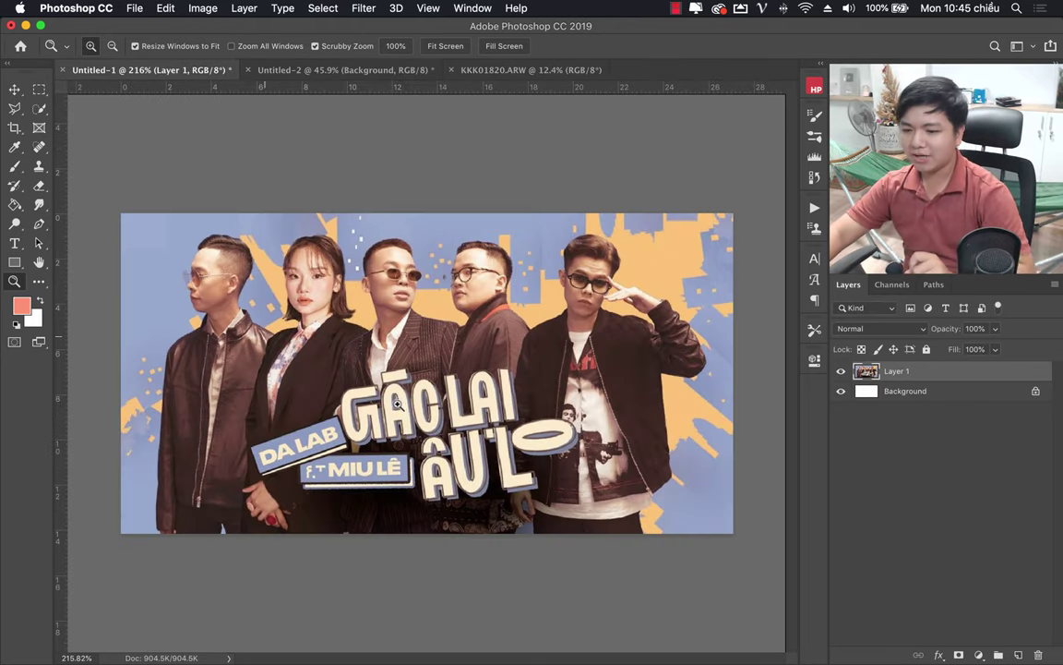
click(342, 70)
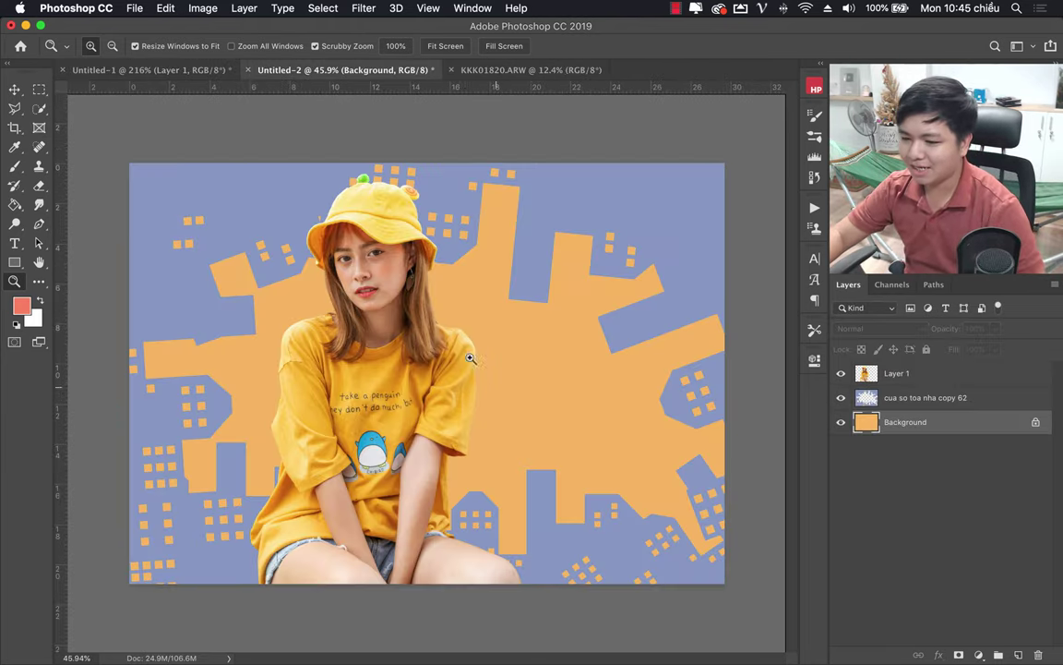
click(150, 70)
click(310, 70)
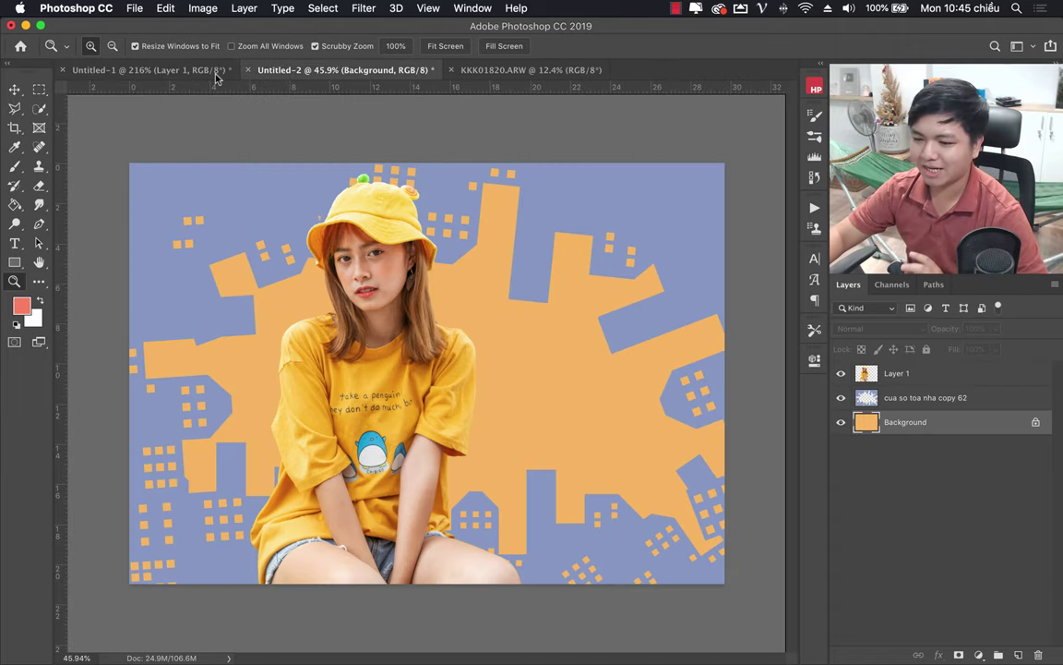
click(162, 71)
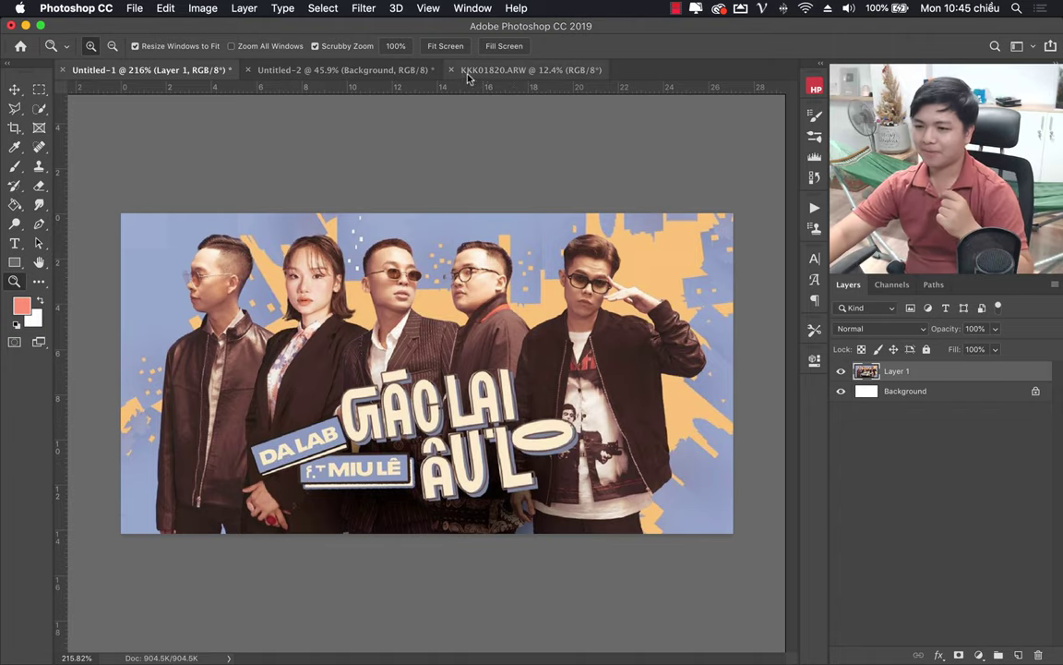
click(351, 70)
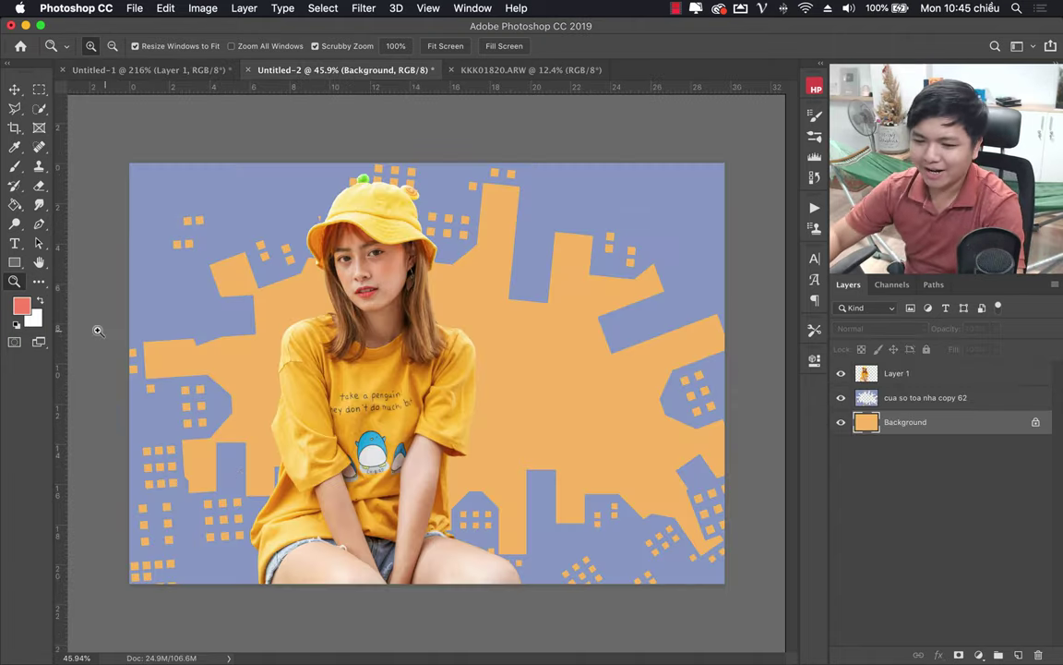
Pick the Rectangular Marquee and glance at the Da Lab reference poster.
click(39, 89)
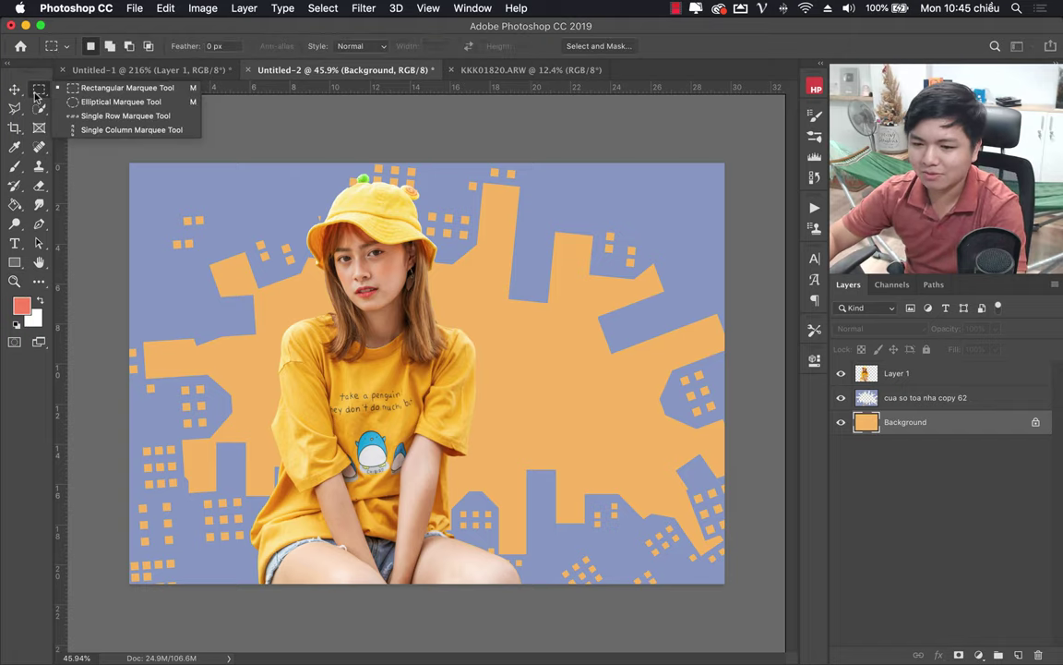
click(124, 90)
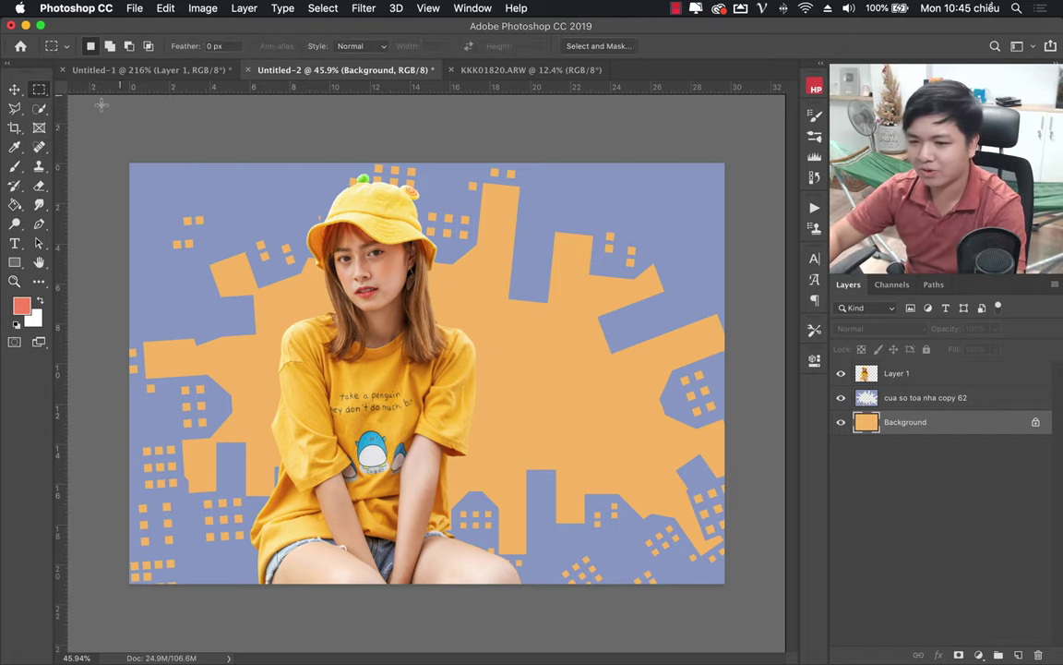
click(152, 70)
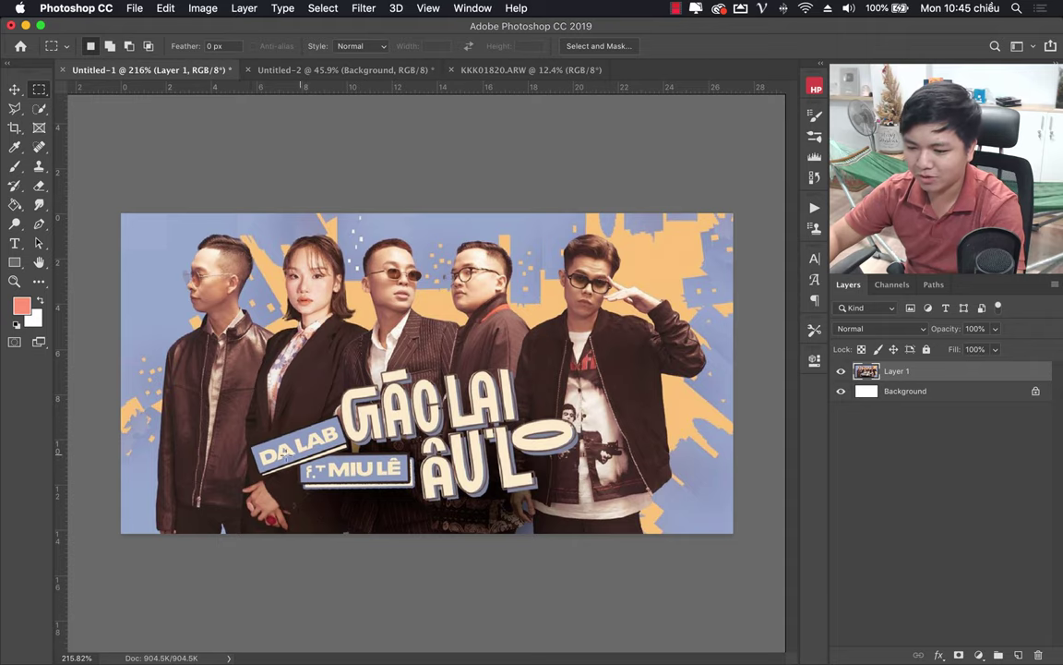
click(330, 72)
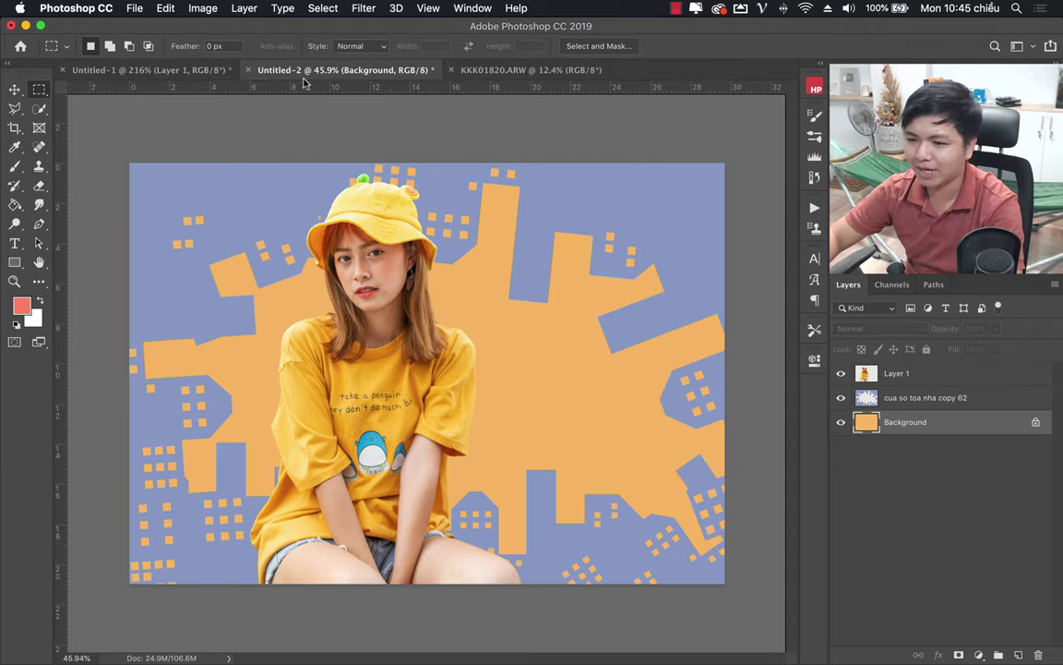
Sample the background blue-purple, then draw and delete a trial rectangle shape.
click(15, 150)
click(250, 189)
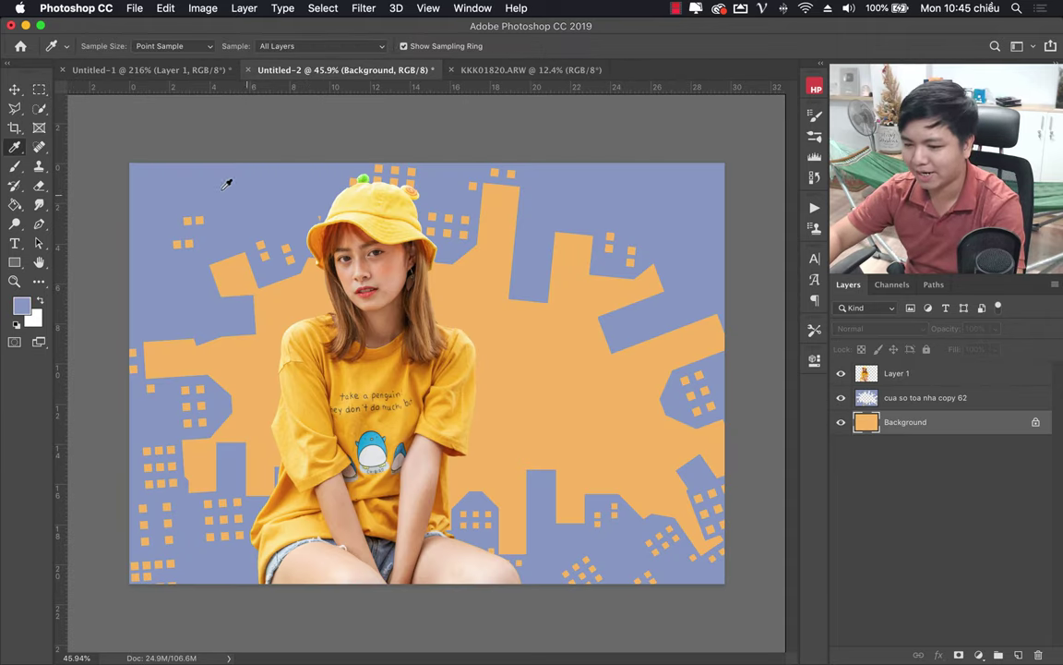
click(16, 263)
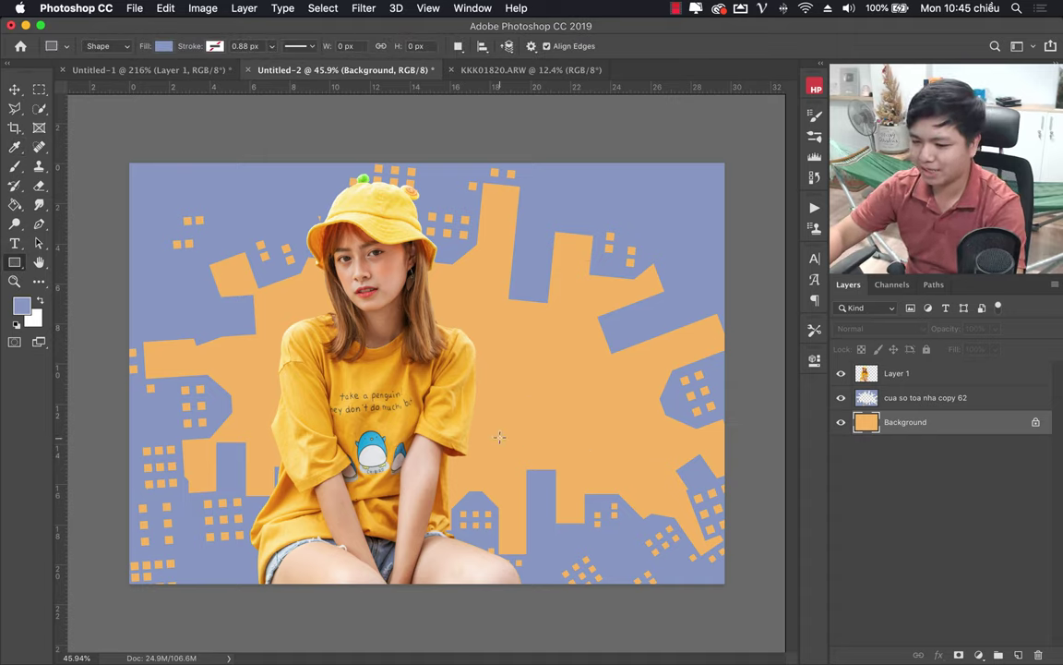
drag(496, 426, 664, 465)
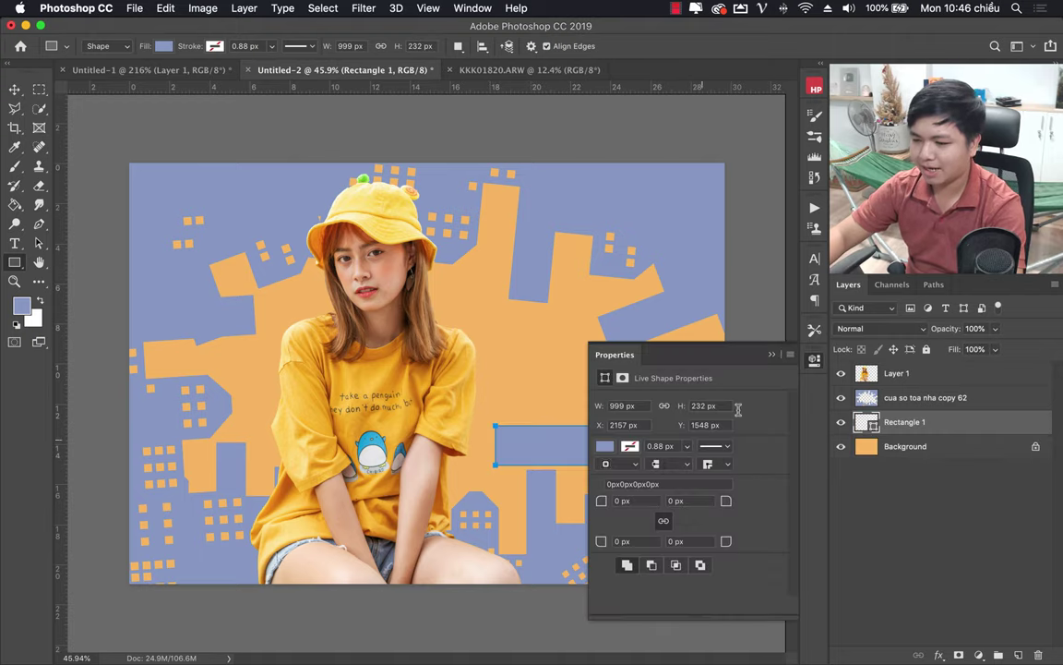
click(772, 356)
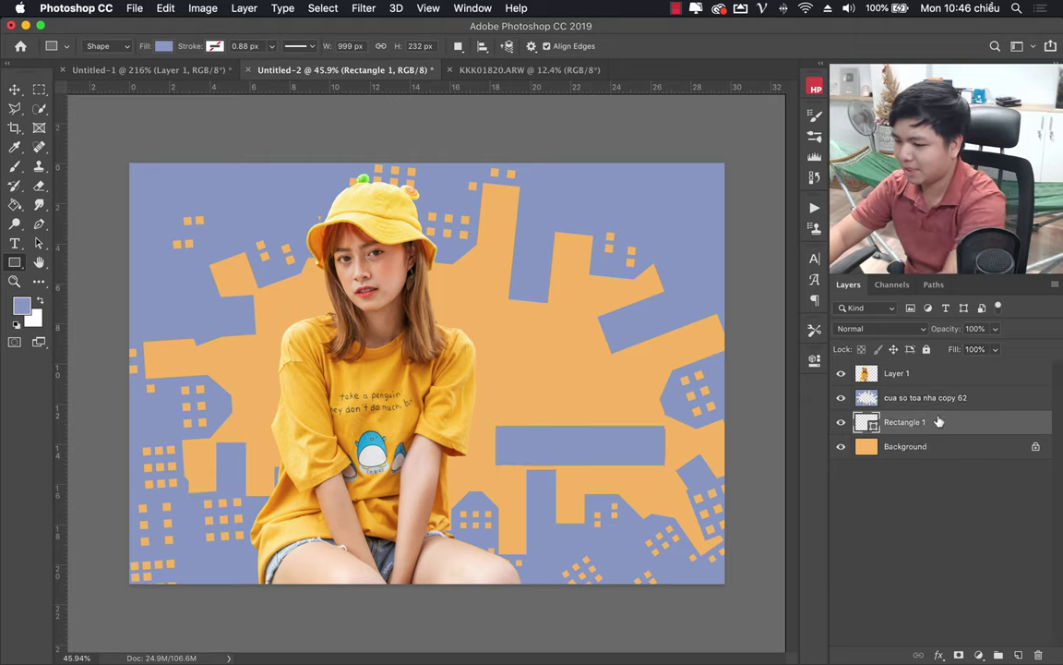
key(Delete)
click(965, 382)
click(40, 91)
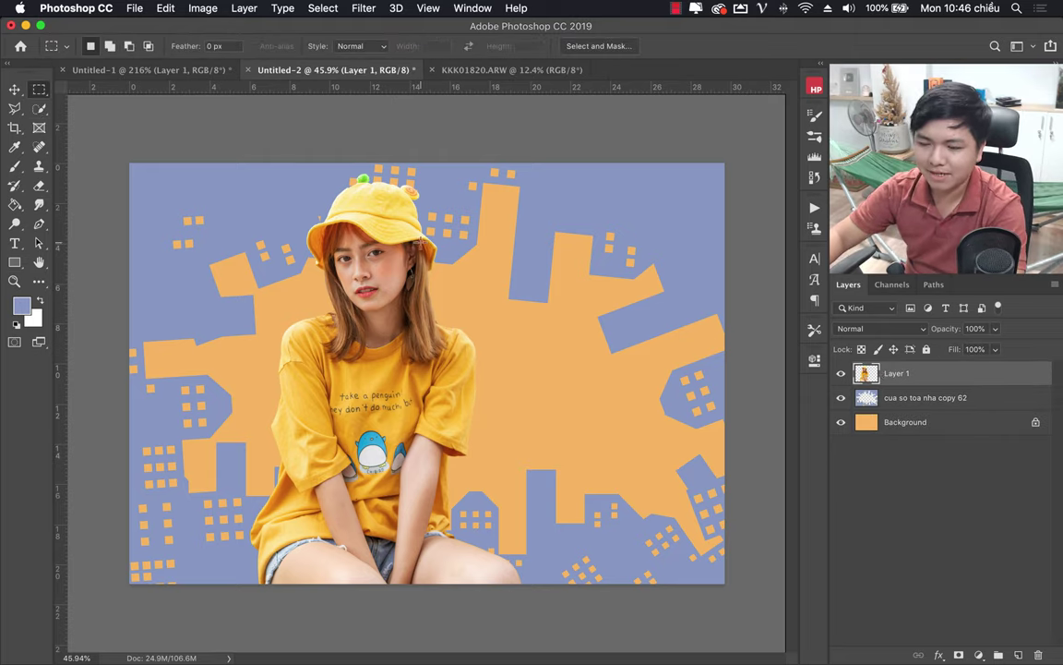
Create a new empty Layer 2 with Ctrl+Shift+N.
right_click(40, 90)
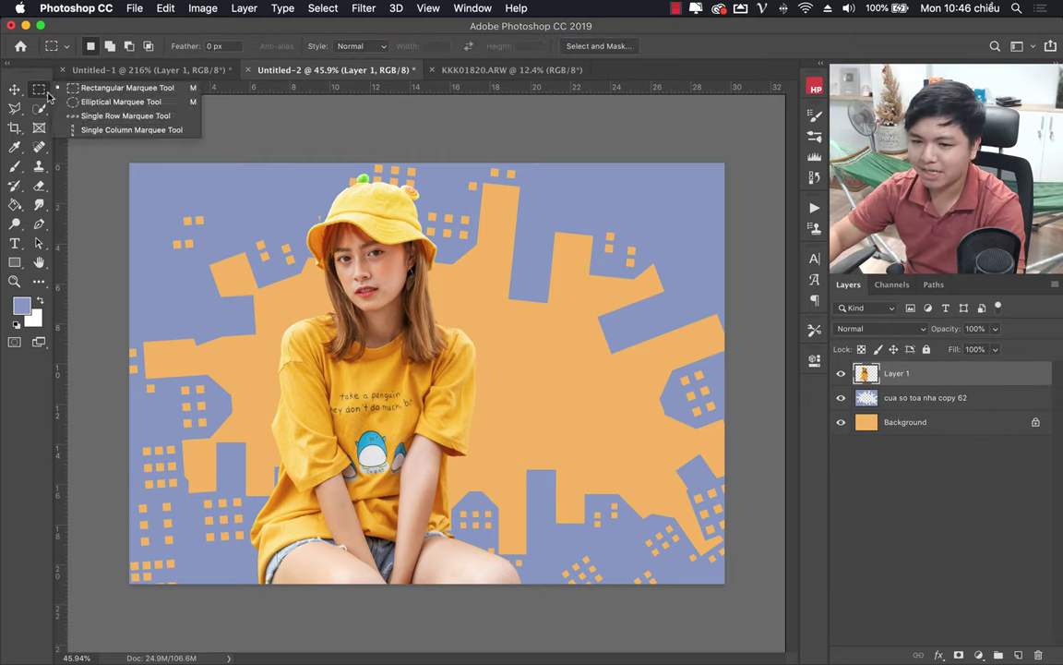
click(100, 85)
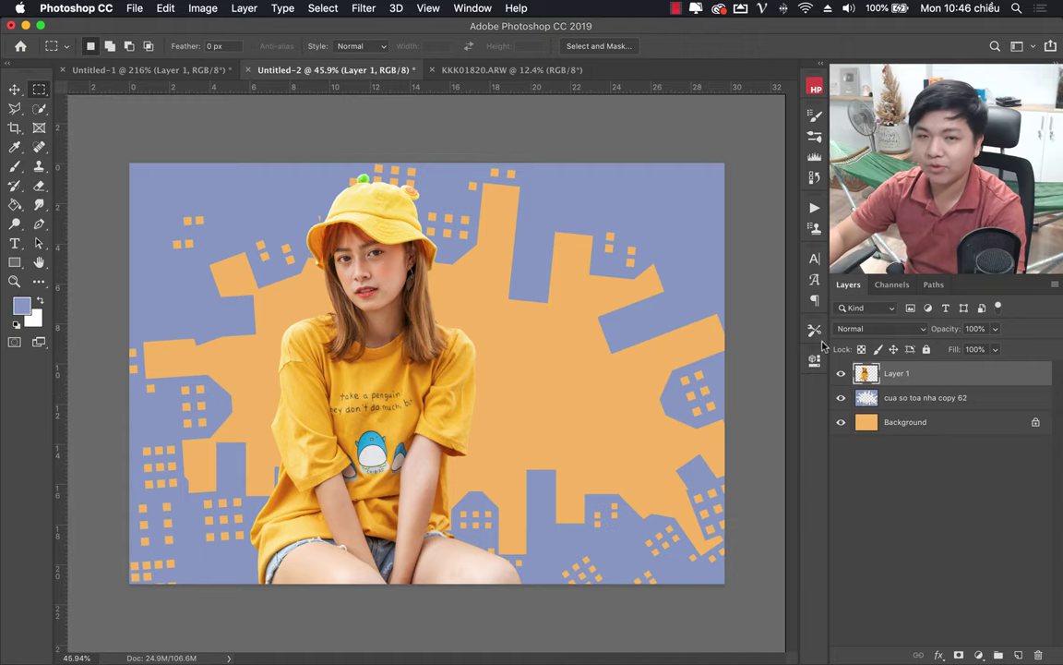
key(ctrl+shift+n)
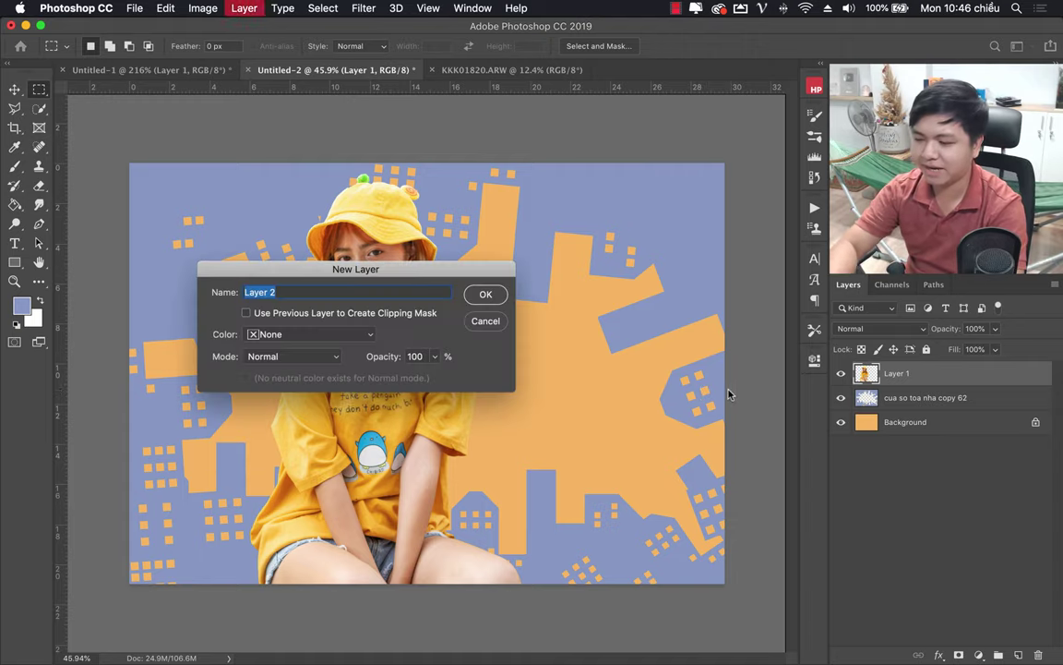
key(Return)
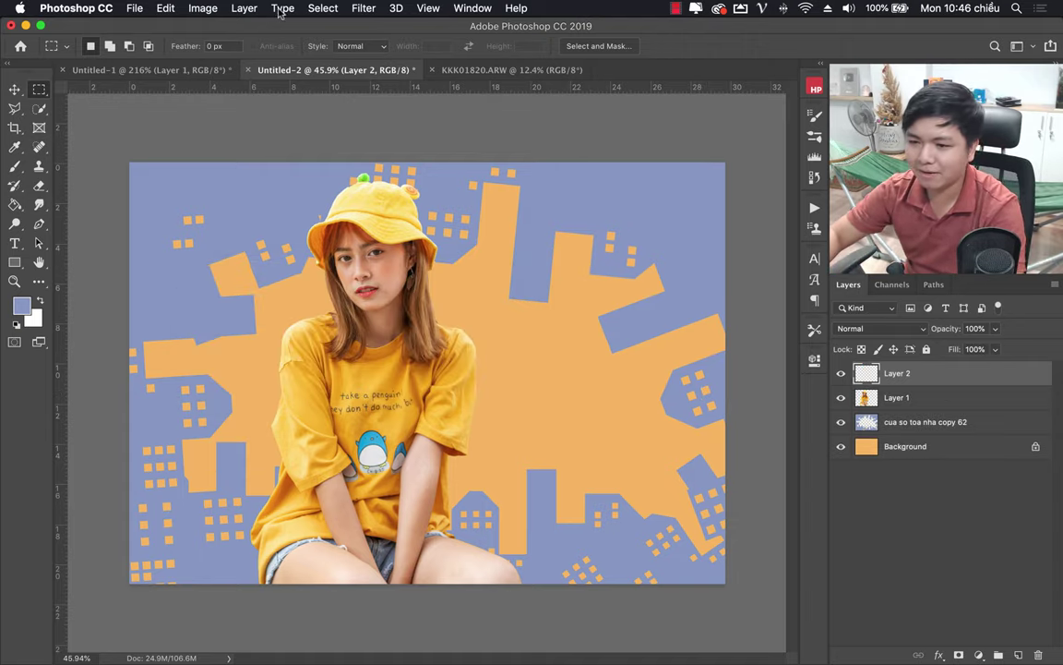
click(244, 9)
mouse_move(277, 26)
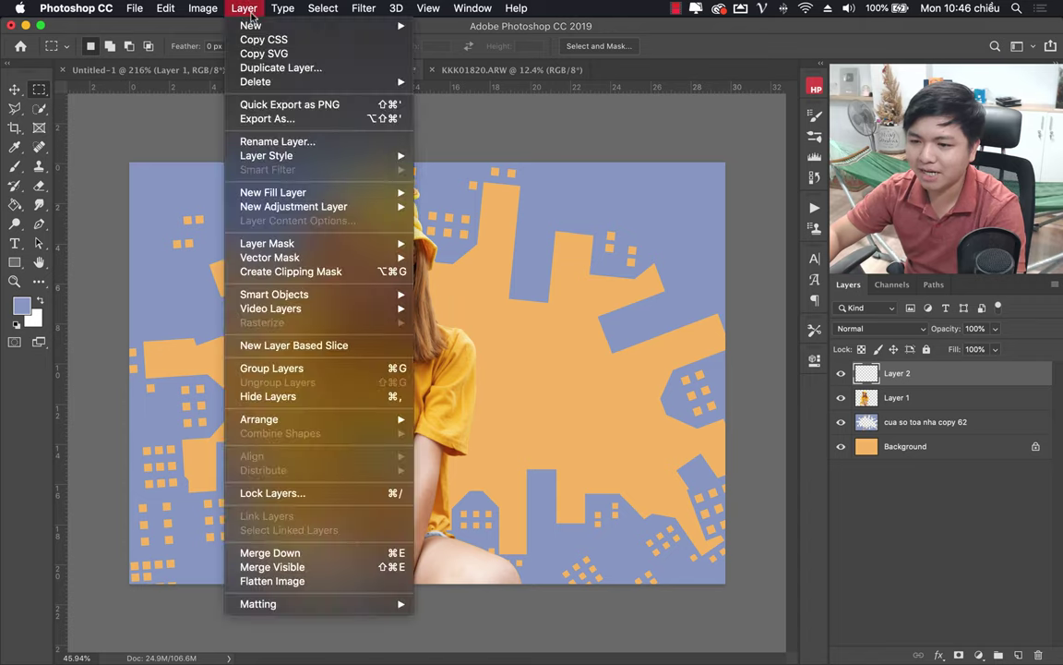
click(771, 72)
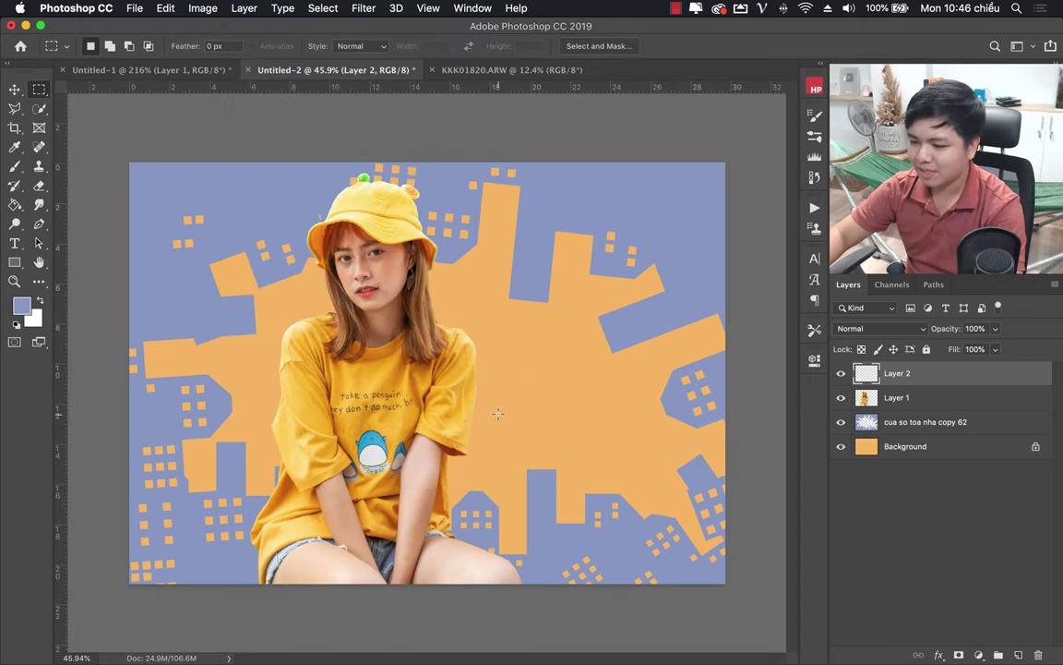
Fill a wide bar selection right of the girl with blue-purple and deselect.
drag(498, 414, 648, 452)
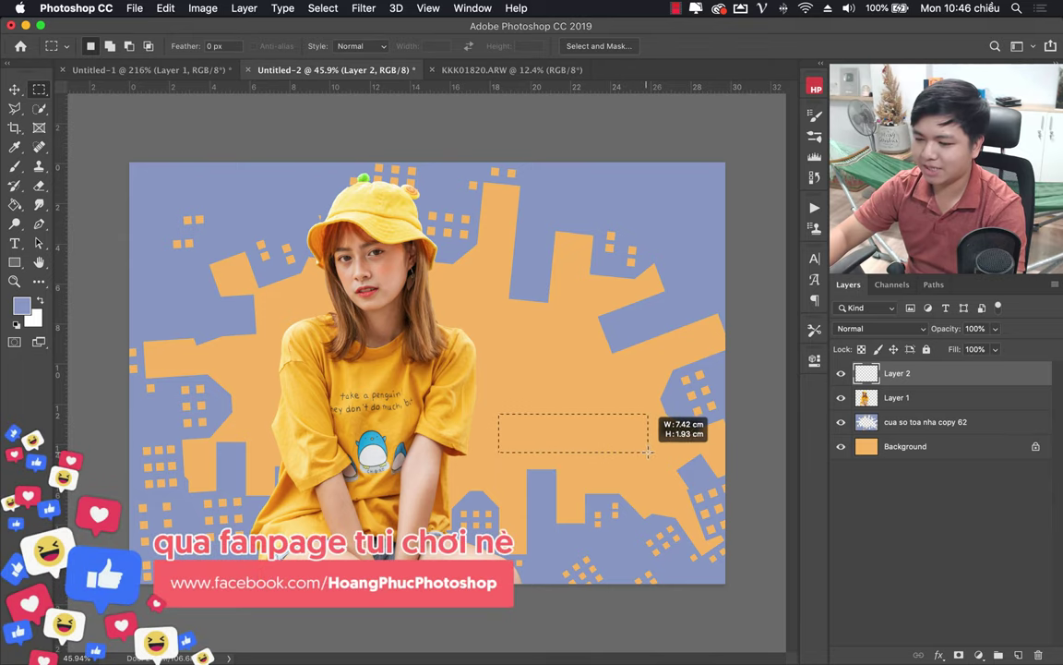
drag(648, 452, 643, 446)
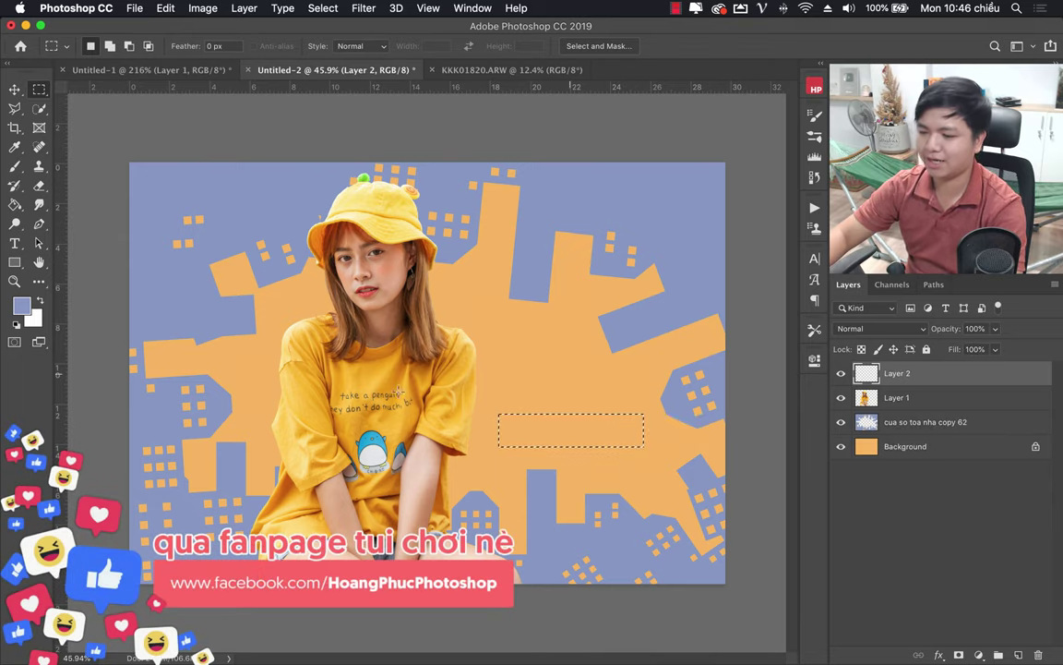
click(14, 206)
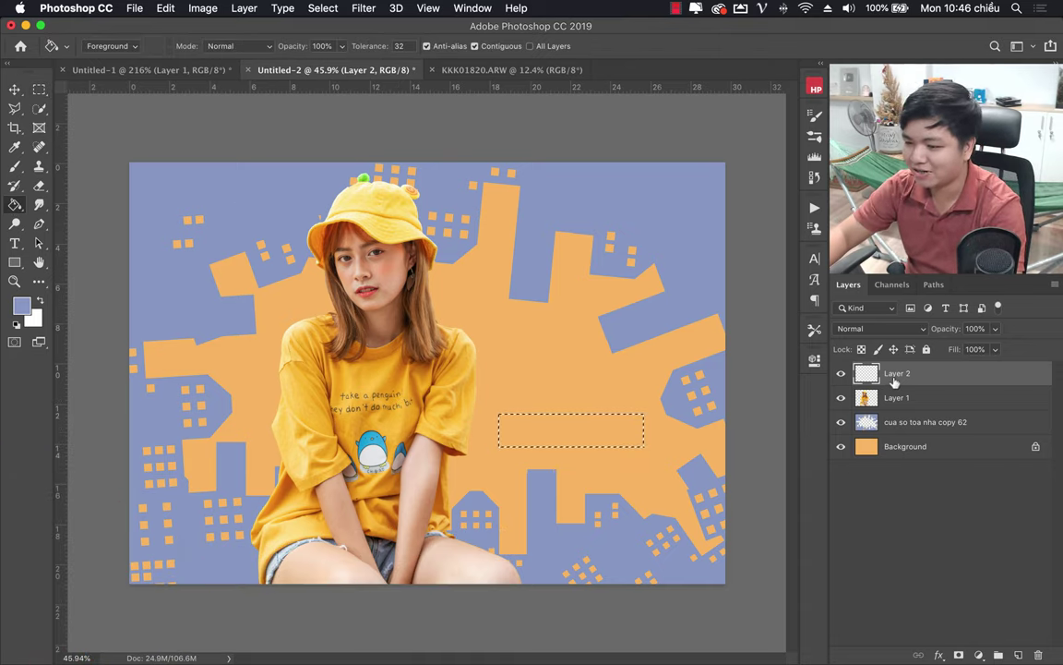
click(571, 436)
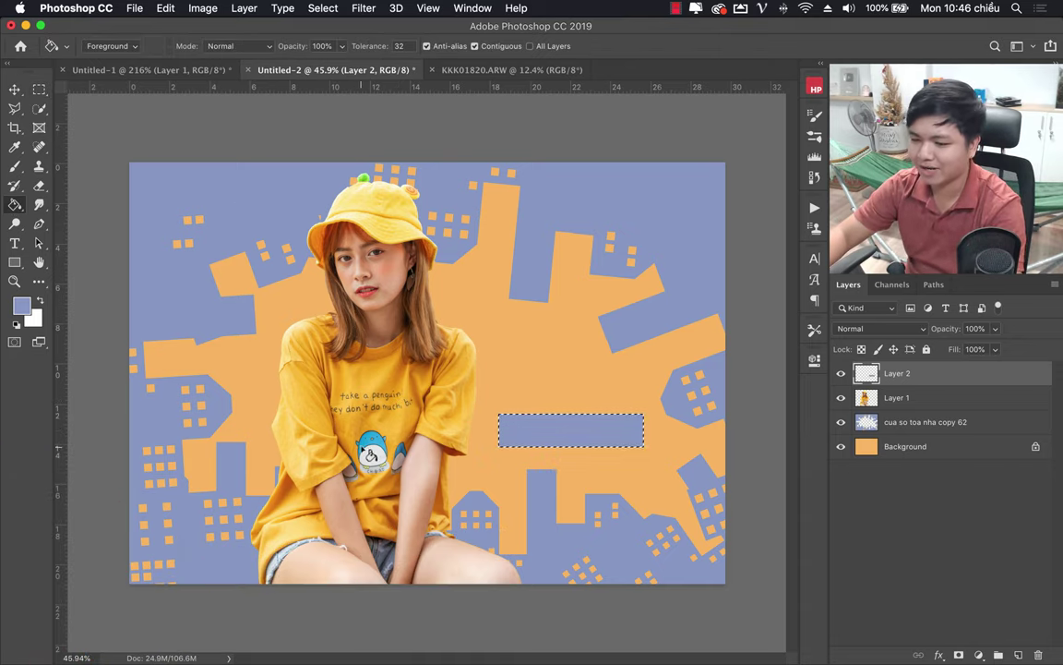
key(ctrl+d)
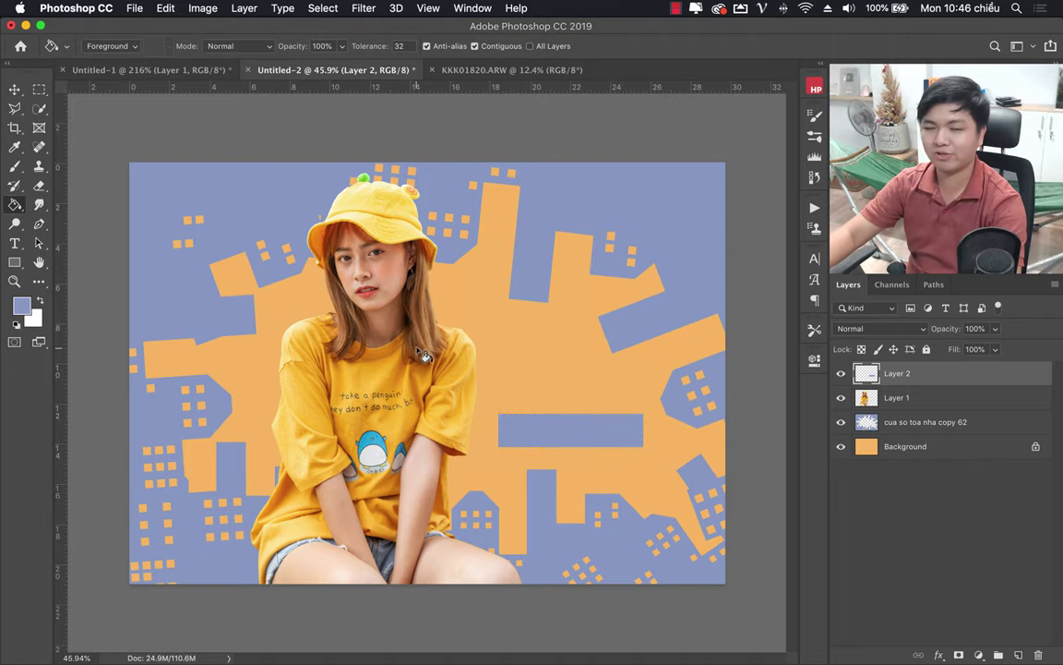
click(15, 90)
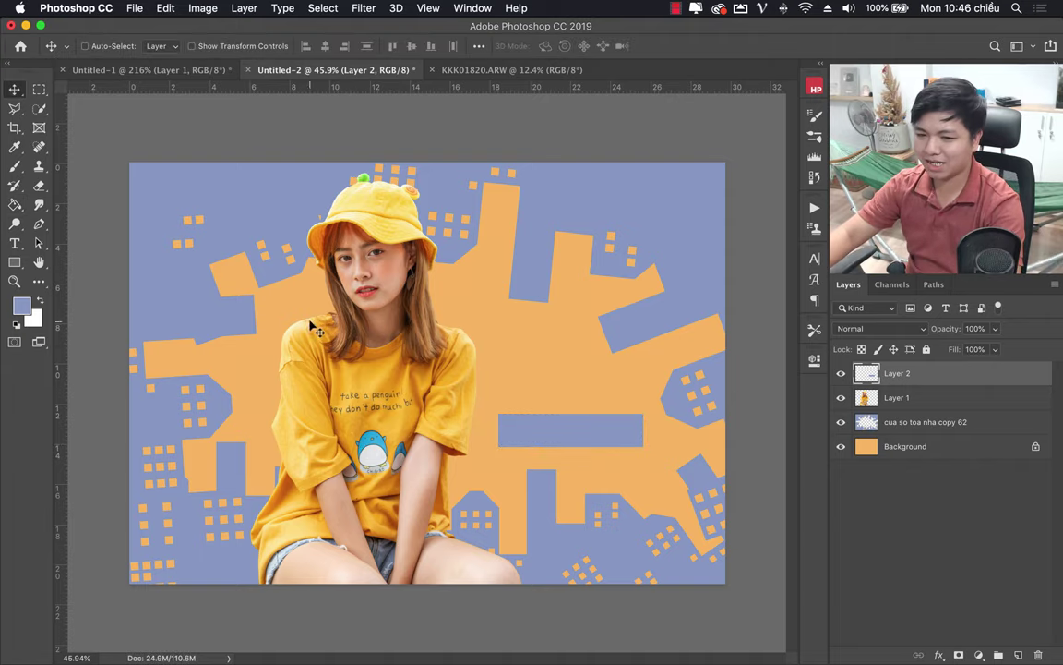
key(ctrl+t)
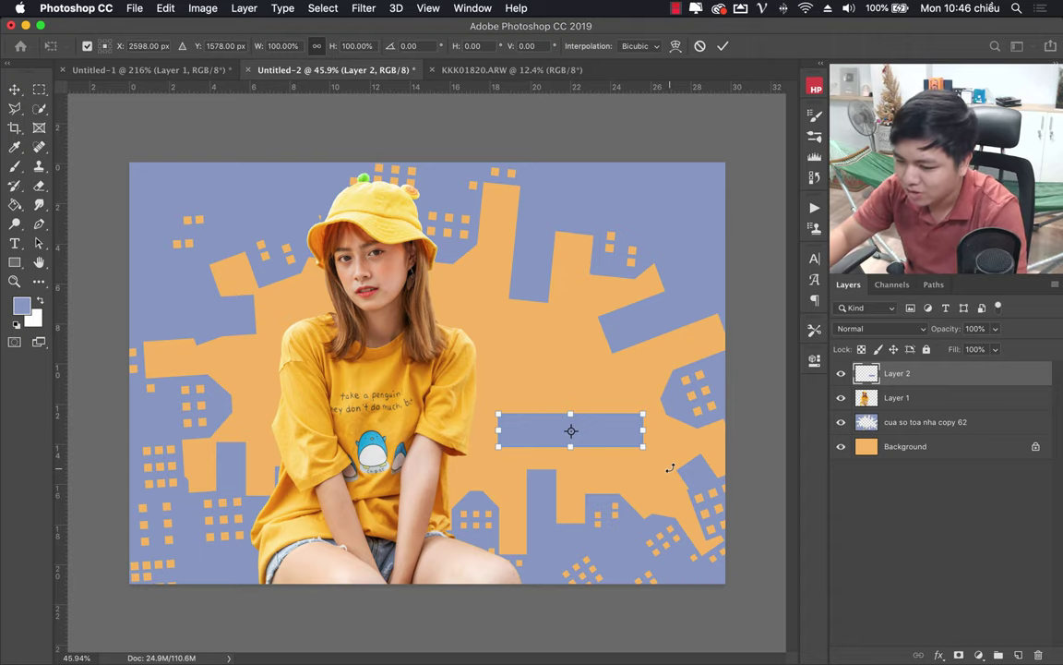
key(Return)
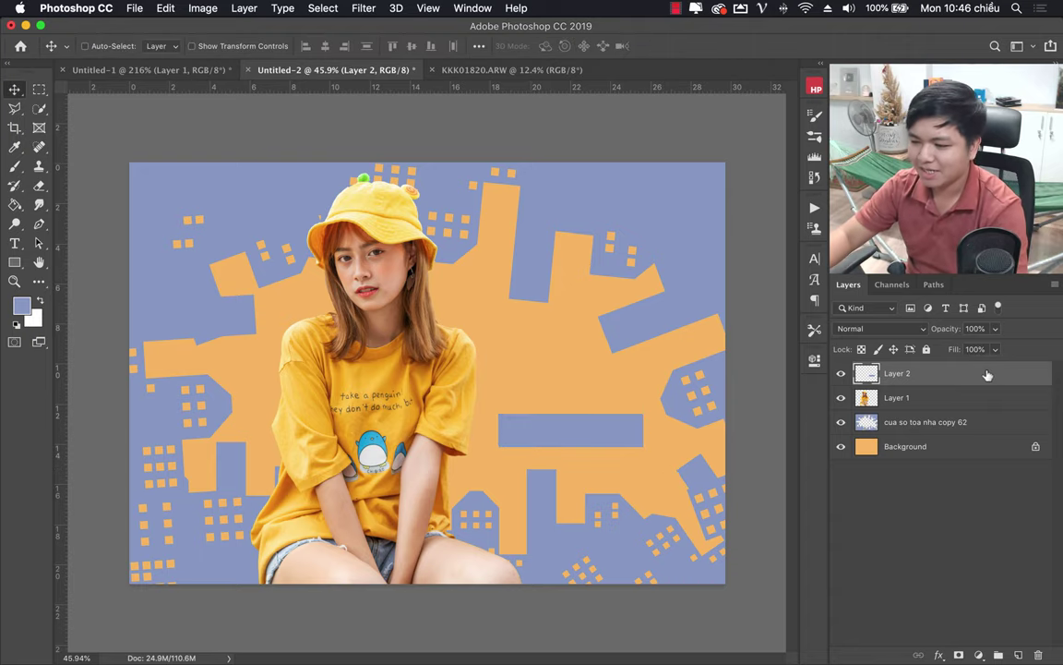
Zoom in on the DA LAB label area of the reference poster.
click(139, 69)
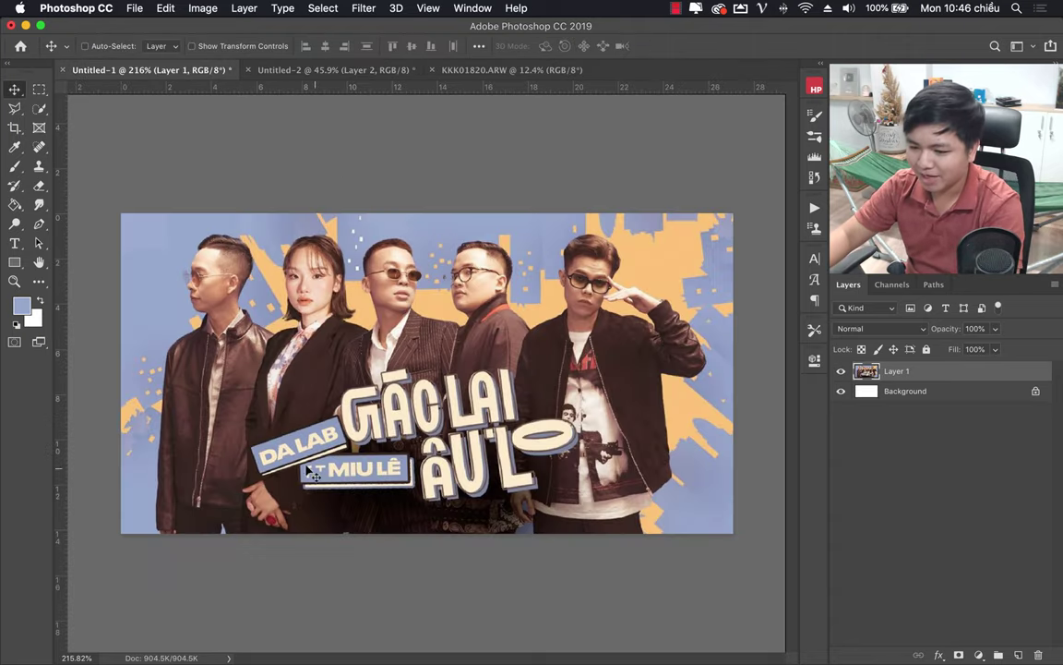
key(z)
drag(300, 471, 273, 379)
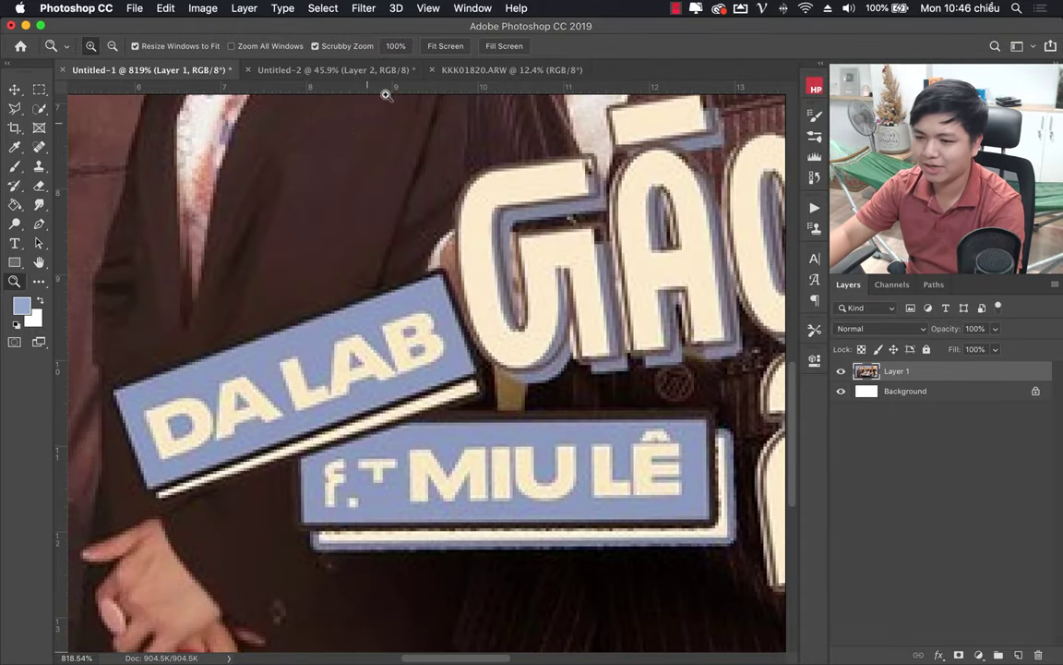
drag(373, 379, 509, 305)
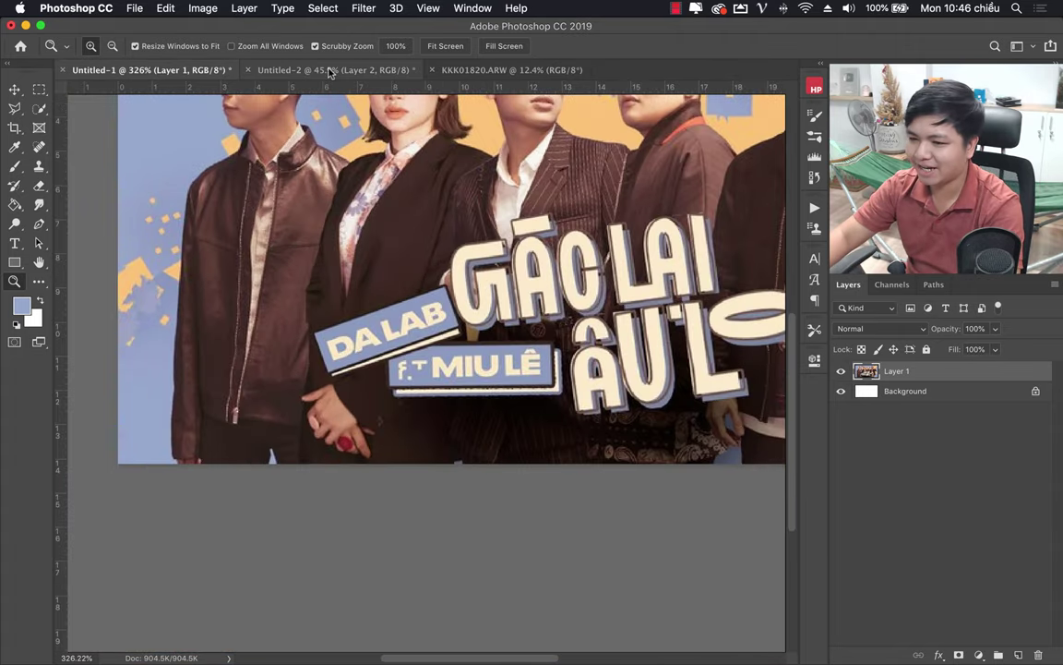
Duplicate the blue bar layer as Layer 2 copy and reposition the copy.
click(332, 70)
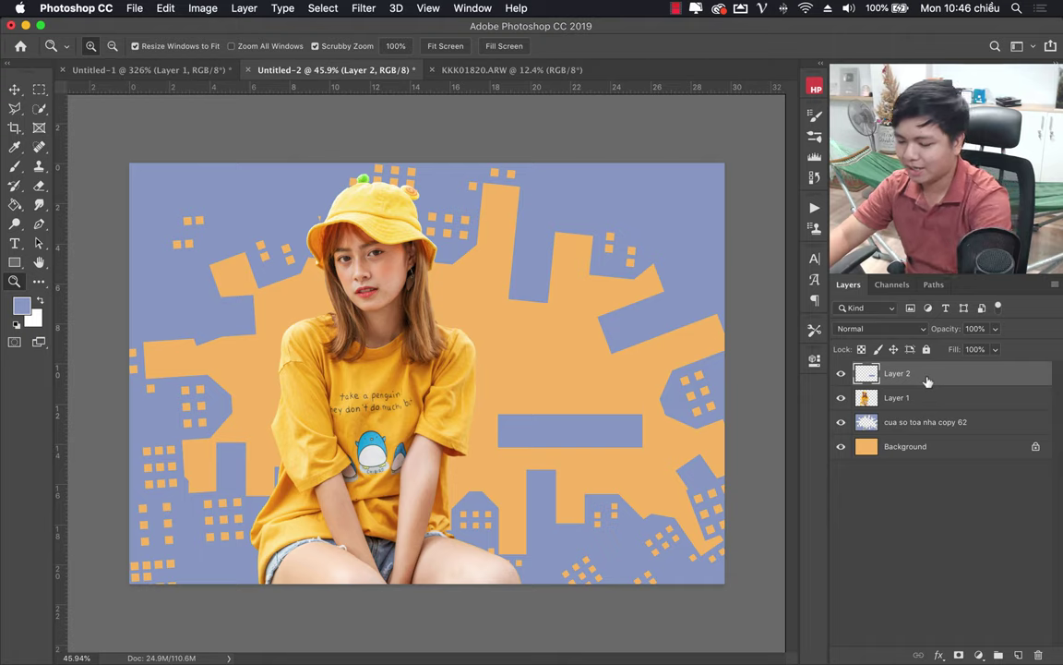
key(ctrl+j)
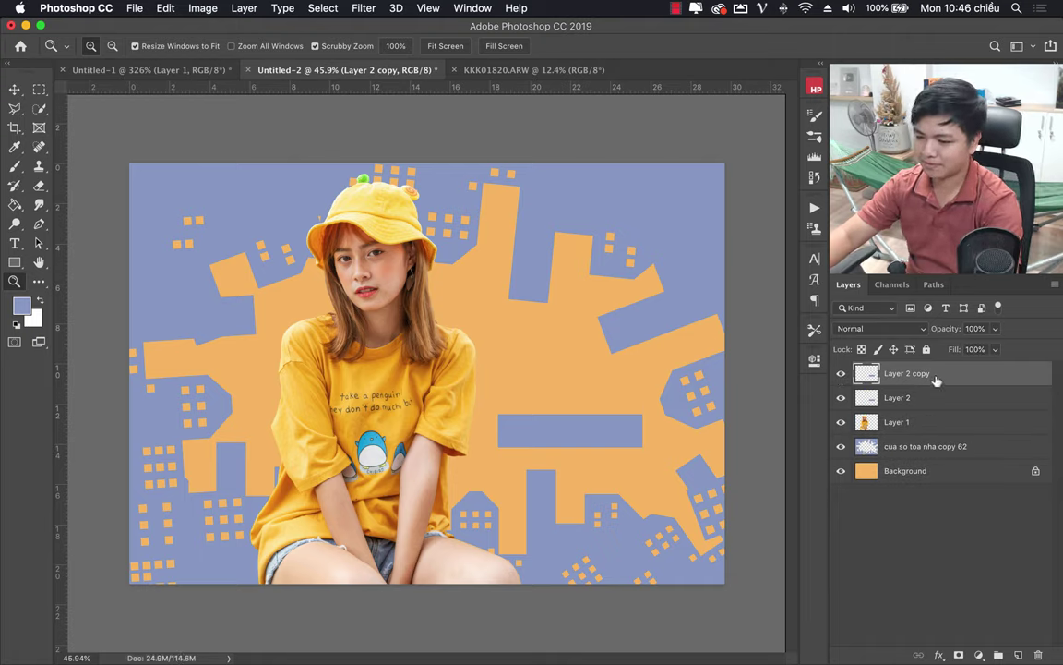
key(v)
drag(561, 417, 629, 443)
click(943, 403)
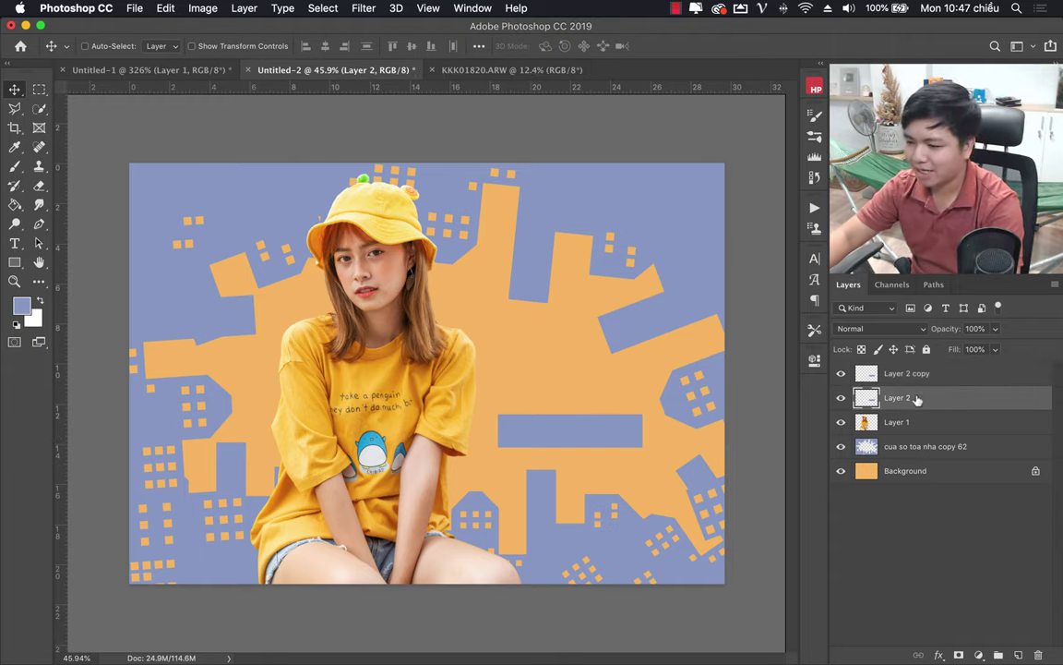
click(956, 377)
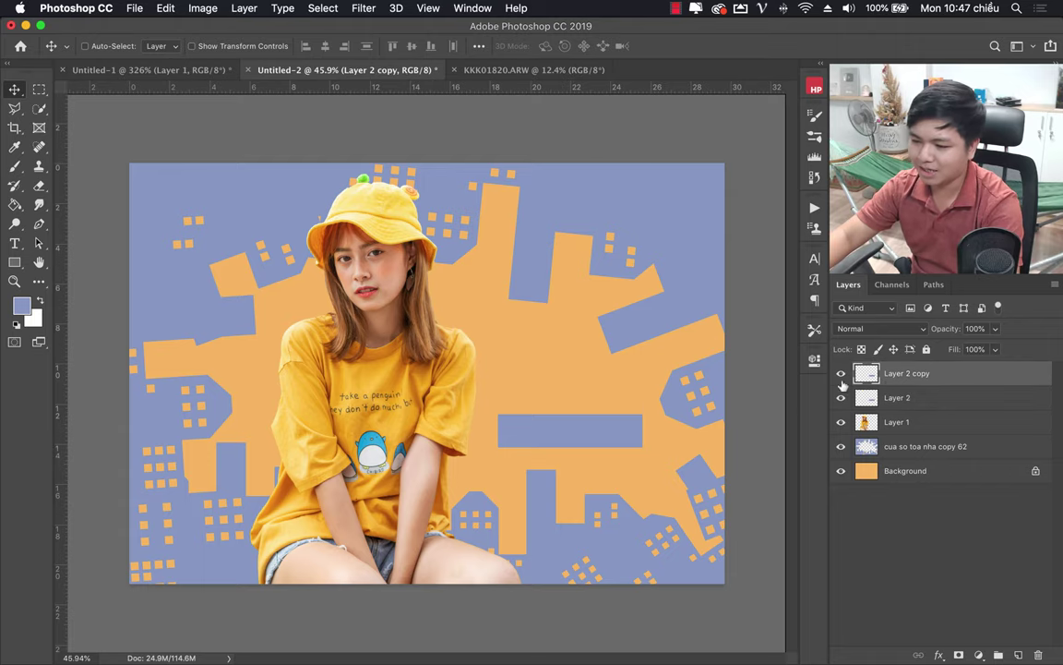
click(148, 69)
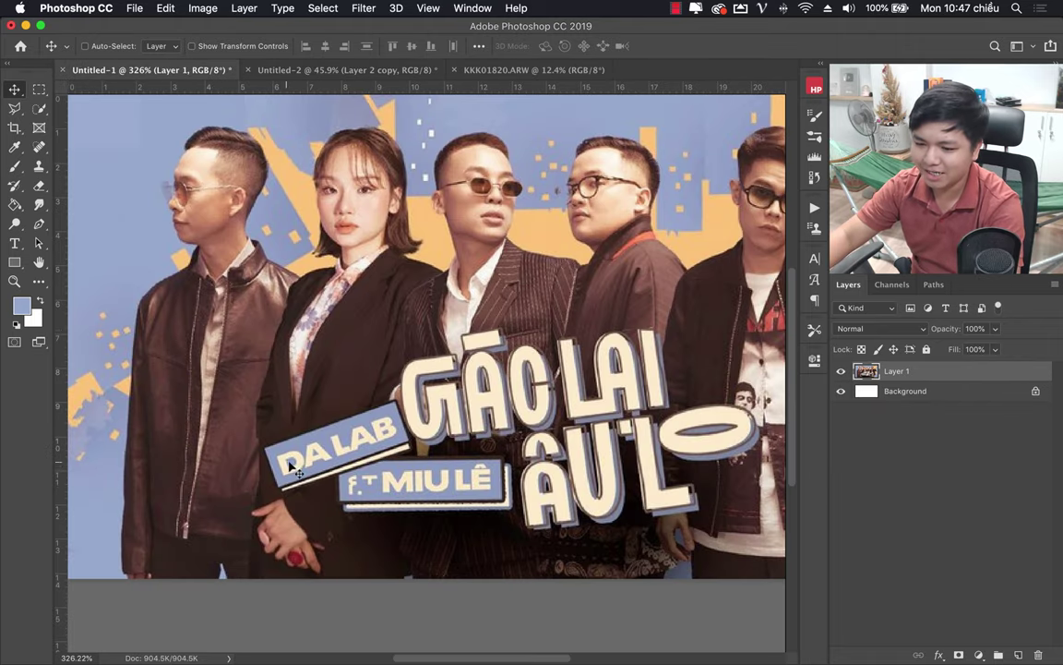
click(305, 69)
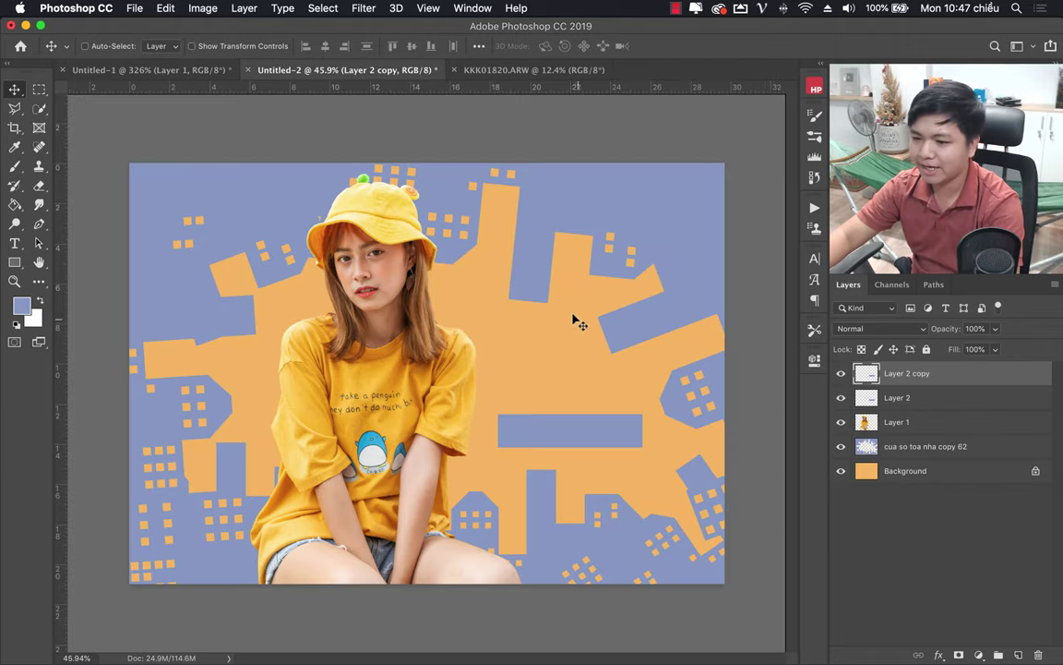
Give Layer 2 copy a 16 px solid-colour outside stroke in near-black 313030.
right_click(970, 379)
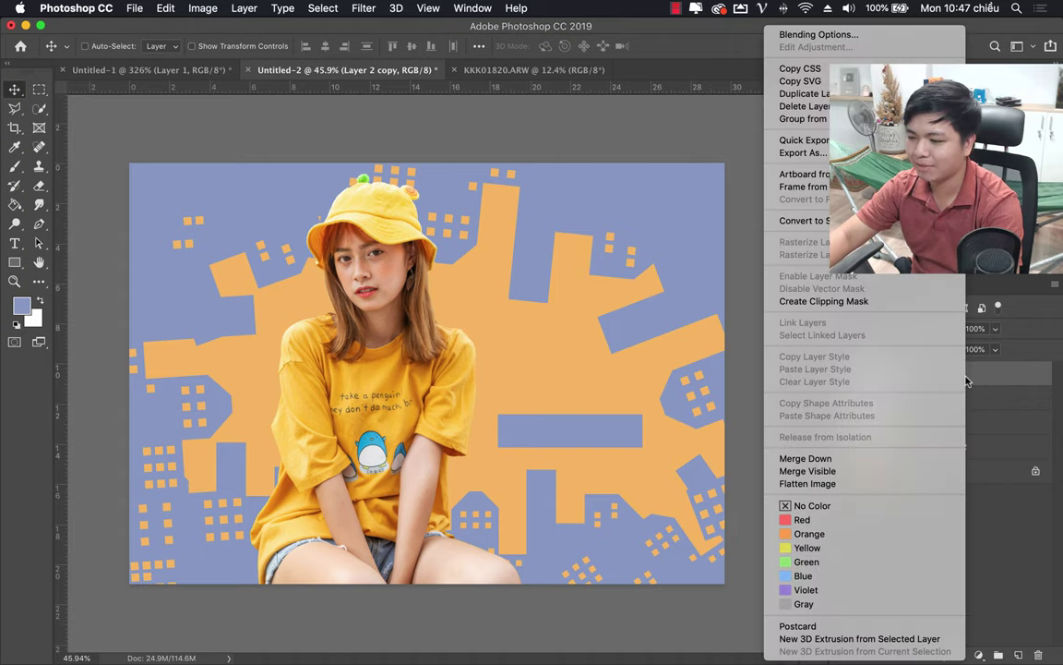
click(818, 34)
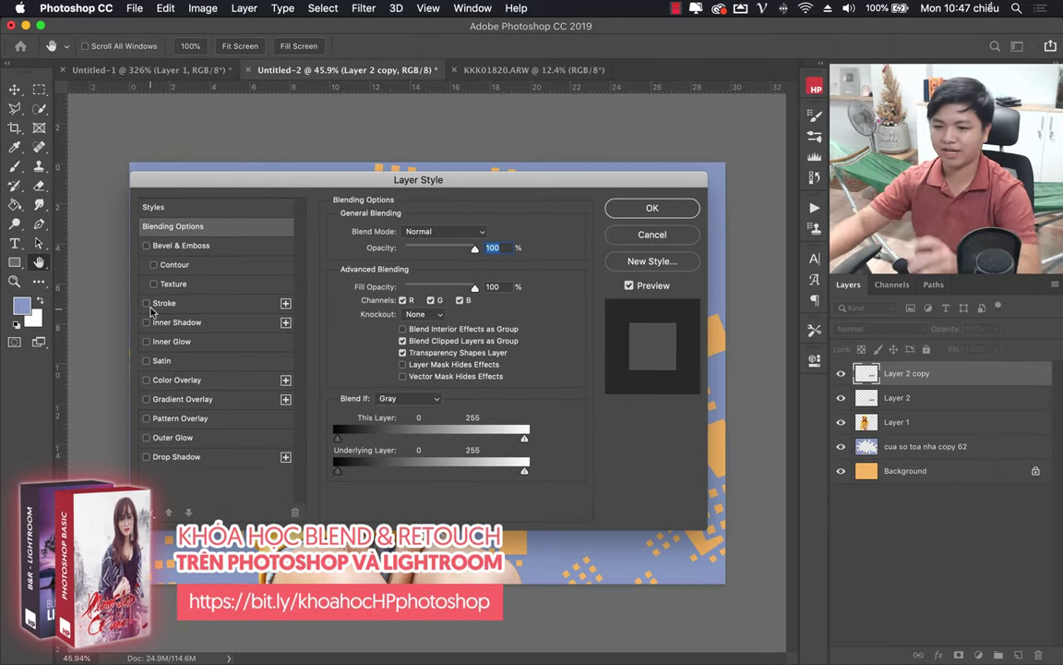
click(164, 304)
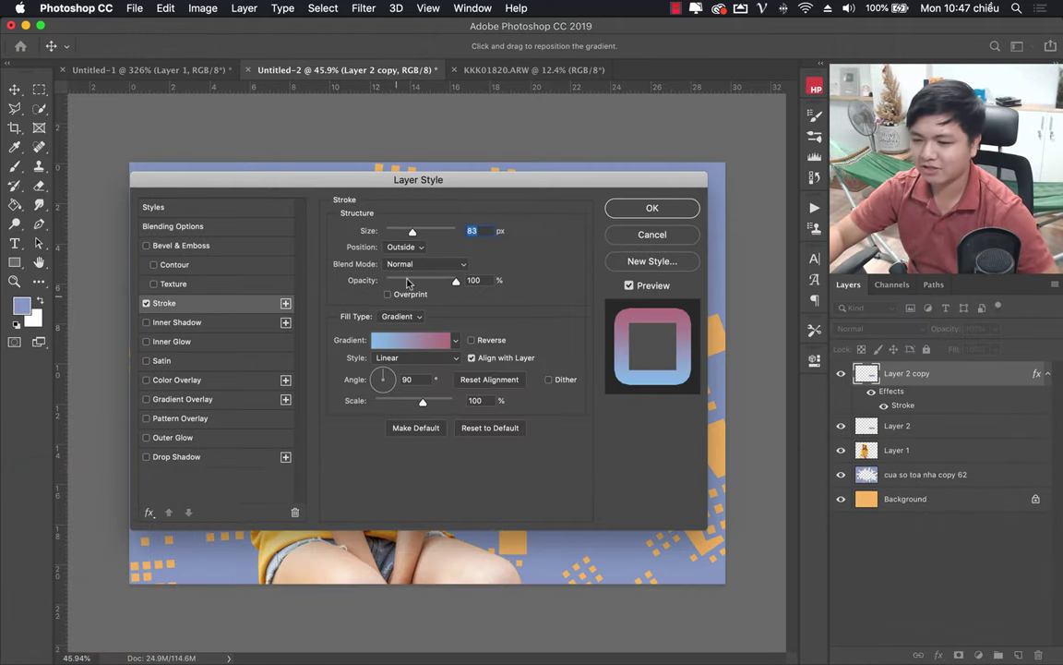
click(403, 316)
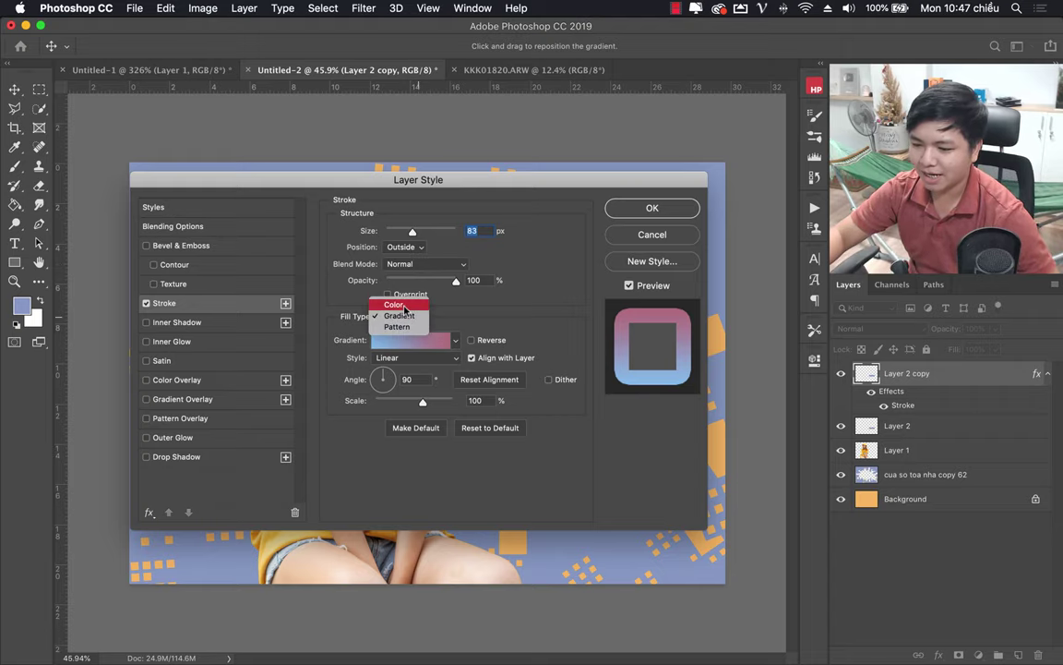
click(404, 308)
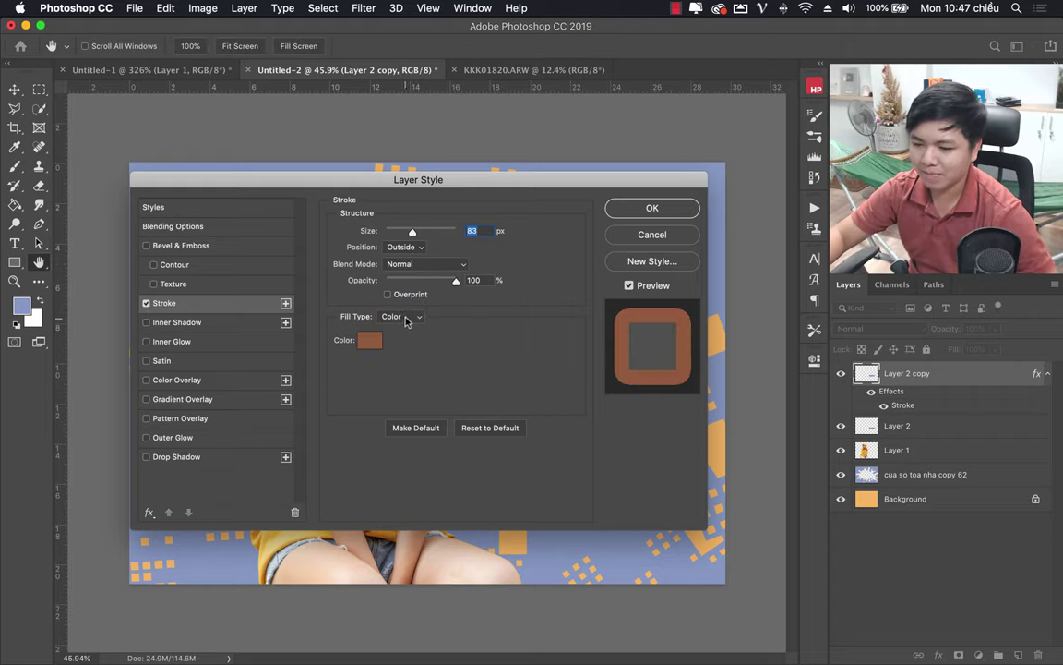
drag(538, 175, 588, 456)
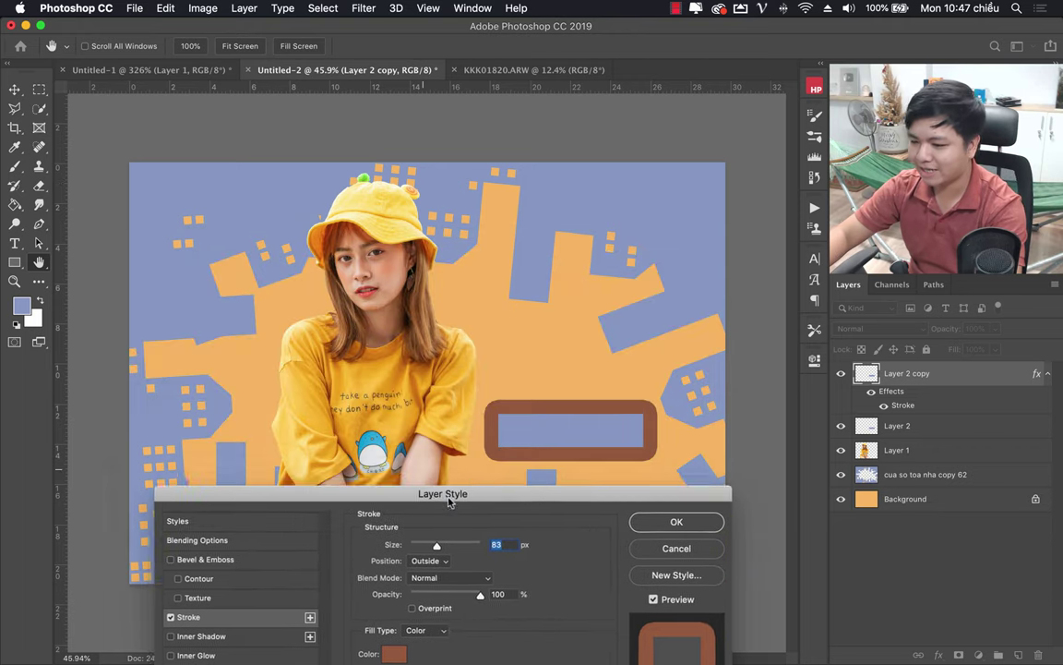
drag(464, 520, 445, 522)
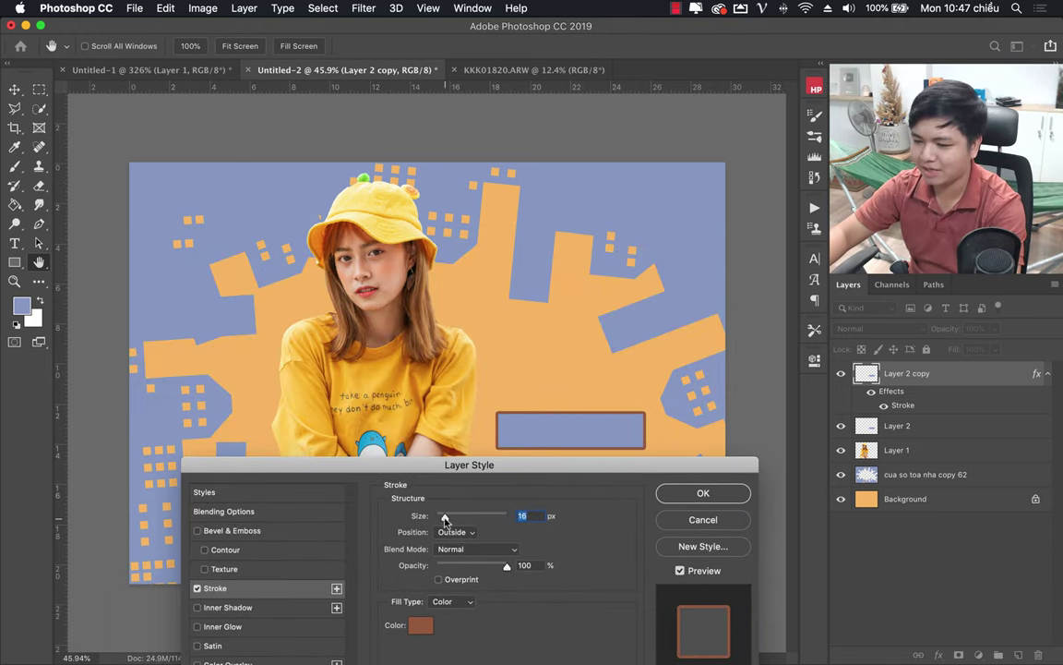
click(419, 625)
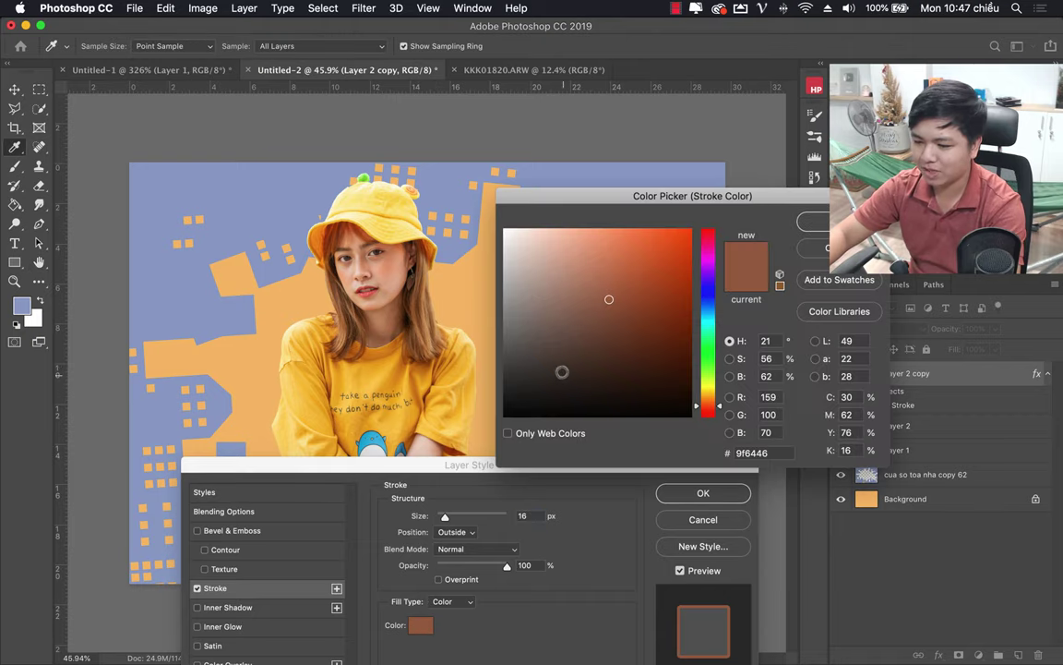
drag(561, 371, 509, 380)
key(Return)
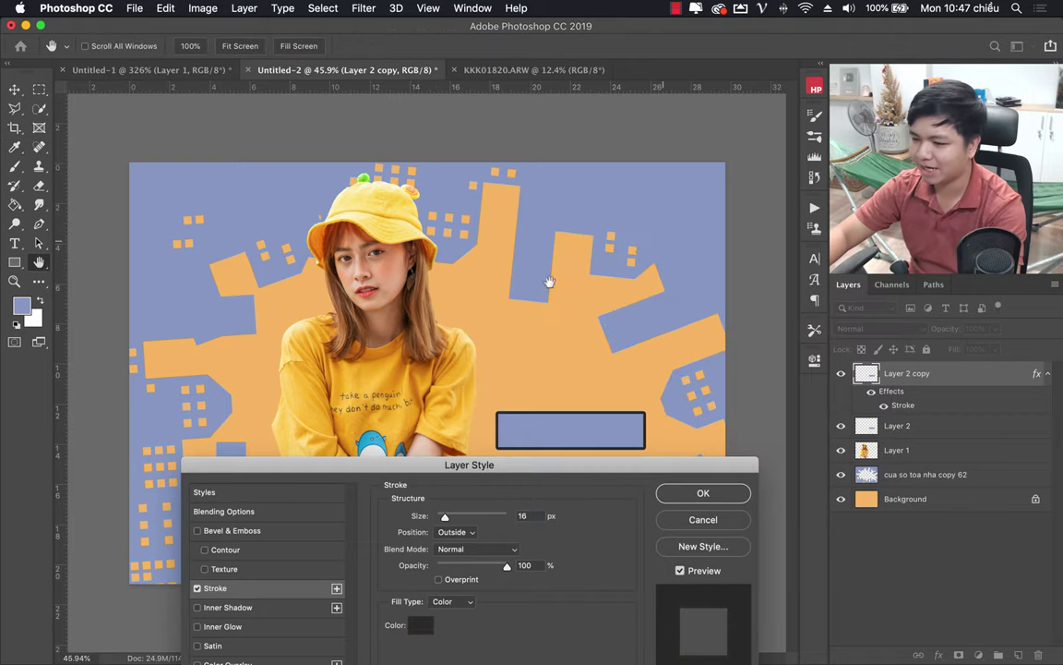
drag(531, 464, 525, 269)
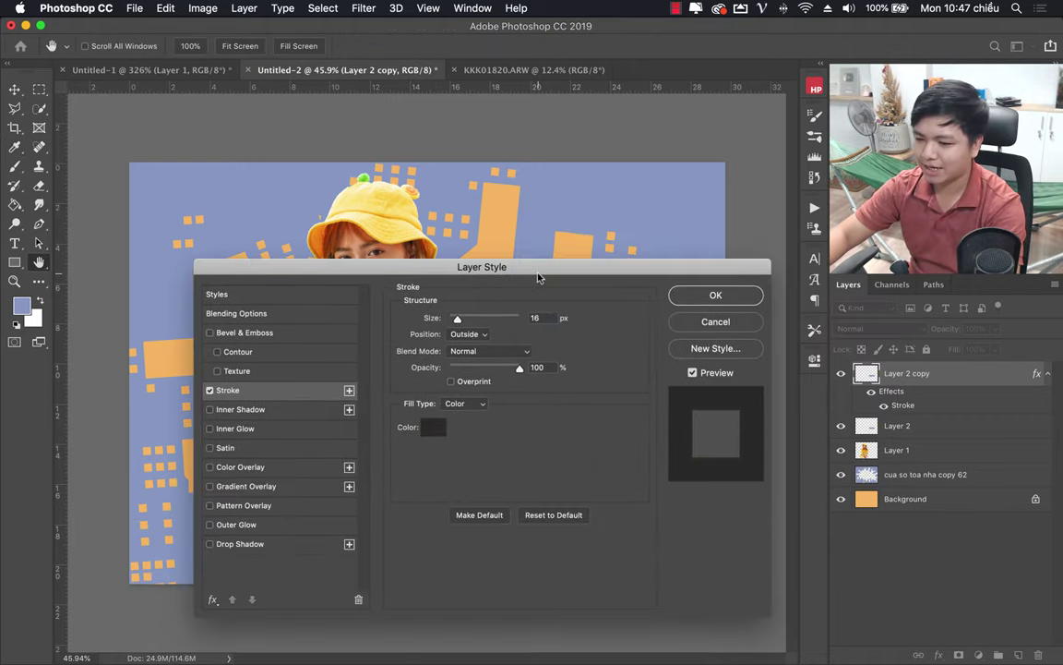
click(716, 303)
Raise the outlined Layer 2 copy about 18 px so the original blue bar shows beneath.
click(842, 374)
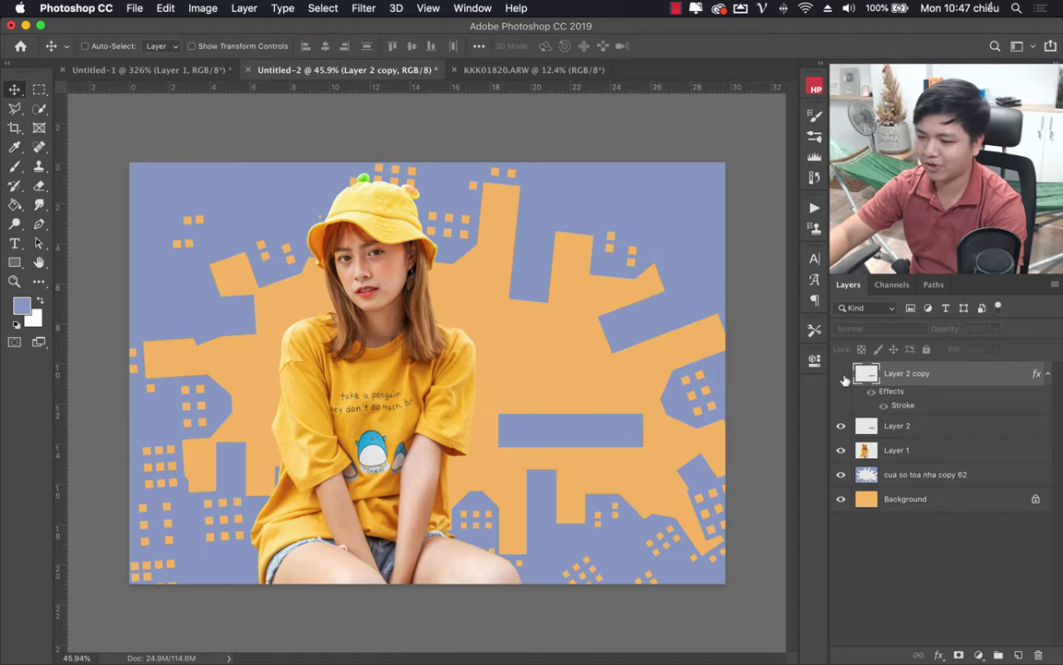
drag(496, 418, 497, 401)
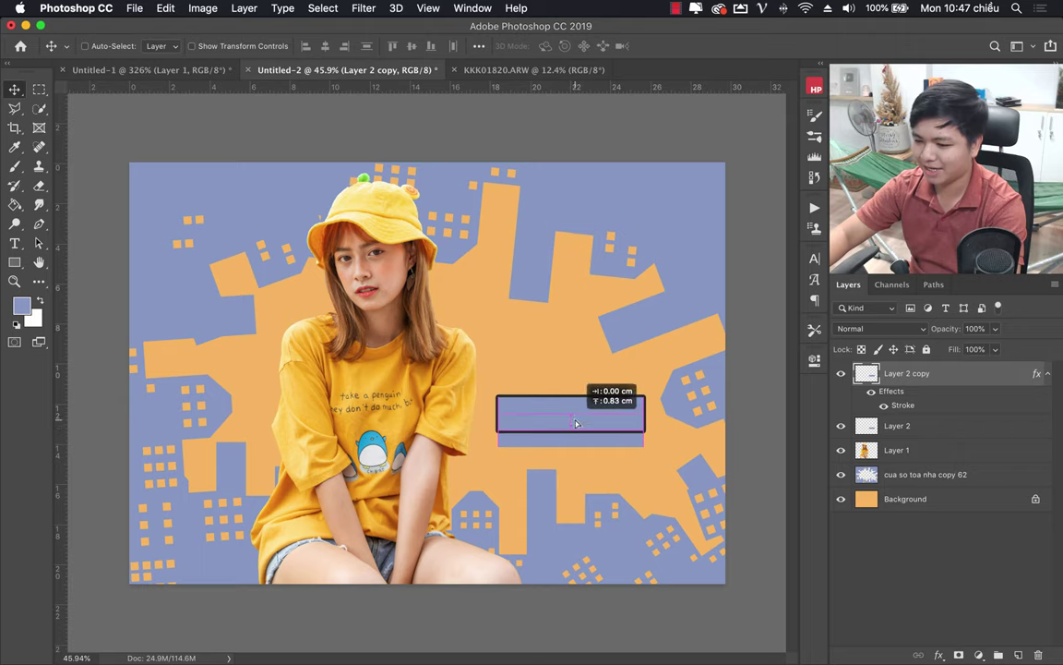
click(941, 431)
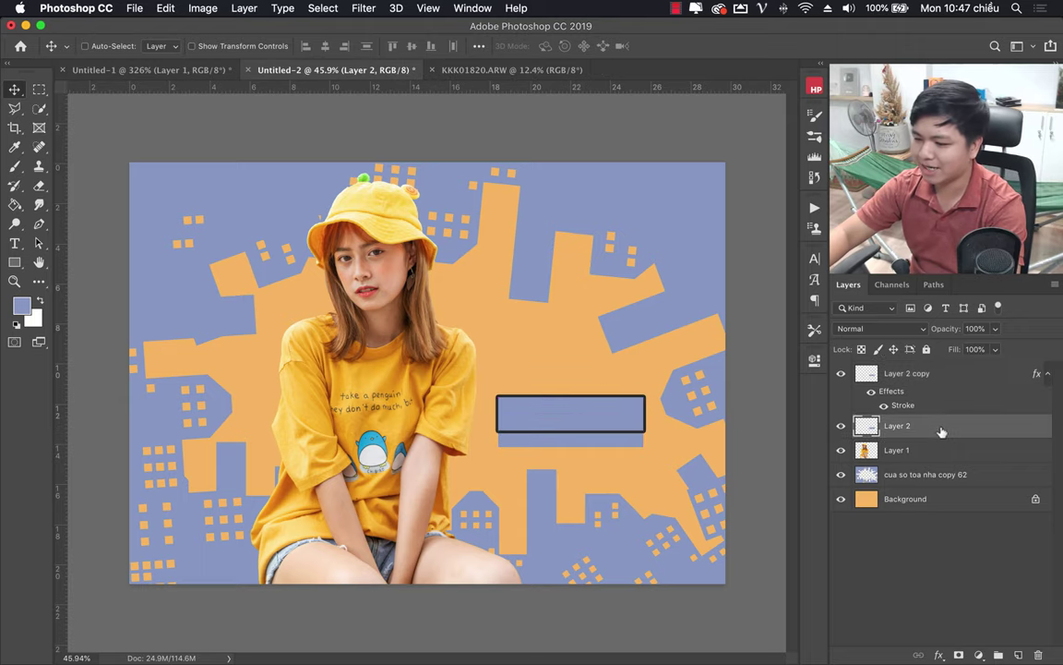
right_click(940, 431)
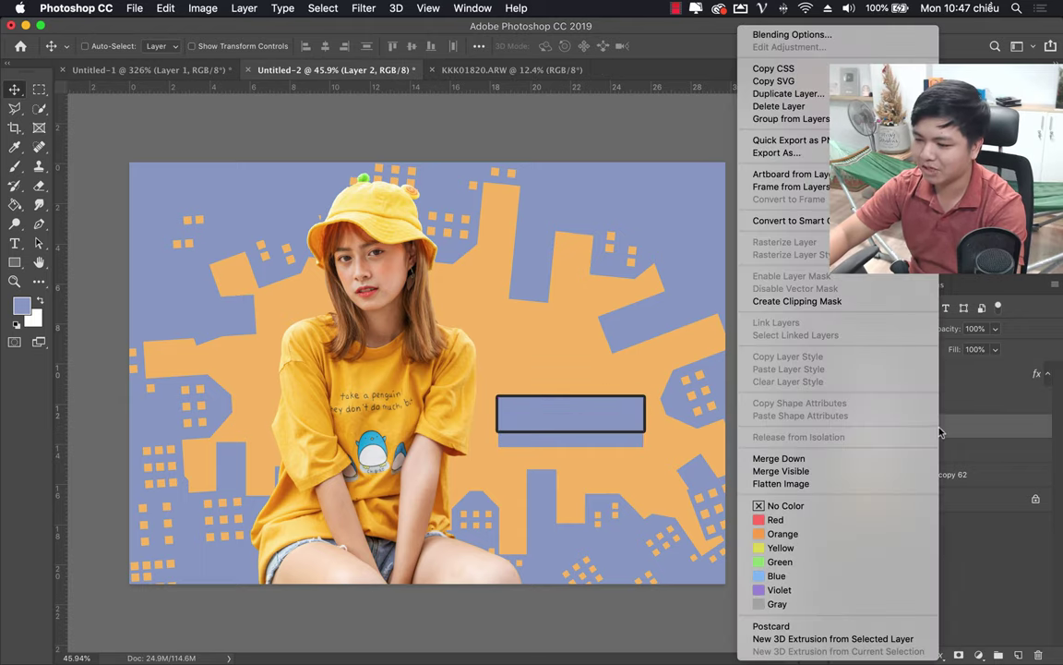
Open Layer 2's layer style without changes and compare with the Da Lab reference.
click(803, 34)
mouse_move(471, 268)
mouse_down()
mouse_move(730, 404)
mouse_move(691, 184)
mouse_up()
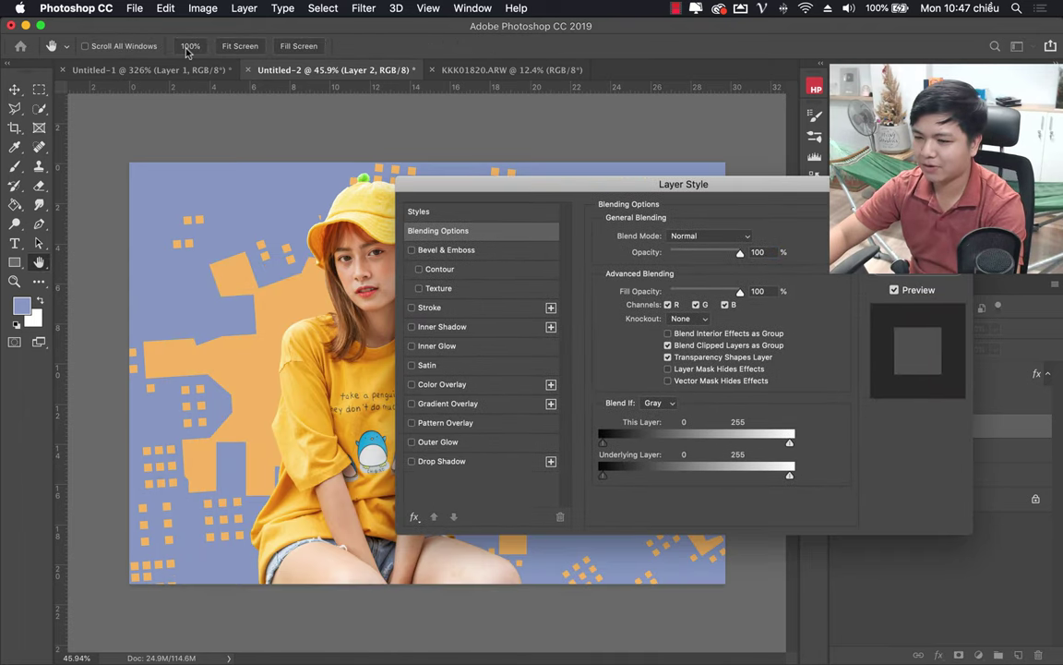
key(Return)
click(148, 69)
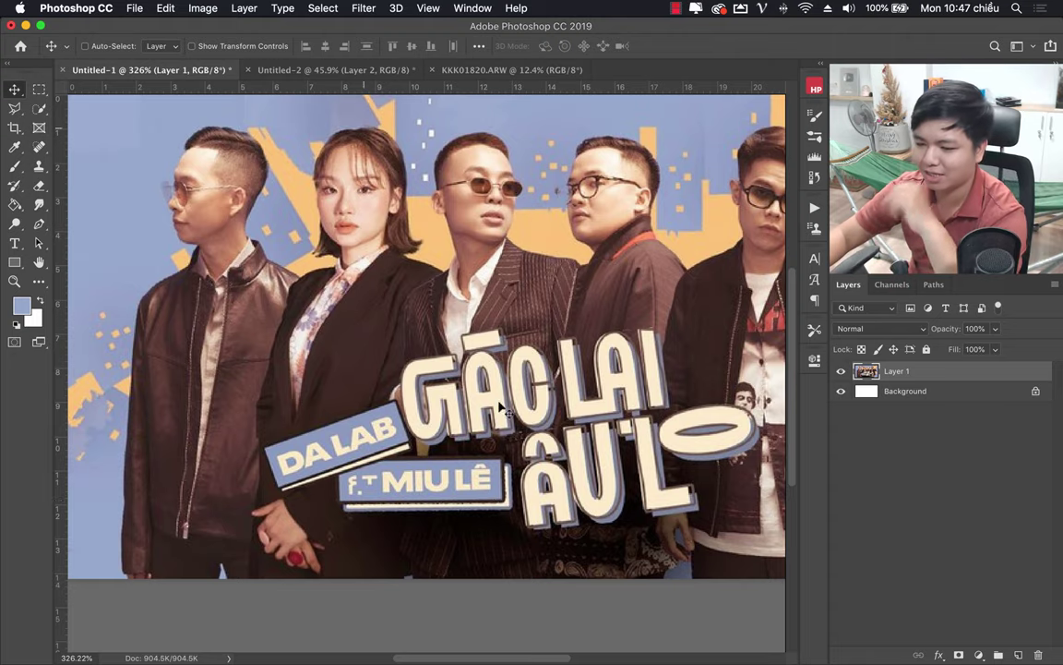
click(337, 70)
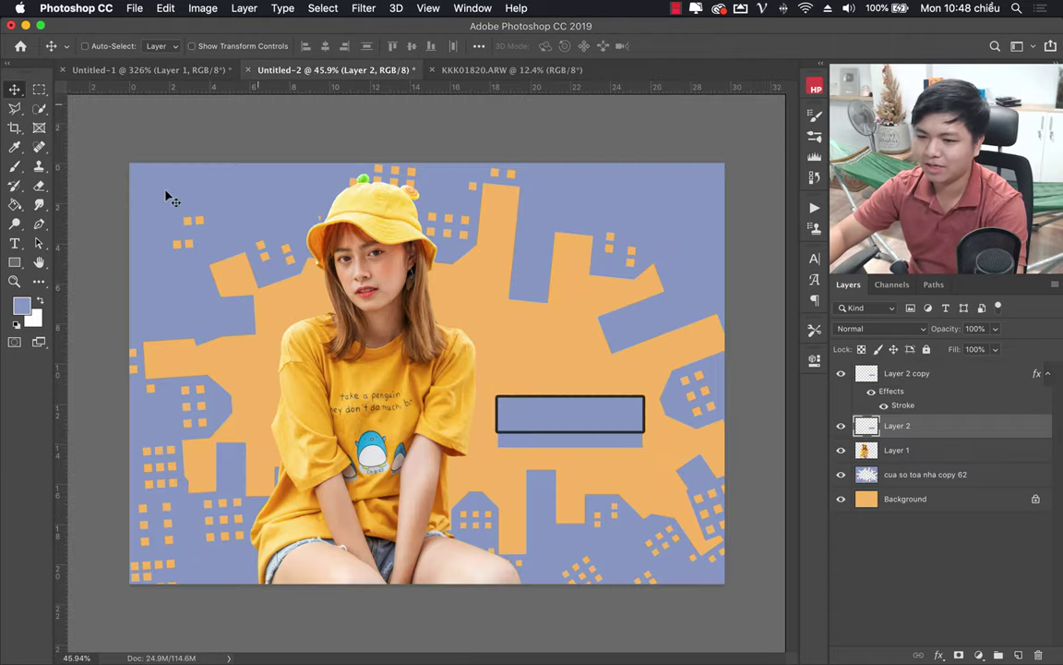
Add a stroke to Layer 2 using the sampled blue-grey background colour.
right_click(968, 435)
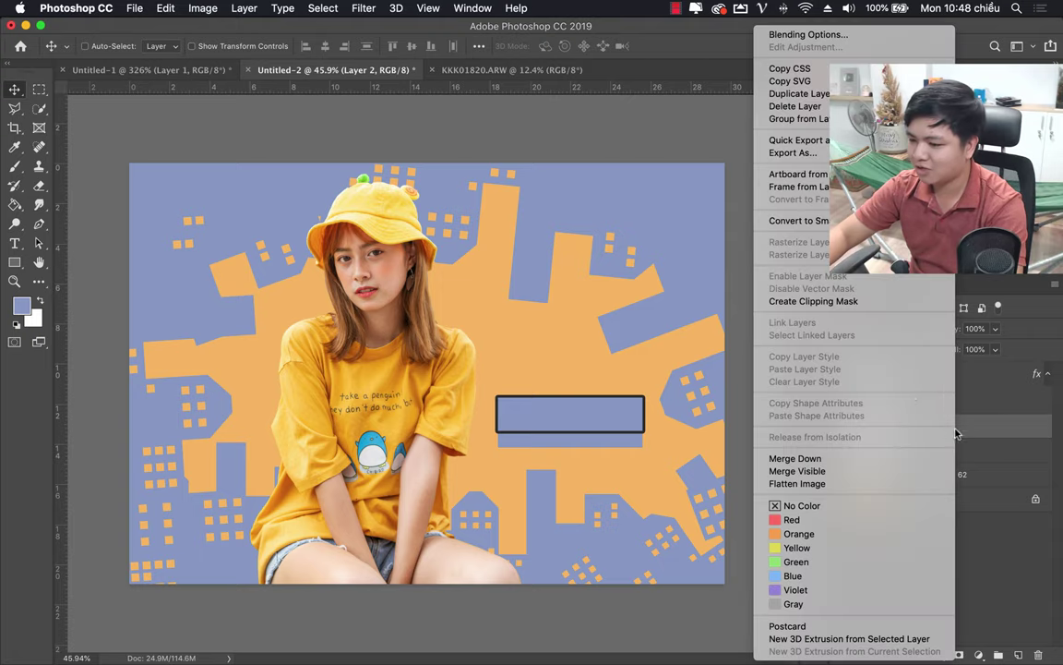
click(794, 34)
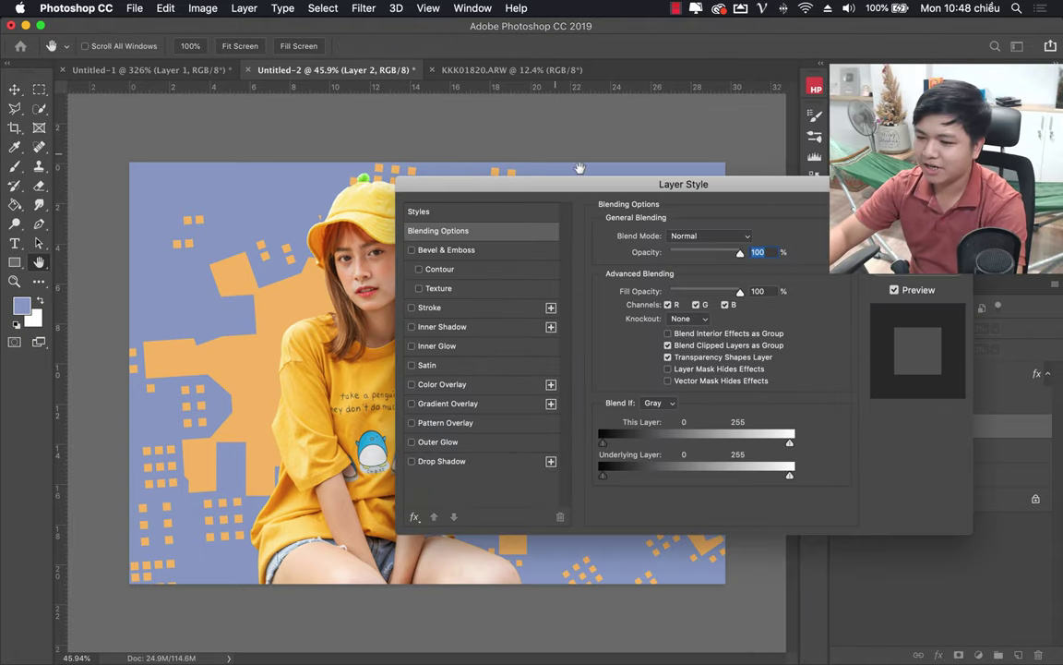
drag(607, 184, 777, 174)
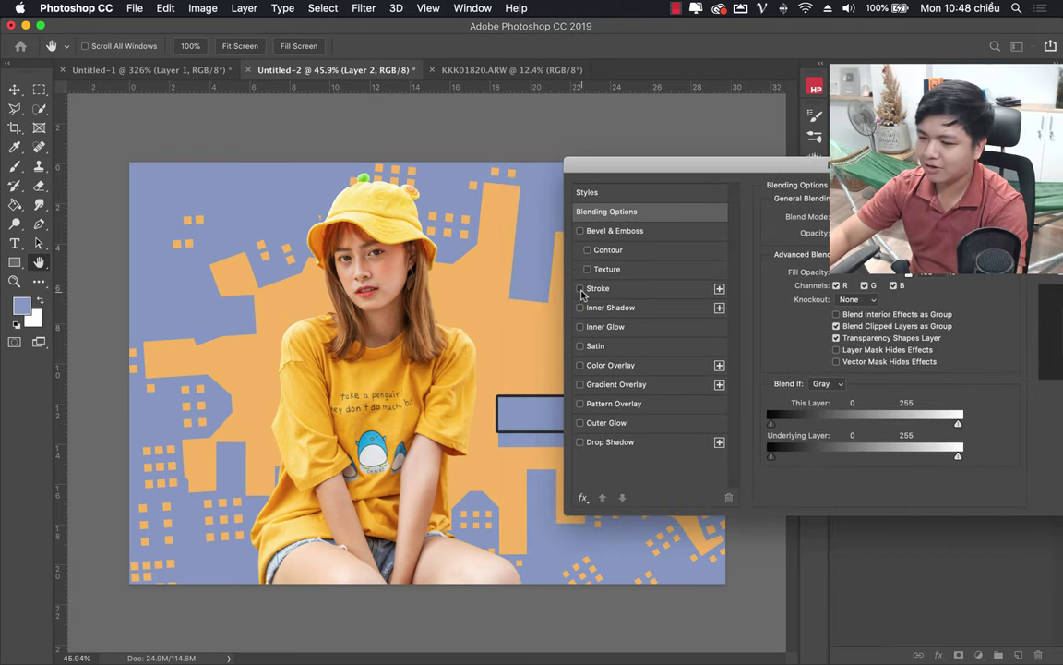
click(581, 289)
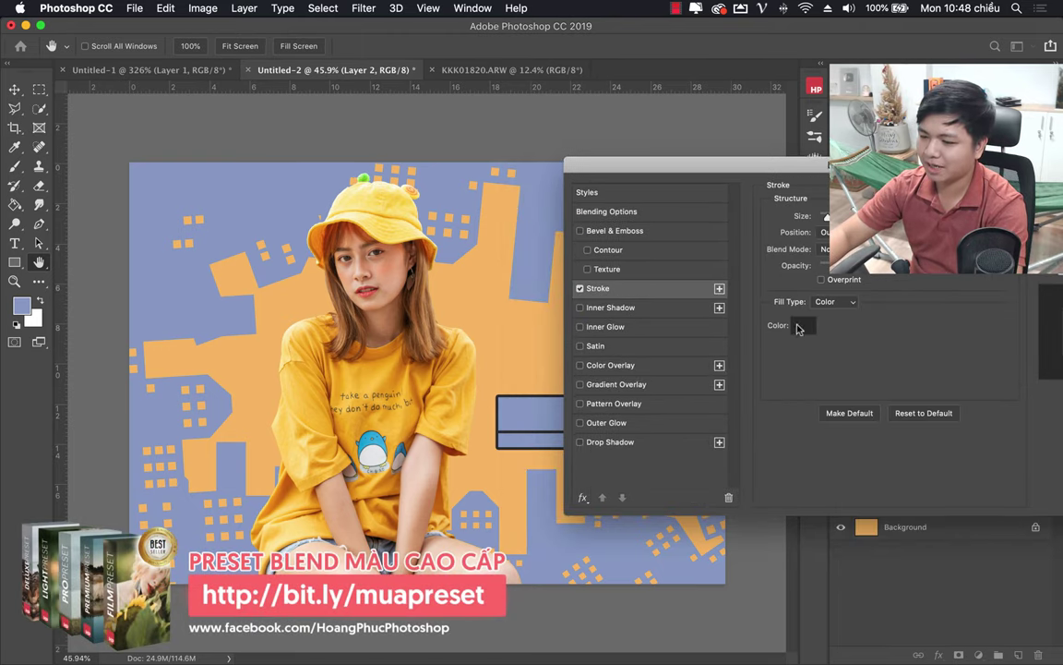
click(802, 325)
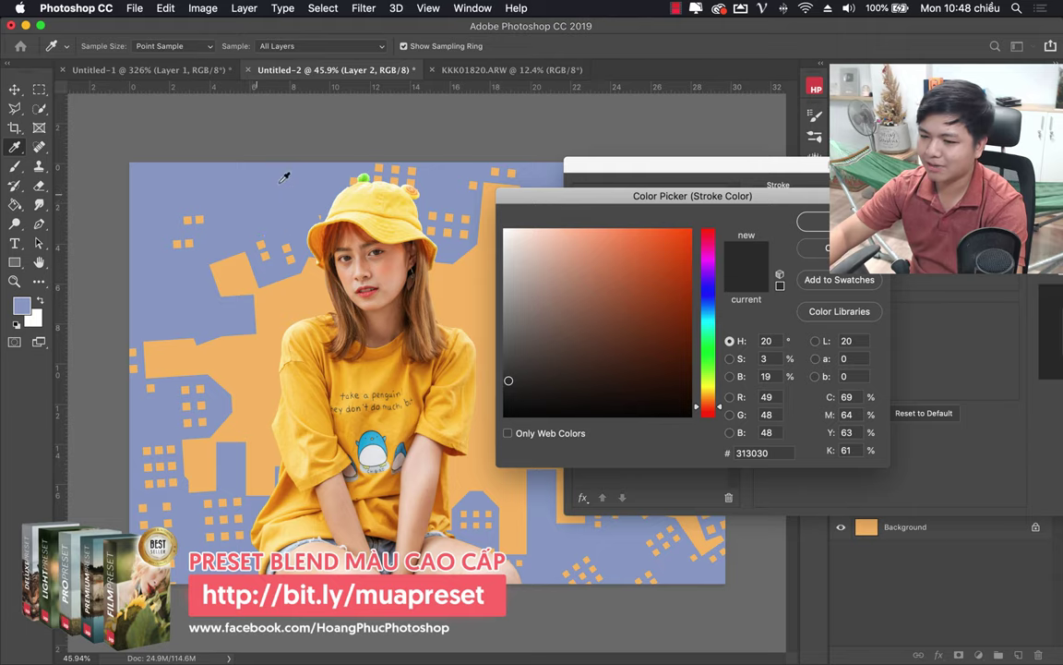
click(814, 222)
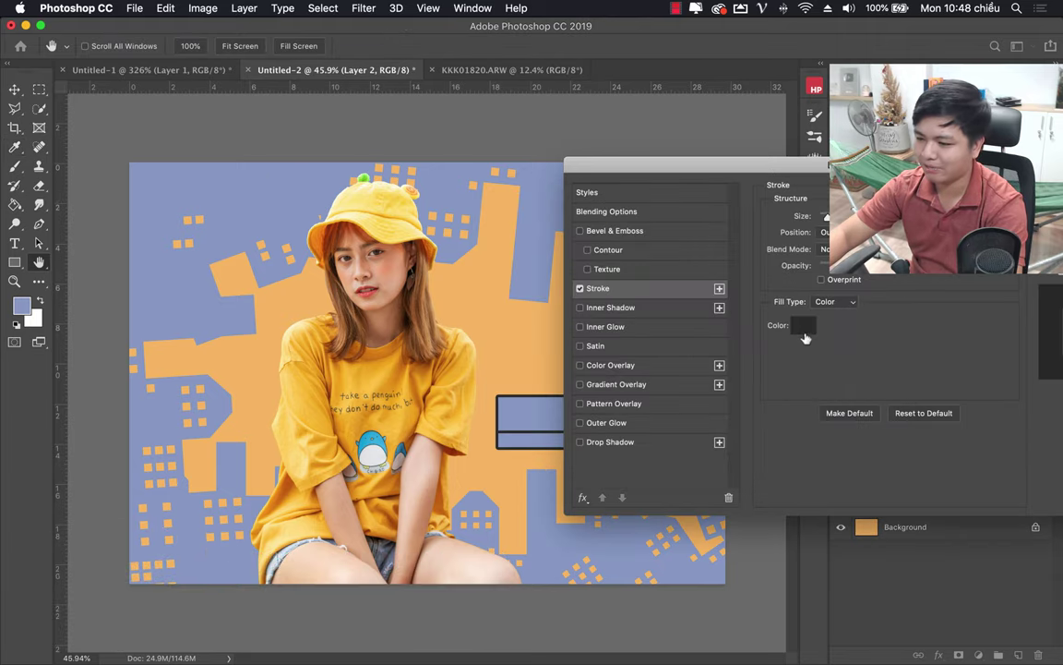
click(803, 328)
click(287, 173)
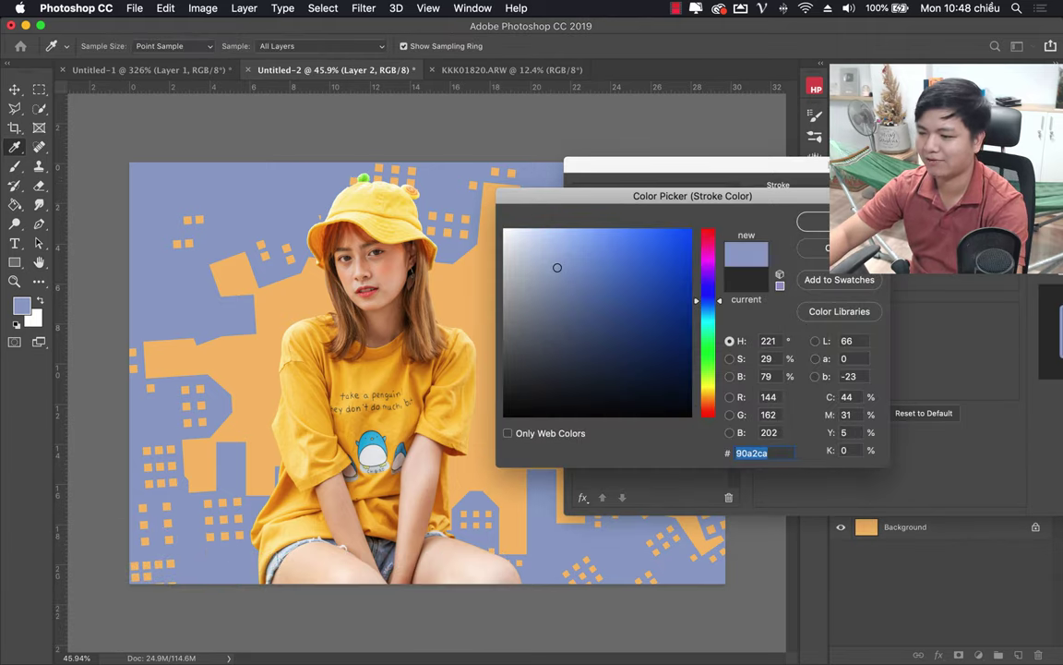
click(816, 221)
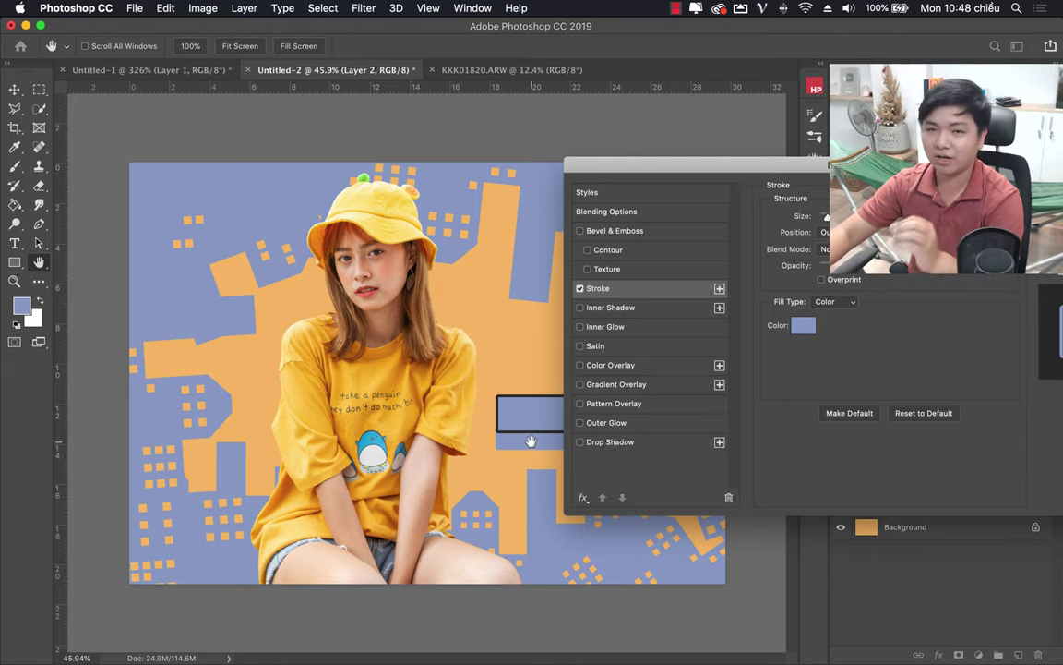
Add a pale cream colour overlay to Layer 2.
click(597, 369)
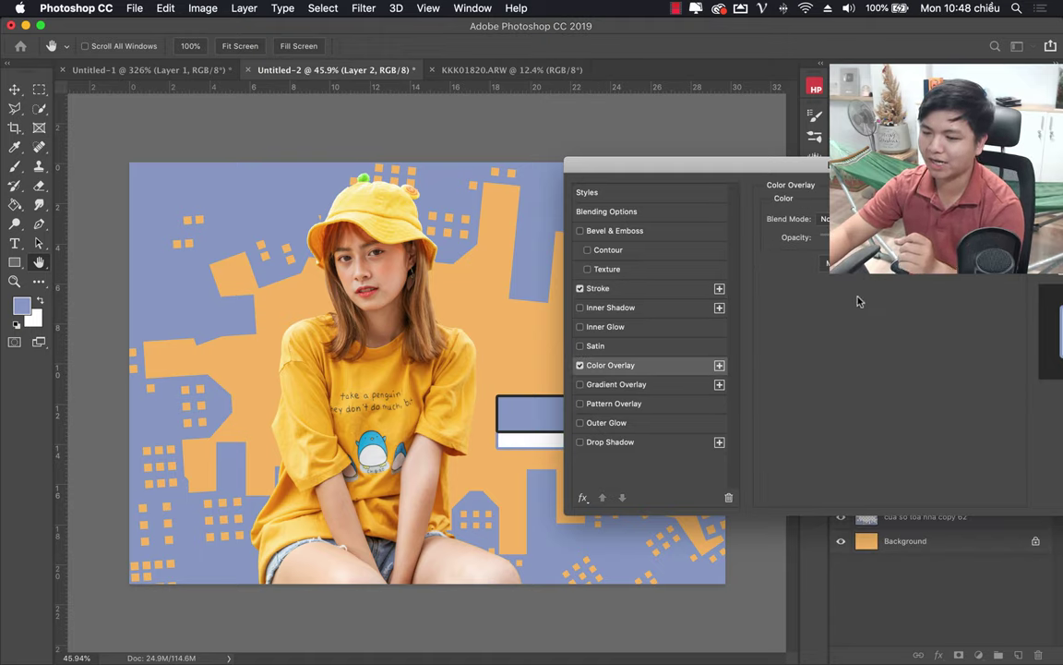
click(921, 219)
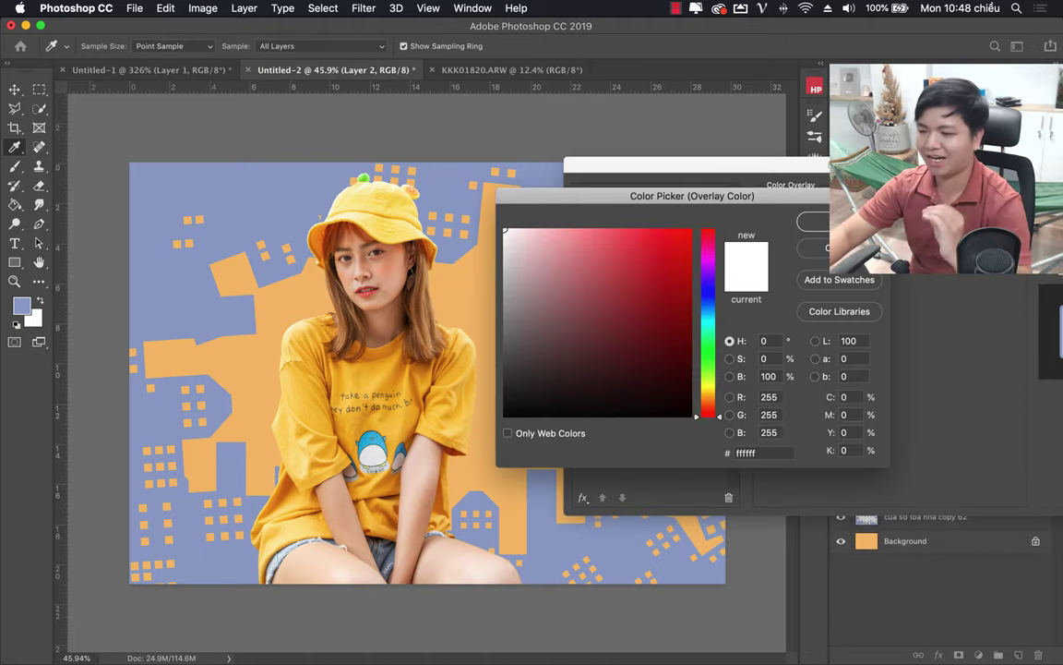
drag(602, 205, 723, 214)
drag(825, 423, 821, 397)
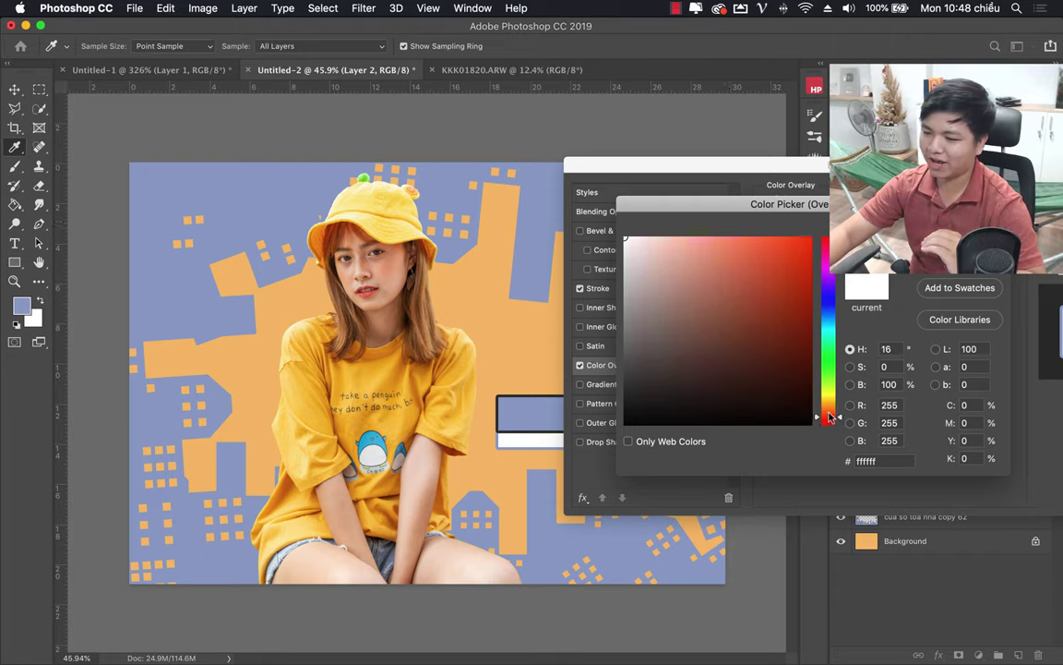
mouse_move(686, 309)
mouse_down()
mouse_move(671, 238)
mouse_move(658, 249)
mouse_up()
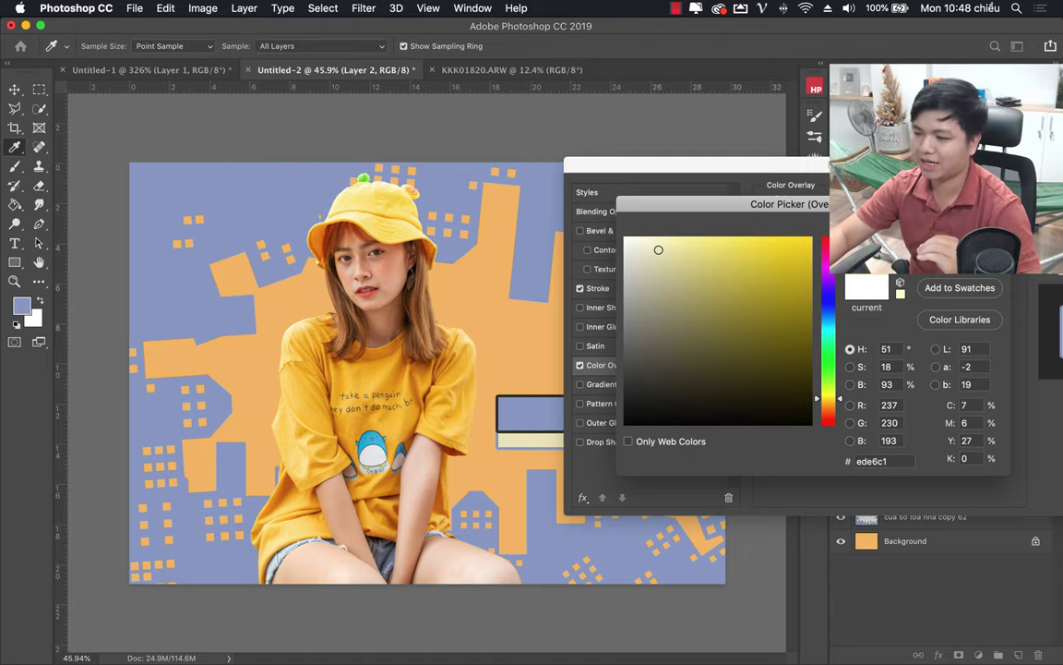
key(Return)
key(Return)
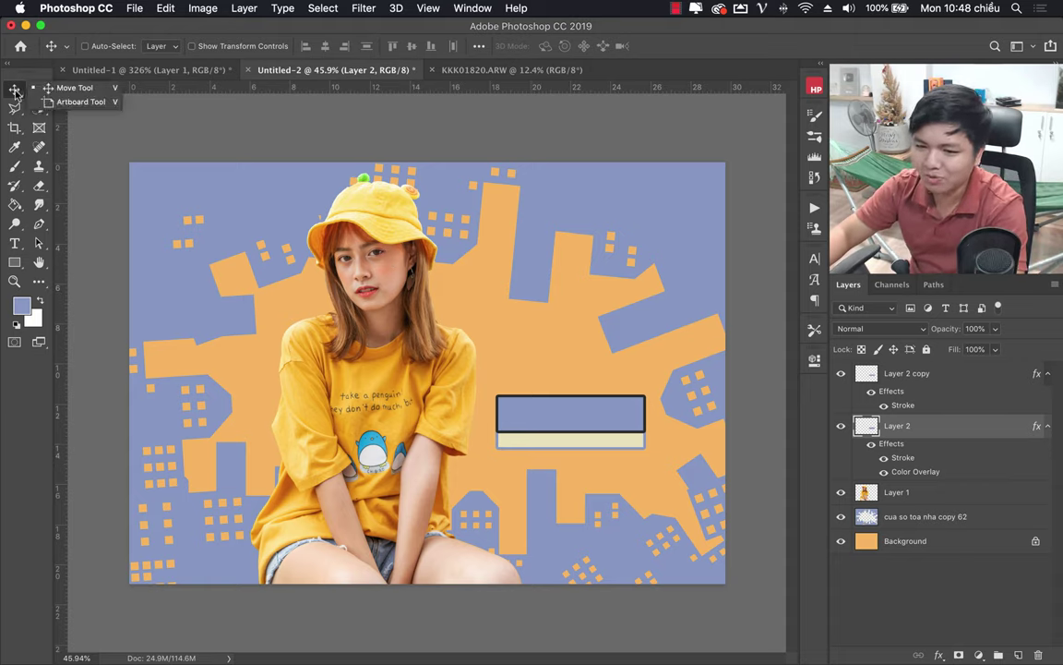
Offset the cream box down-right behind the blue bar and zoom out.
drag(632, 441, 639, 429)
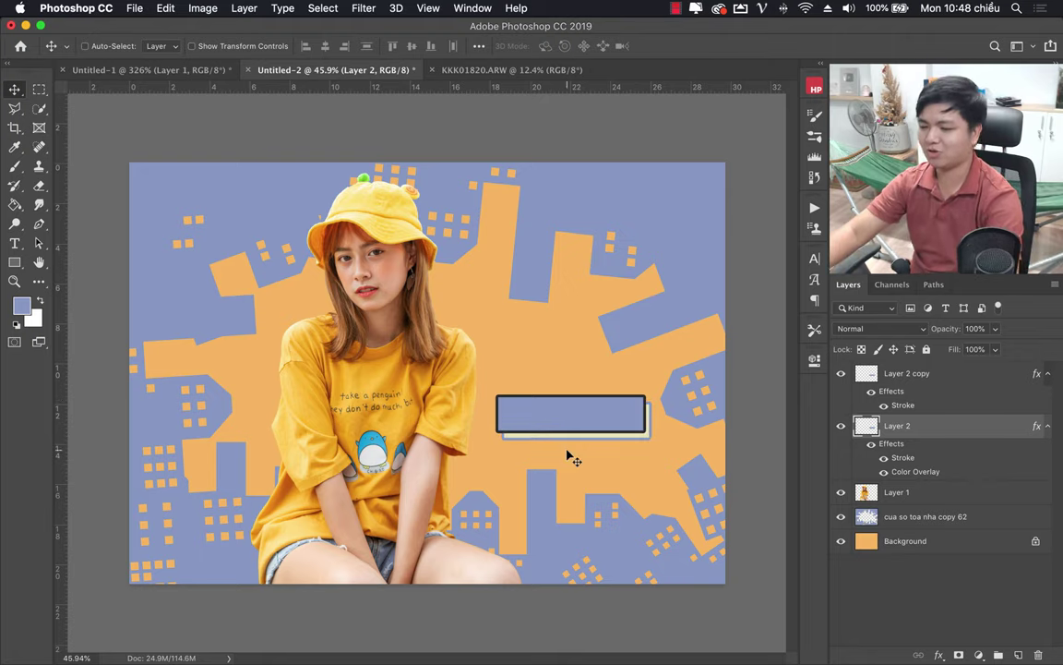
key(z)
mouse_move(523, 381)
mouse_down()
mouse_move(468, 395)
mouse_move(489, 399)
mouse_up()
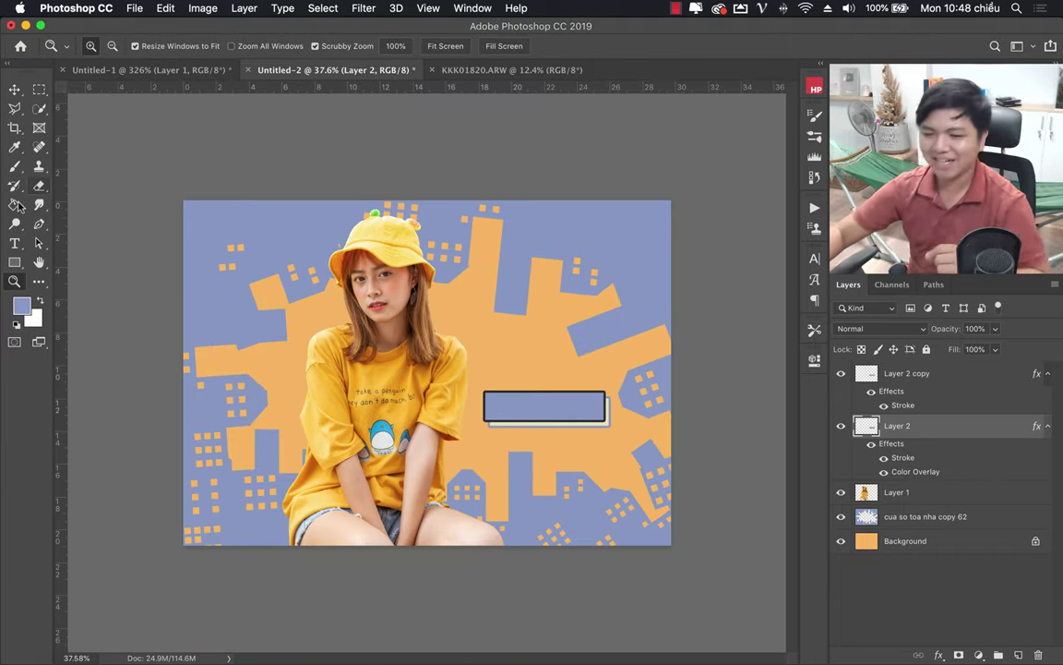
Add a 110 px text layer reading 'HPphotoshop' above the outlined blue bar.
click(15, 244)
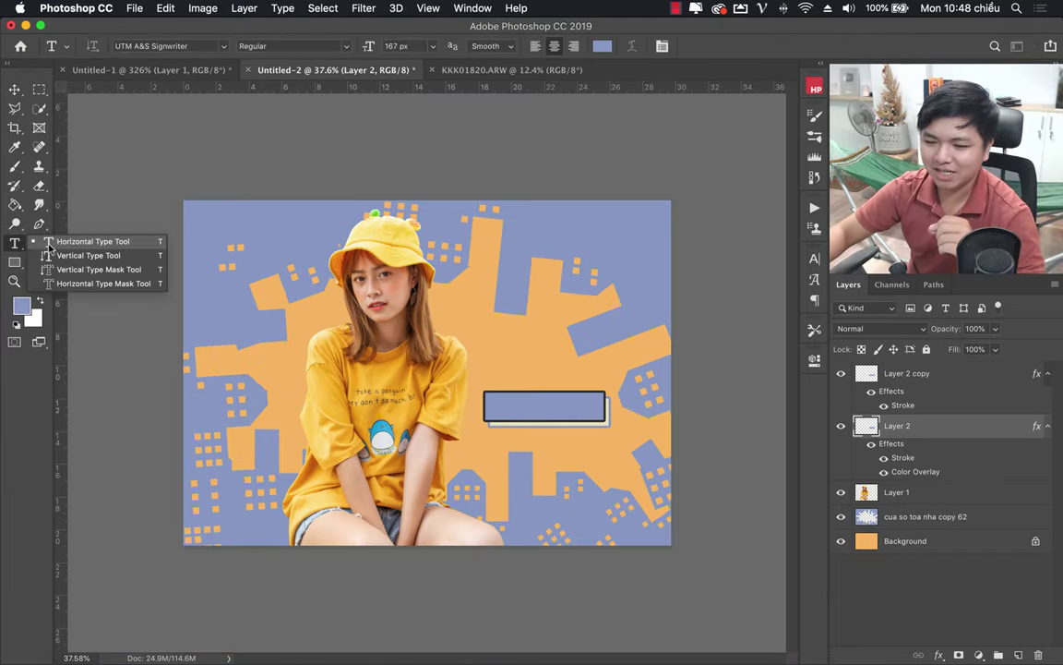
click(13, 245)
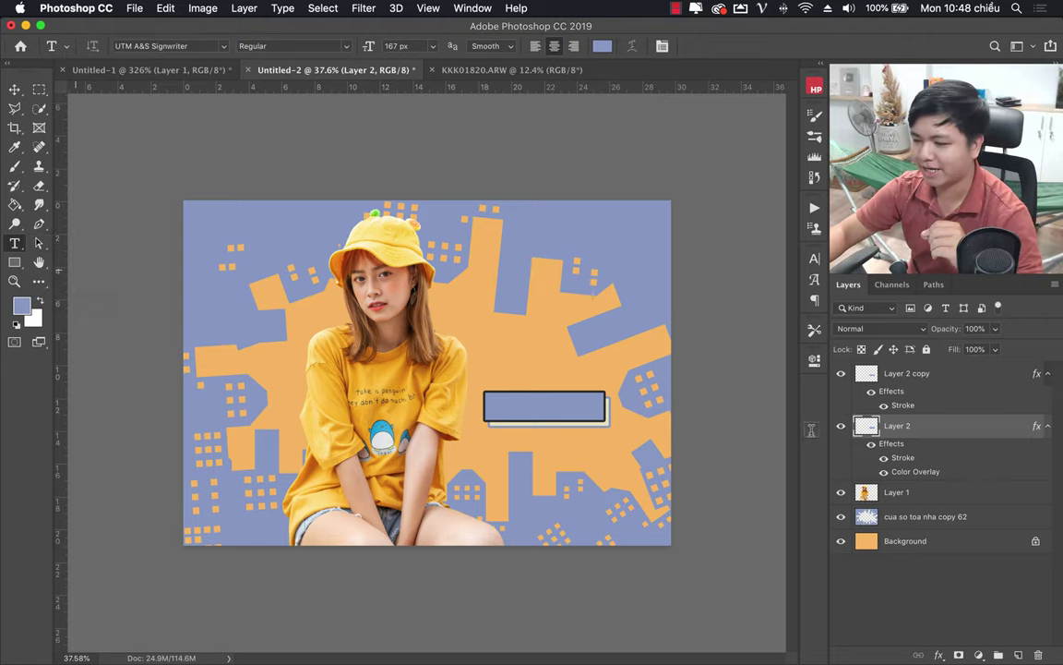
click(951, 379)
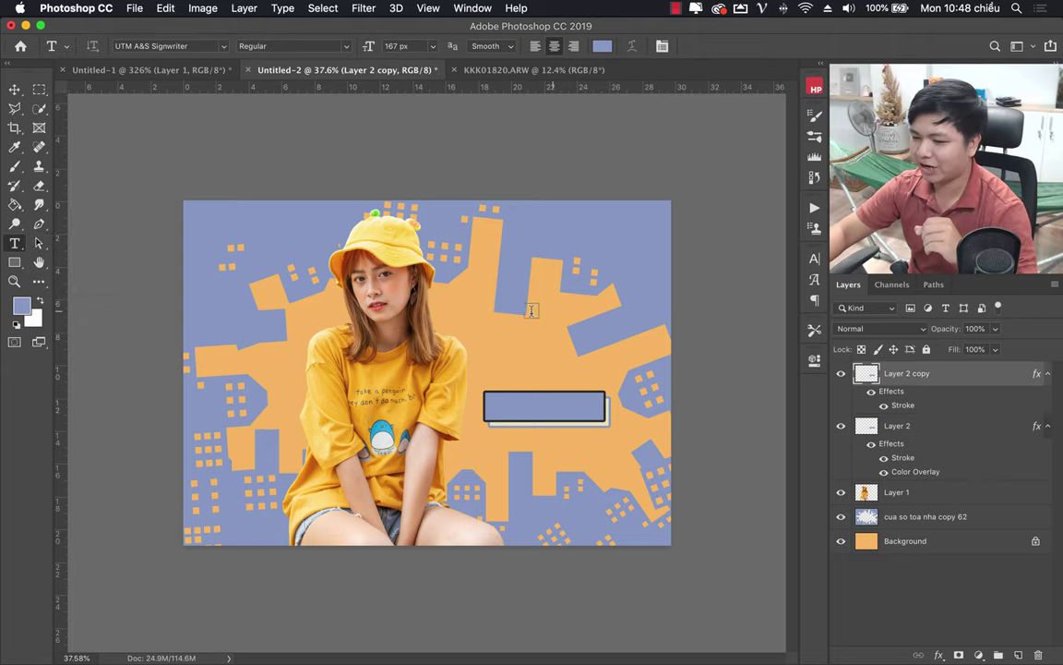
click(505, 361)
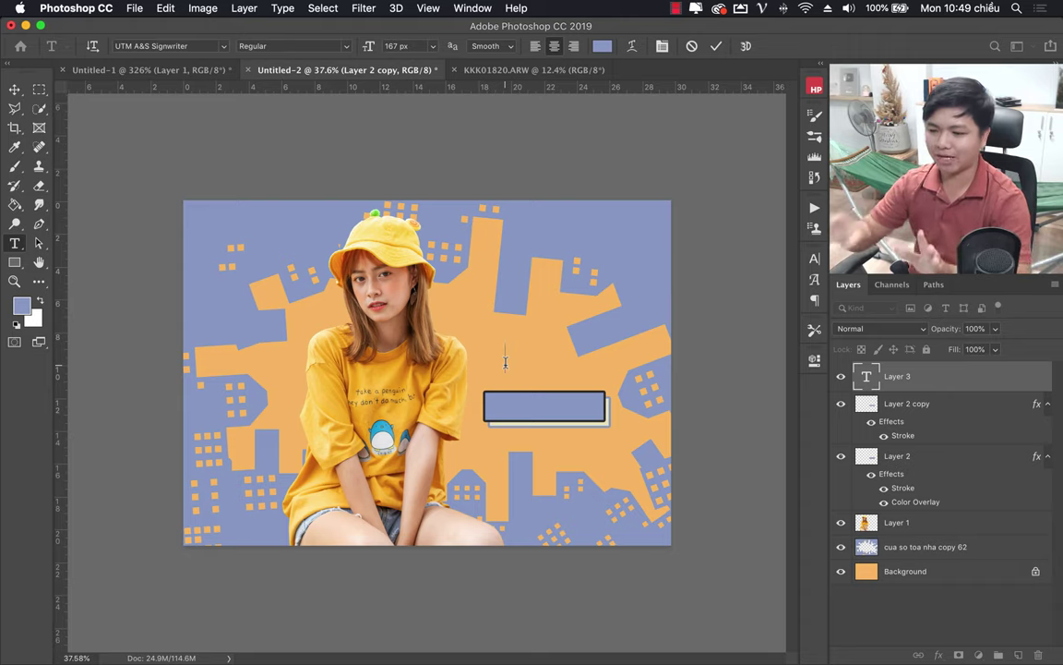
click(395, 47)
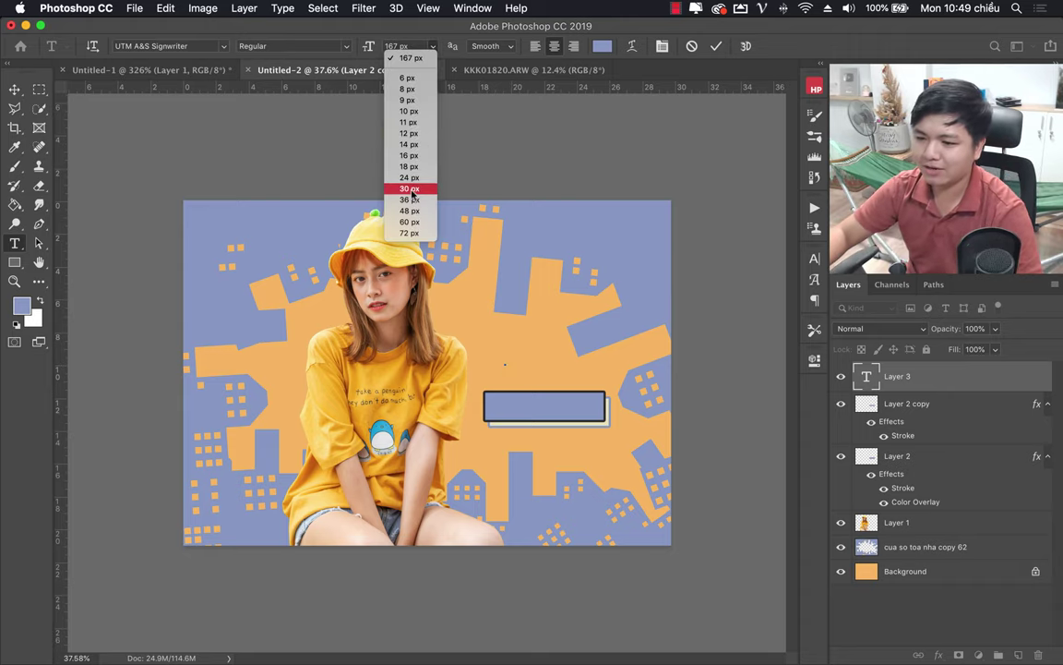
click(394, 46)
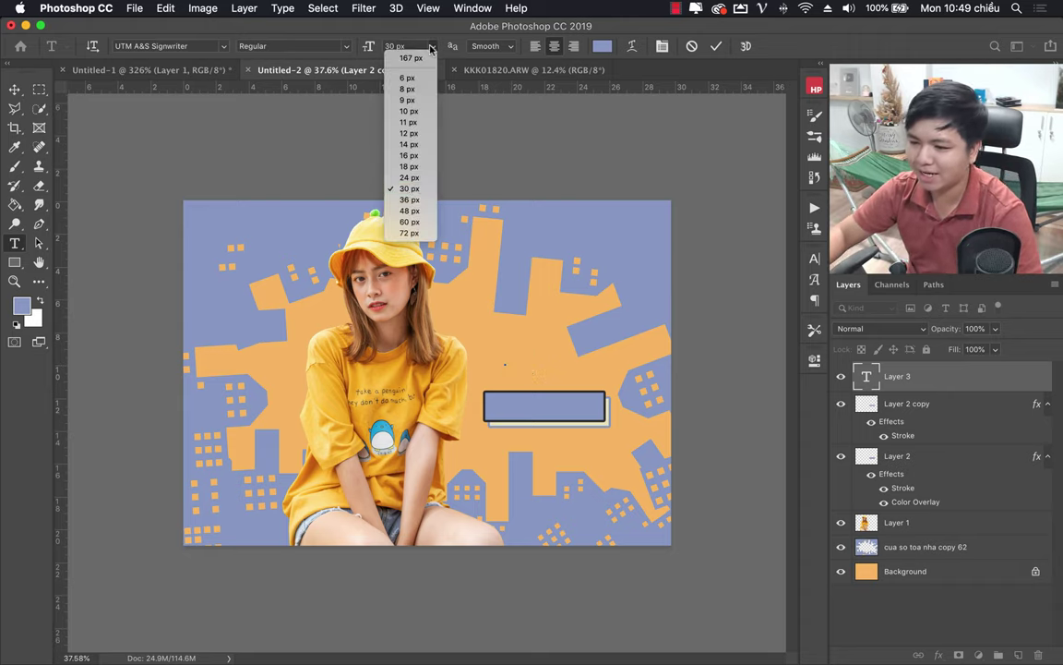
click(369, 212)
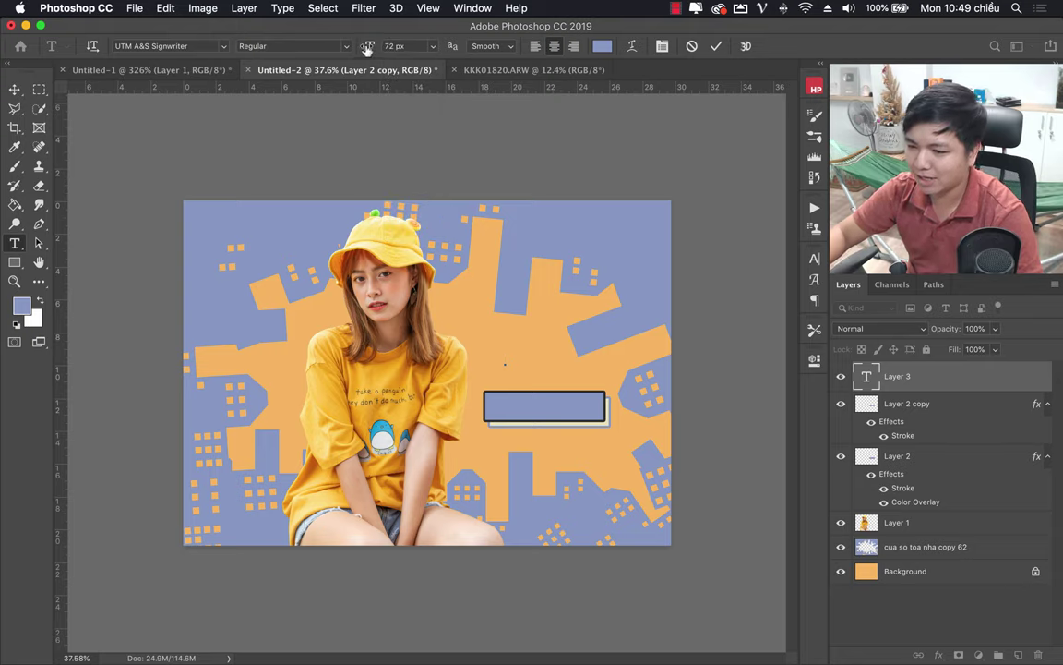
drag(368, 49, 370, 48)
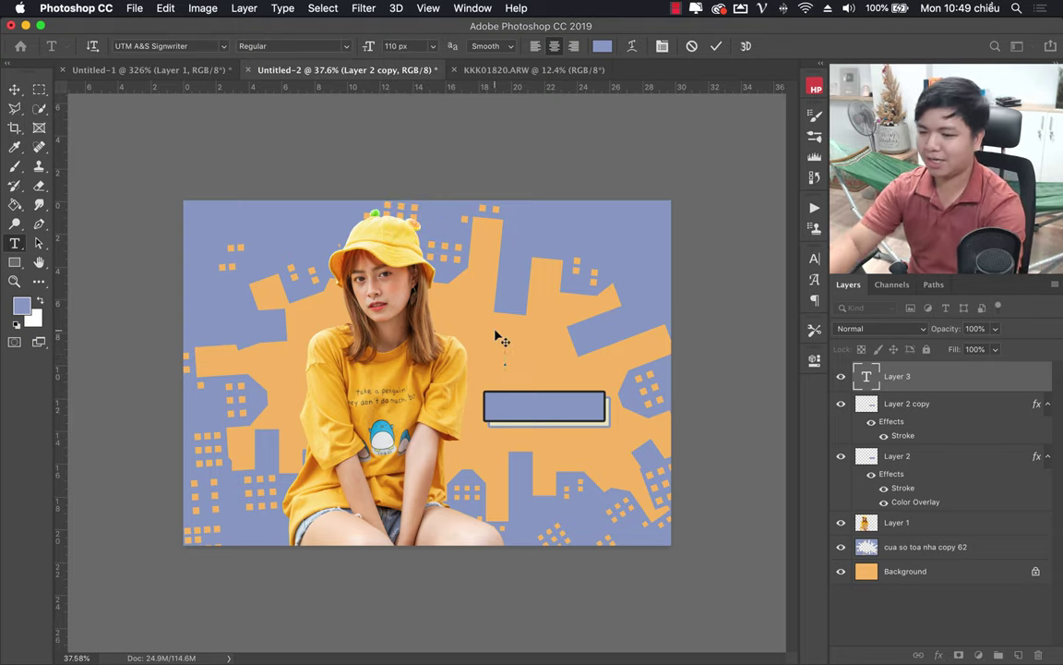
text(Ha)
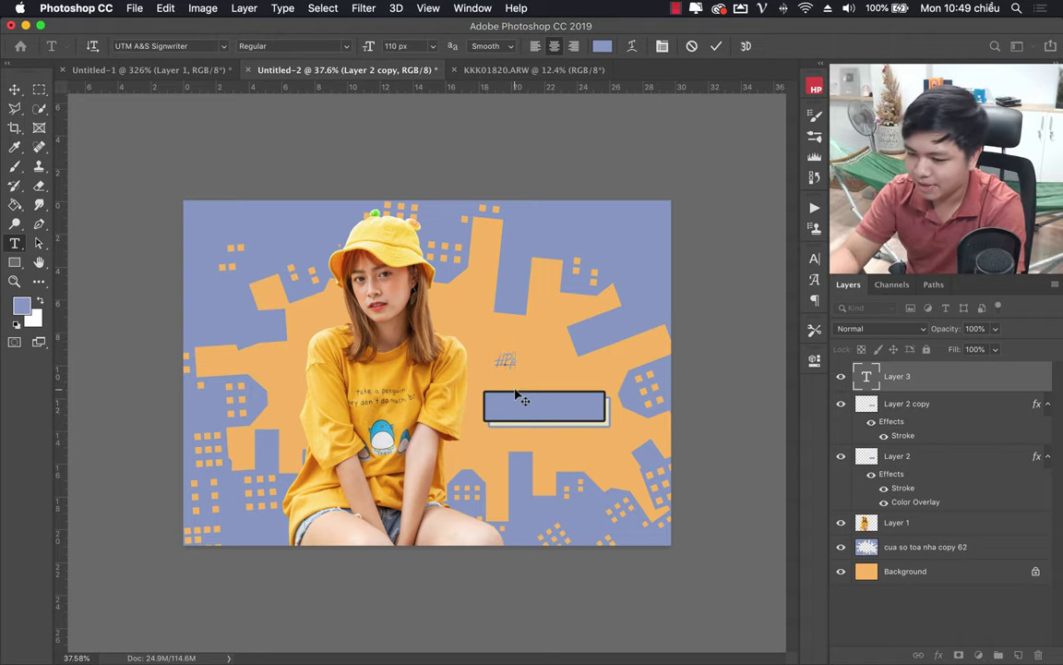
text(photoshop)
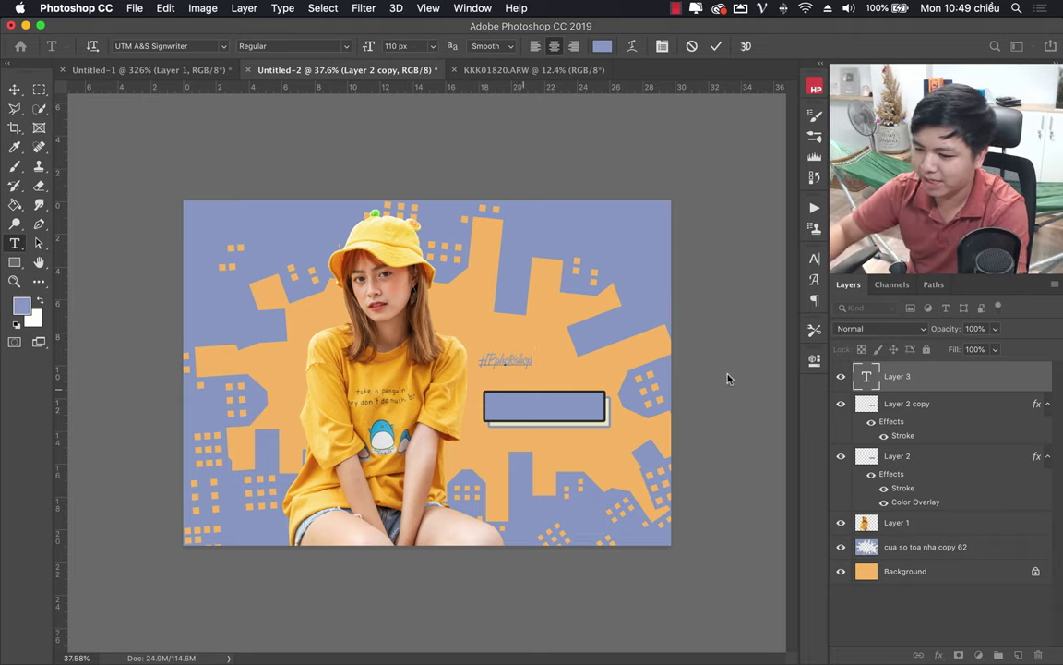
click(949, 378)
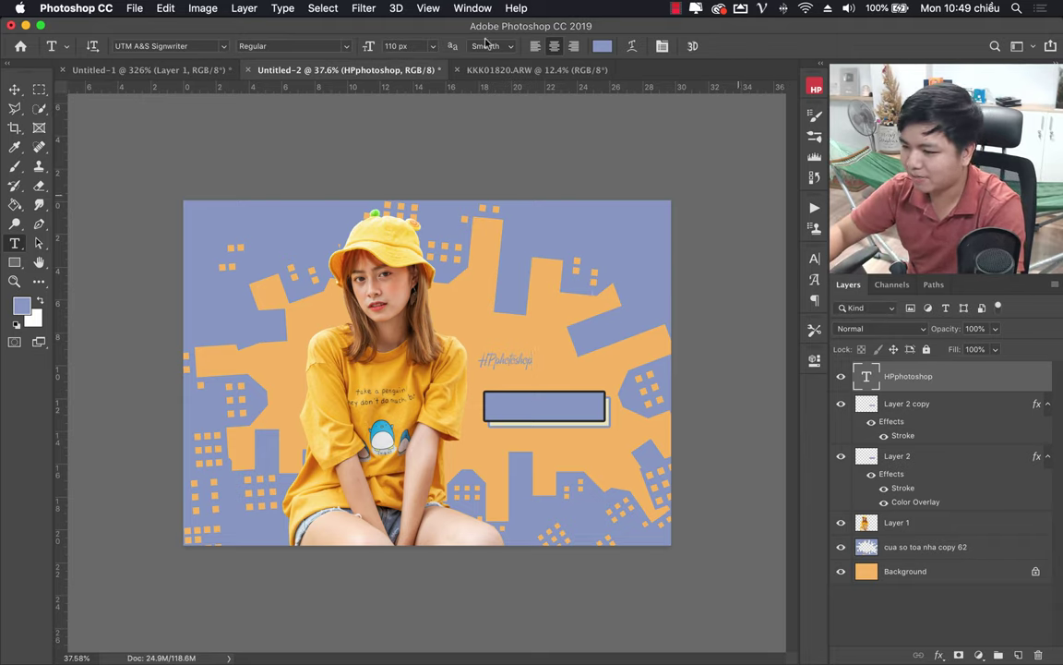
Set the HPphotoshop text font to iCiel Soup of Justice in the Character panel.
click(470, 8)
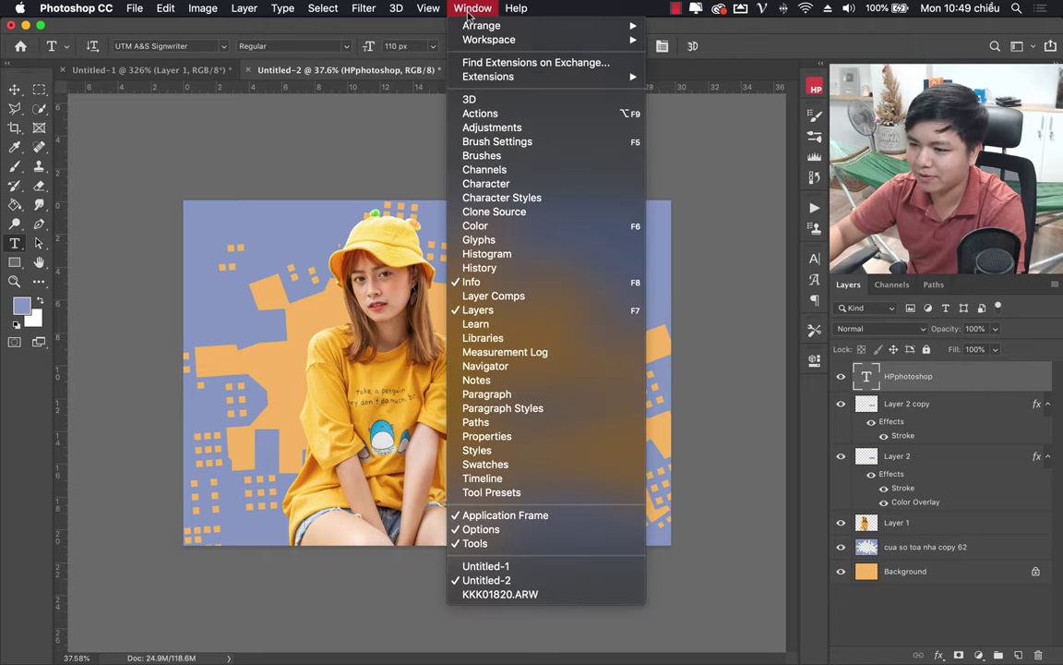
click(512, 185)
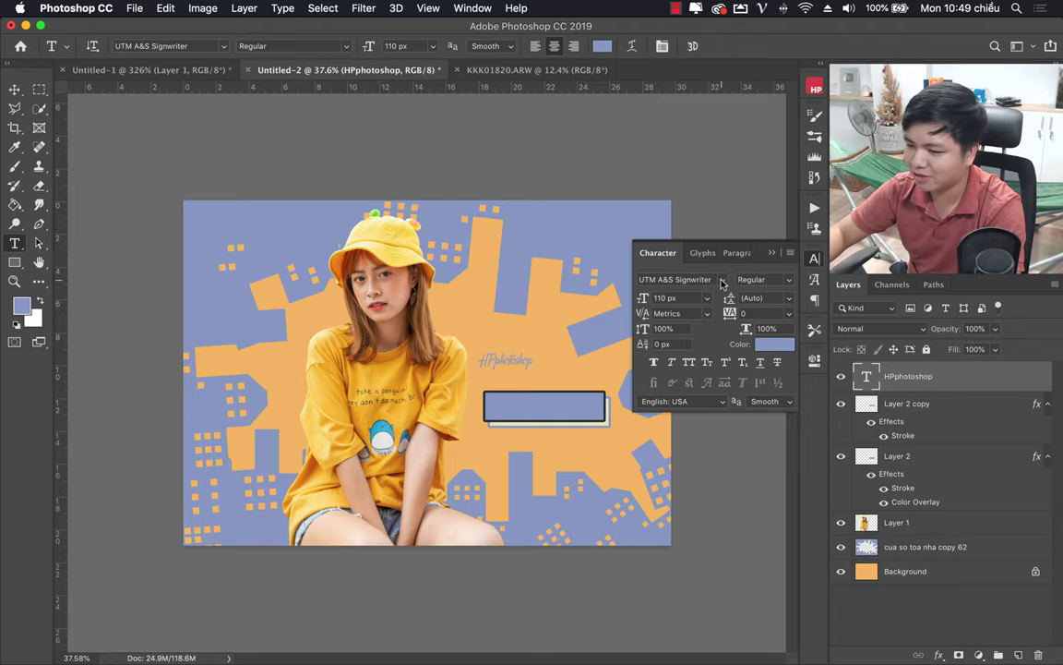
click(723, 281)
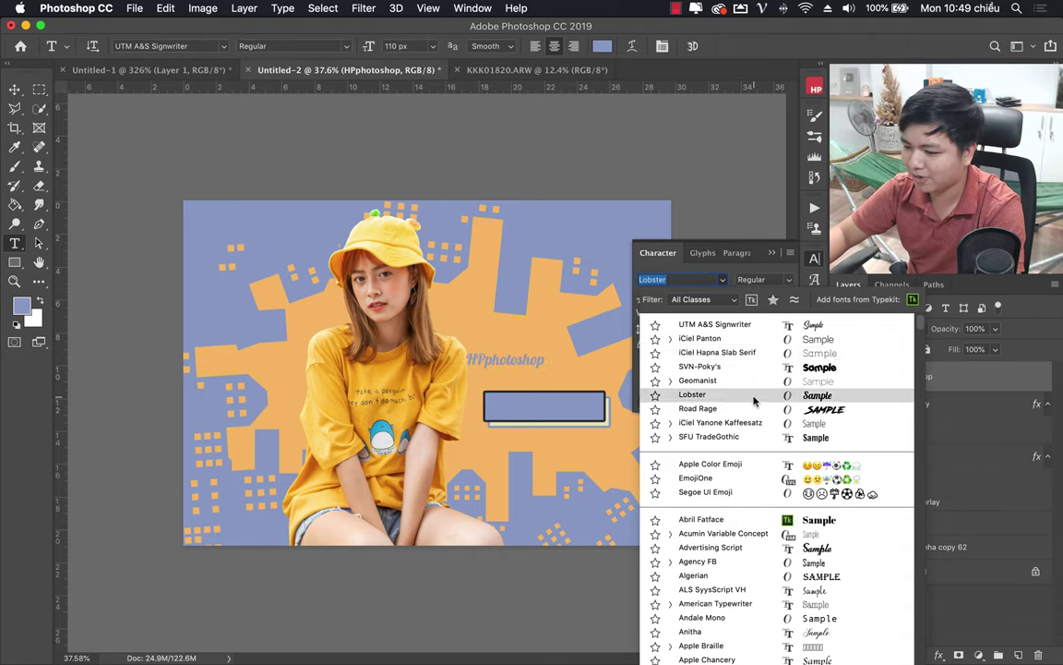
scroll(753, 403, down, 5)
scroll(883, 376, down, 10)
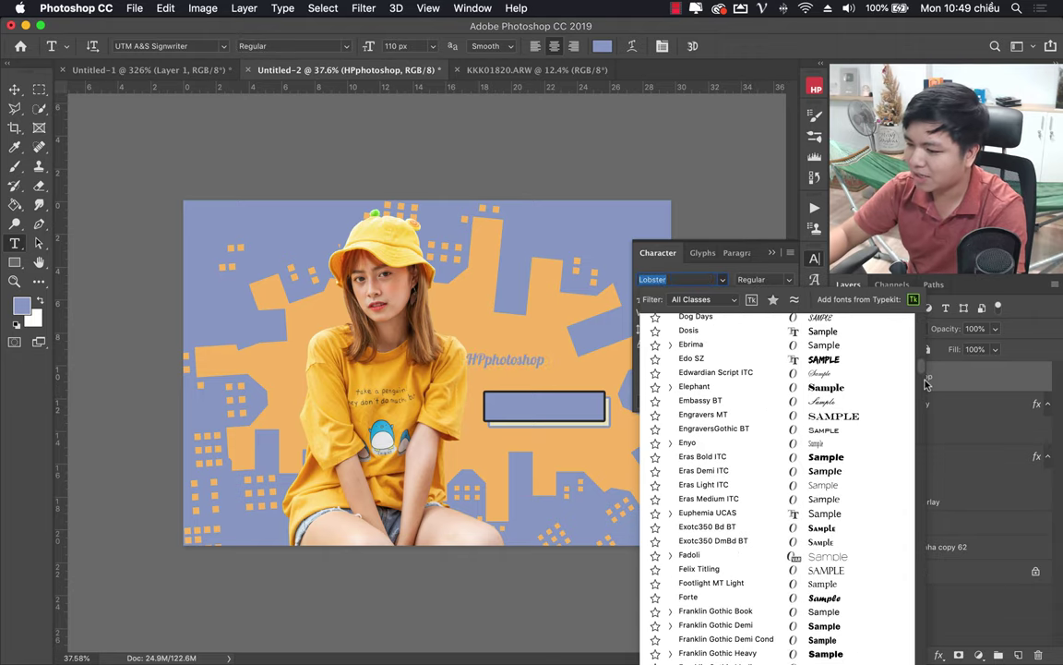
drag(923, 371, 923, 415)
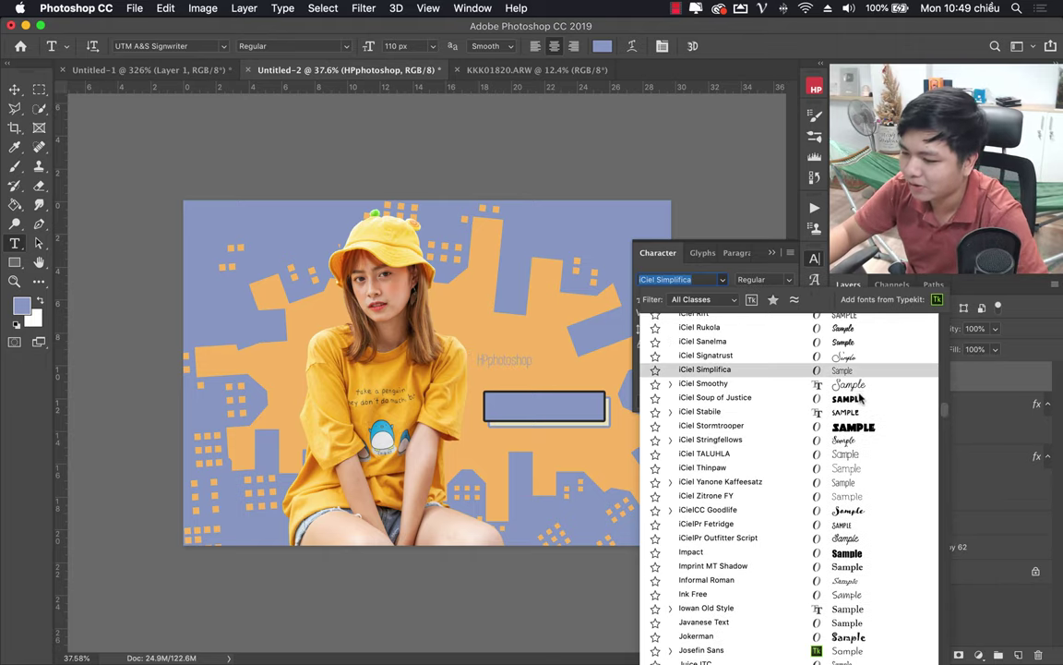
scroll(859, 399, up, 2)
click(859, 399)
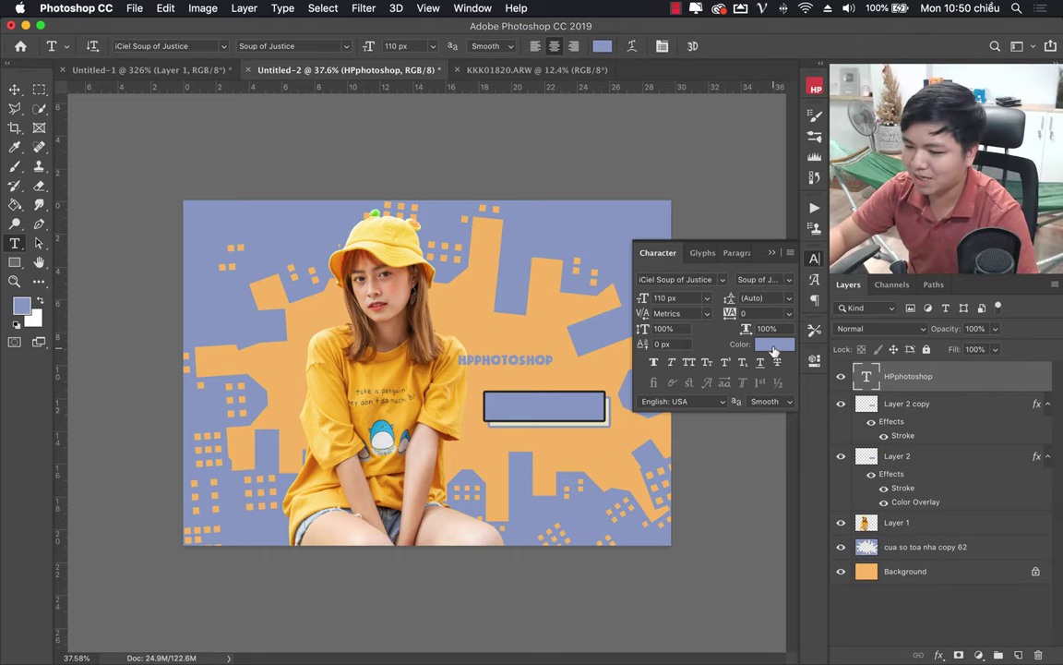
Colour the text pale peach and move it onto the blue bar.
click(774, 346)
click(828, 399)
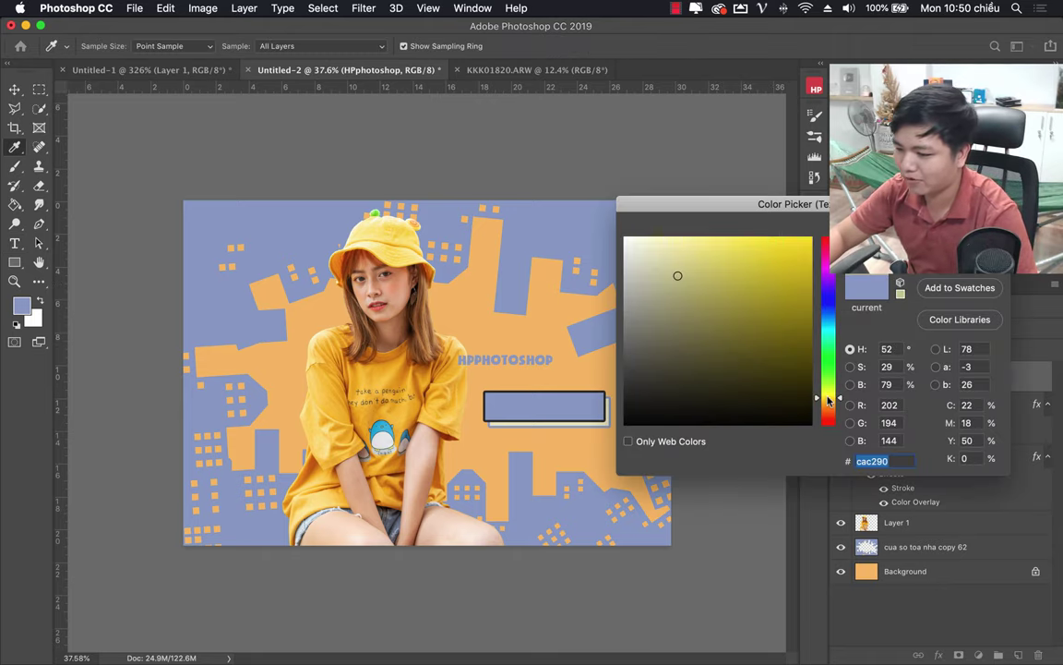
click(677, 241)
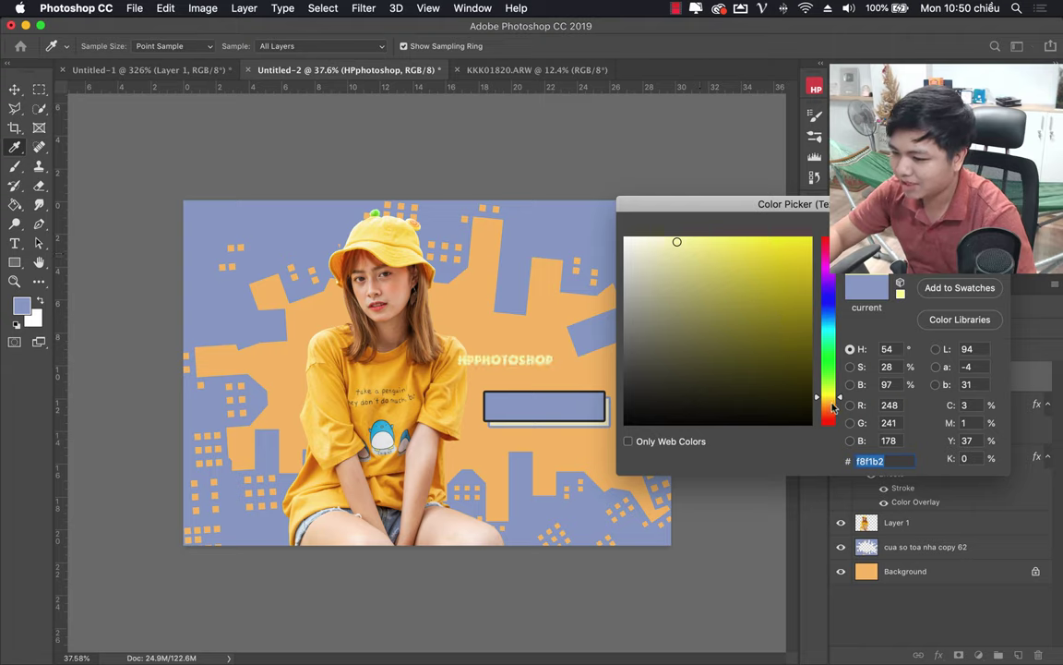
drag(828, 399, 830, 408)
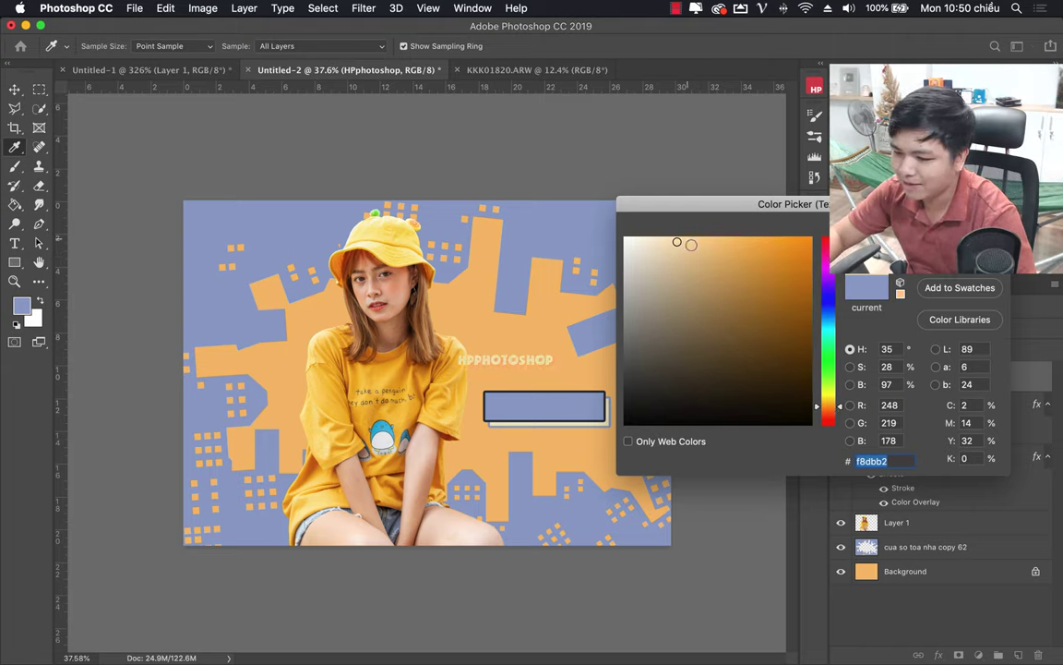
drag(677, 241, 661, 243)
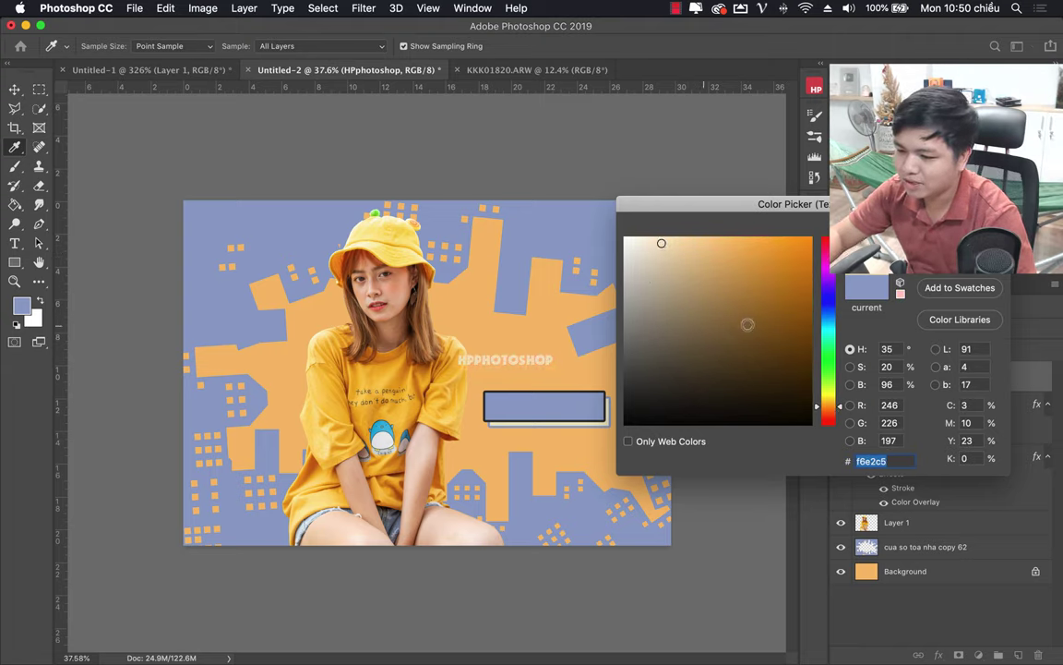
key(Return)
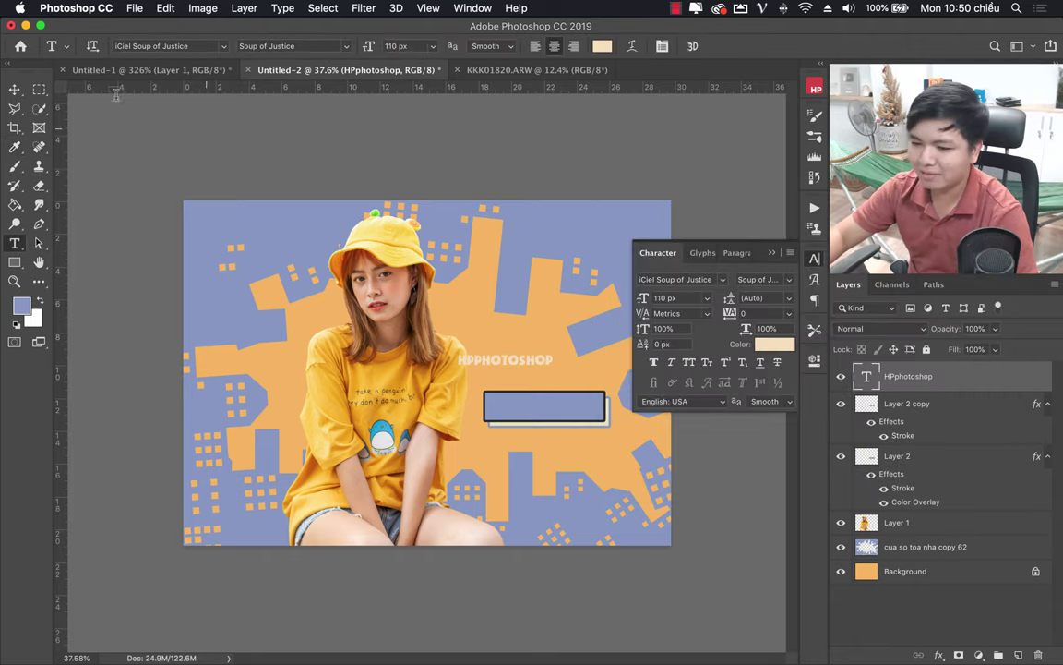
click(22, 92)
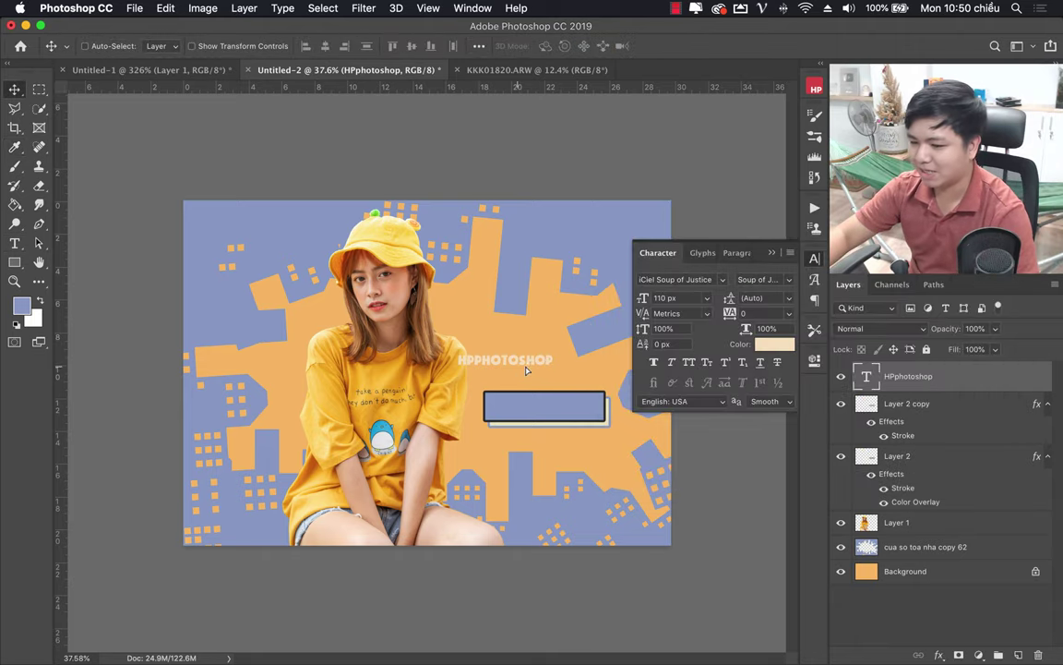
drag(527, 370, 566, 417)
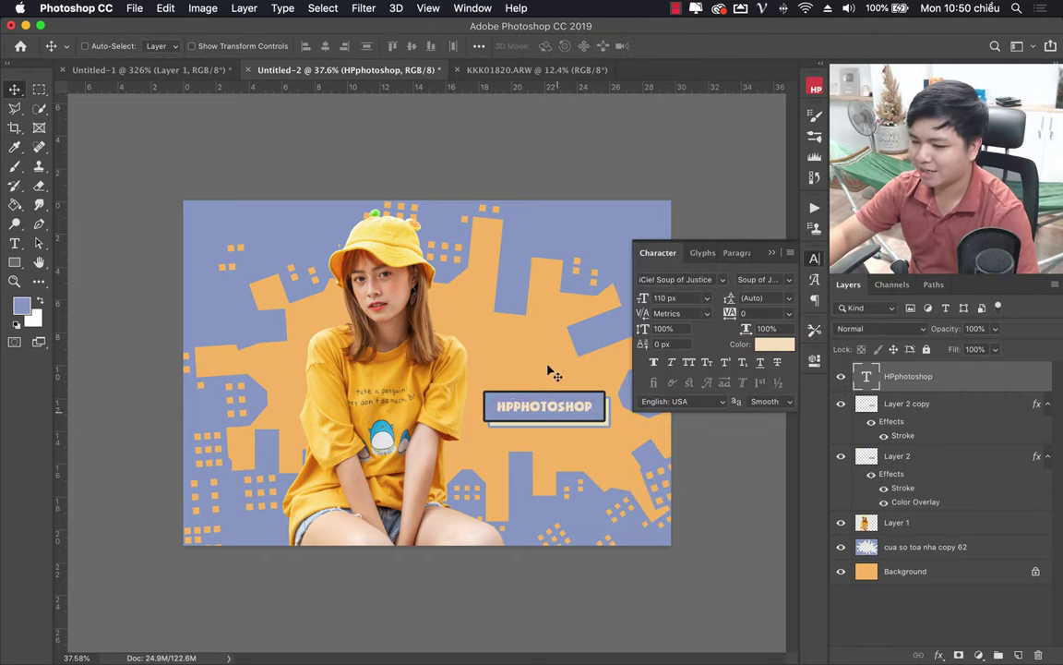
Lighten the text colour to pale cream #fffadd.
click(774, 343)
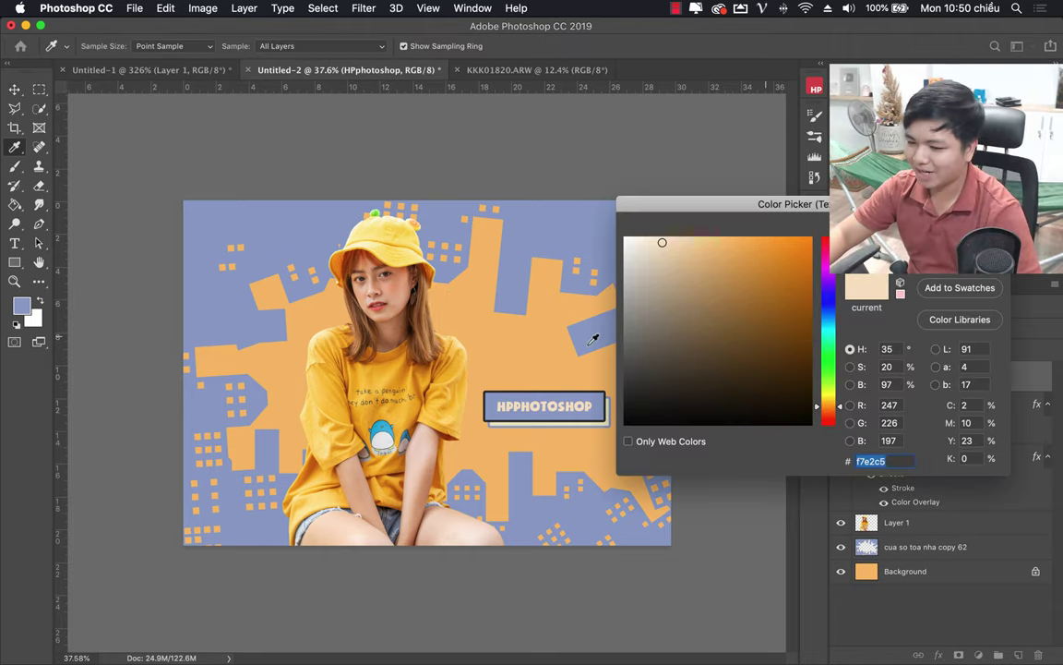
drag(656, 244, 648, 241)
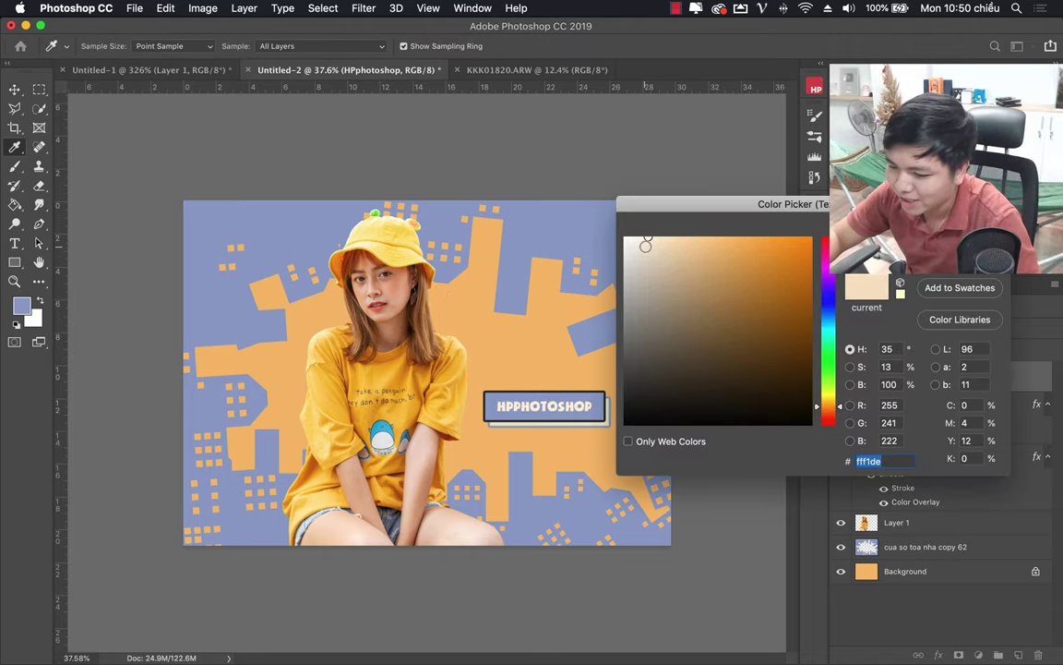
click(584, 421)
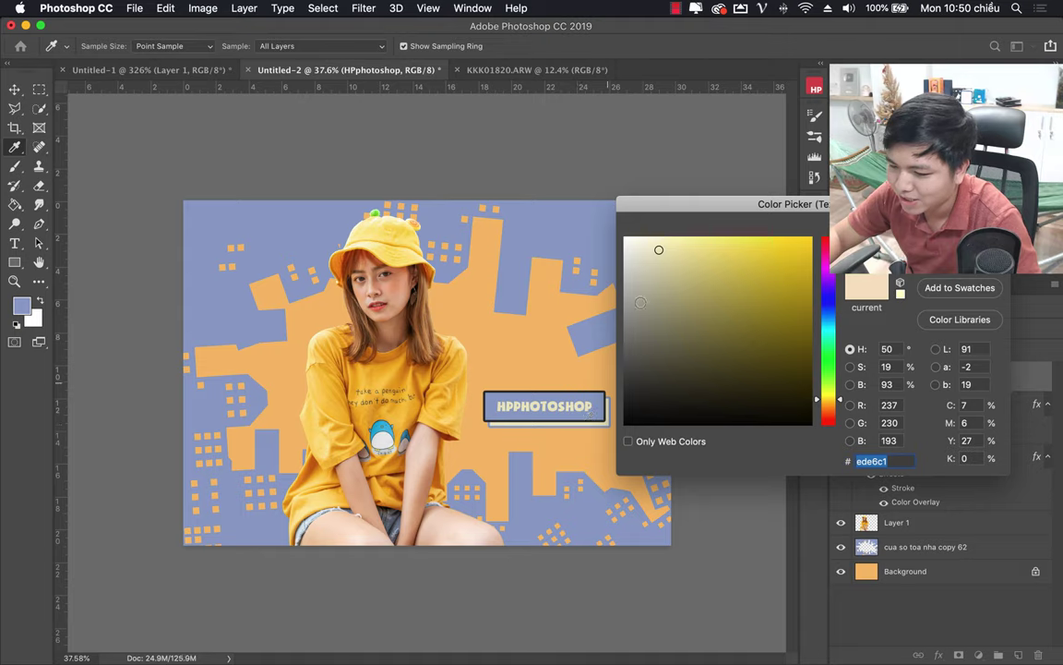
drag(646, 242, 649, 237)
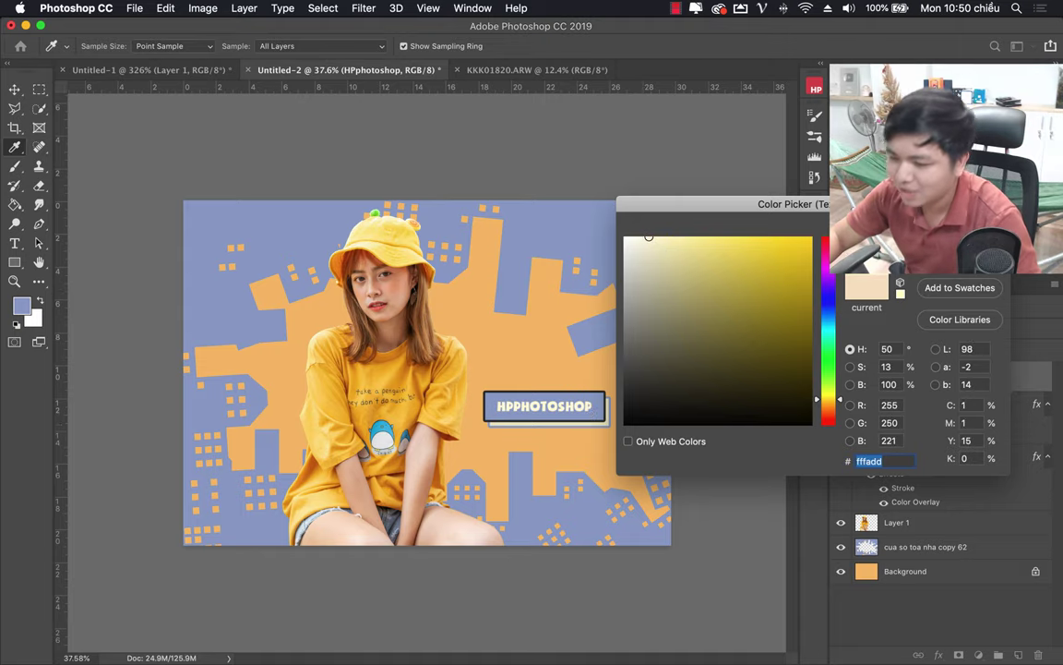
key(Return)
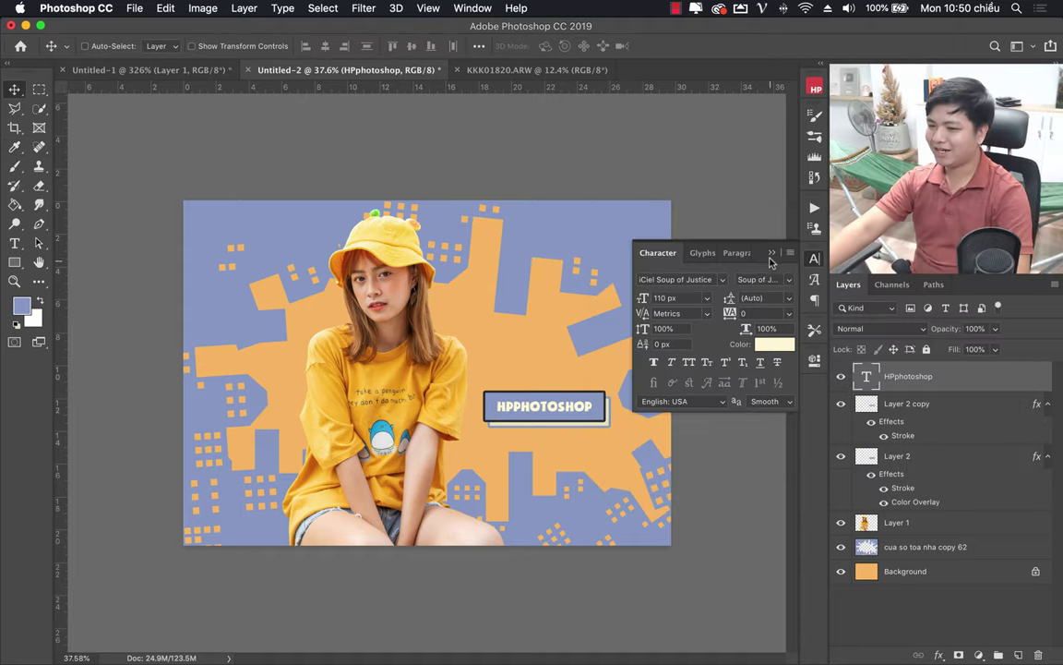
Close the Character panel and toggle label and shadow layer visibility to compare.
click(772, 253)
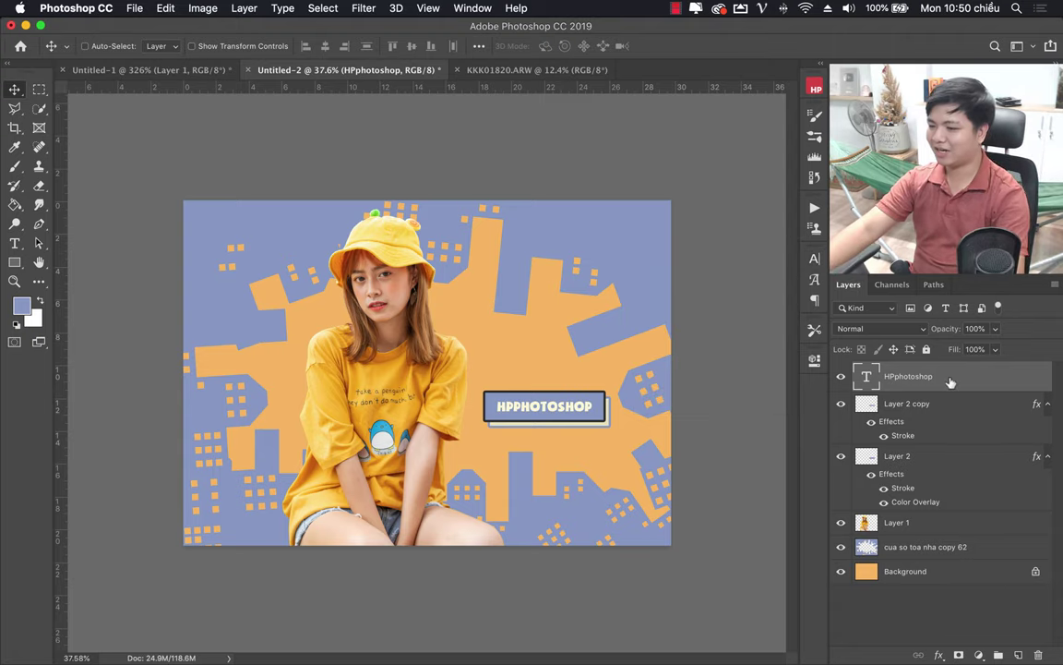
click(841, 459)
click(841, 456)
click(841, 375)
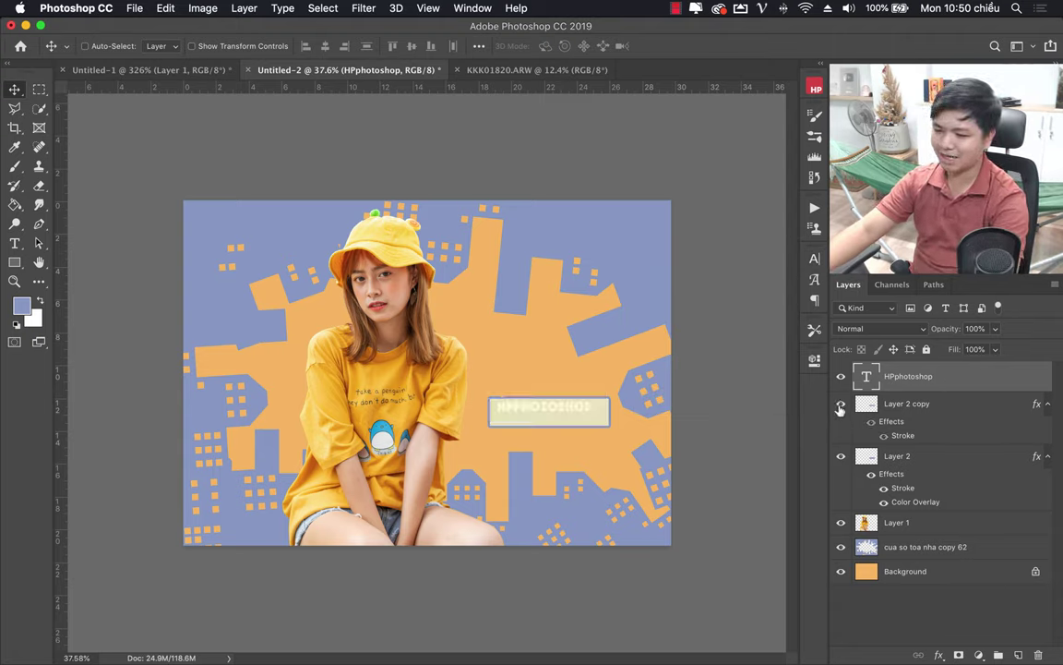
click(841, 376)
click(841, 376)
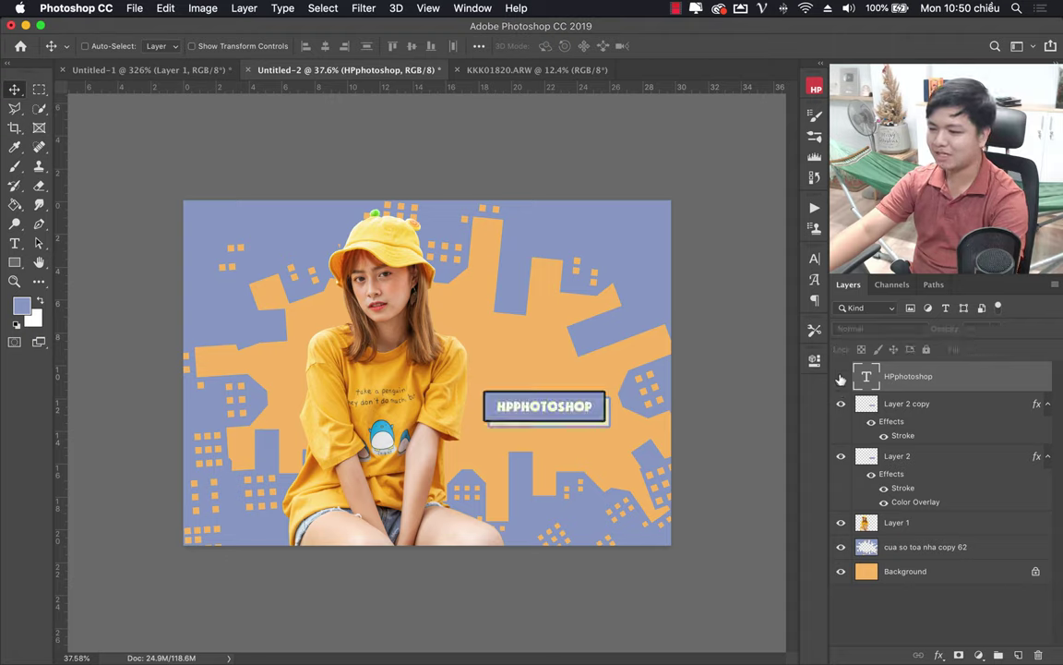
click(841, 375)
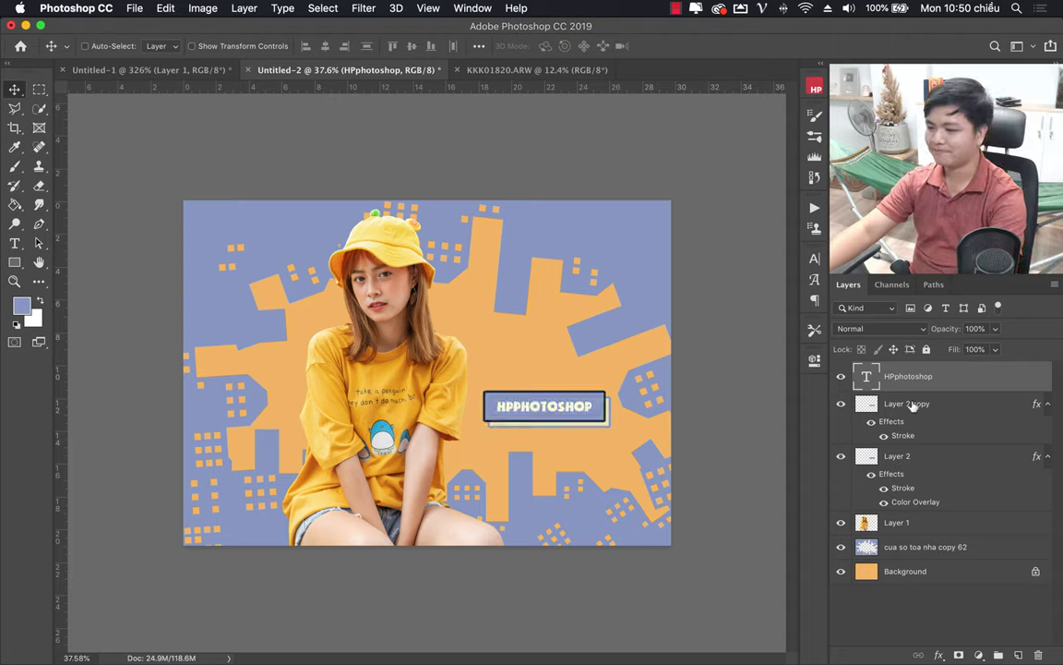
Rotate the text and both bar layers about 4.92° and nudge them down-left.
shift+click(947, 467)
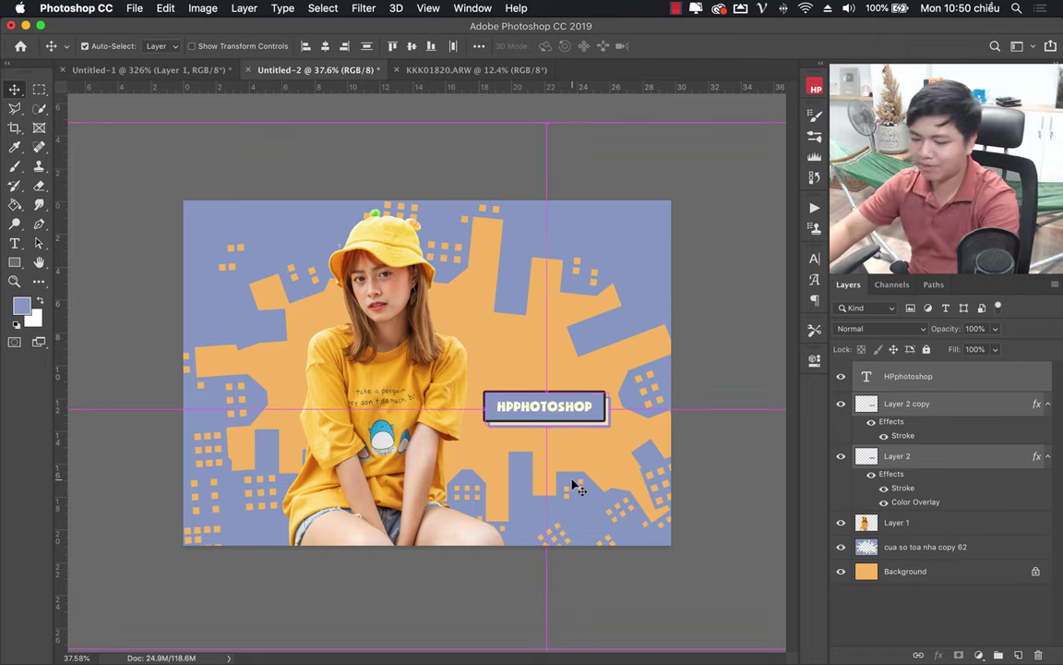
key(ctrl+t)
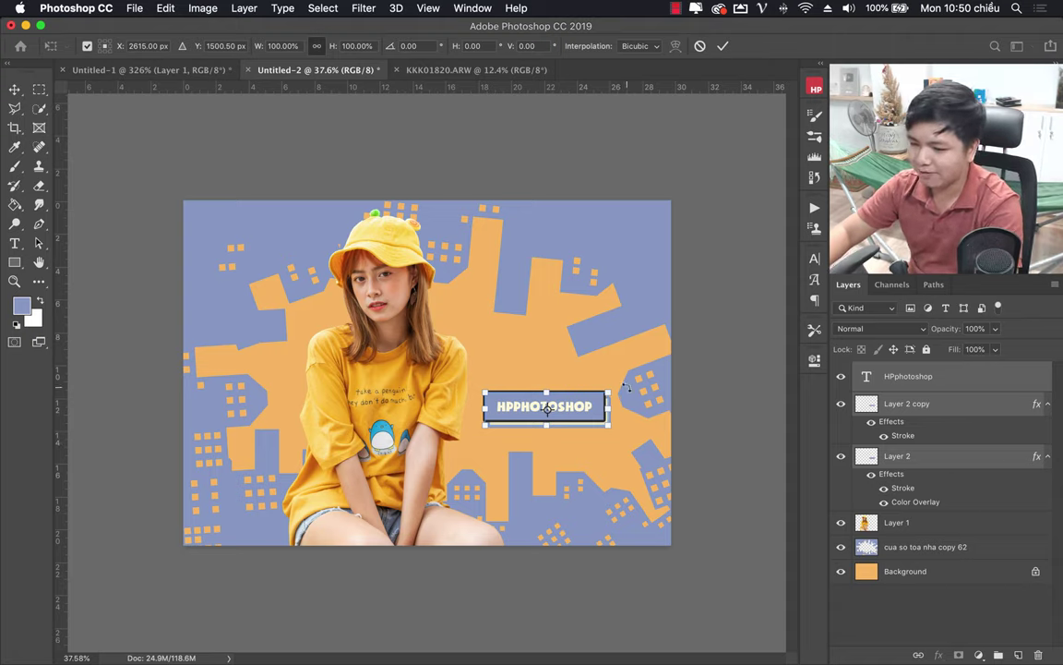
drag(625, 387, 628, 393)
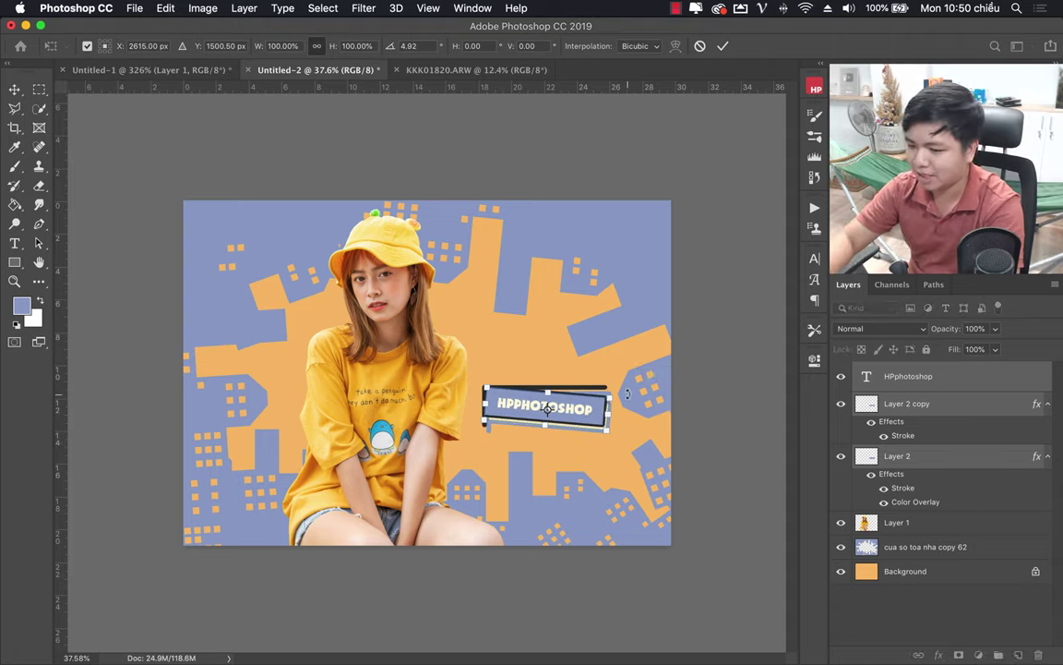
key(Return)
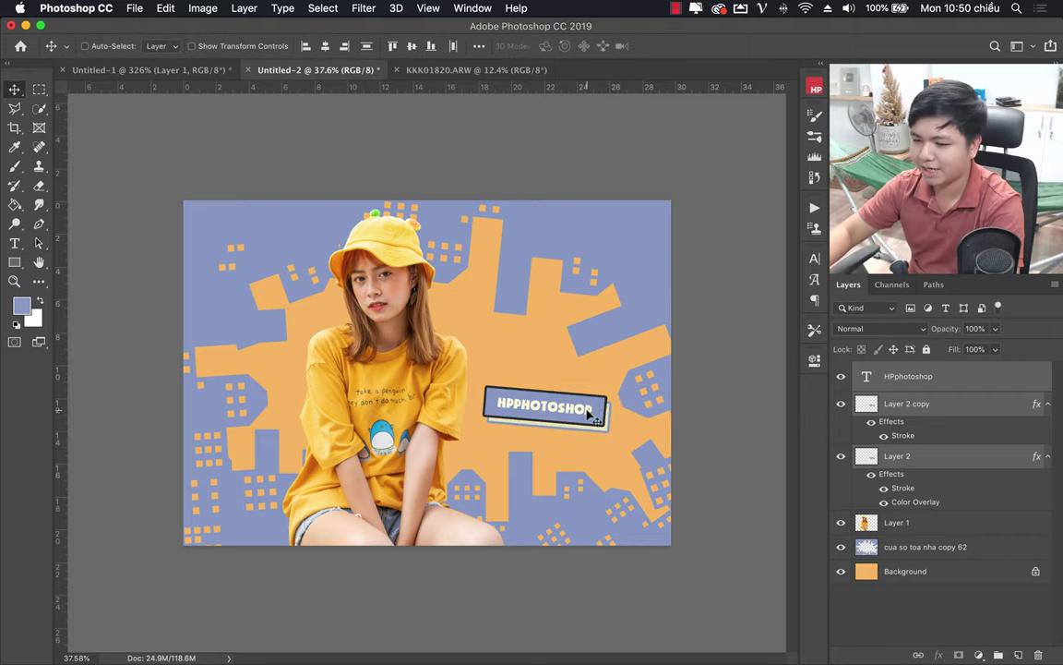
drag(581, 411, 577, 420)
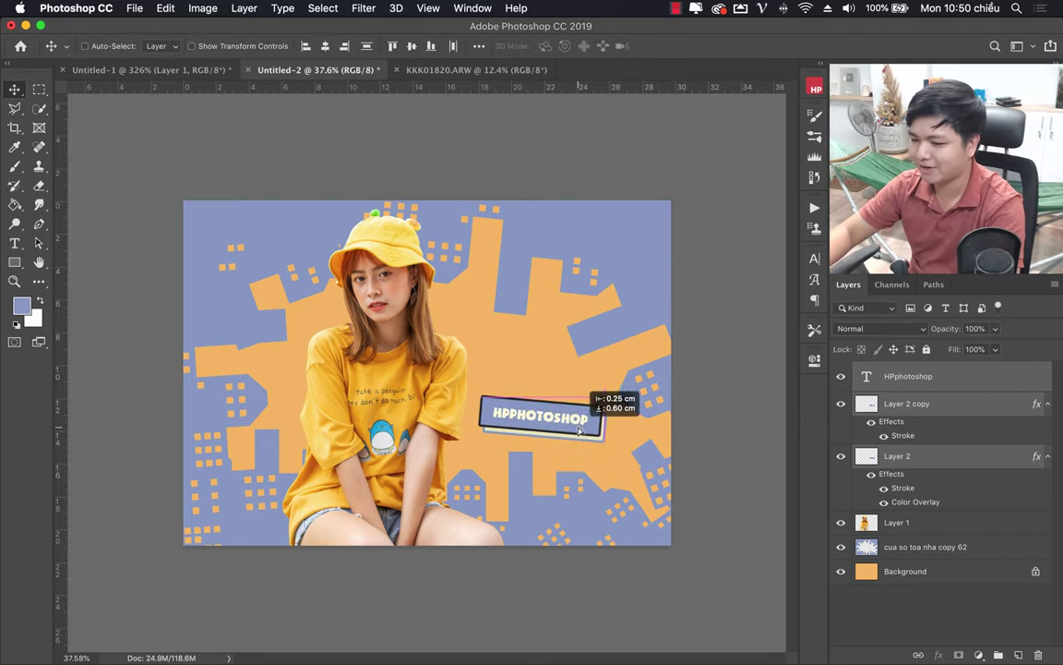
click(943, 456)
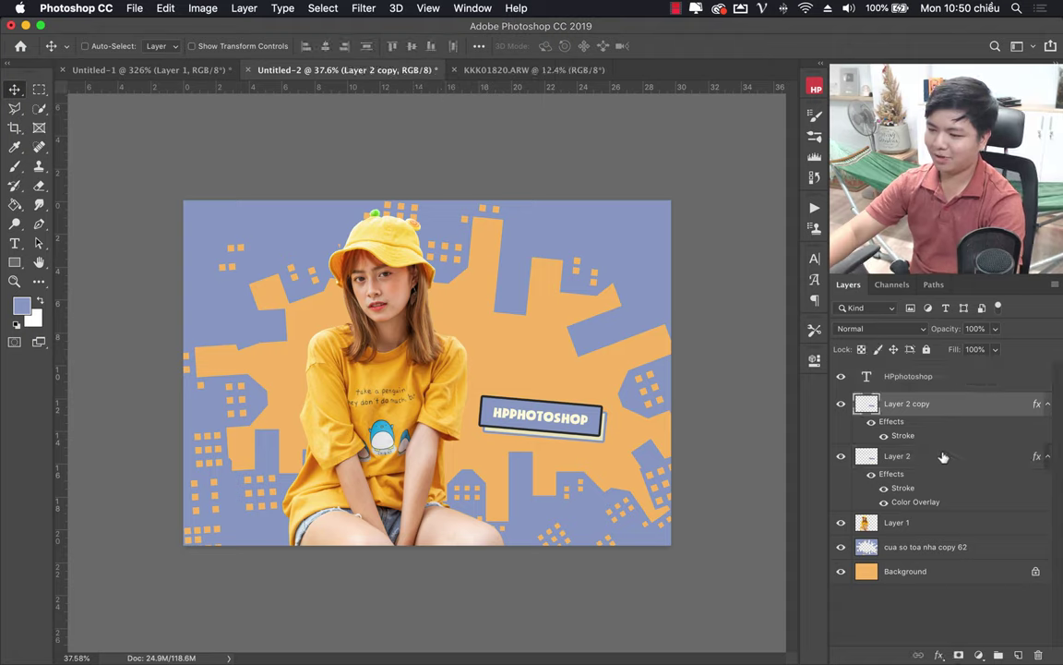
click(945, 380)
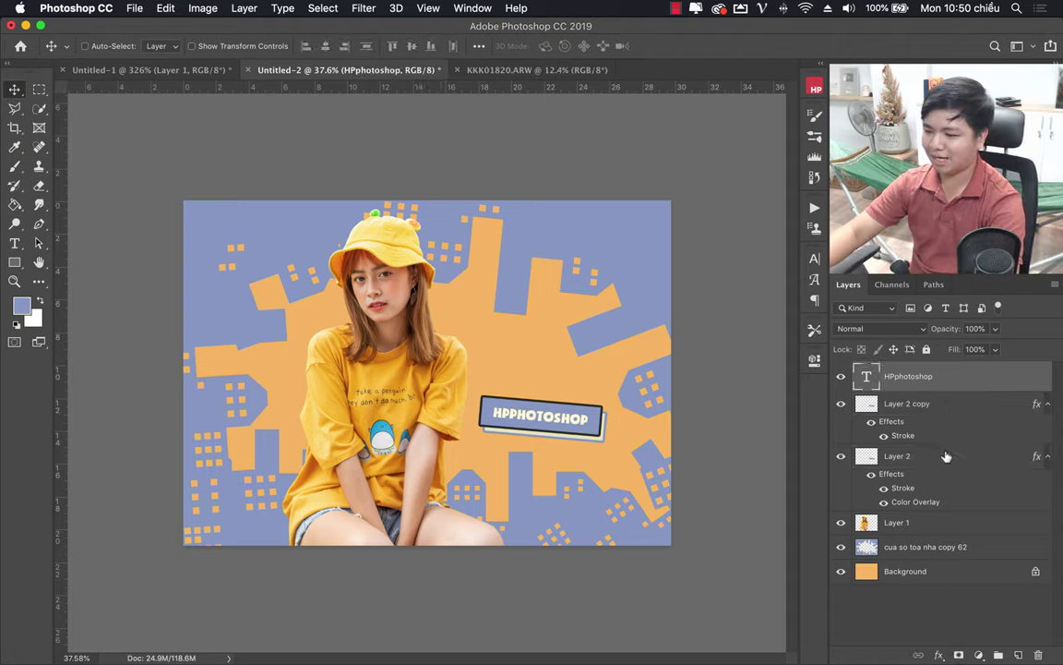
shift+click(946, 456)
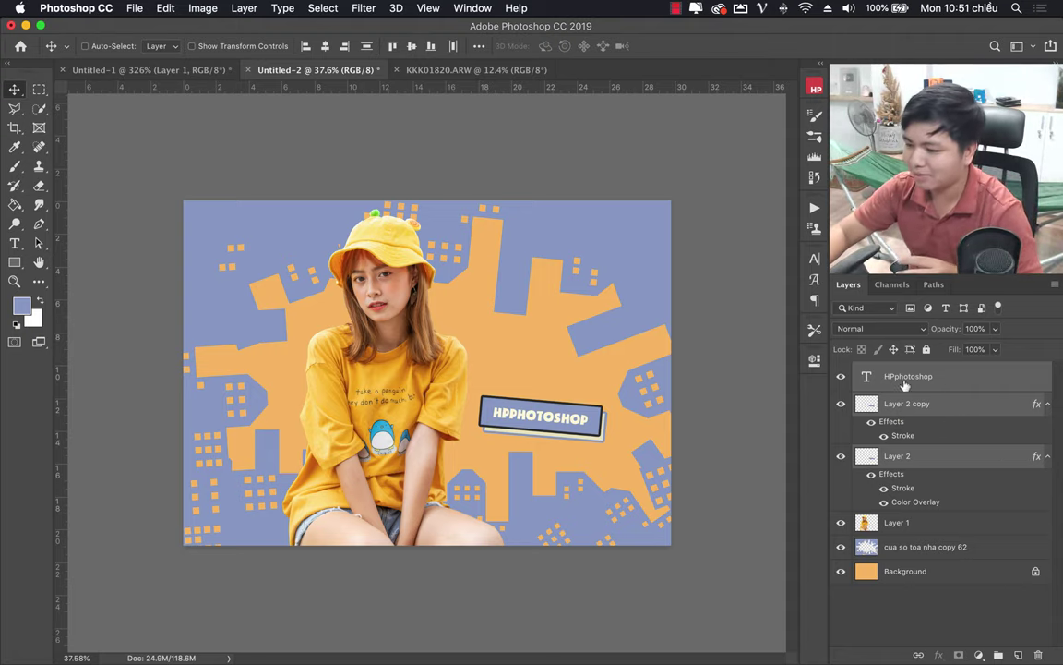
Group the label text and its two box layers, undoing an accidental empty group first.
click(246, 8)
mouse_move(277, 26)
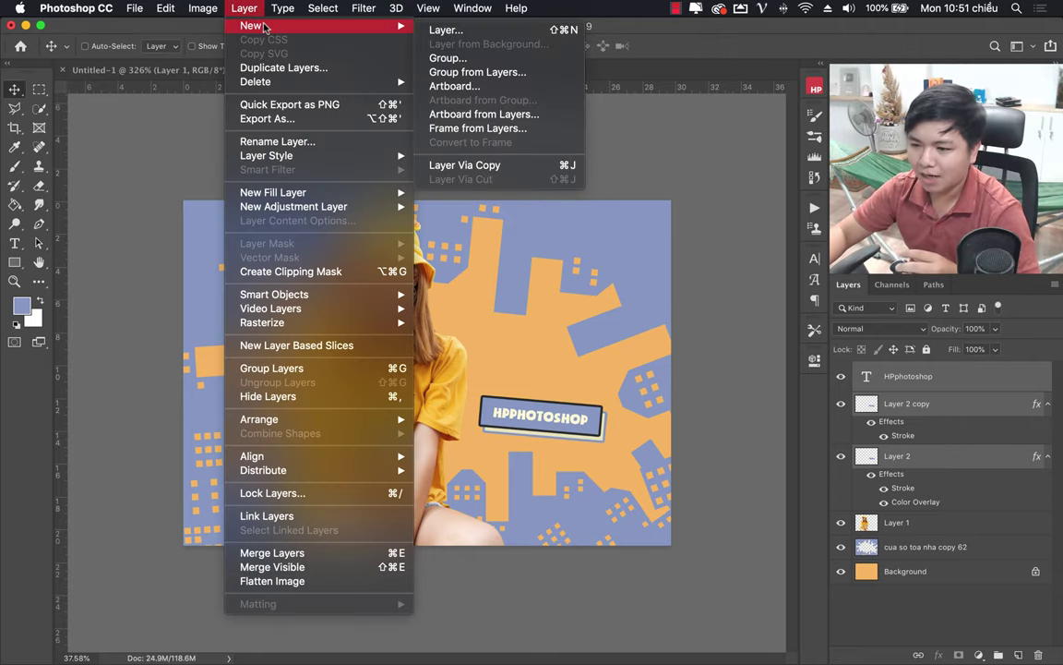
click(476, 58)
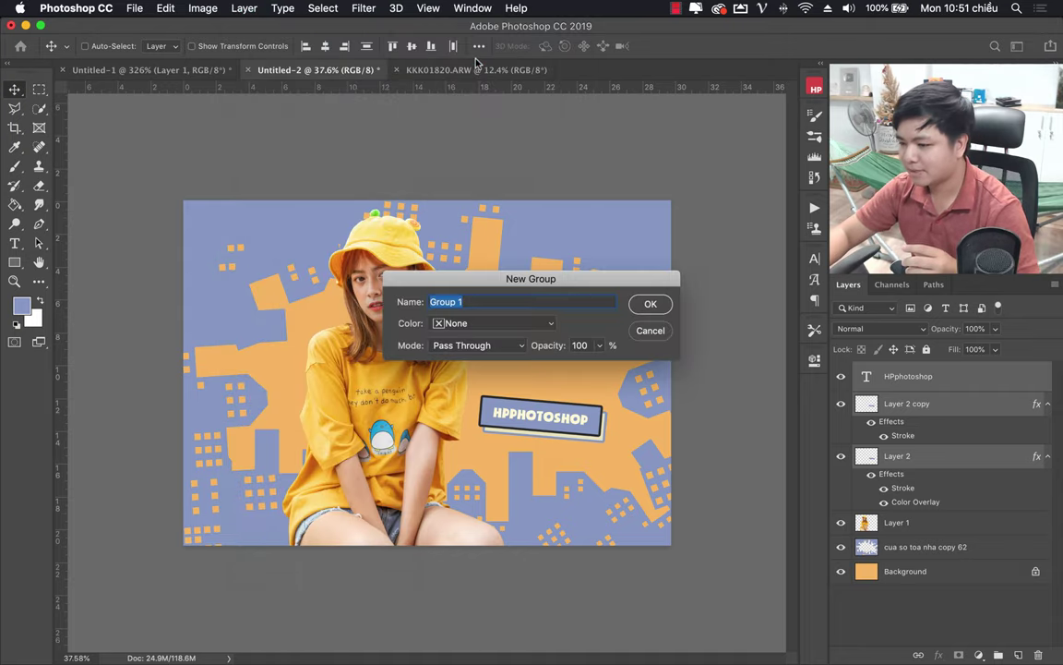
click(642, 304)
key(ctrl+z)
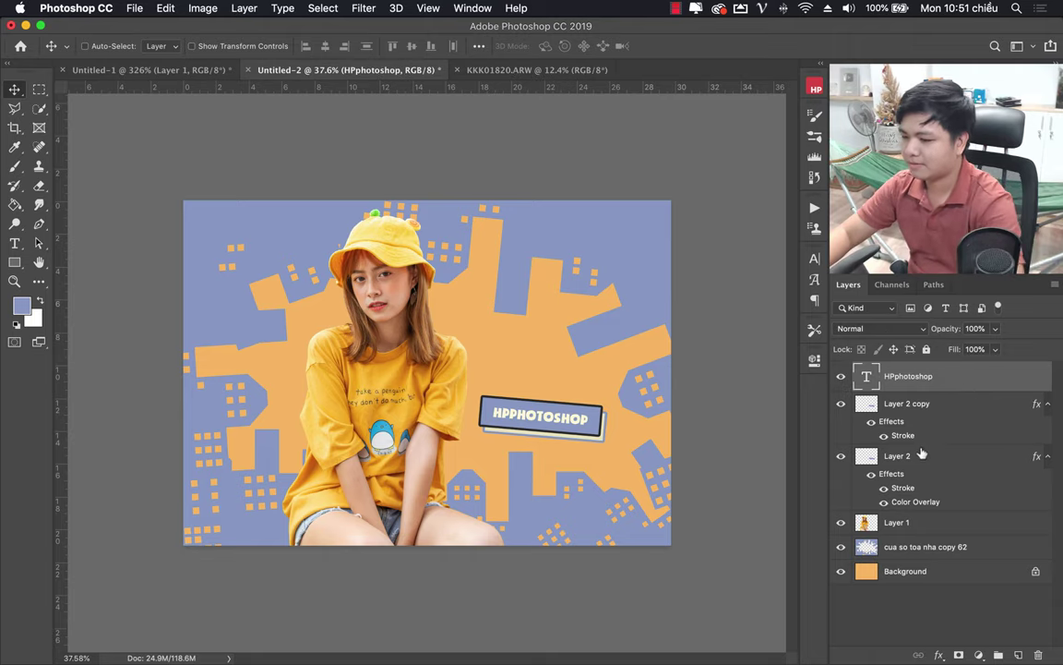
shift+click(922, 454)
click(248, 9)
mouse_move(251, 25)
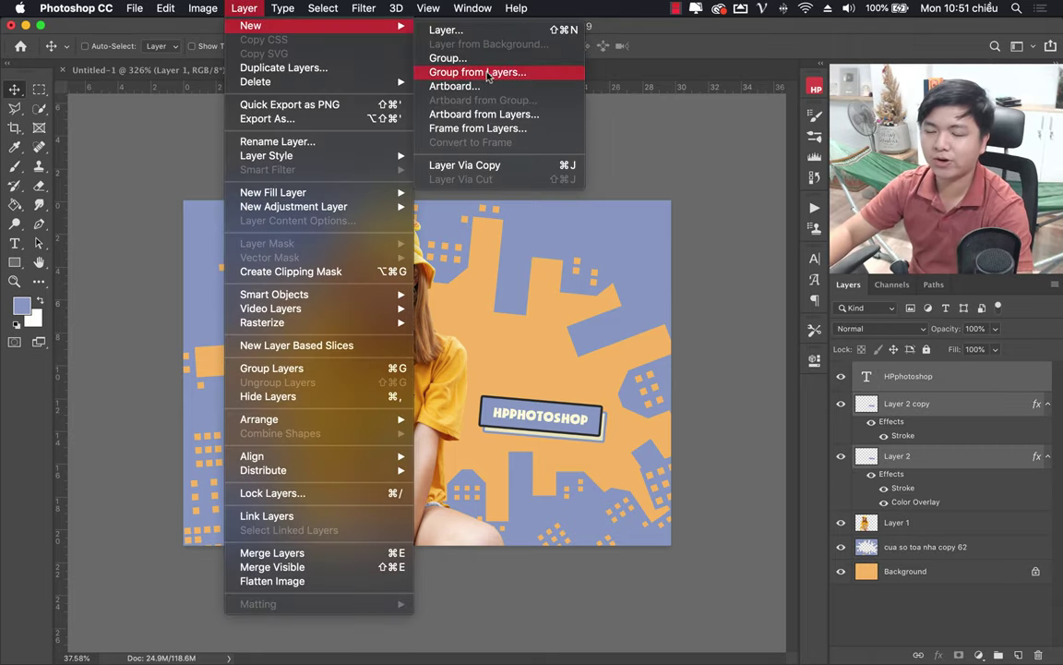
click(513, 76)
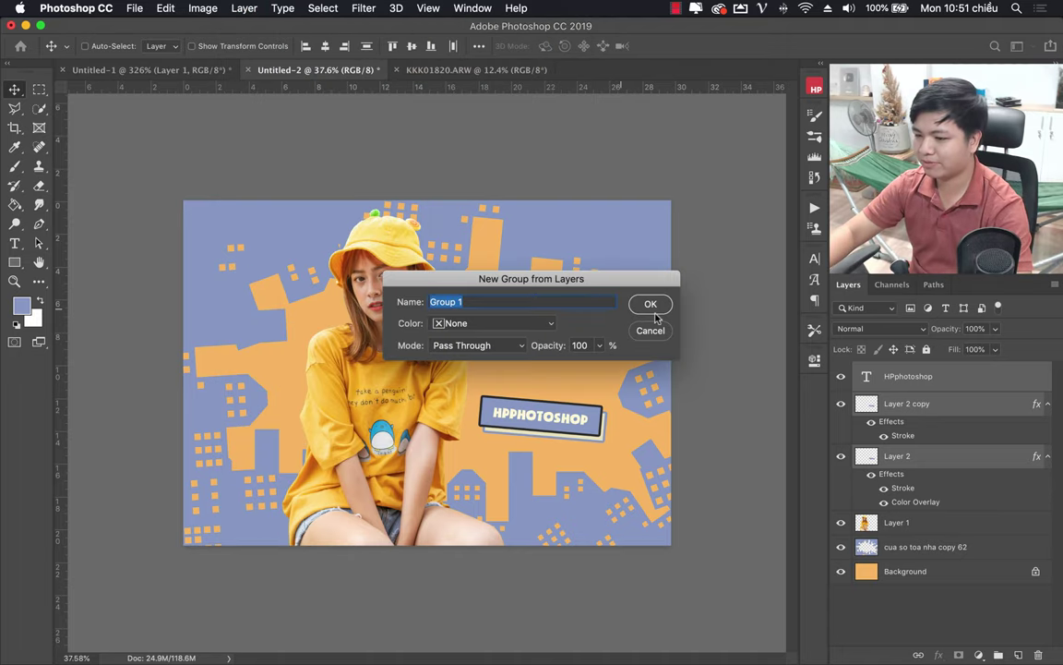
key(Return)
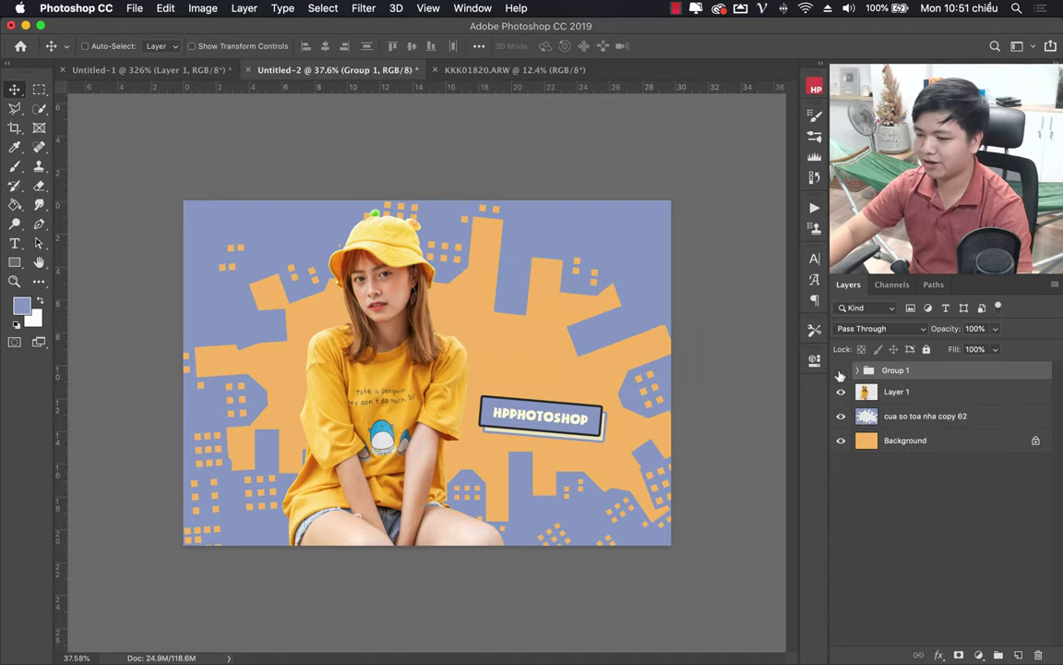
Rename the group 'bang ten 1' and duplicate it.
click(840, 371)
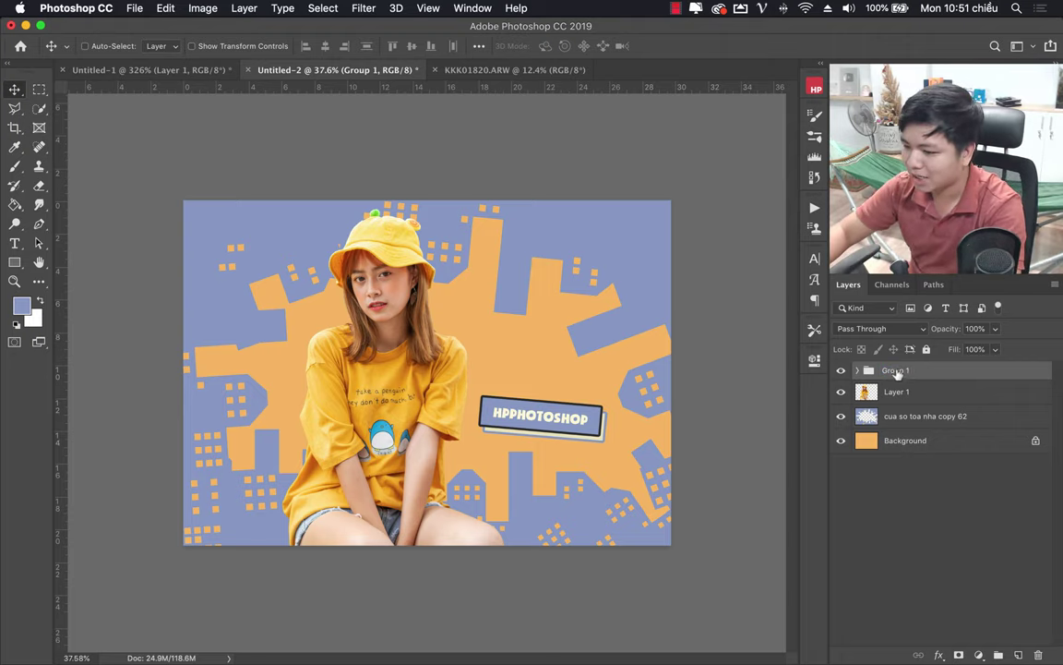
text(bang ten)
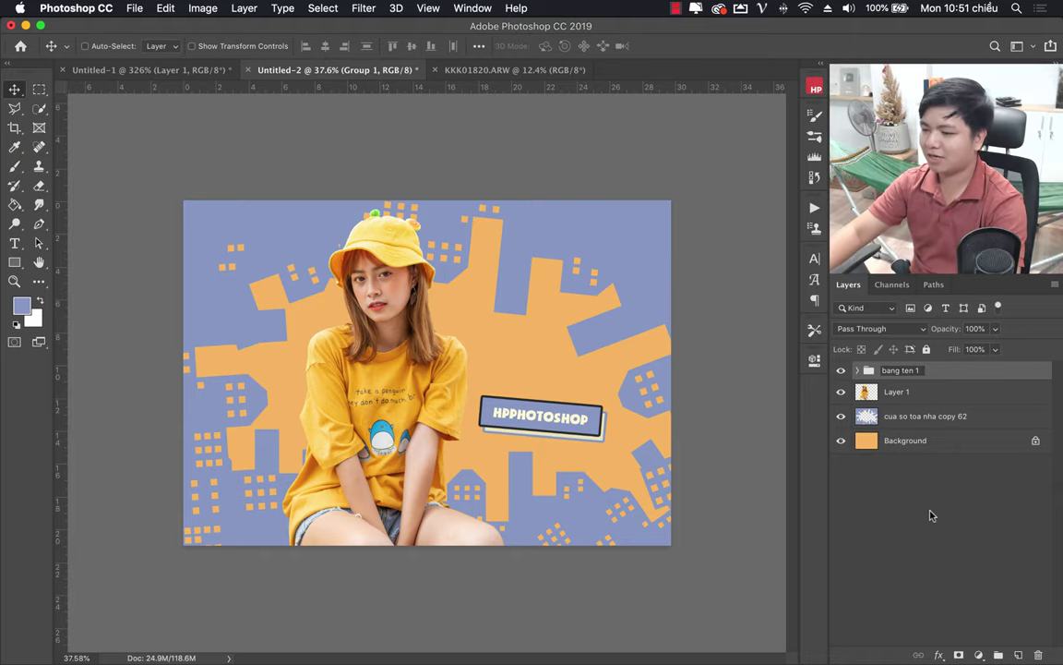
key(Return)
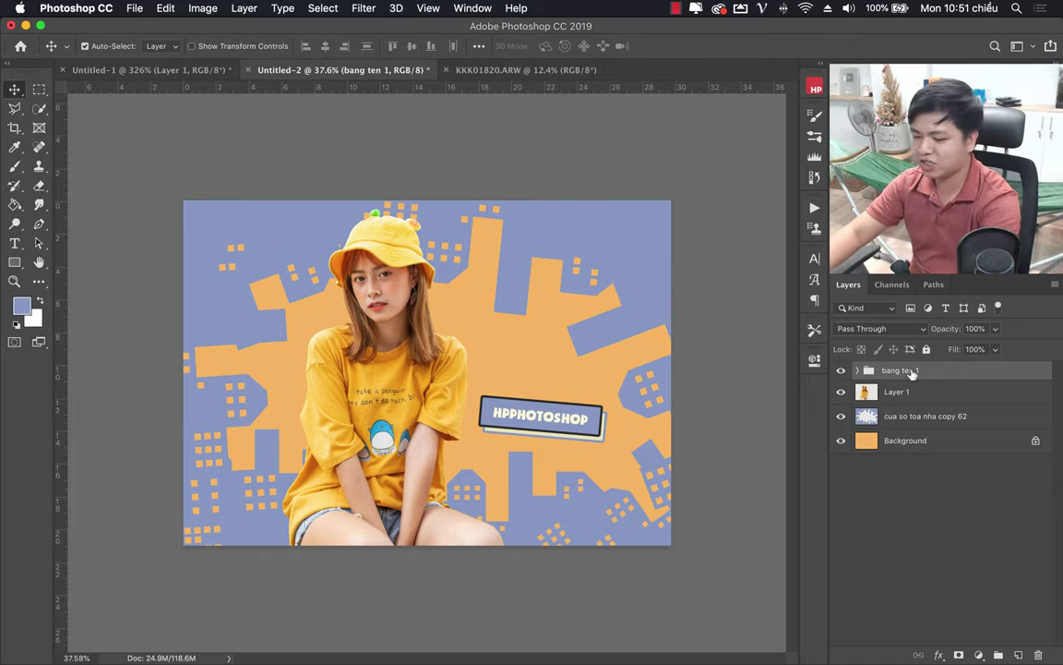
key(super)
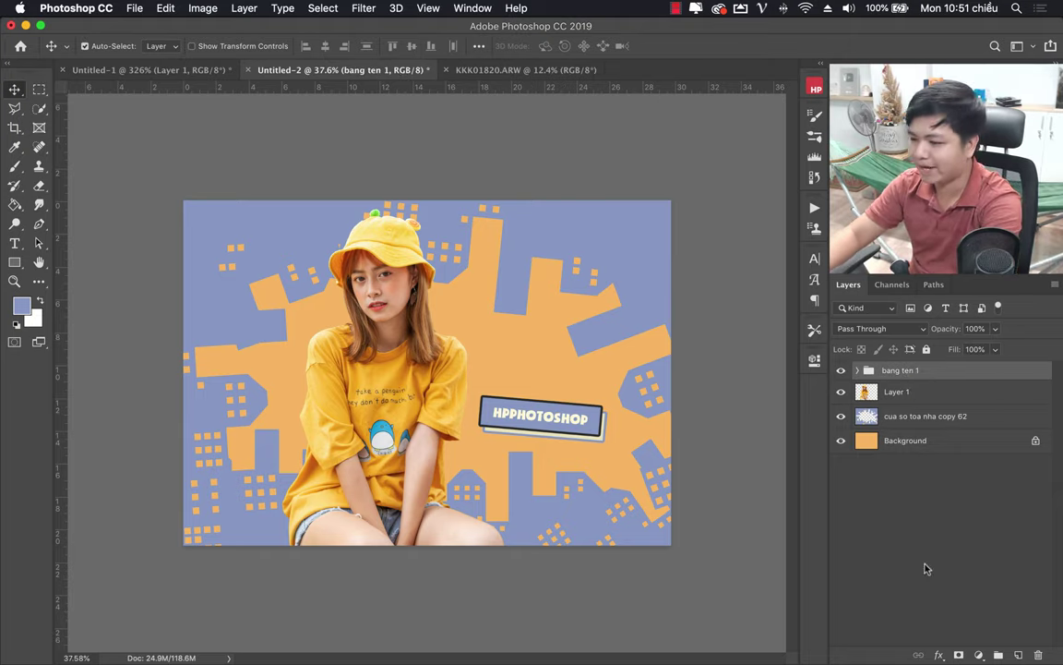
key(super+j)
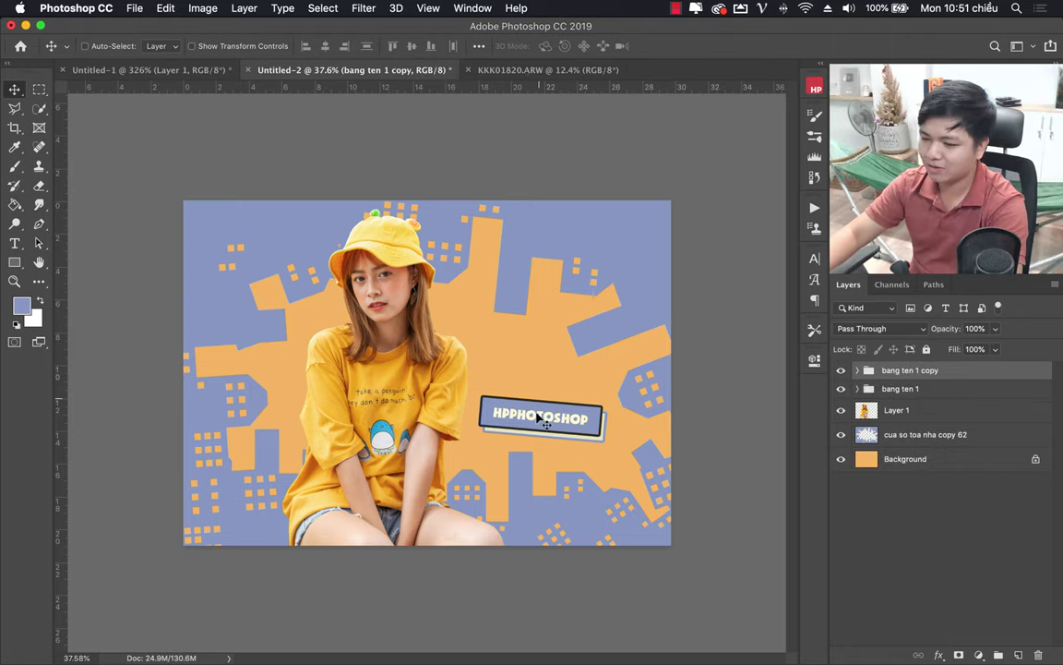
Scale the duplicate label to about 70%, tilt it, and tuck it below the original.
drag(576, 438, 581, 481)
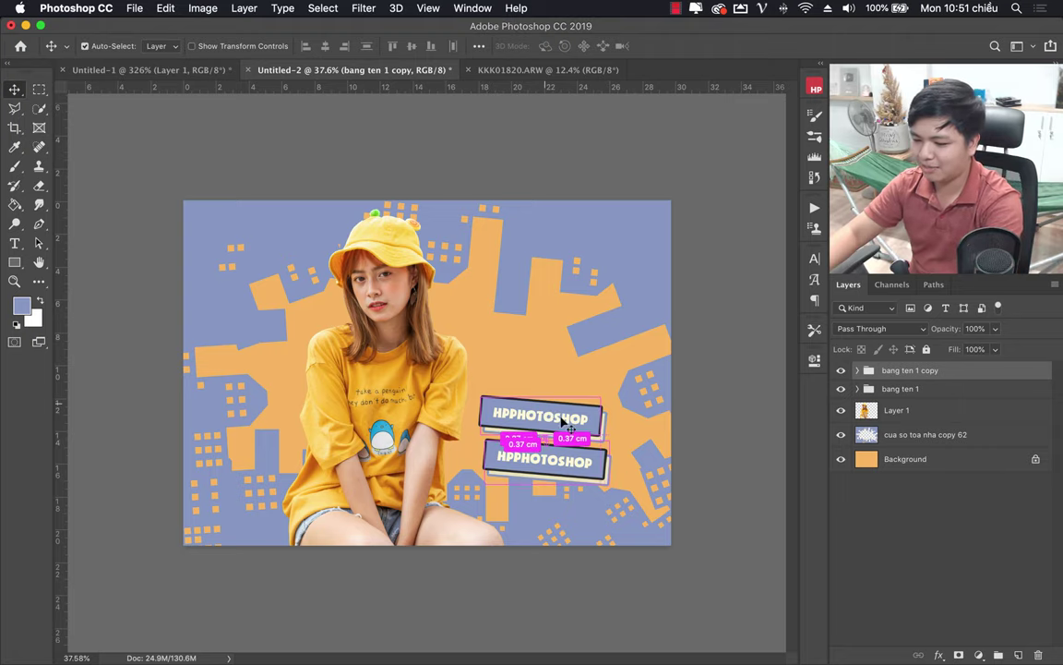
key(super+t)
drag(651, 432, 641, 409)
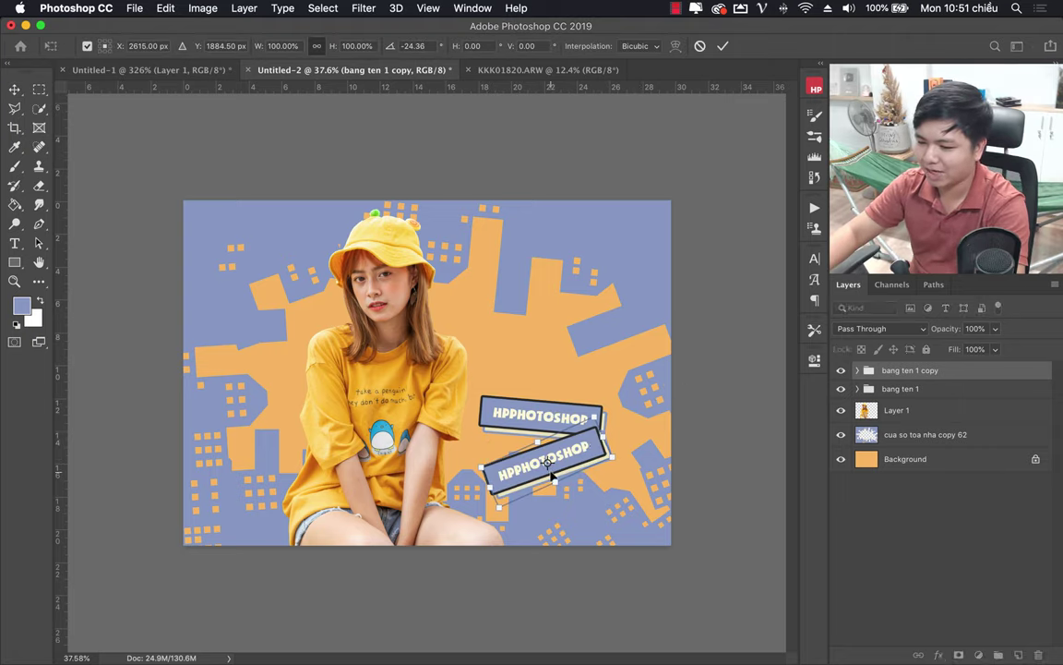
mouse_move(554, 487)
mouse_down()
mouse_move(600, 461)
mouse_move(585, 462)
mouse_up()
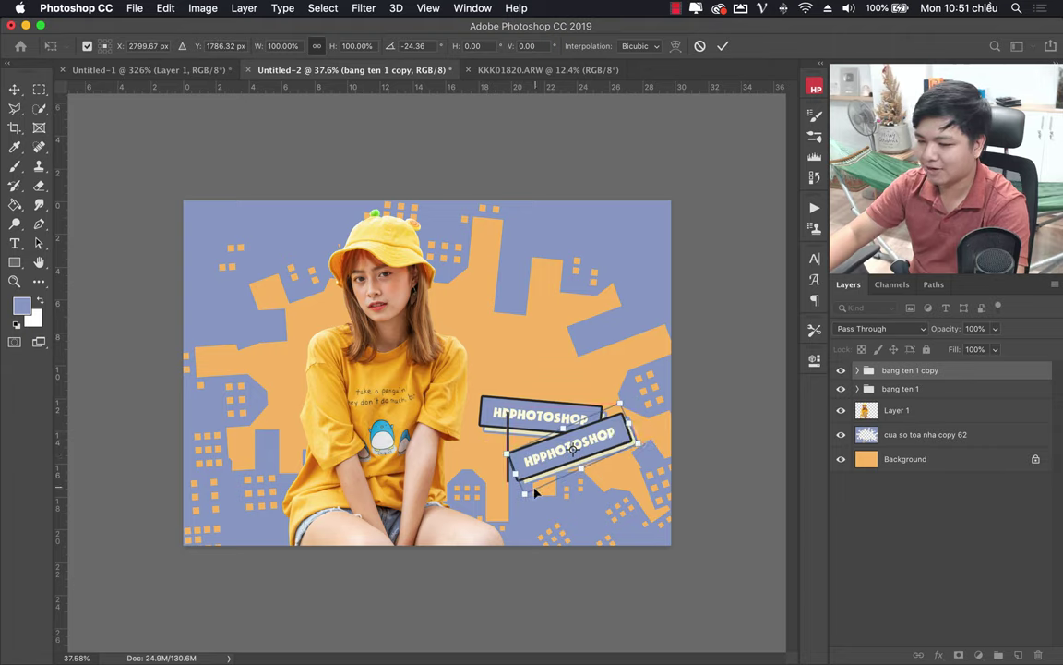
drag(526, 490, 552, 467)
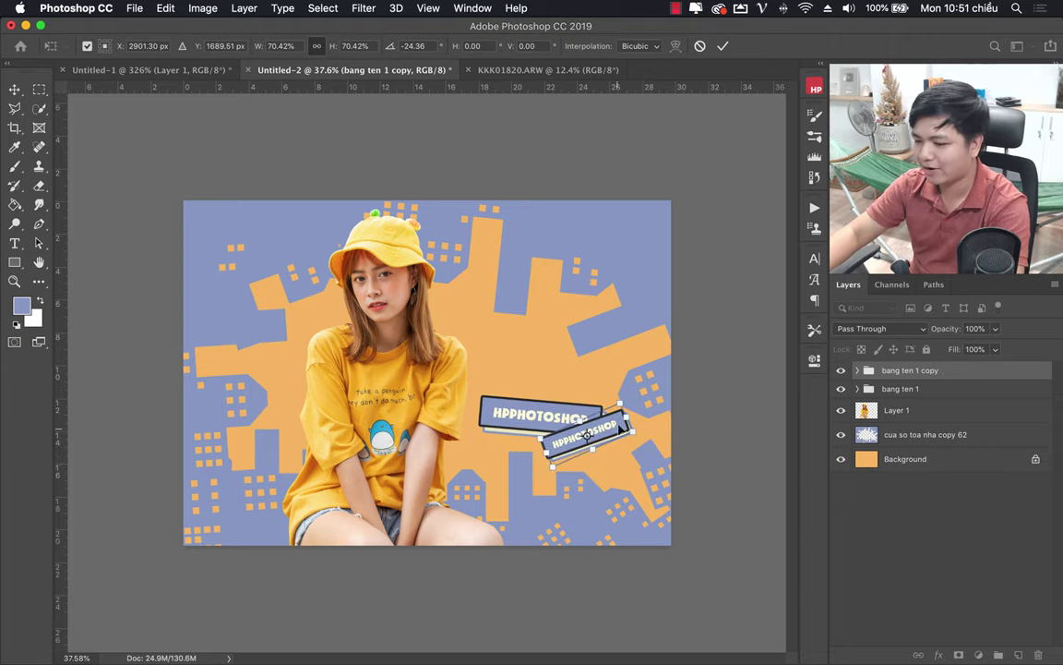
mouse_move(627, 397)
mouse_down()
mouse_move(637, 412)
mouse_move(592, 444)
mouse_up()
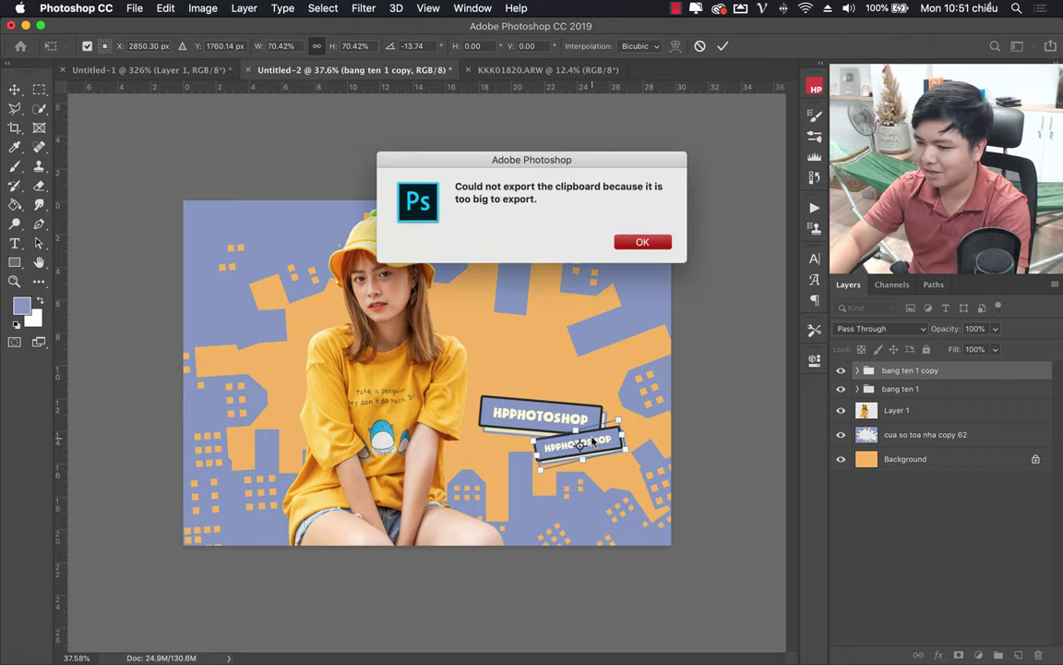
key(Return)
key(Return)
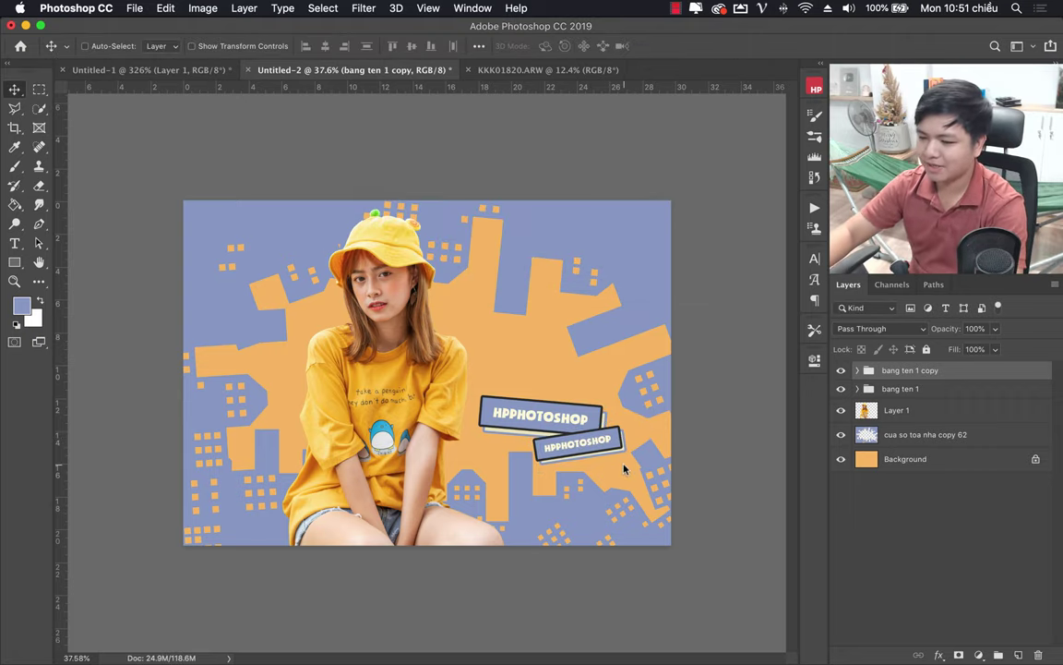
key(z)
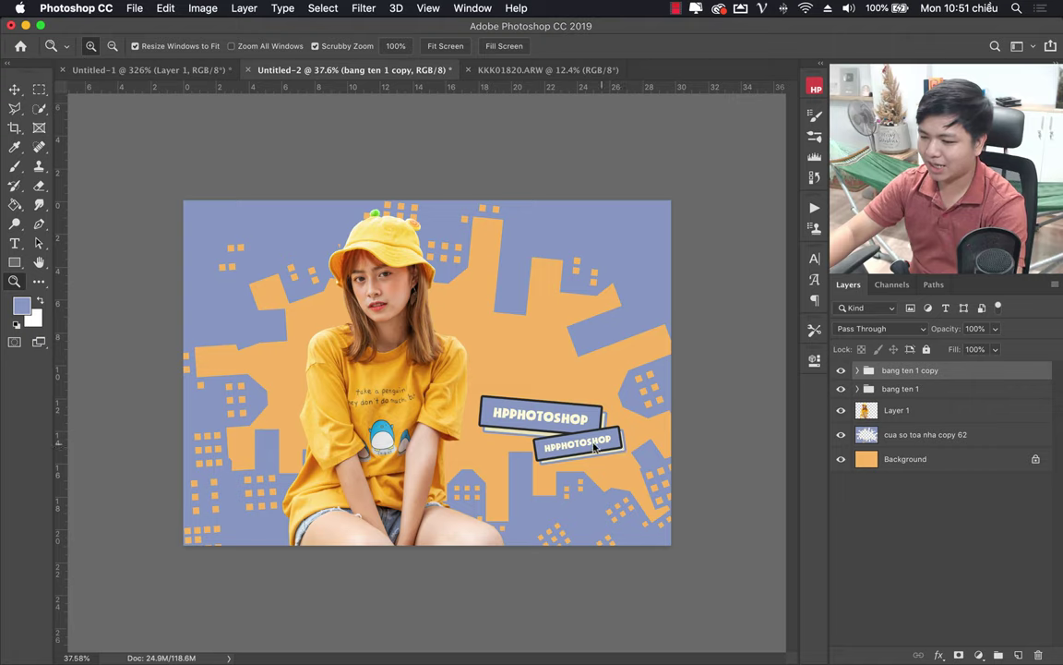
Expand the copied label group, select its HPphotoshop text, and choose the Horizontal Type Tool.
click(15, 244)
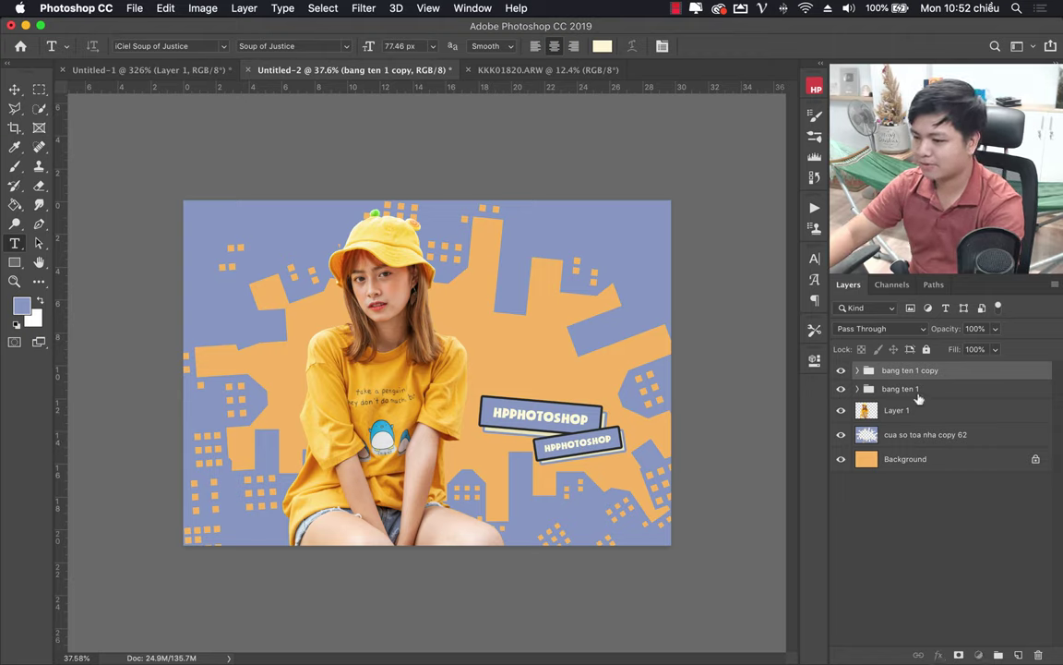
click(858, 371)
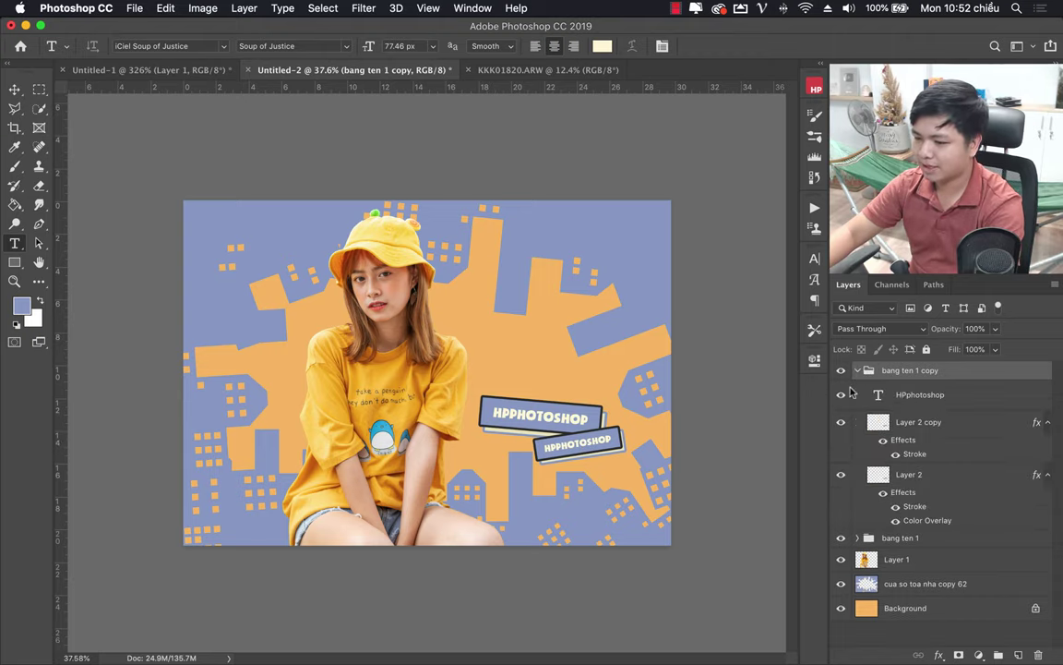
click(853, 394)
right_click(16, 243)
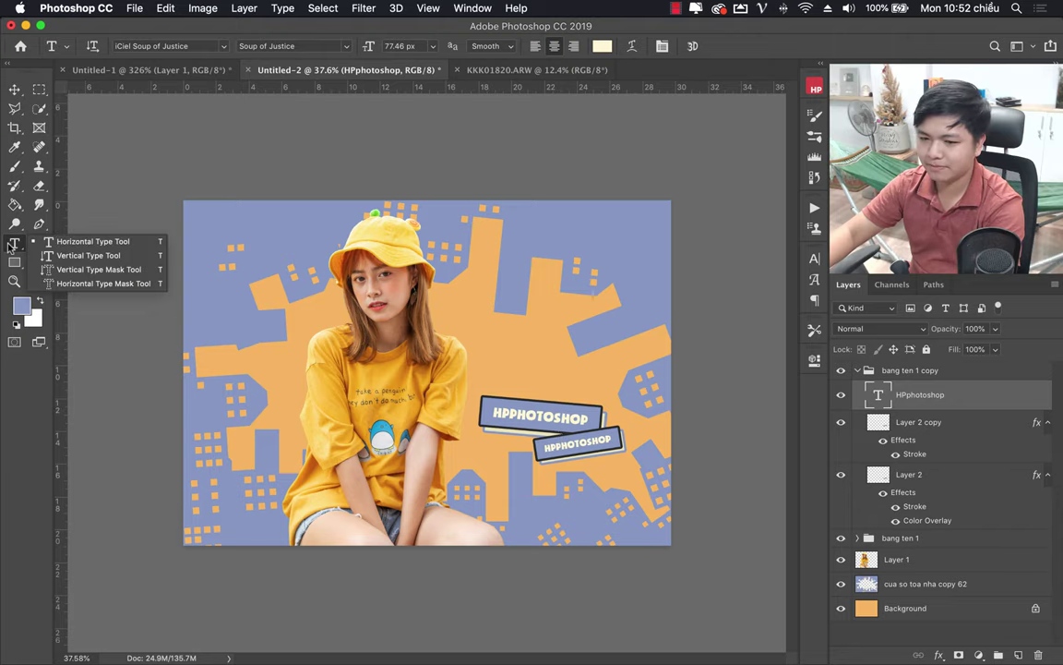
click(84, 255)
right_click(21, 246)
click(20, 246)
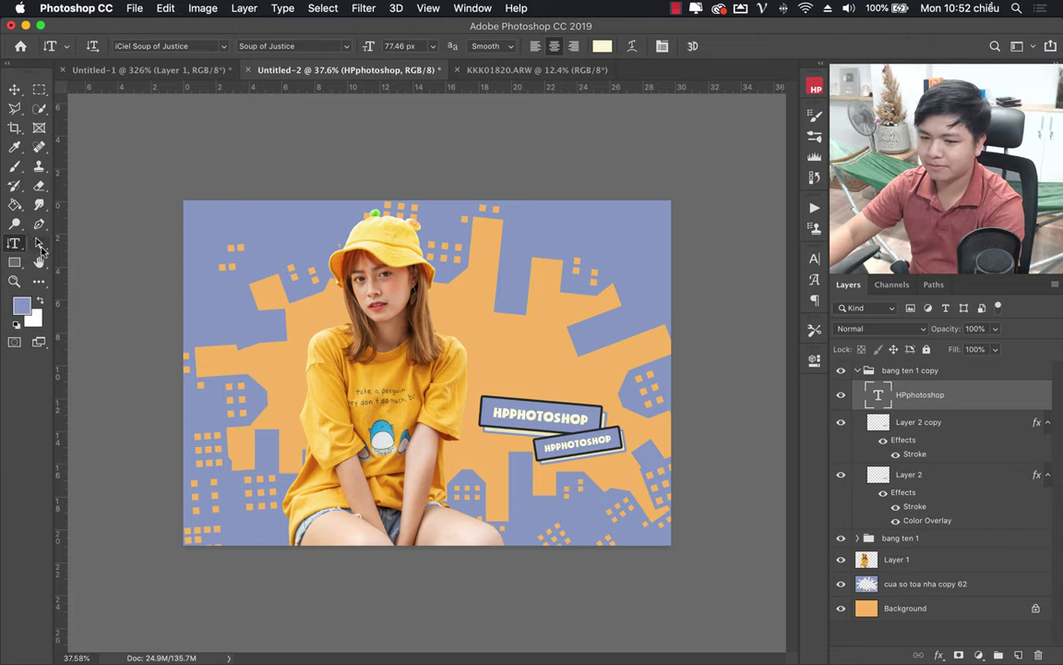
right_click(15, 243)
click(92, 241)
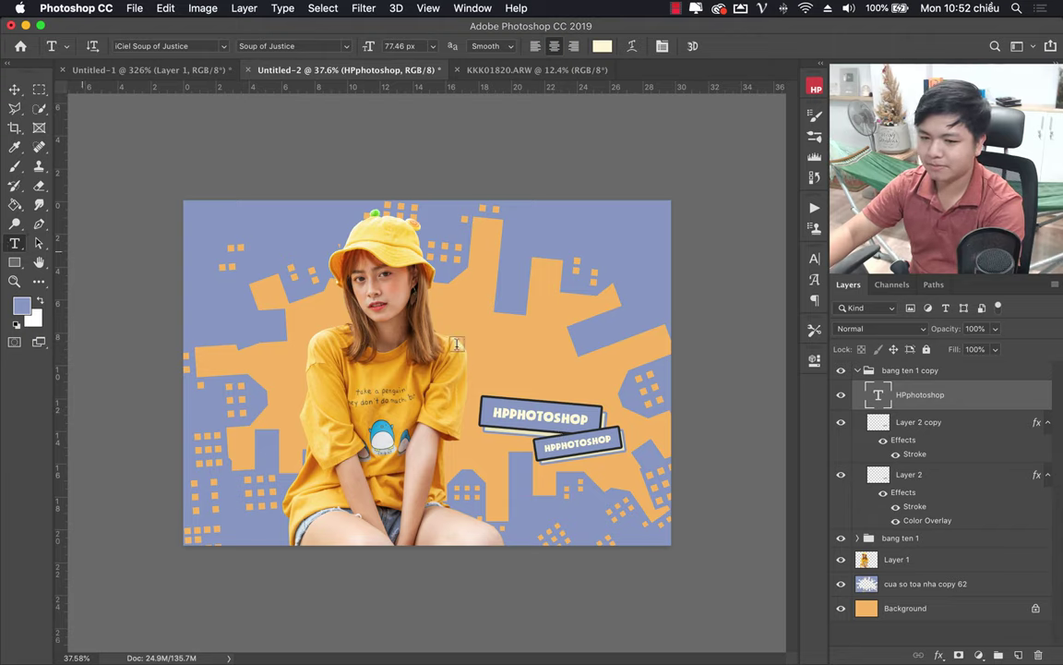
Retype the lower label as 'AMD workshop', then select both label groups.
double_click(596, 439)
text(a)
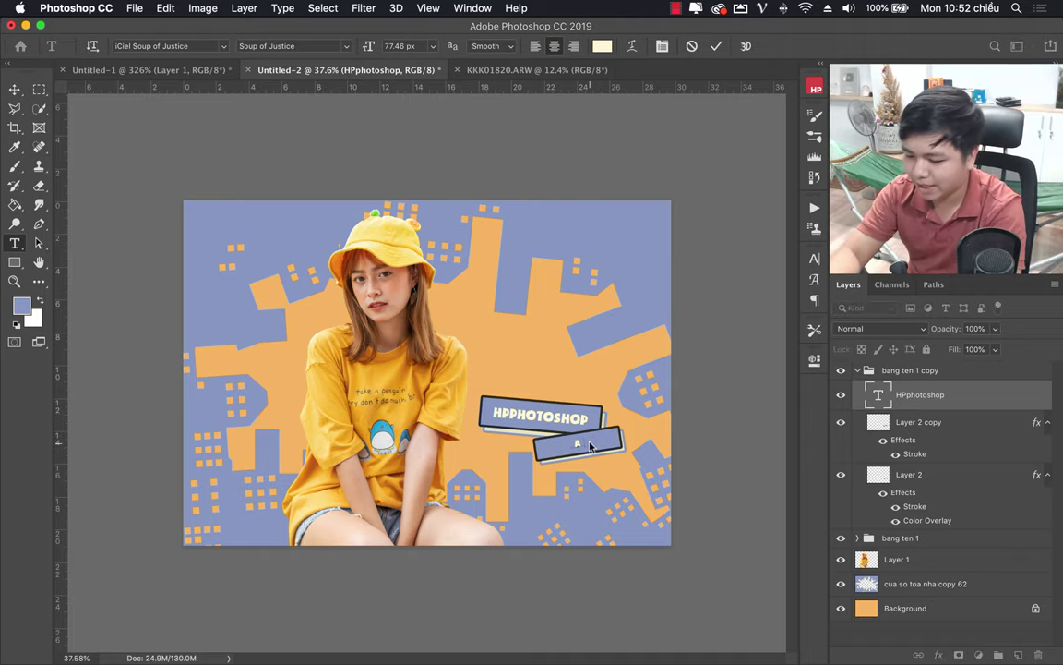
text(ndorksh)
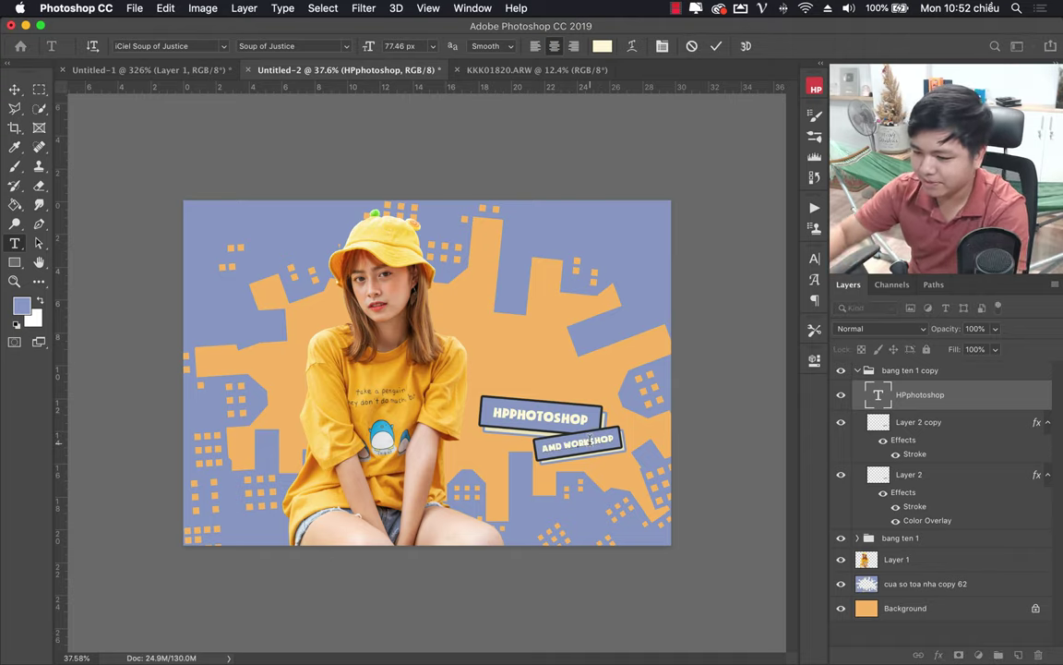
text(op)
click(953, 402)
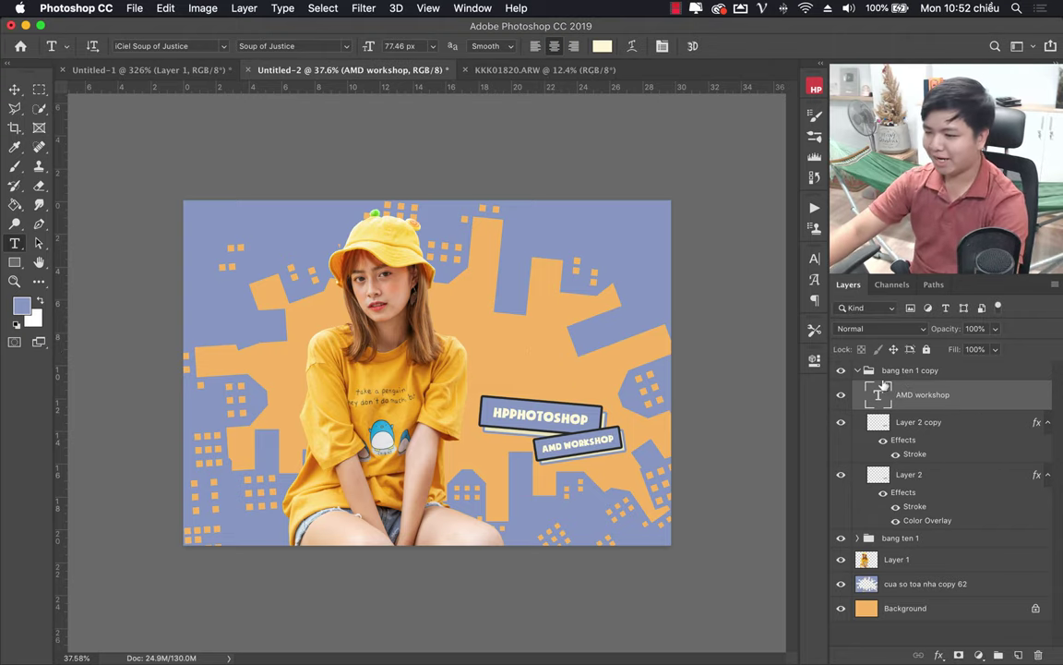
click(921, 372)
shift+click(917, 388)
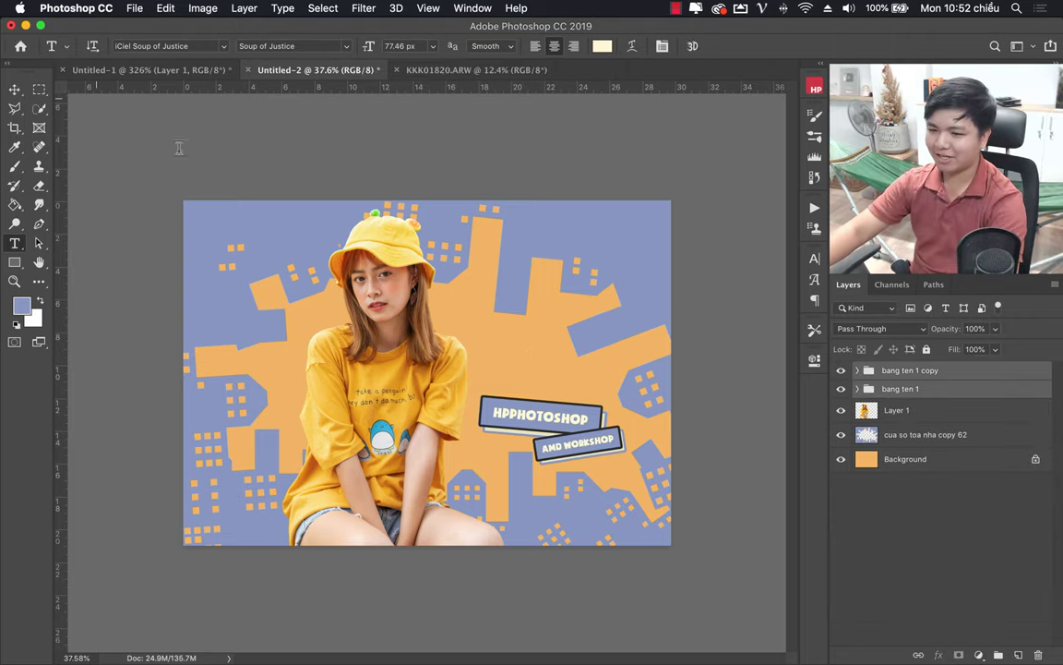
Drag both label groups down-right and compare with the DA LAB reference poster.
click(15, 92)
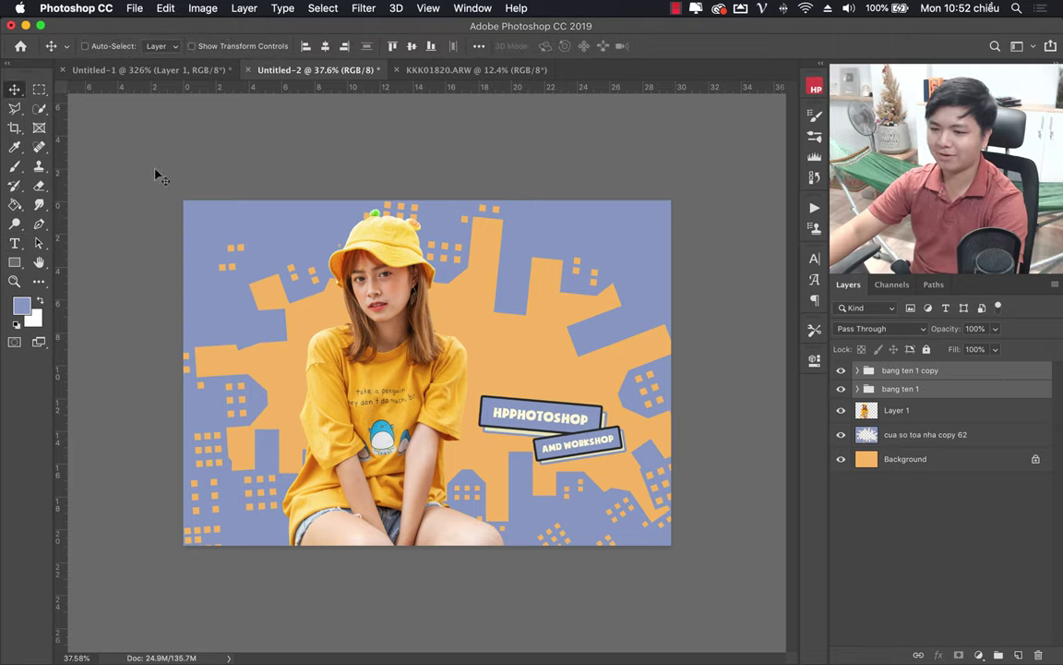
mouse_move(578, 430)
mouse_down()
mouse_move(589, 466)
mouse_move(580, 468)
mouse_up()
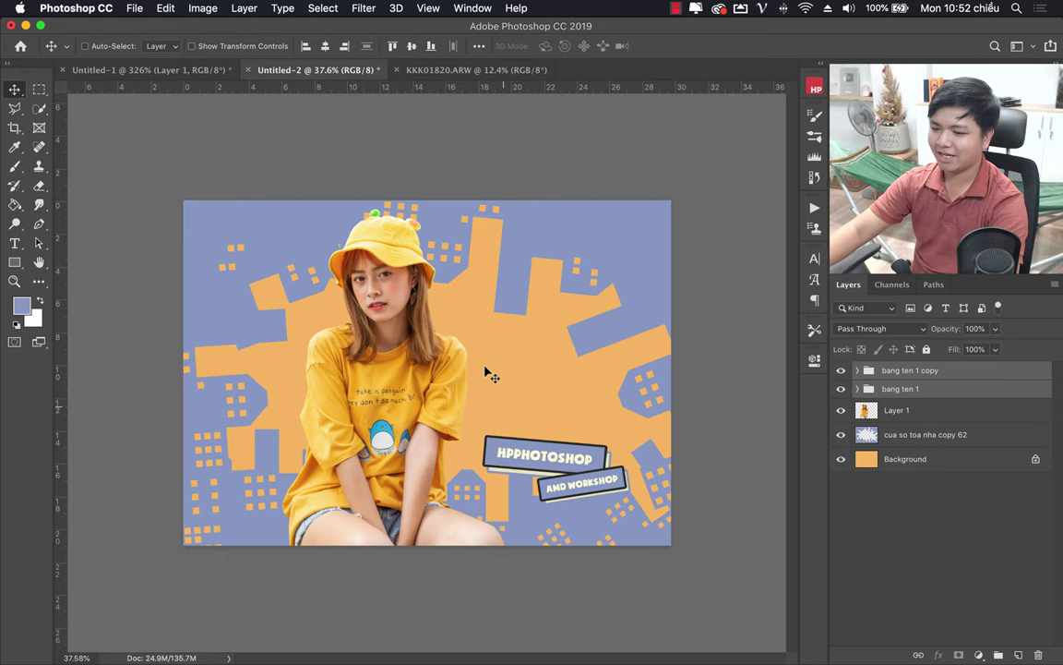
click(224, 68)
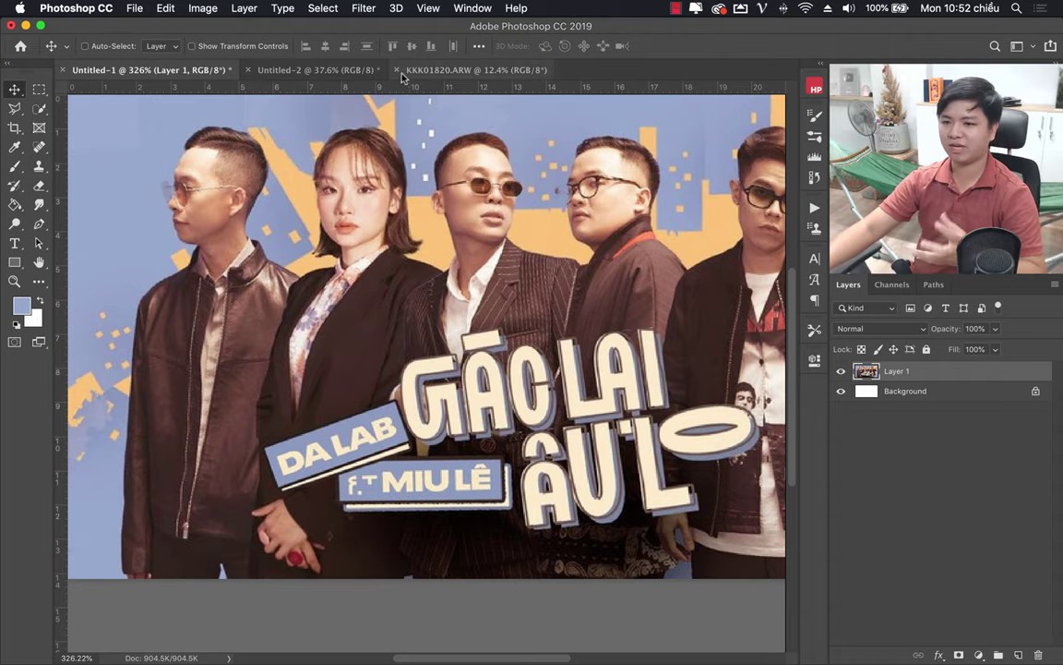
click(305, 72)
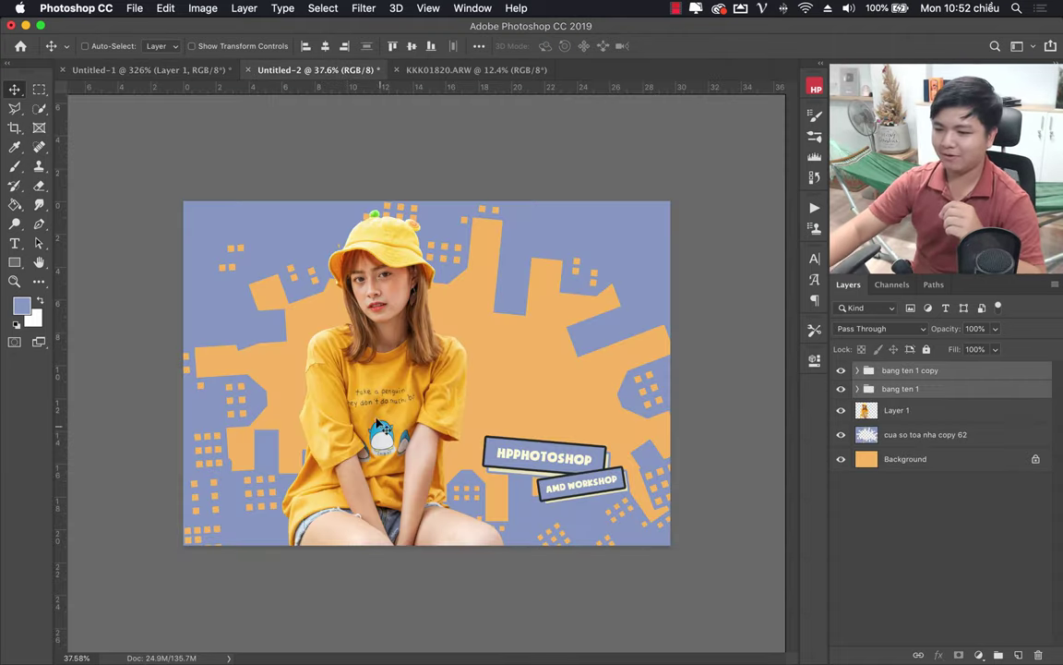
click(923, 373)
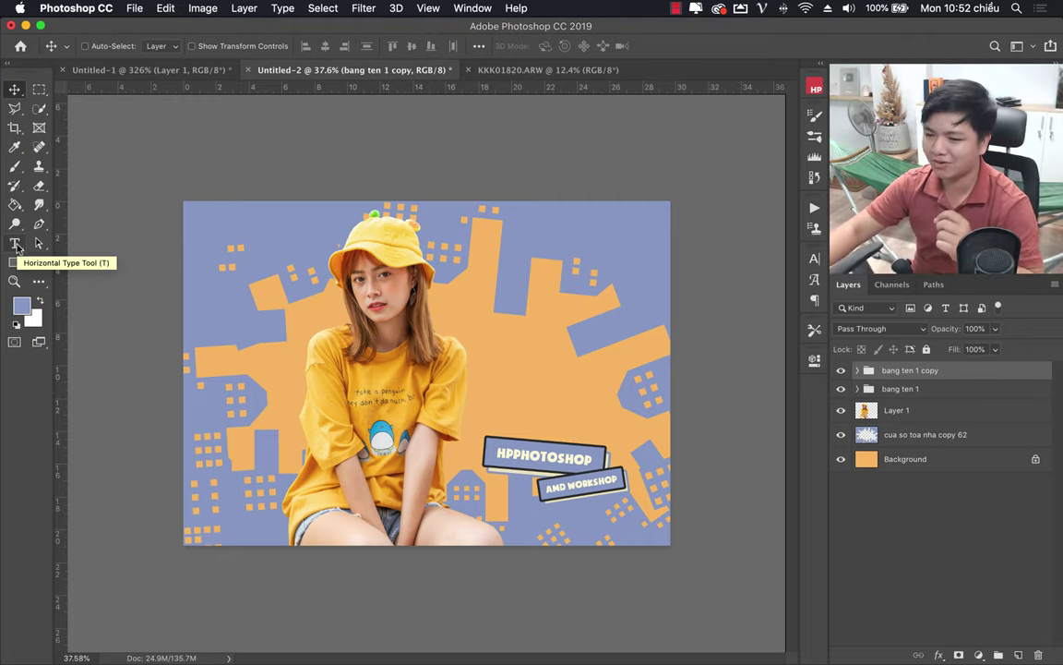
Type a cream 'GÁC LẠI' title in the poster's upper right.
click(16, 245)
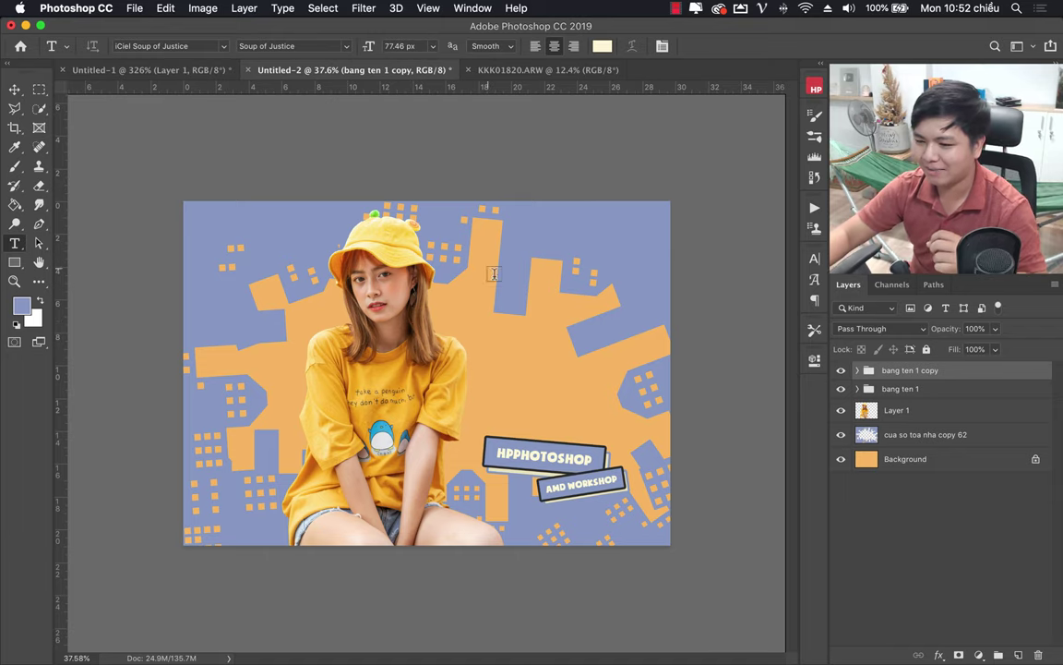
click(148, 69)
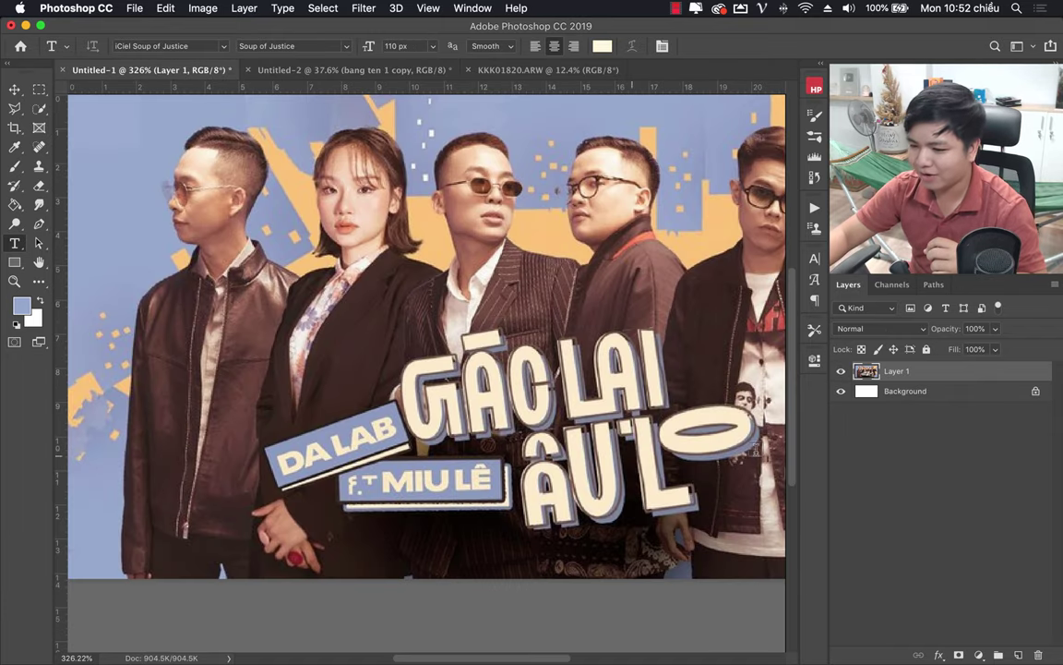
click(305, 70)
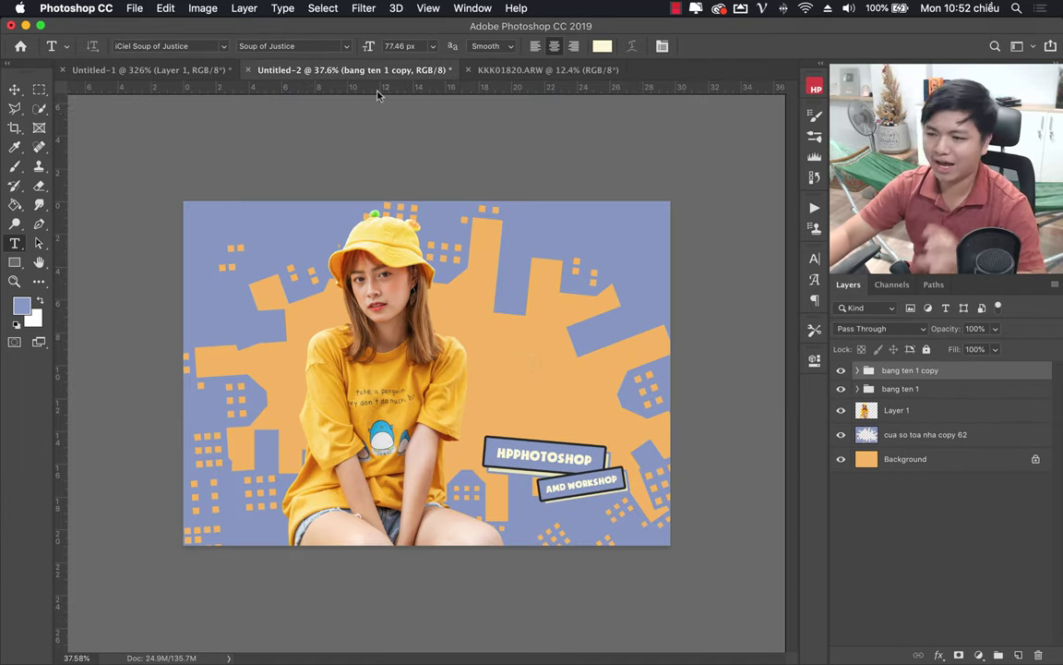
click(499, 310)
text(GÁC L)
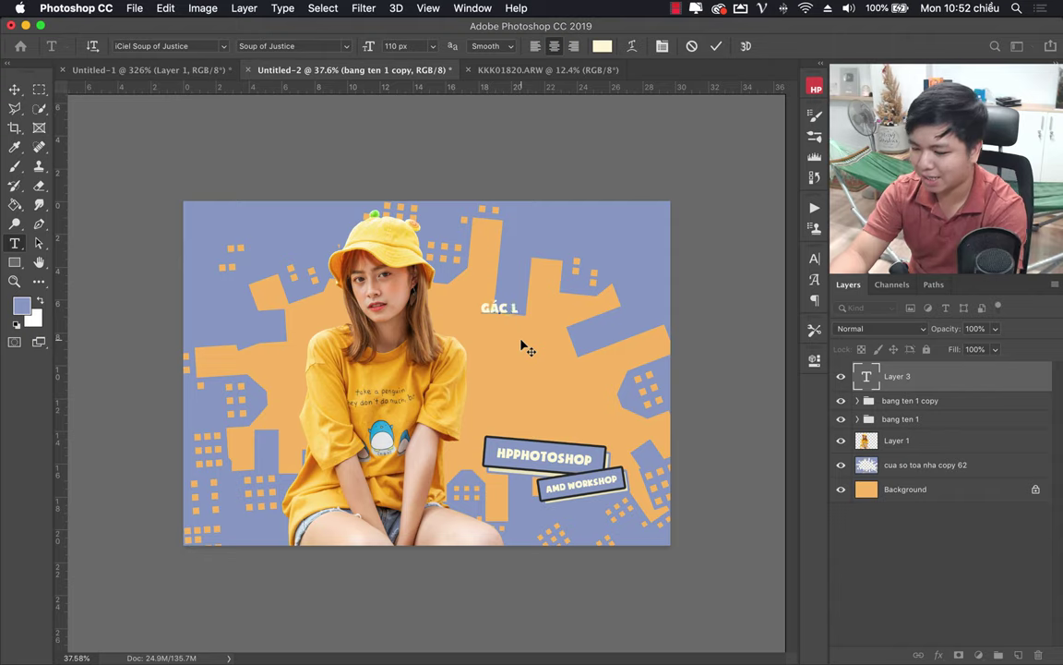
text(AI)
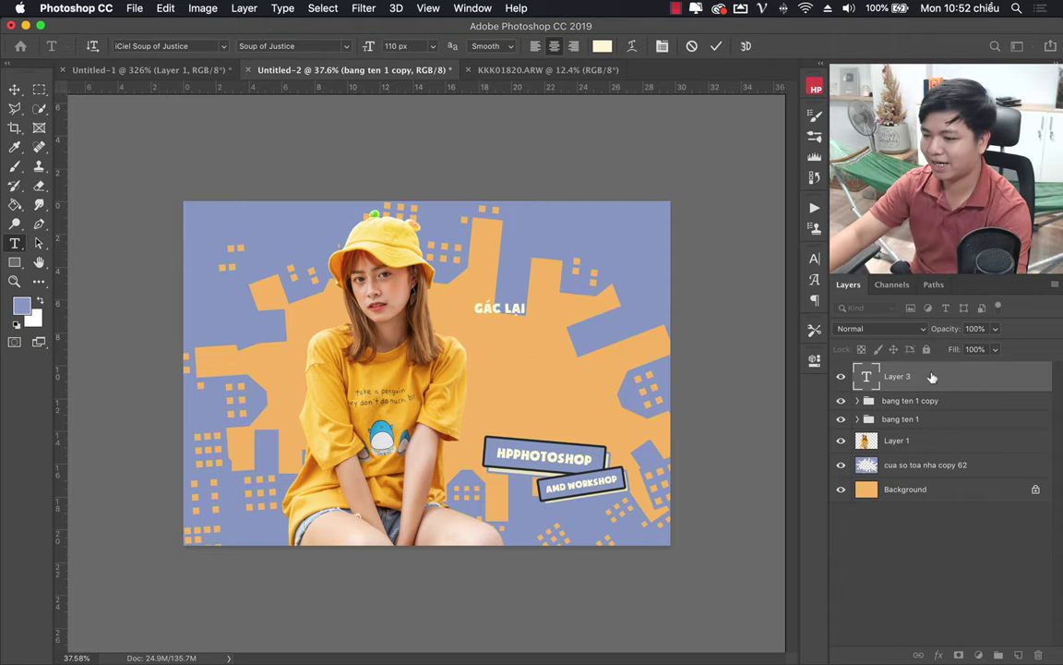
click(932, 375)
Enlarge the GÁC LẠI title to about 329 px and duplicate its layer.
key(super+t)
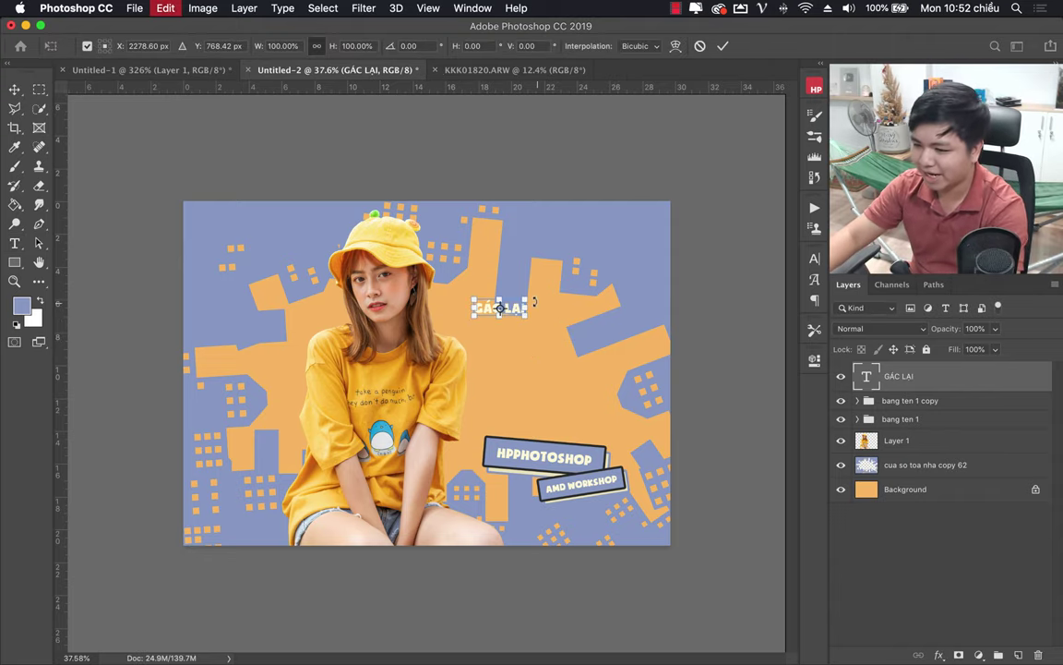
drag(554, 293, 628, 267)
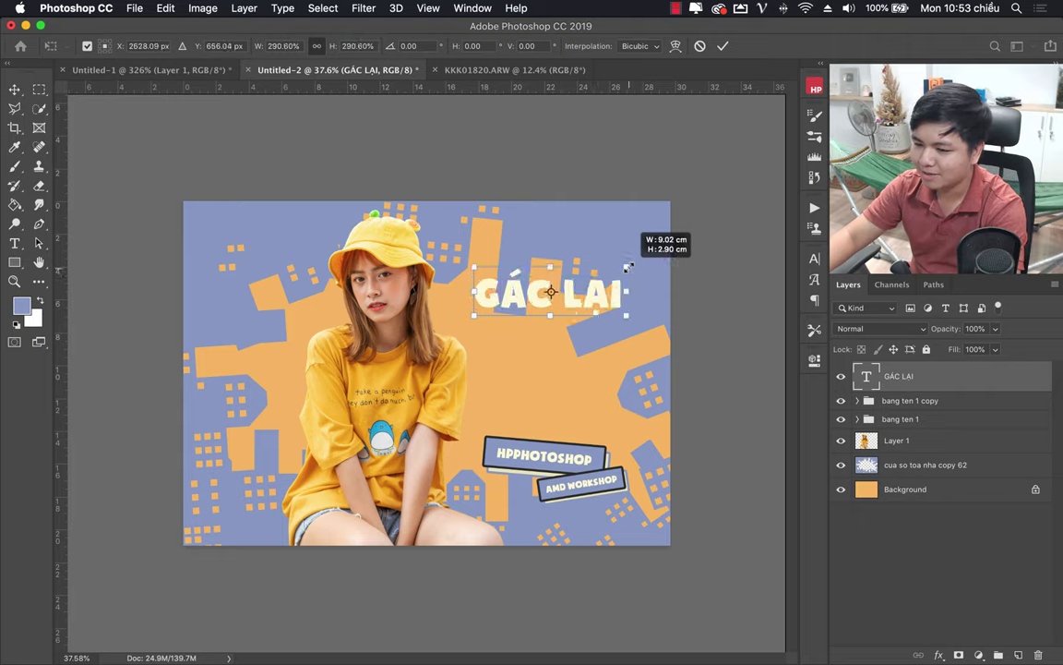
key(Return)
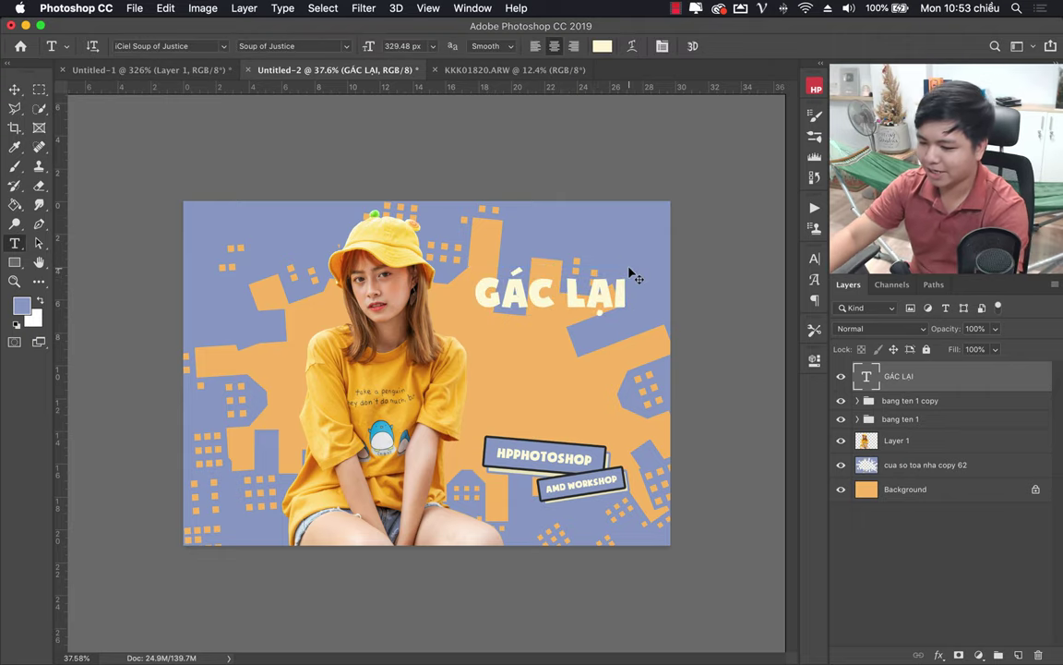
key(super+j)
Move the duplicate below, retype it as 'ÂU LO', and shift it left under GÁC LẠI.
key(v)
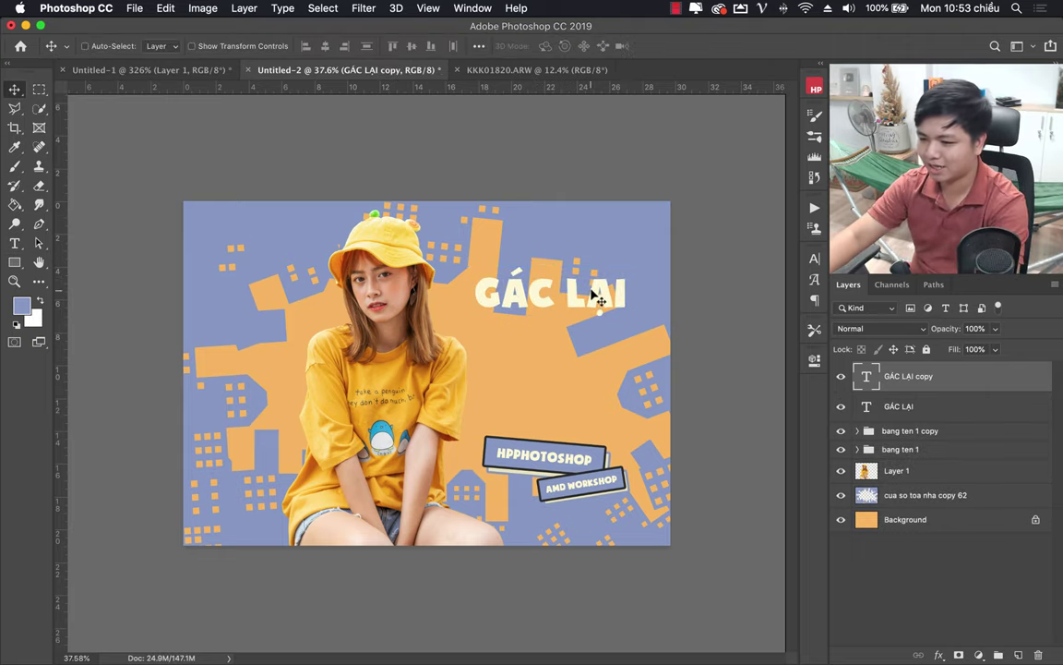
drag(594, 282, 585, 334)
double_click(586, 334)
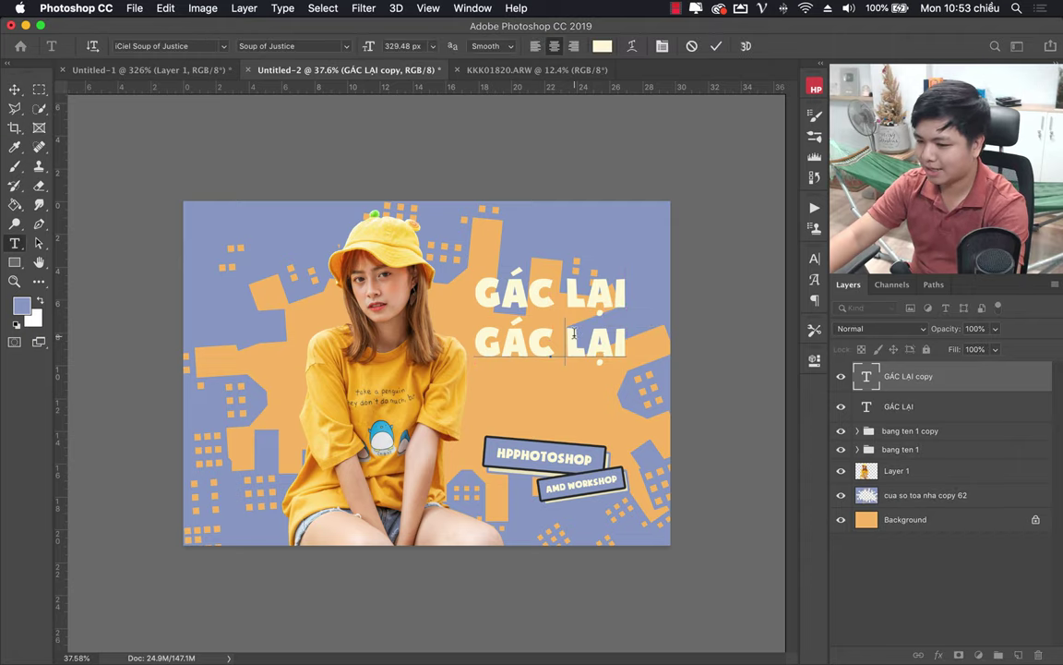
key(super+a)
text(AU)
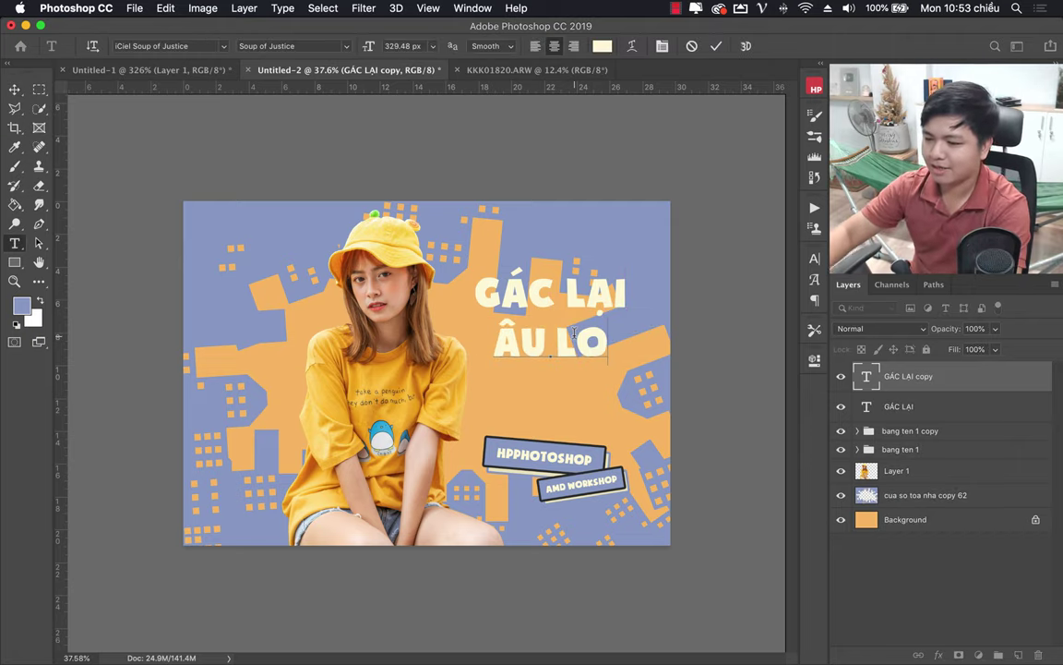
click(619, 345)
key(v)
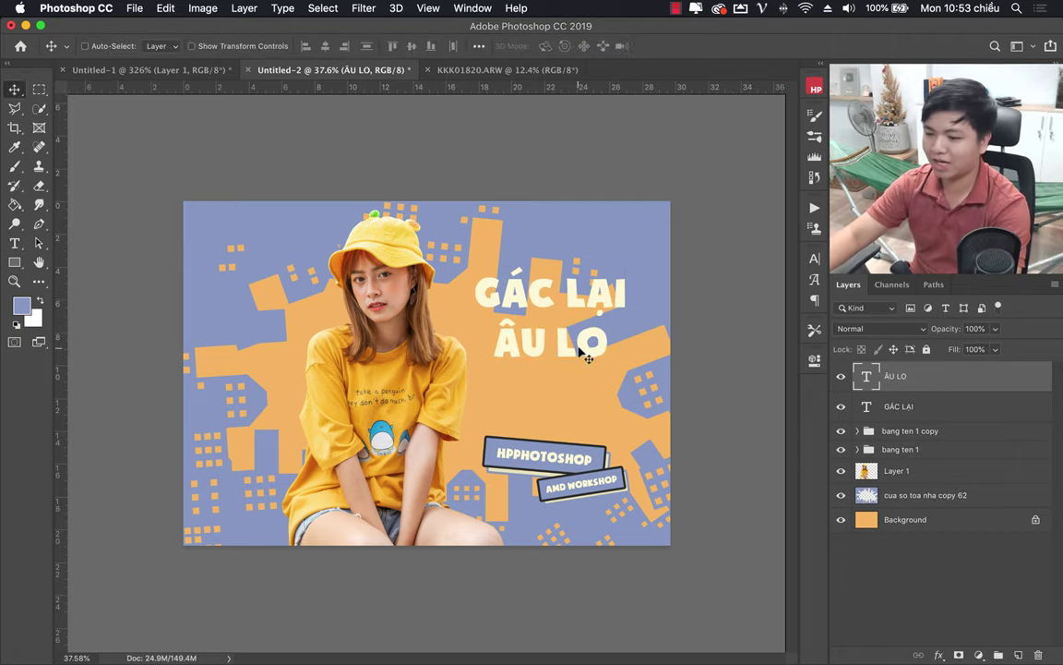
drag(588, 357, 605, 344)
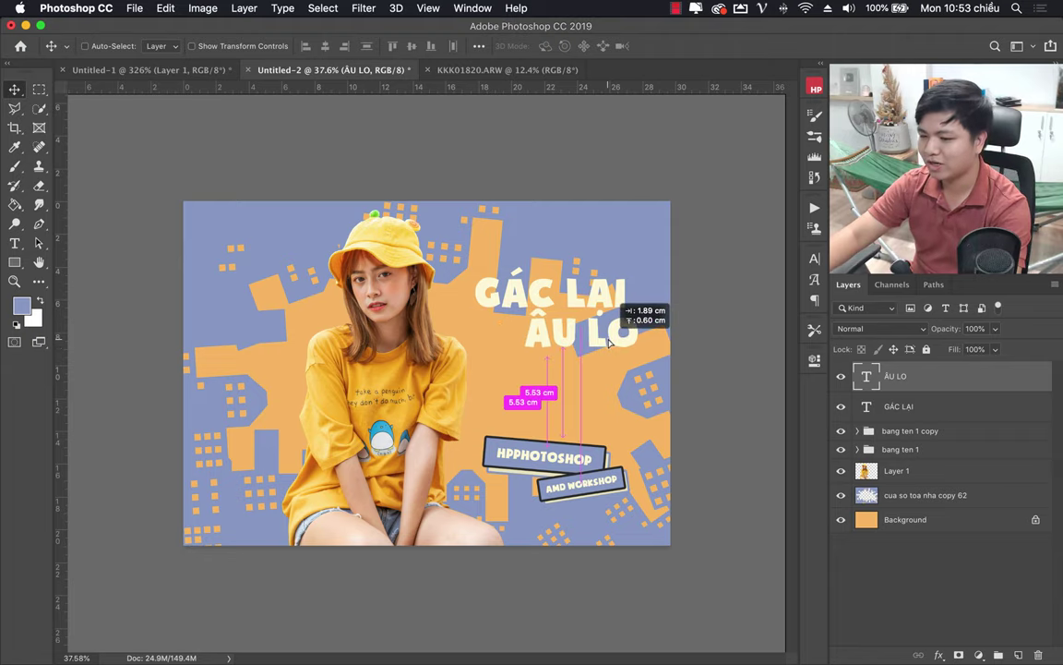
drag(605, 343, 520, 337)
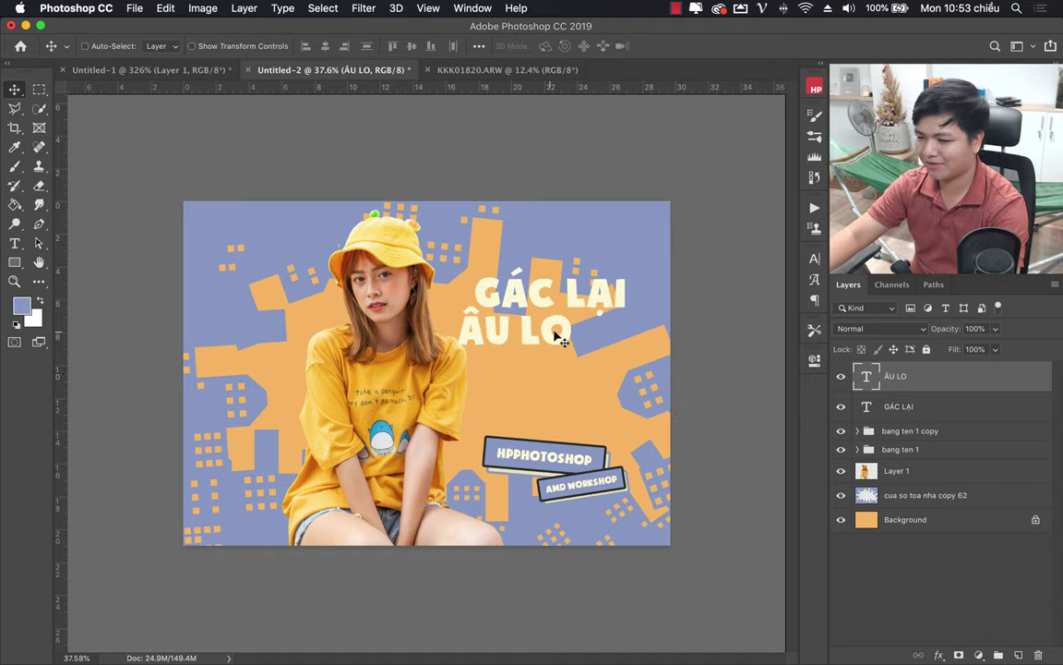
Enlarge both title lines, tilt them about 9°, and shift the girl, title and banners left.
shift+click(928, 409)
key(super+t)
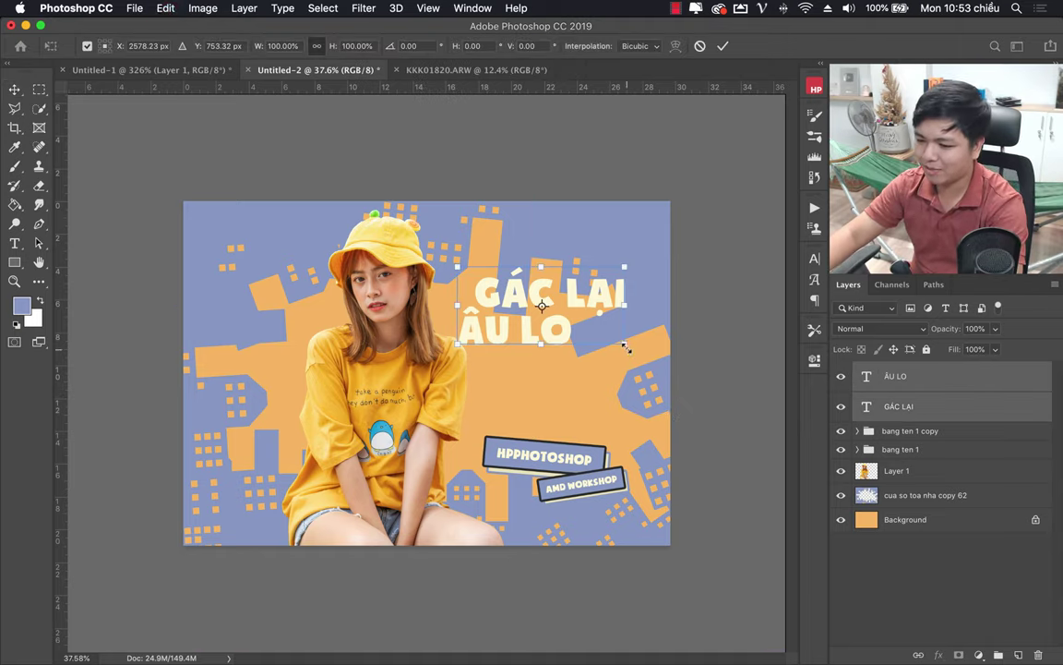
mouse_move(627, 349)
mouse_down()
mouse_move(658, 375)
mouse_move(677, 378)
mouse_move(679, 365)
mouse_up()
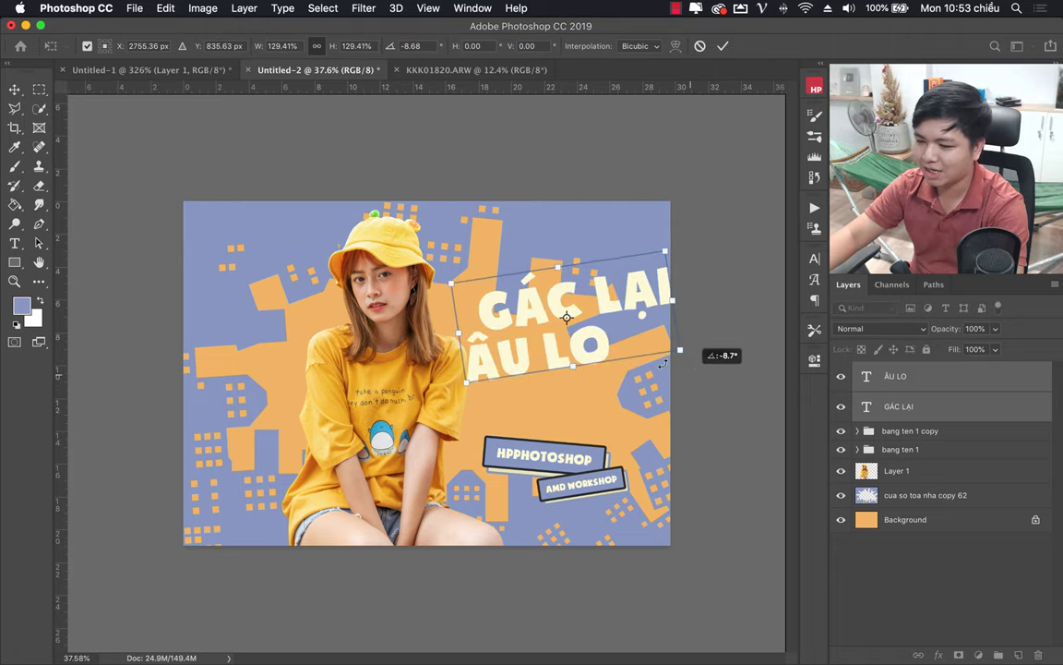
mouse_move(602, 336)
mouse_down()
mouse_move(592, 379)
mouse_move(588, 371)
mouse_move(577, 381)
mouse_move(582, 373)
mouse_up()
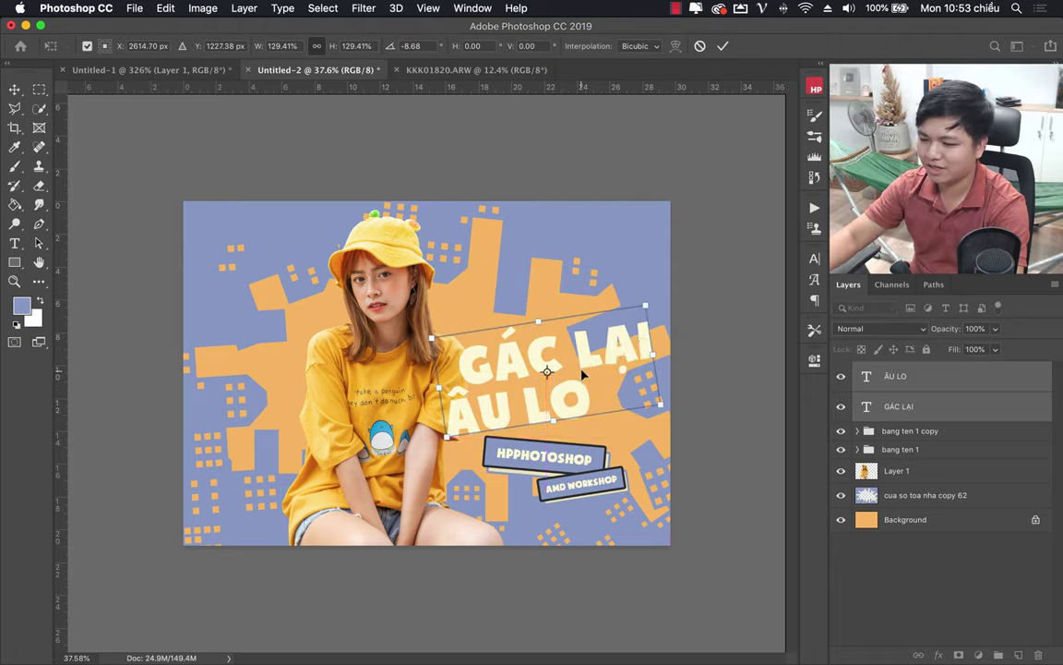
key(Return)
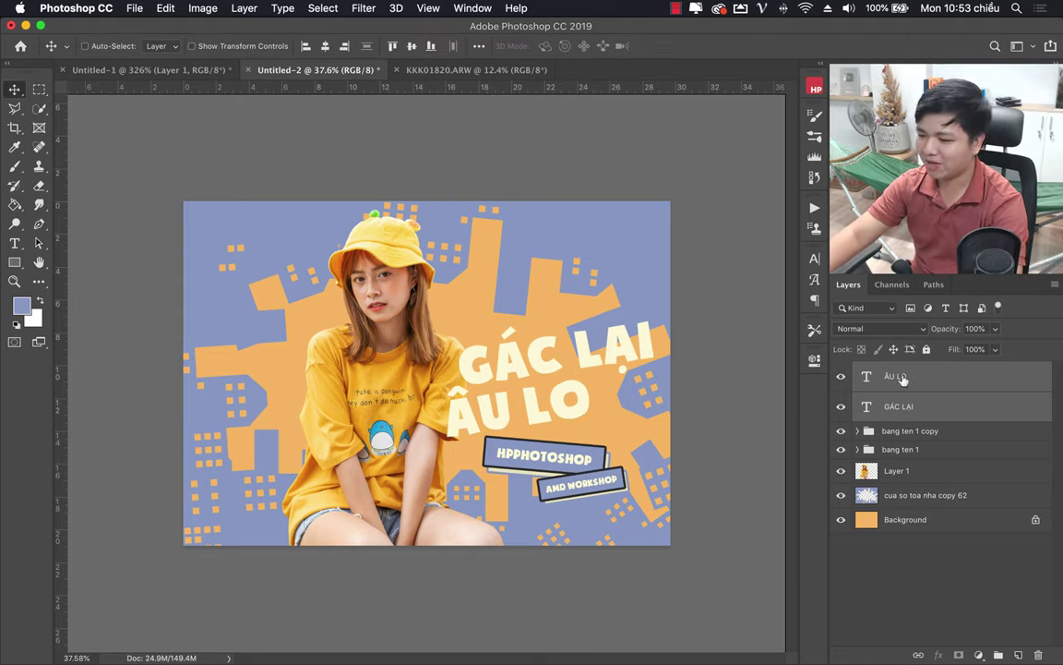
shift+click(896, 470)
mouse_move(483, 352)
mouse_down()
mouse_move(456, 353)
mouse_move(464, 351)
mouse_up()
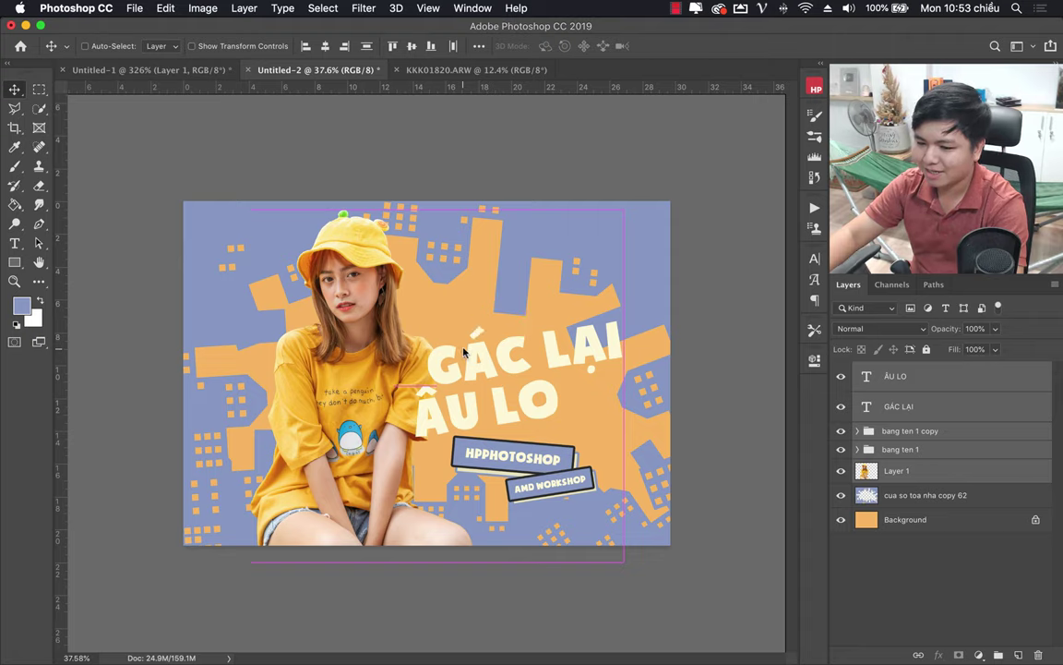
Scale the two title lines to about 114% and nudge them slightly right and down.
click(931, 407)
shift+click(941, 379)
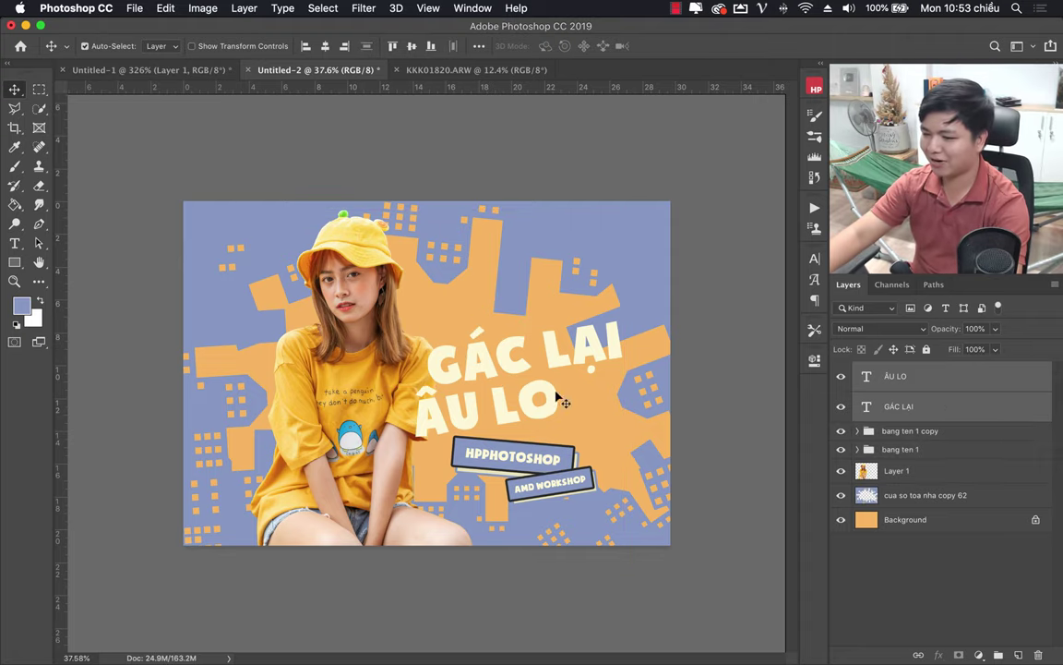
key(ctrl+t)
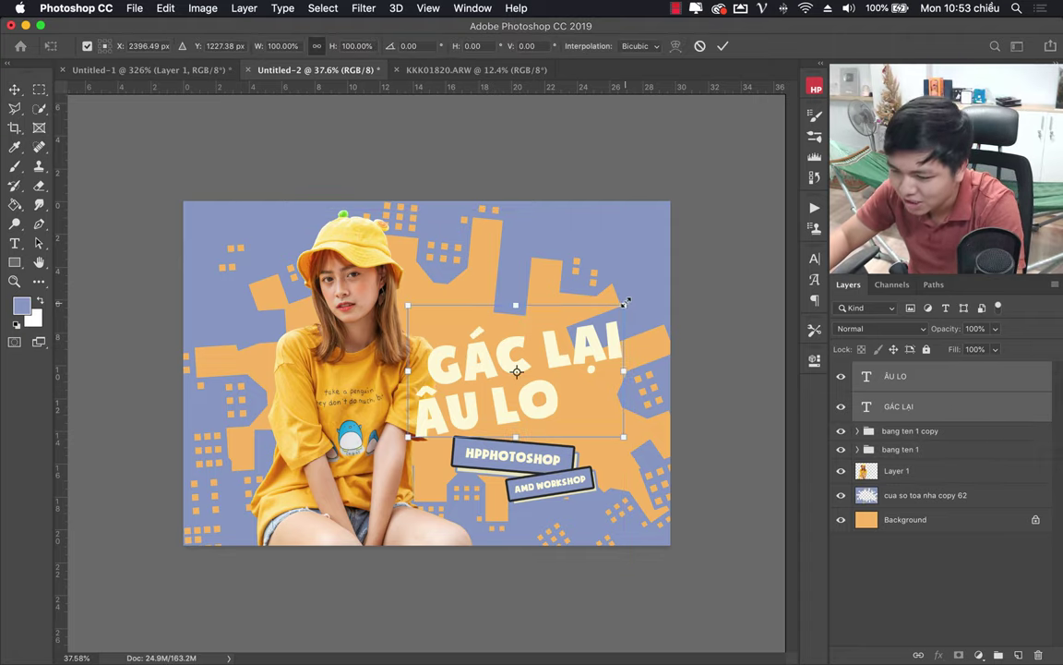
drag(625, 301, 653, 287)
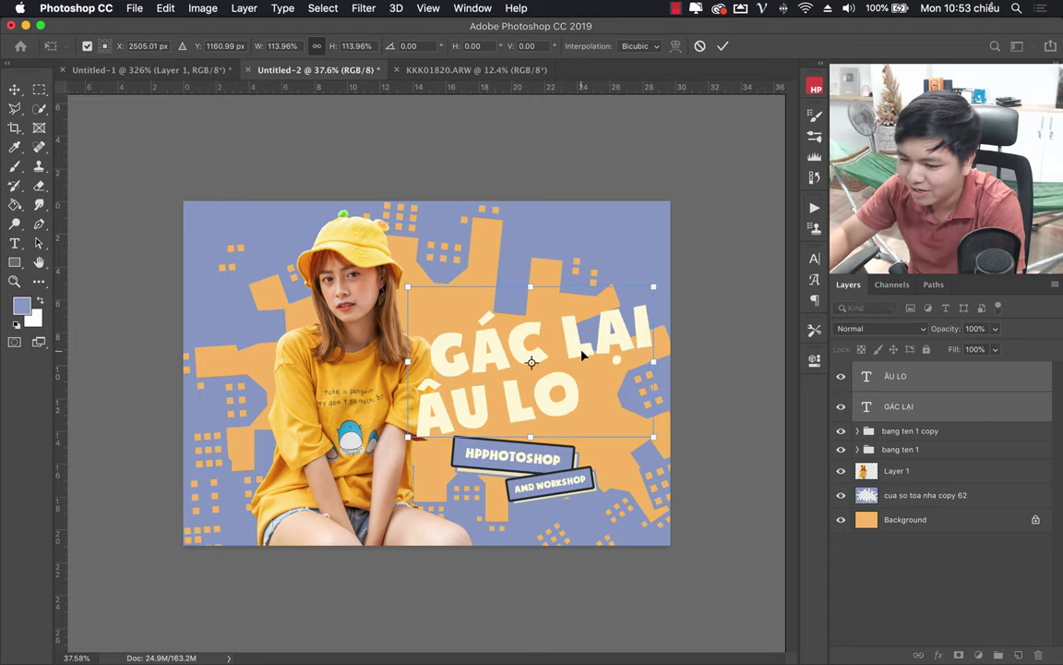
key(Return)
drag(515, 400, 523, 406)
key(alt+bracketleft)
key(alt+bracketright)
key(alt+bracketright)
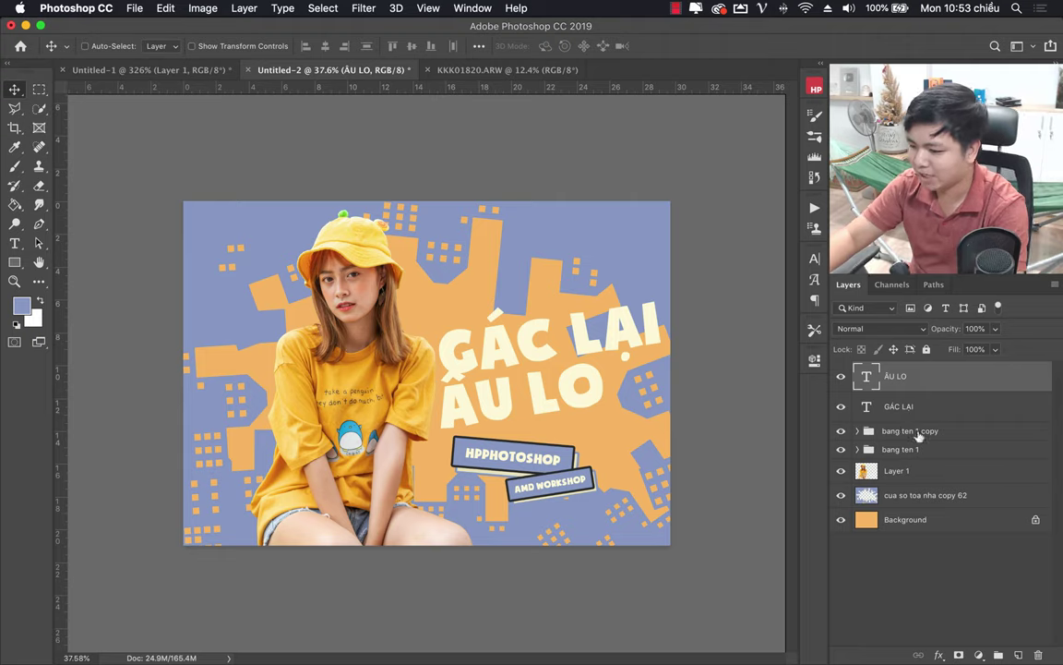
Move both banner groups up-right under the title, then reselect the two title layers.
click(903, 431)
mouse_move(563, 456)
mouse_down()
mouse_move(598, 441)
mouse_move(576, 434)
mouse_up()
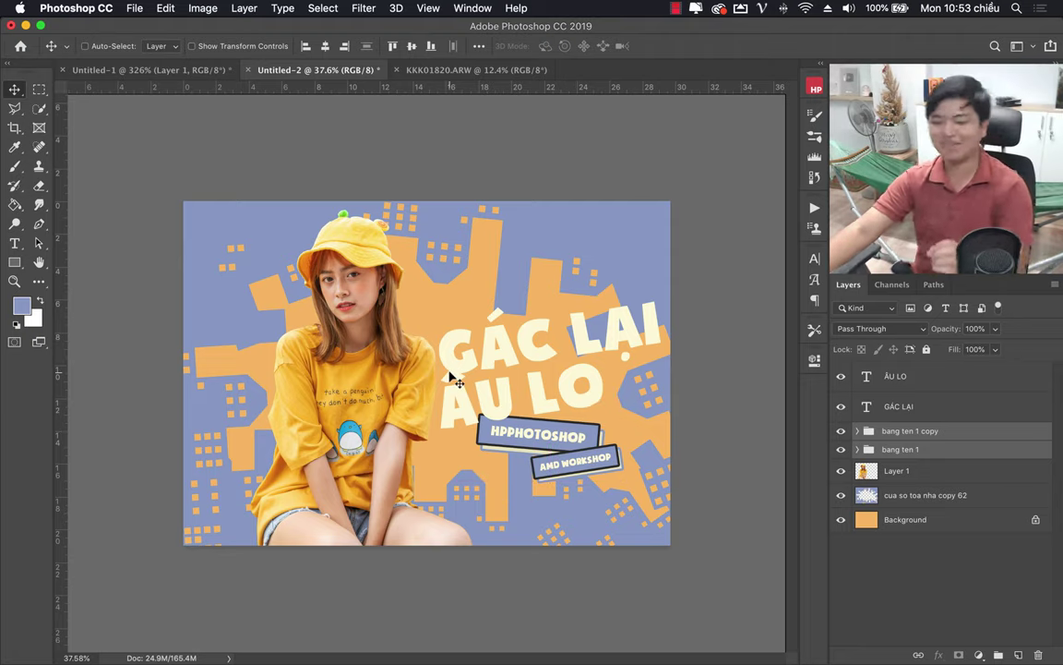
click(162, 73)
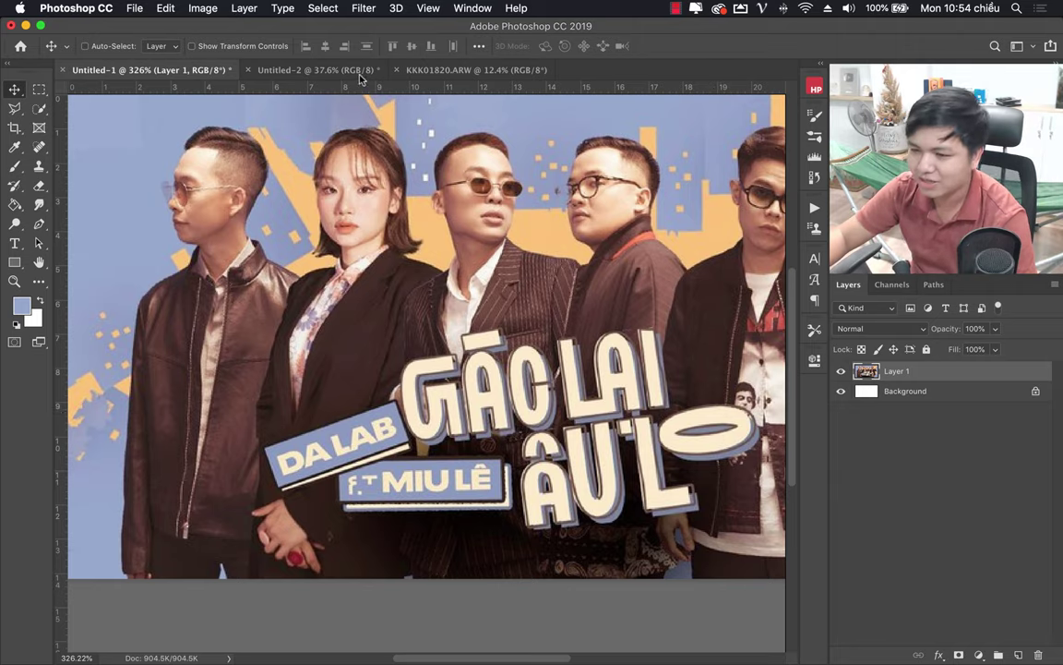
click(314, 70)
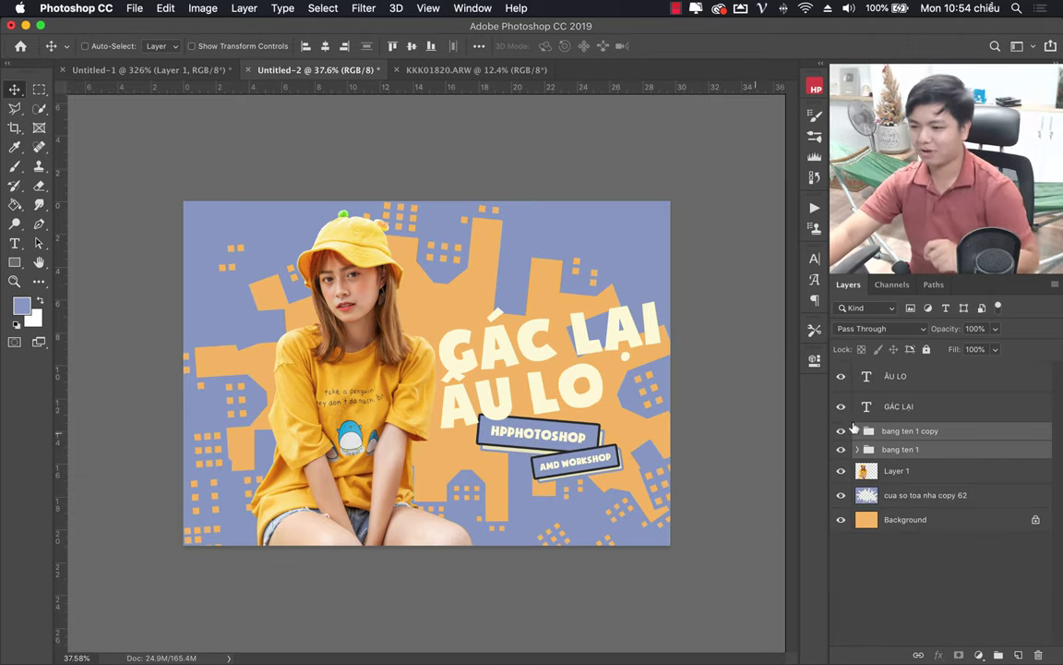
click(918, 406)
shift+click(940, 383)
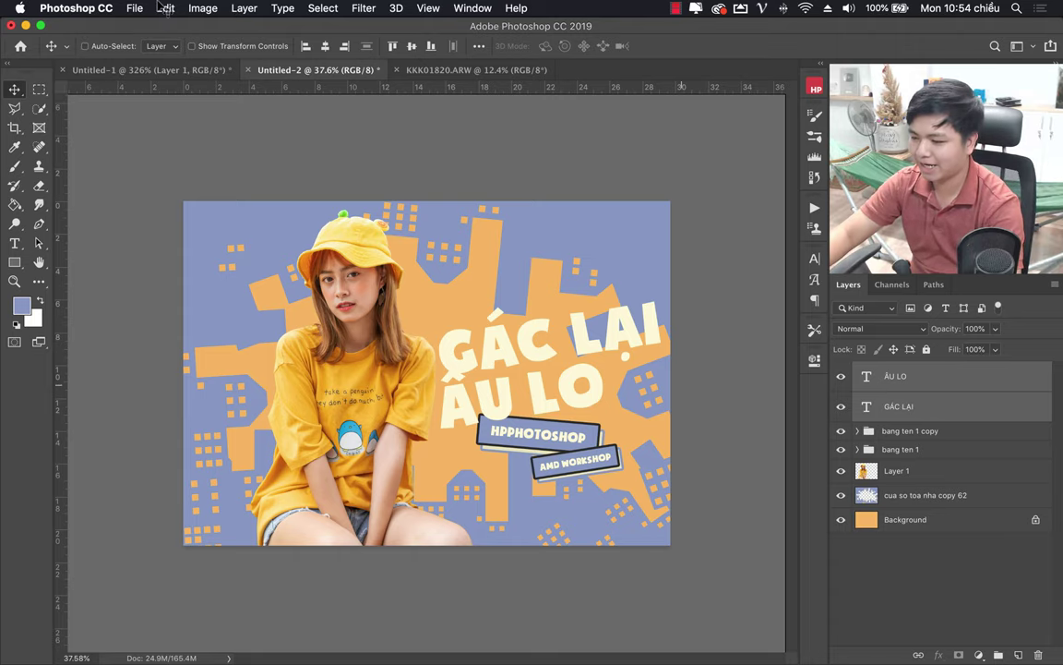
click(243, 8)
mouse_move(313, 25)
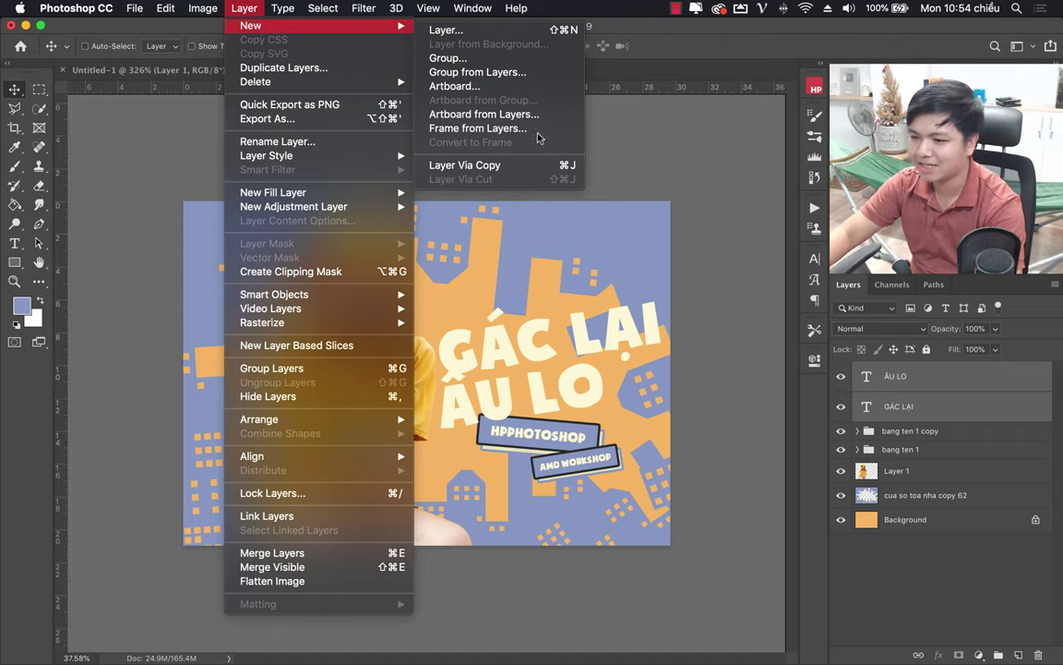
Group the GÁC LẠI and ÂU LO layers as 'CHU GOC' and duplicate the group.
click(477, 72)
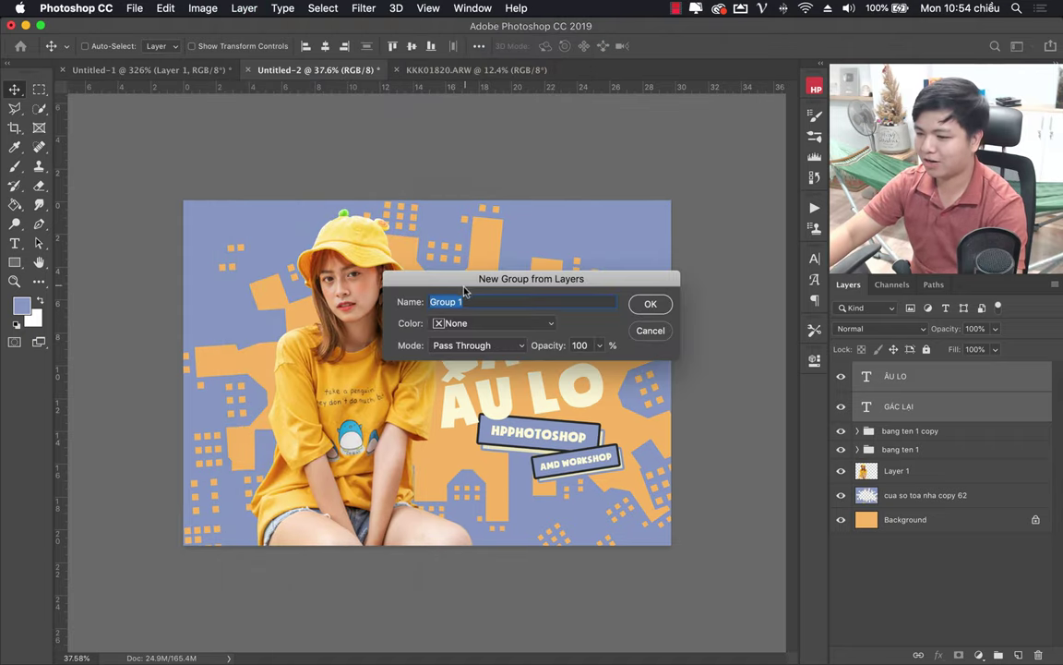
text(CHU GOC)
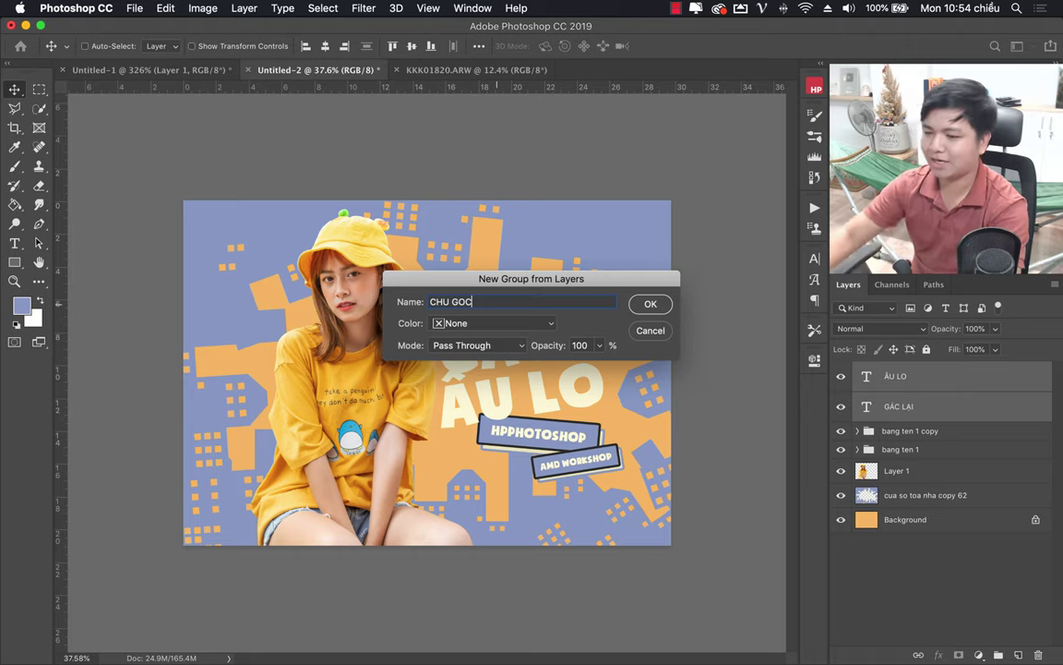
key(Return)
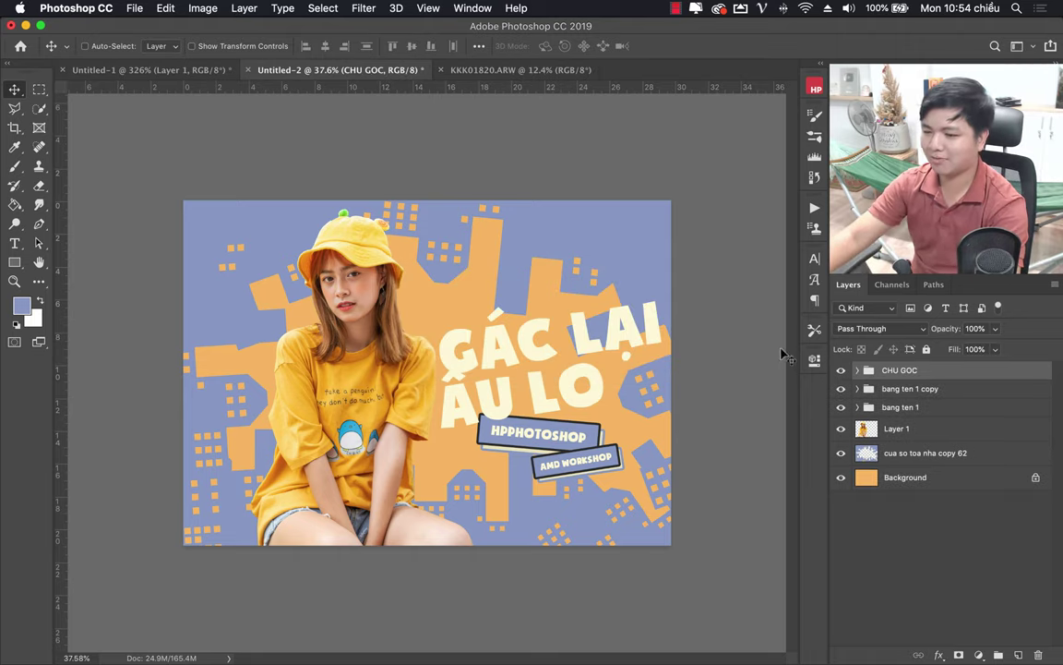
click(840, 371)
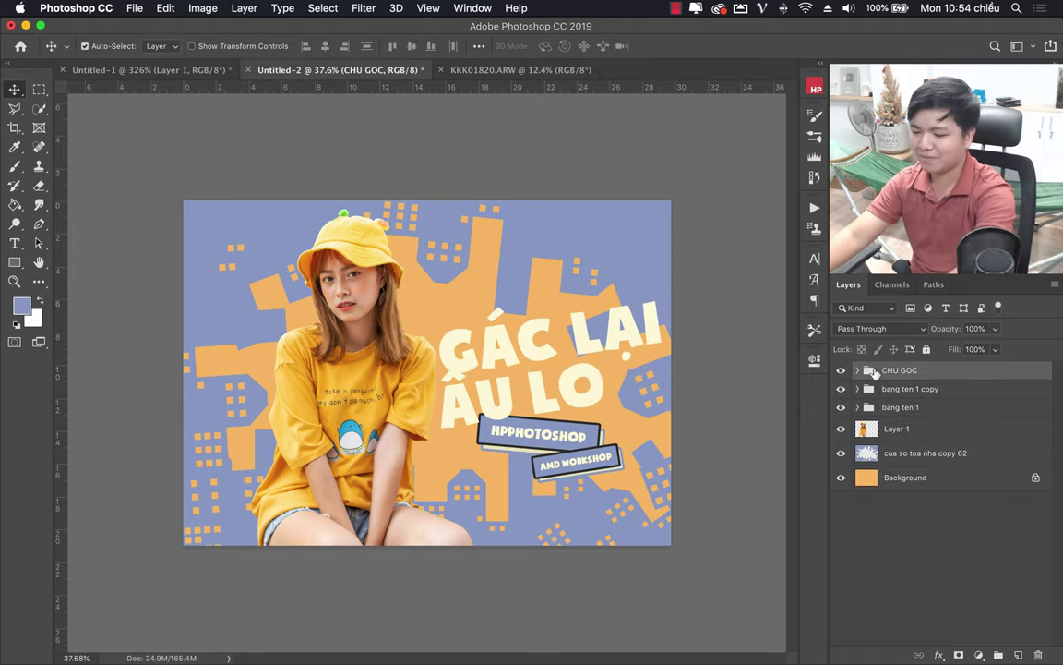
key(ctrl+j)
Add a Color Overlay to the original CHU GOC group in the background blue (90a2ca).
click(848, 390)
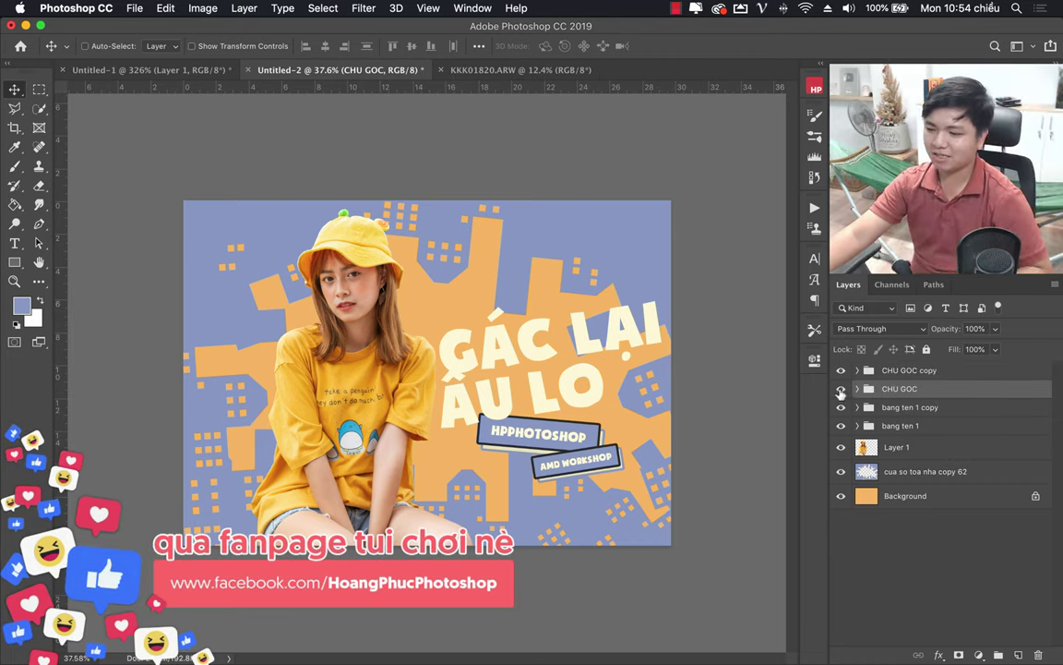
click(159, 71)
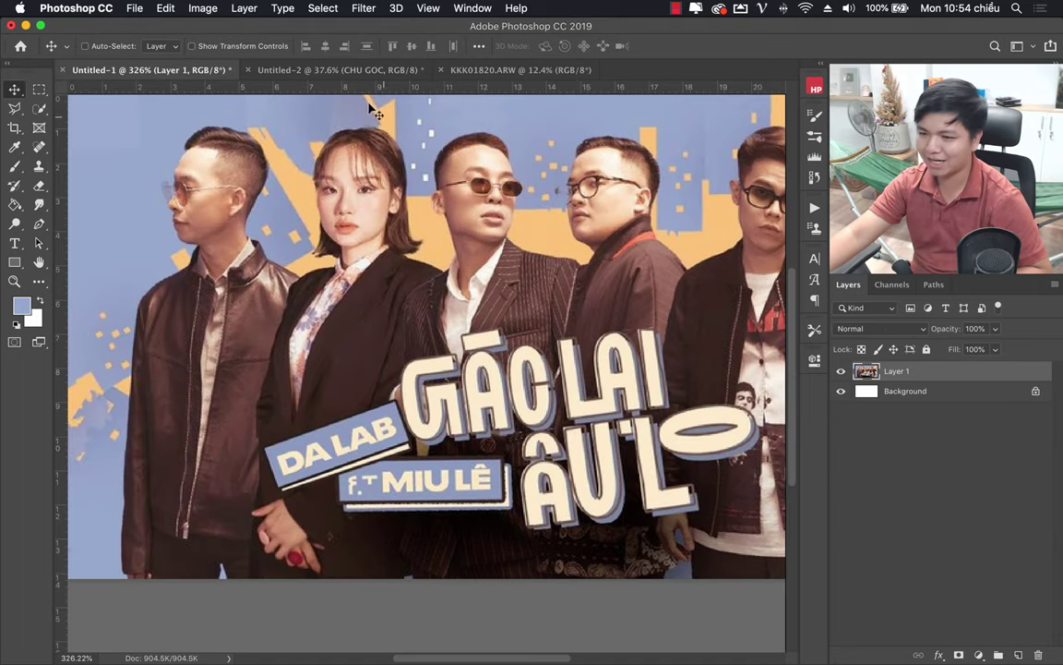
click(336, 70)
right_click(977, 396)
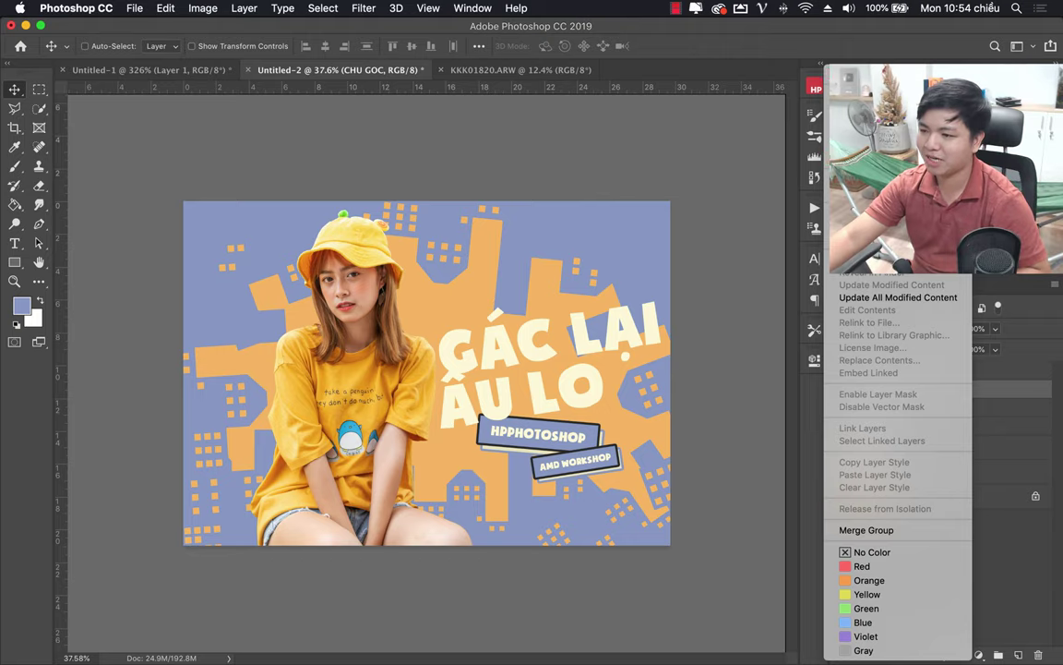
click(886, 102)
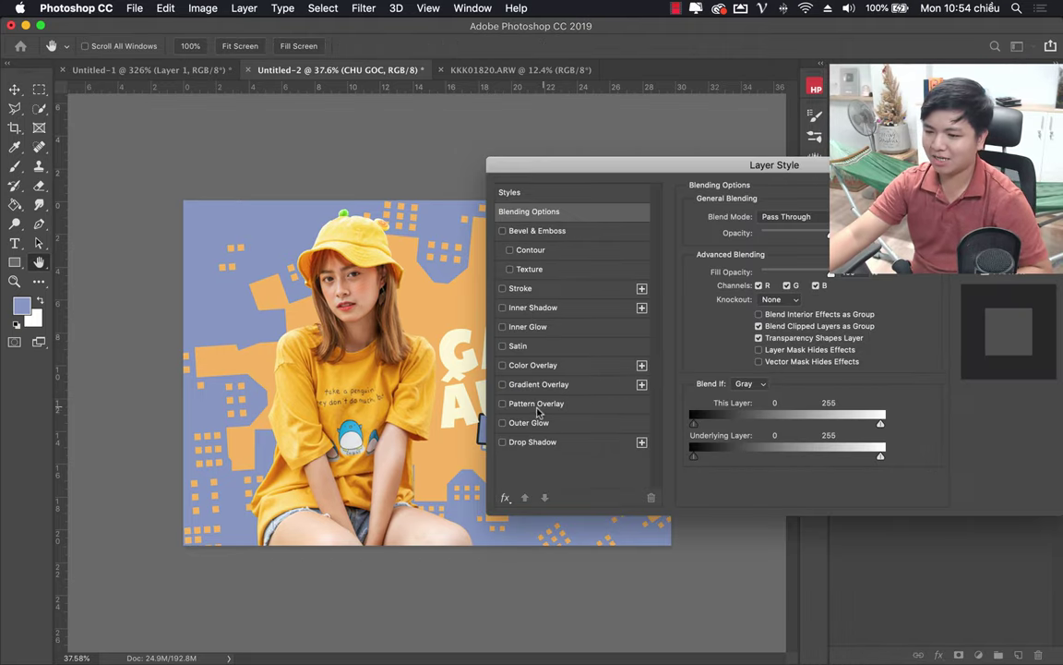
click(523, 368)
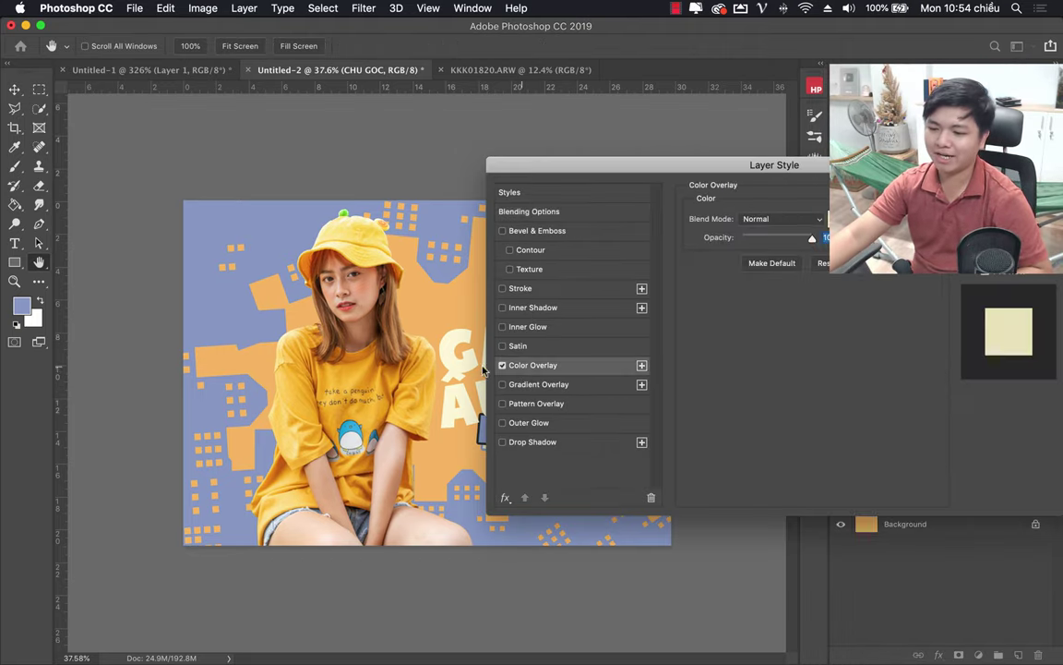
click(830, 219)
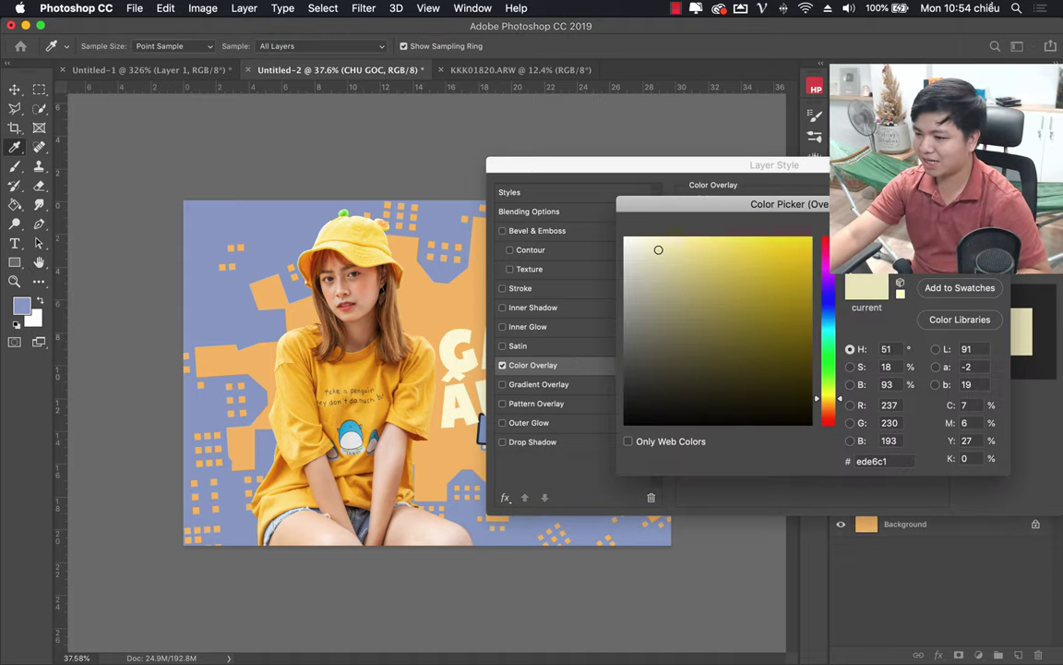
click(286, 218)
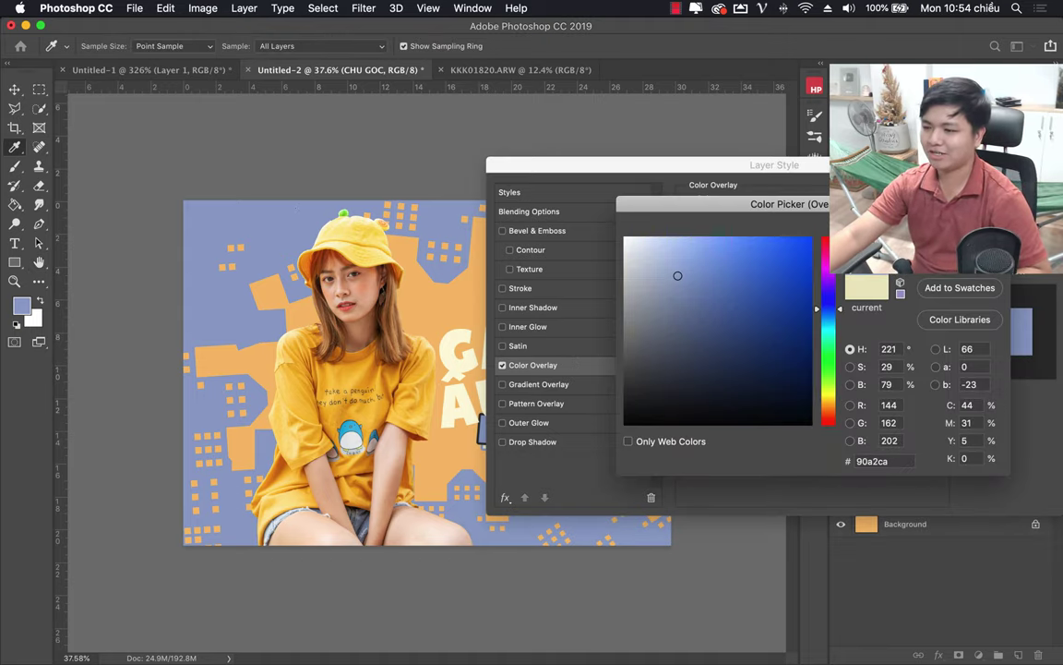
key(Return)
key(Return)
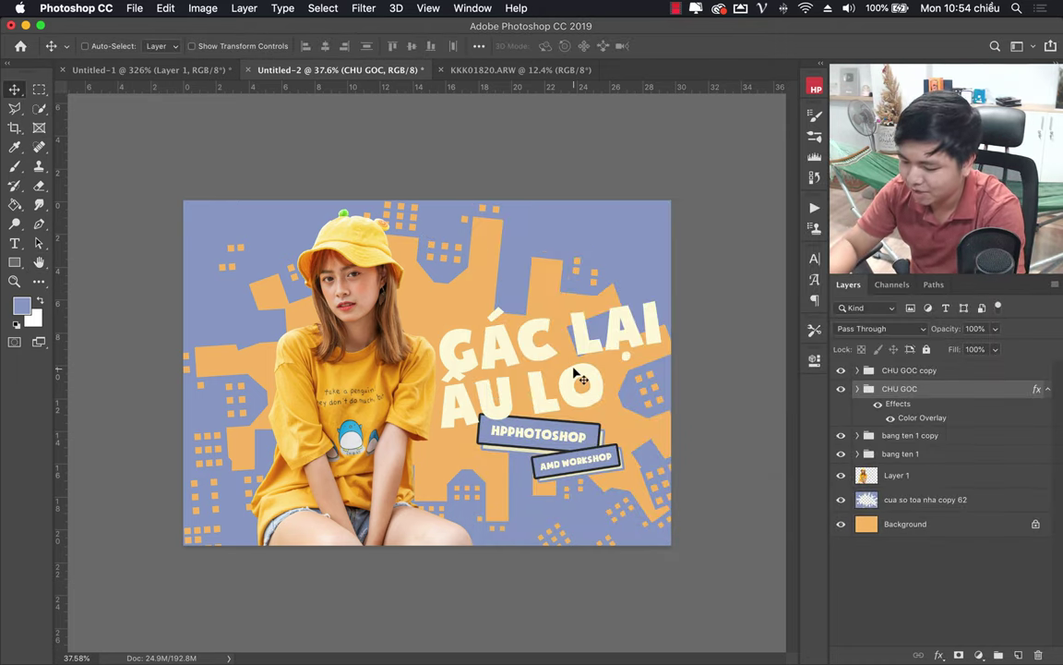
With the Move tool, select the CHU GOC copy group and compare the poster against the Untitled-1 reference.
right_click(15, 89)
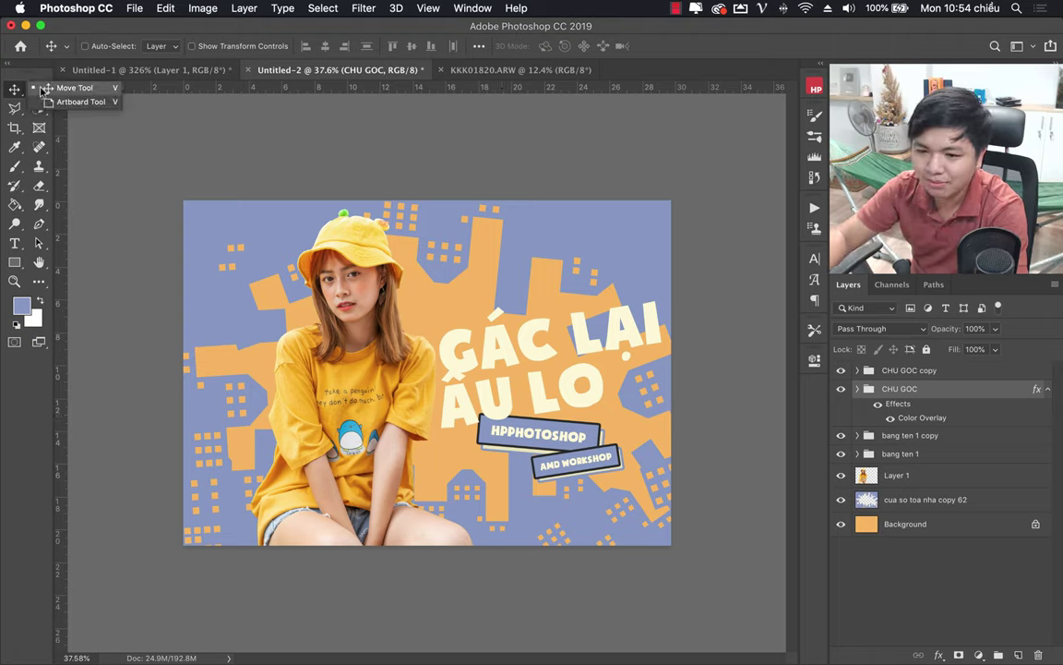
click(41, 89)
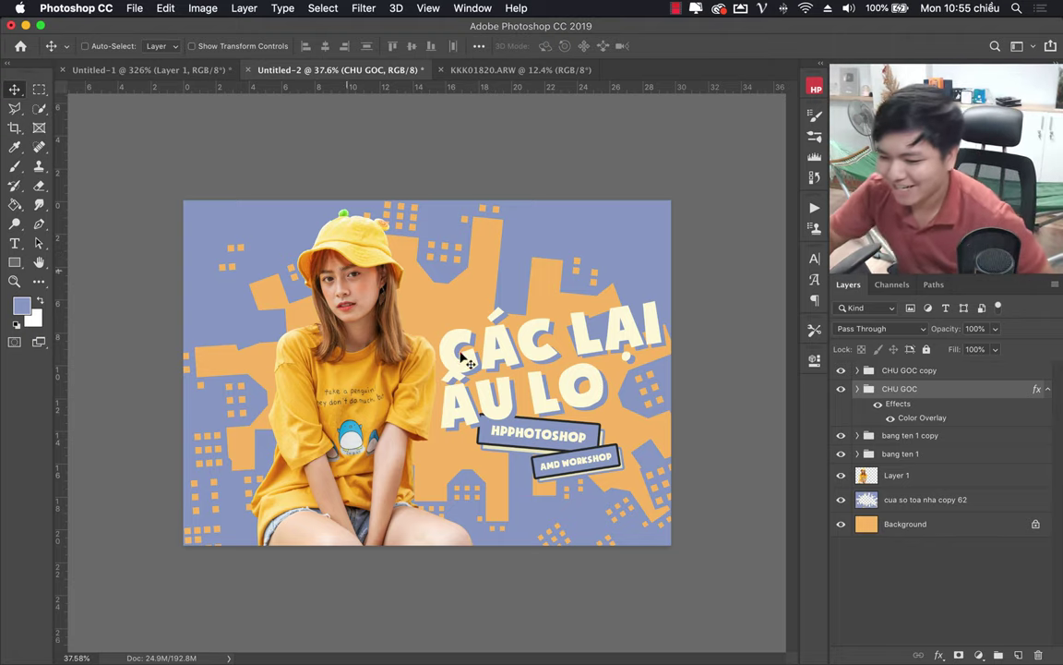
click(917, 371)
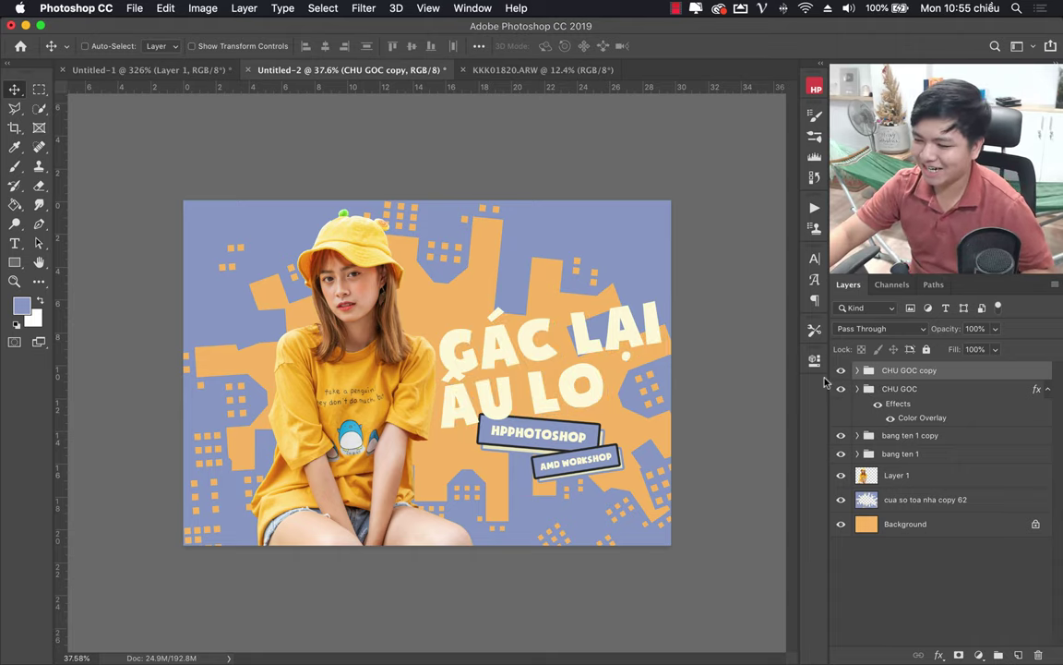
click(161, 70)
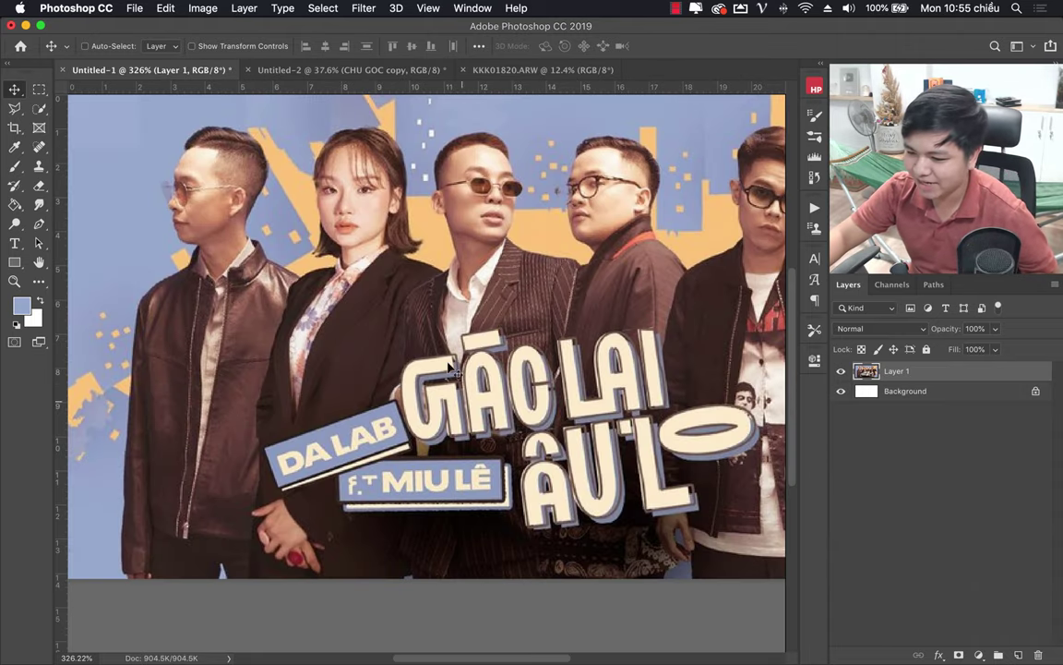
click(332, 70)
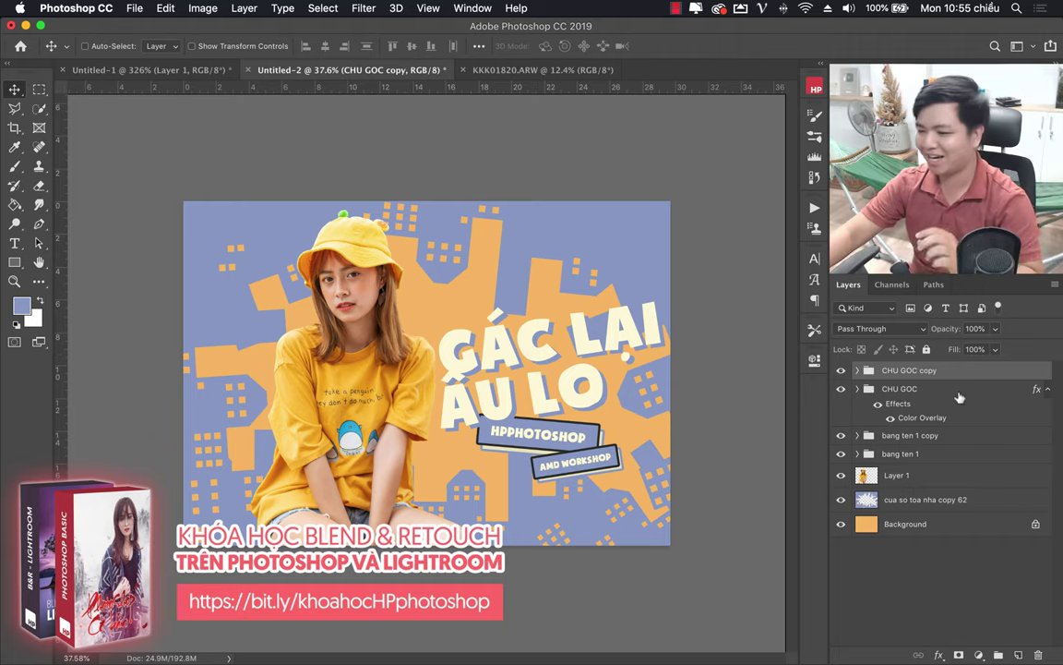
click(918, 388)
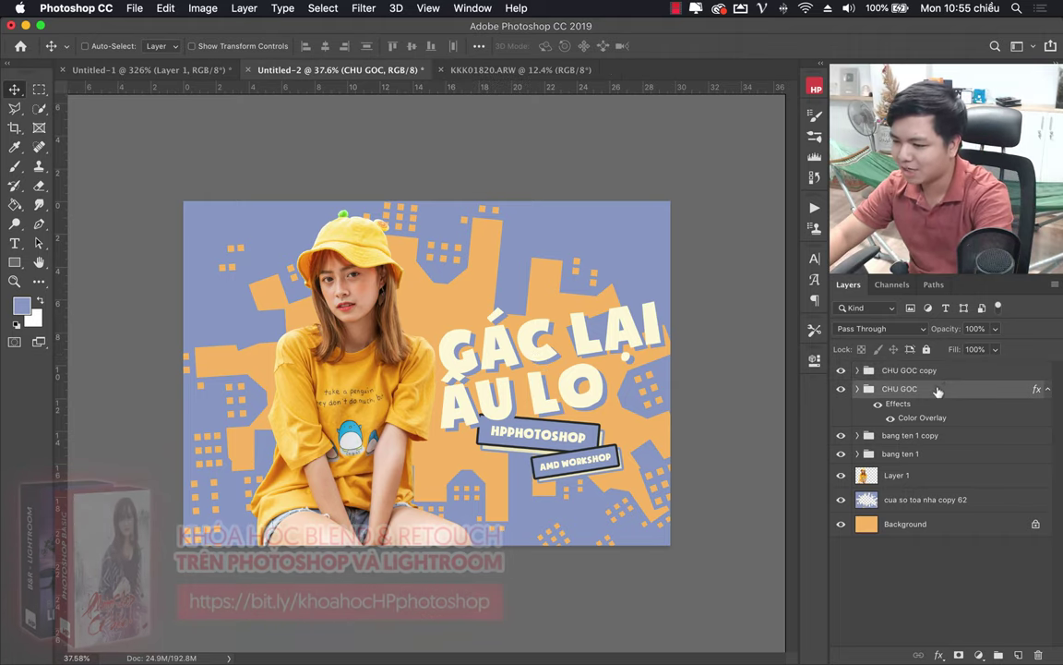
click(924, 371)
click(841, 370)
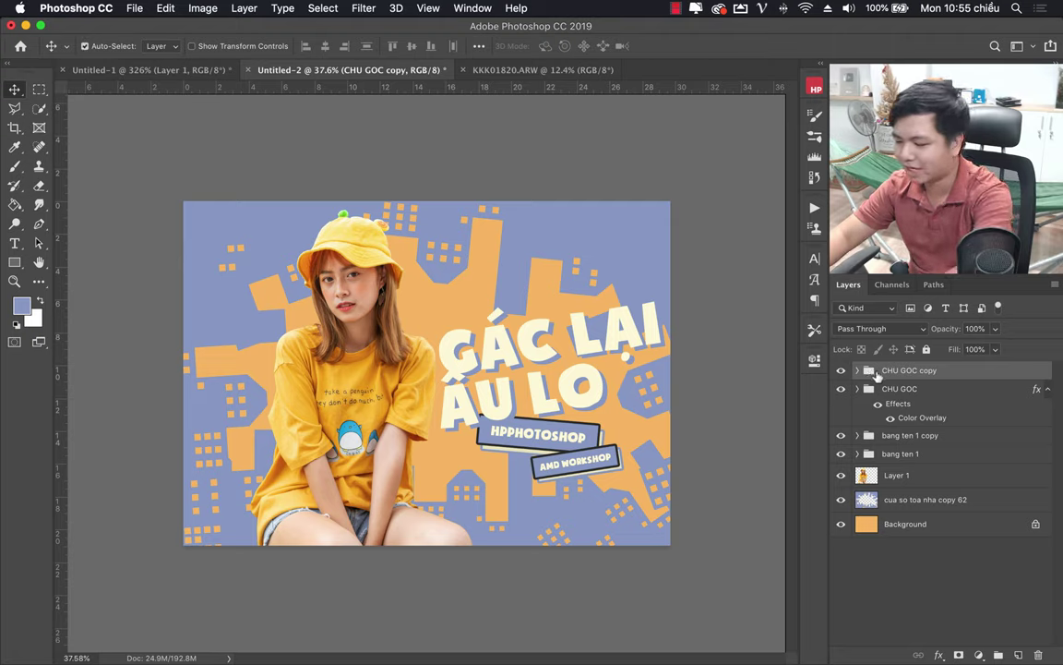
Duplicate the copy group, name the original 'CHU GOC background' and rename the copy 'CHU GOC chinh'.
key(super+j)
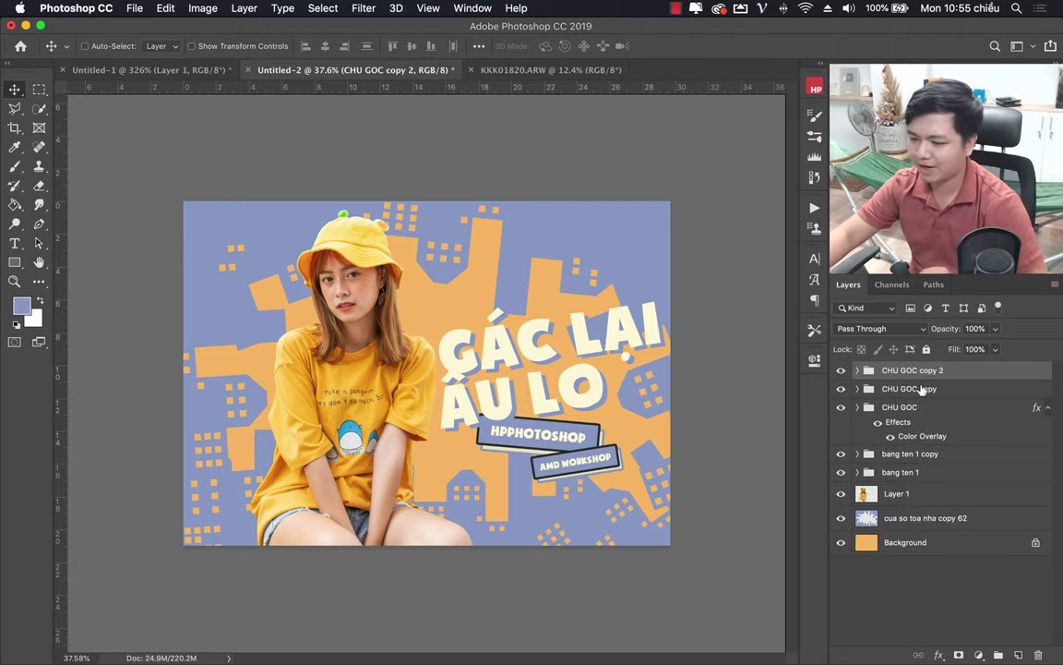
click(908, 389)
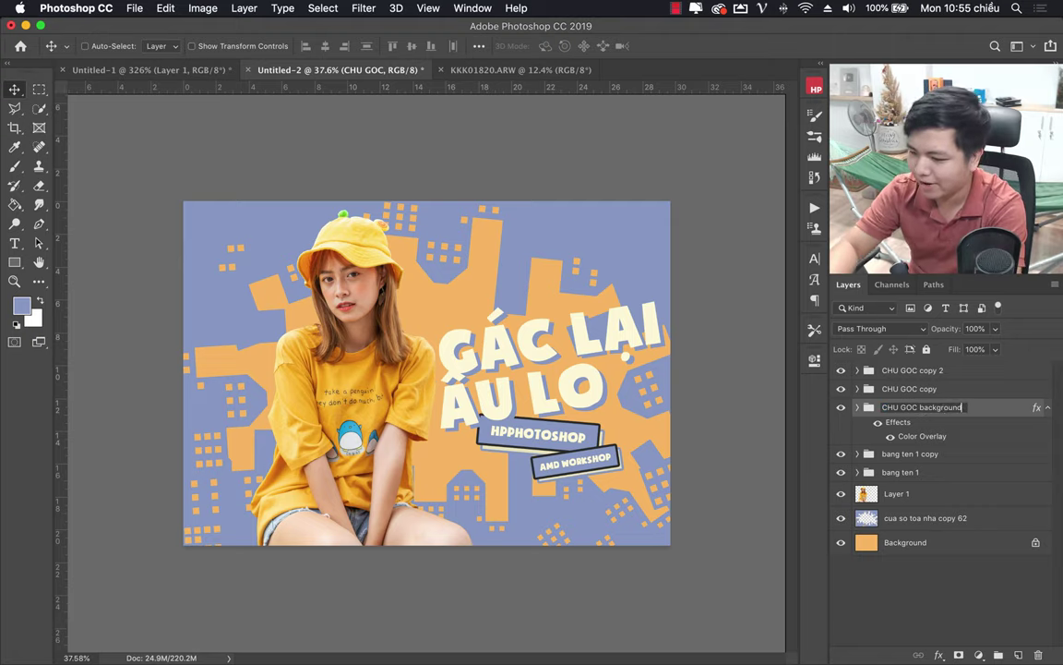
key(Return)
double_click(926, 391)
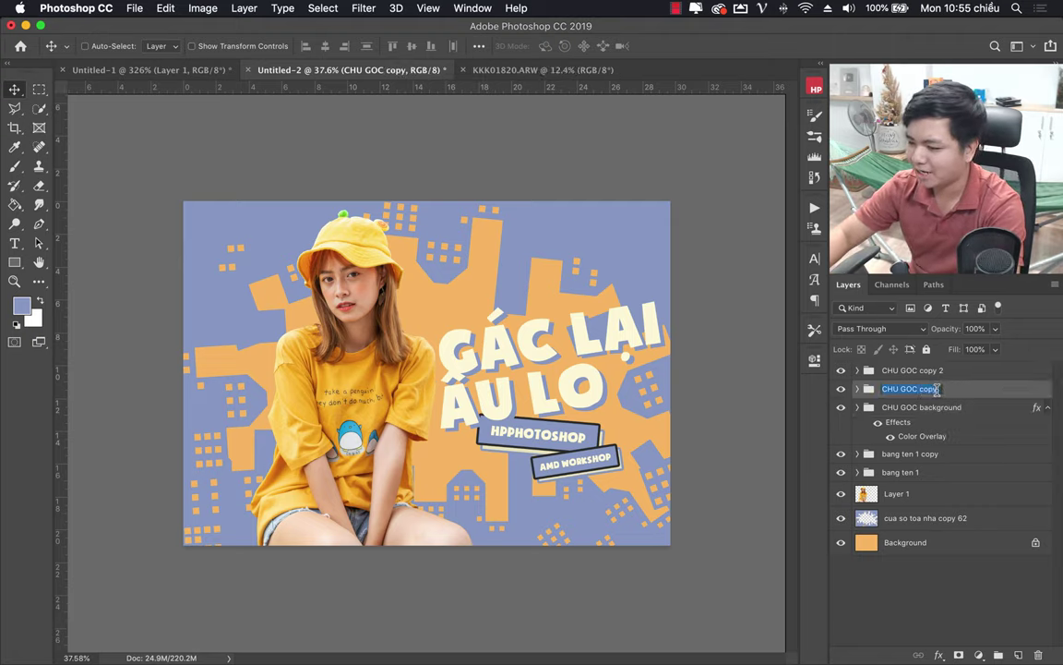
click(941, 389)
text(chinh)
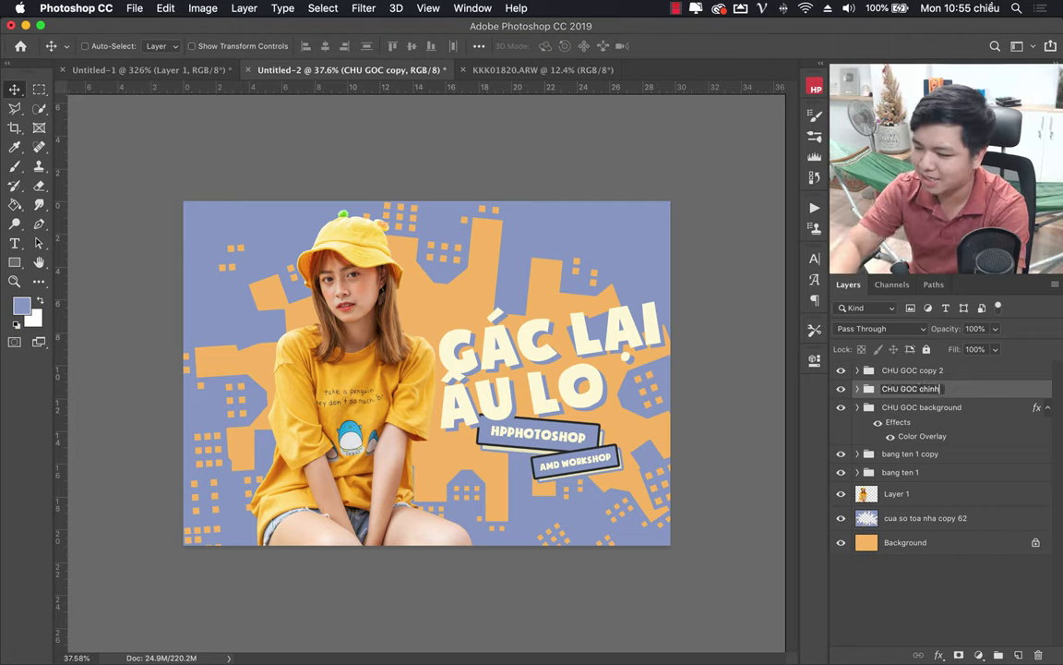
Rename the CHU GOC copy 2 group to 'CHU GOC vien', correcting its spelling.
double_click(927, 371)
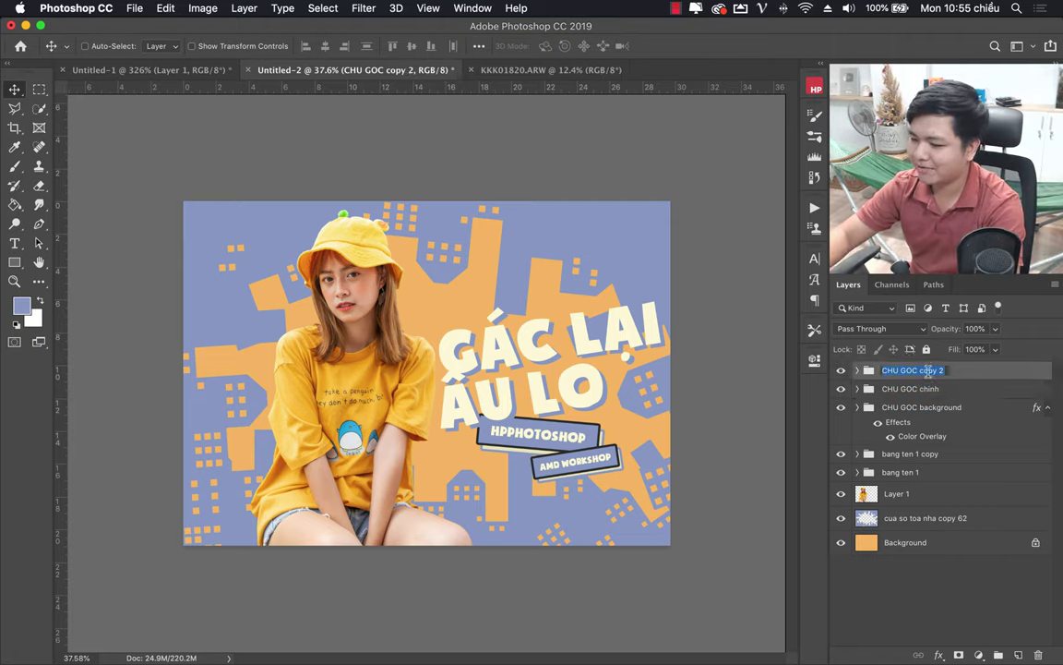
drag(946, 370, 932, 371)
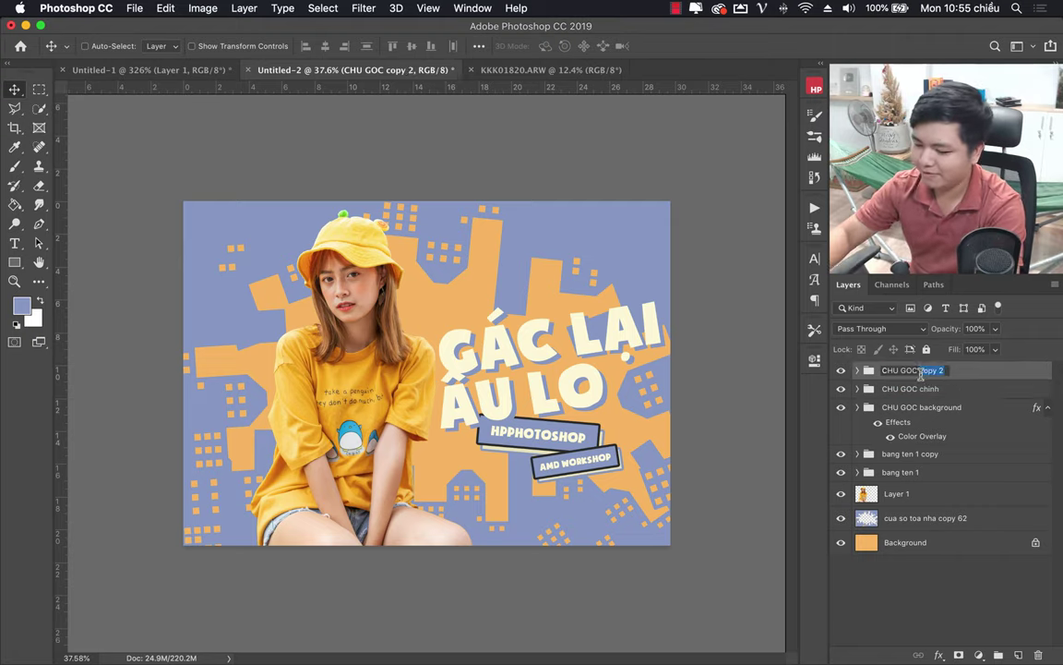
text(vin)
key(Return)
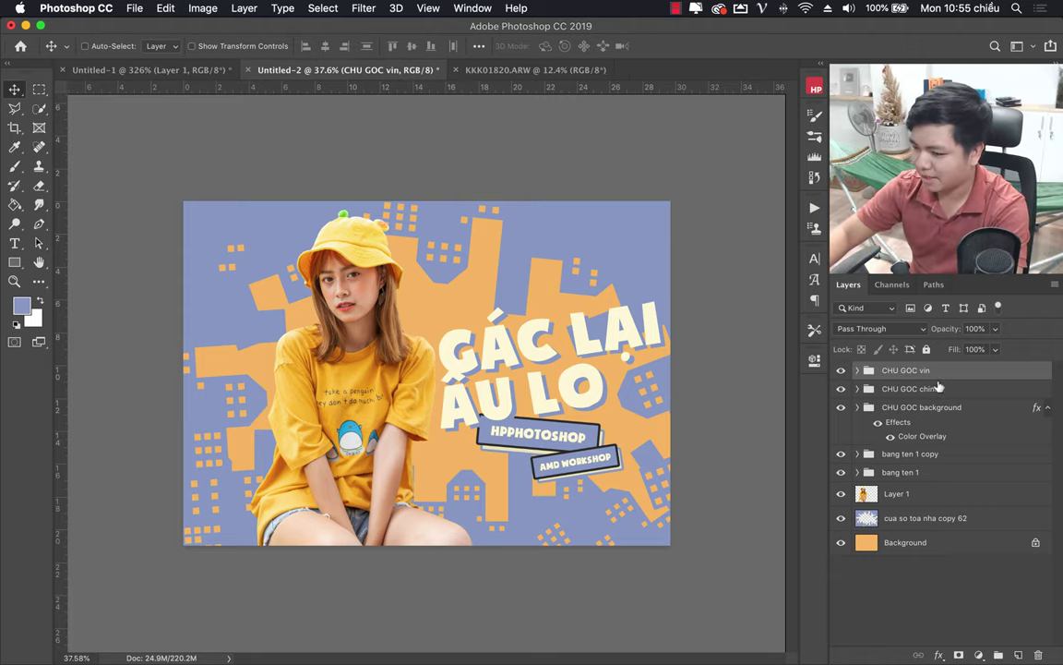
click(927, 370)
text(e)
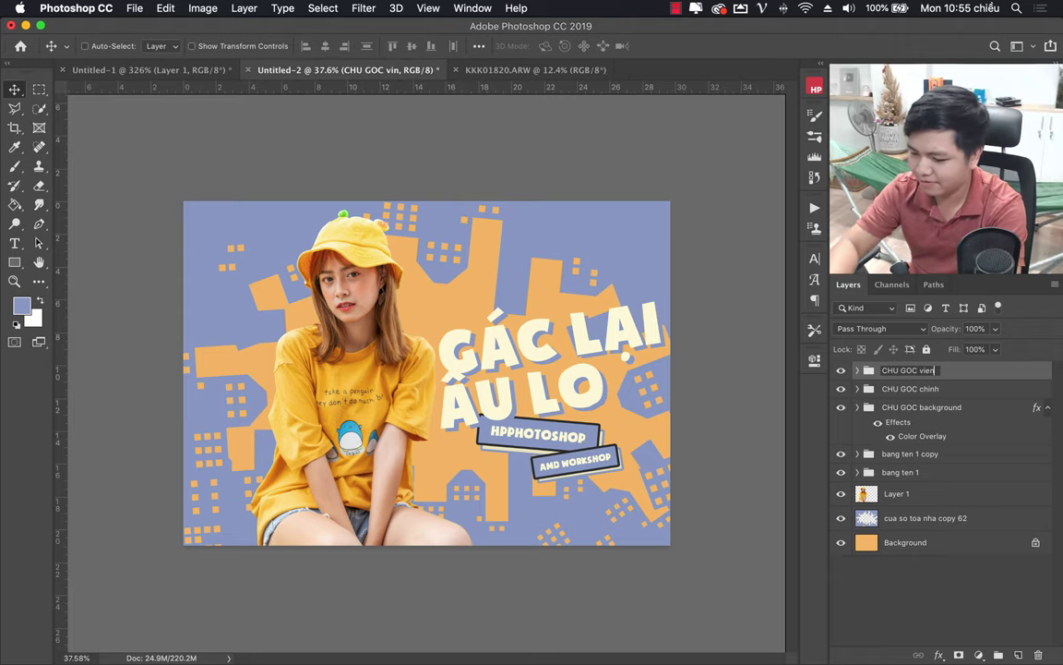
key(Return)
Add a Stroke effect to the CHU GOC vien group in brown 72462b.
right_click(926, 373)
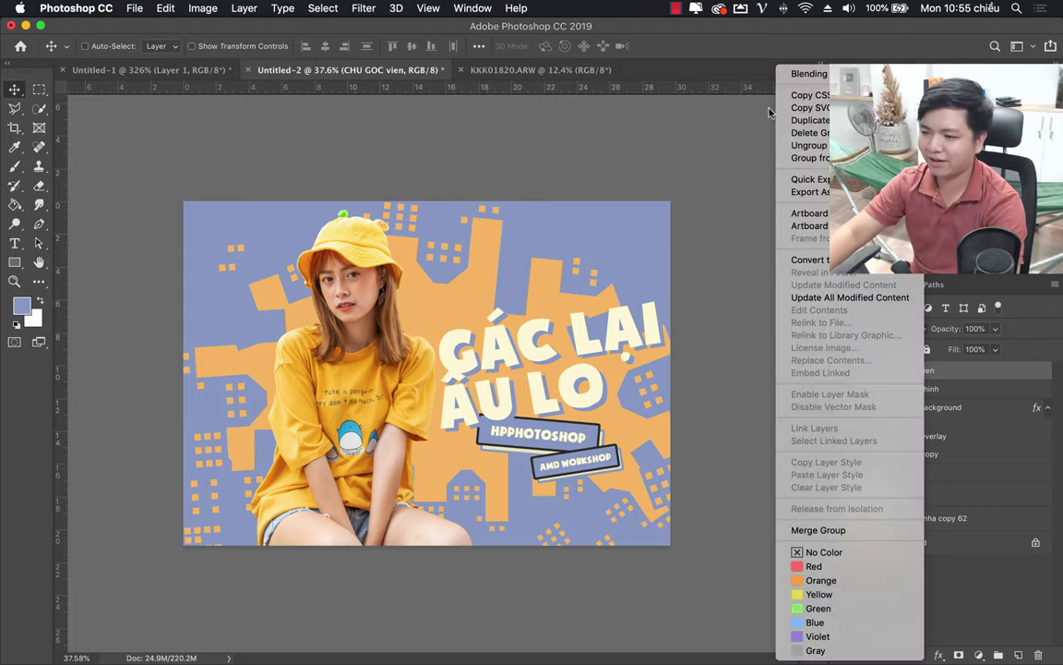
click(809, 74)
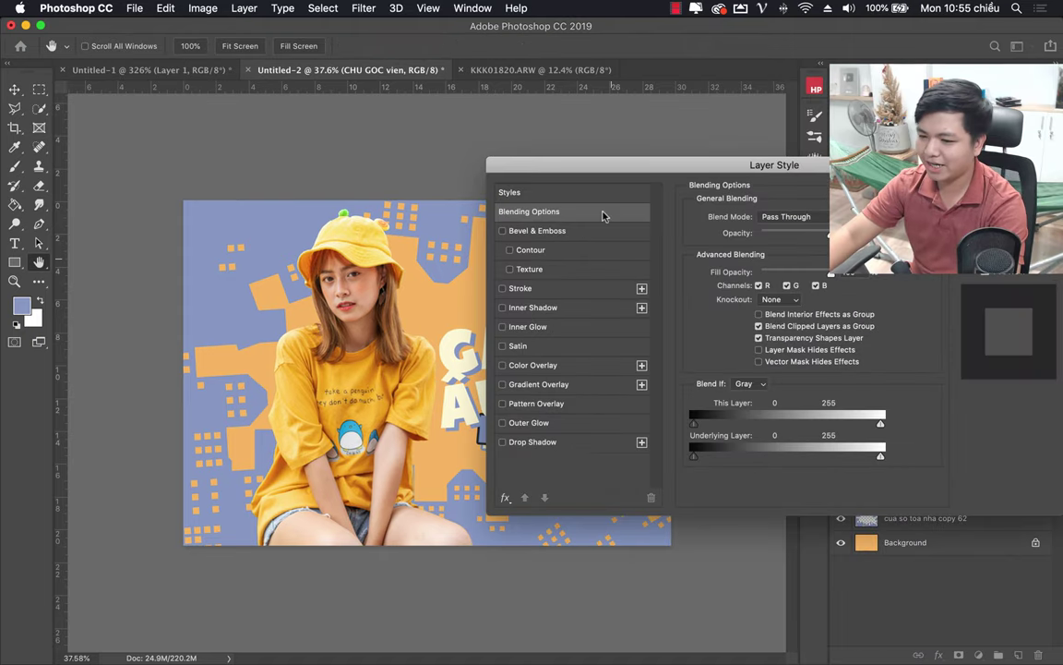
drag(623, 174, 653, 214)
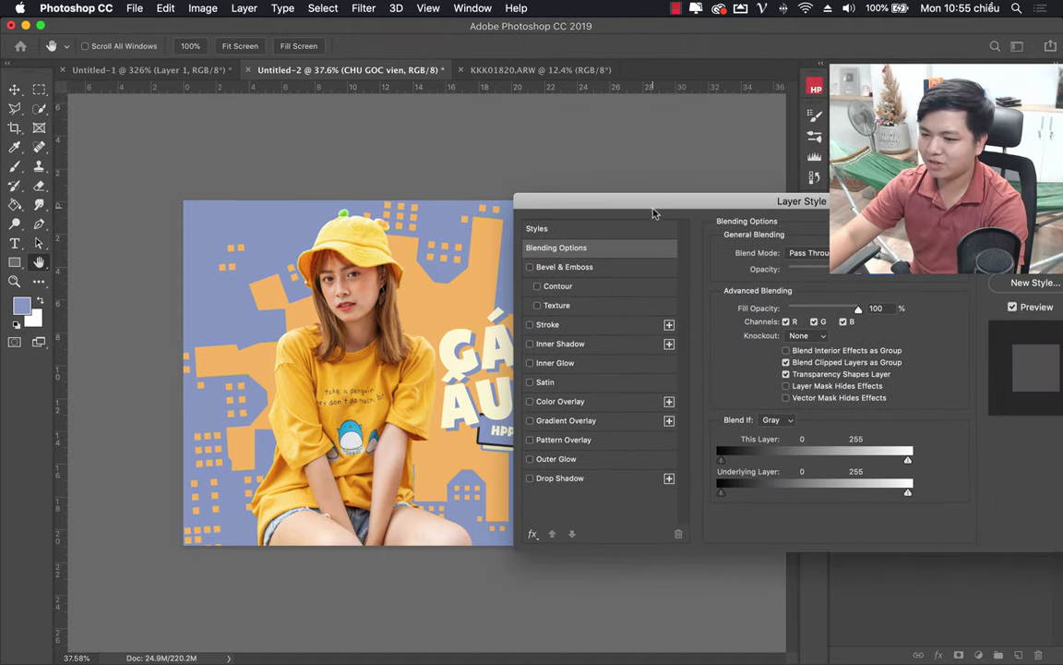
click(531, 325)
click(554, 325)
click(752, 364)
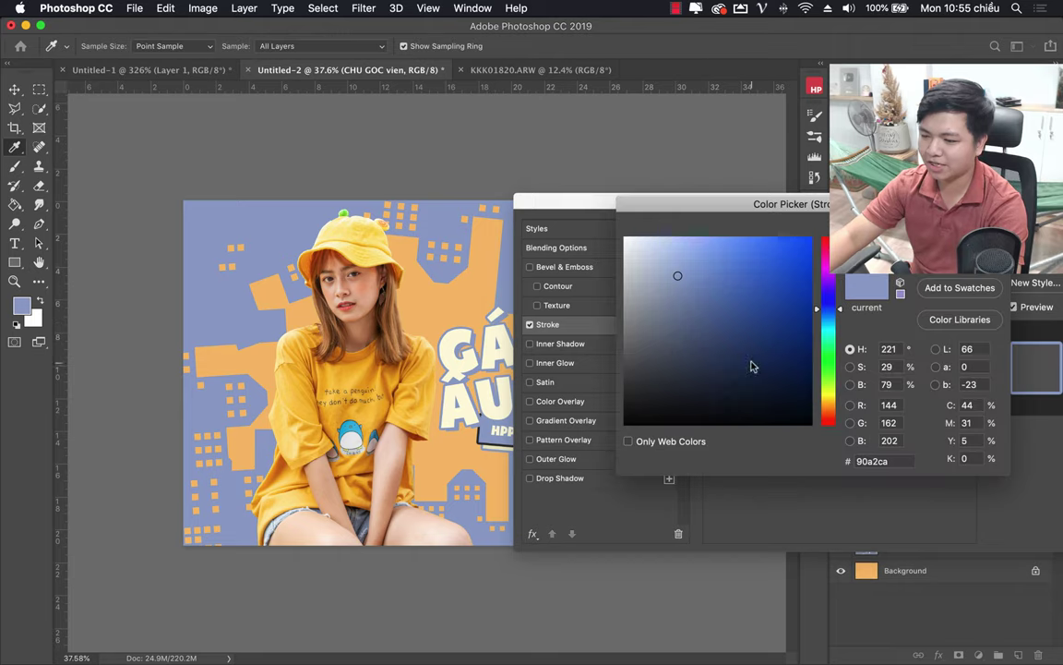
mouse_move(379, 481)
mouse_down()
mouse_move(381, 321)
mouse_move(407, 319)
mouse_up()
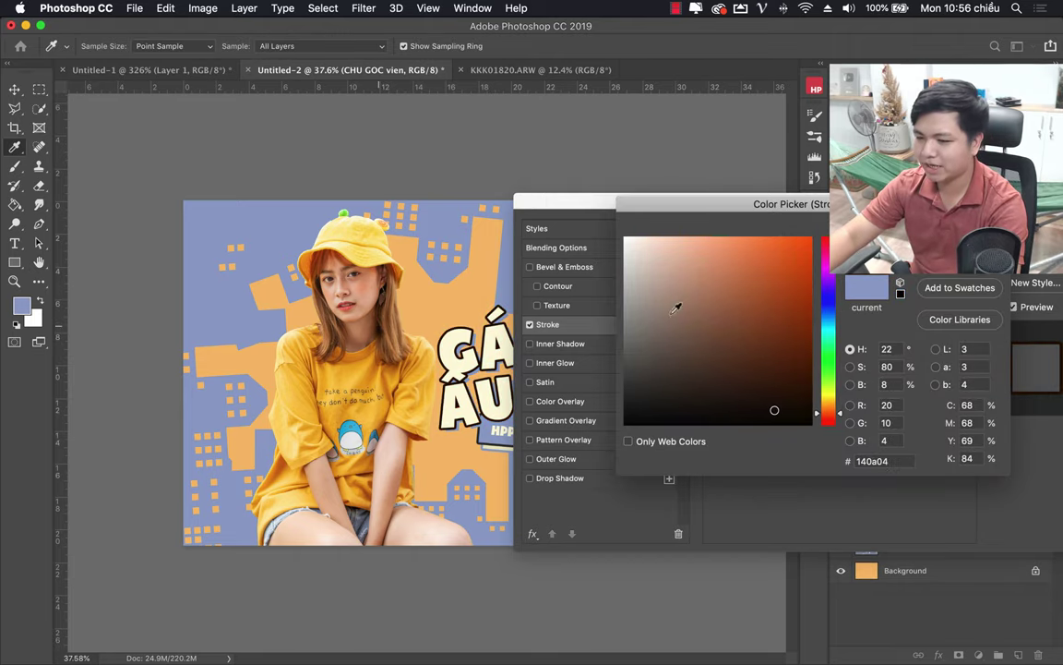
click(741, 340)
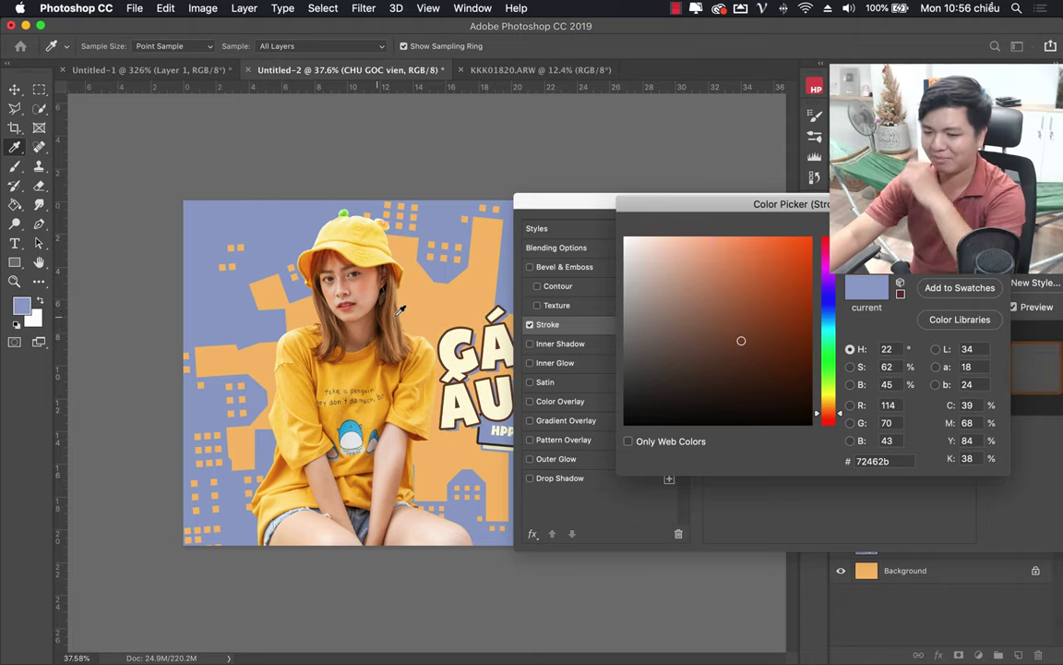
key(Return)
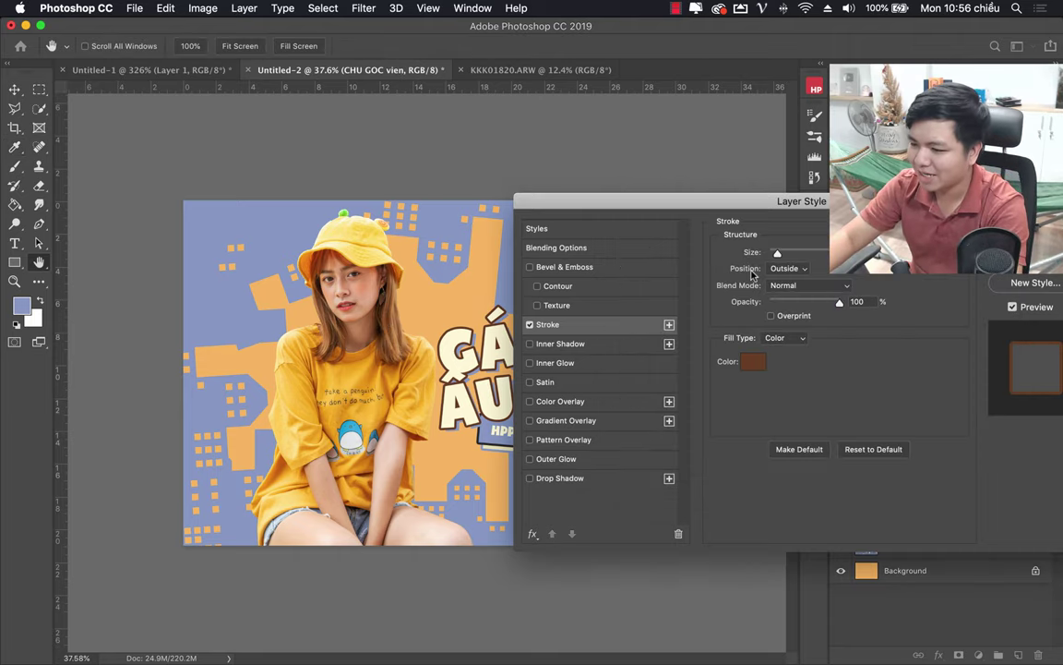
Make the stroke thinner and adjust the group's blending settings so only the outline shows.
drag(778, 255, 774, 256)
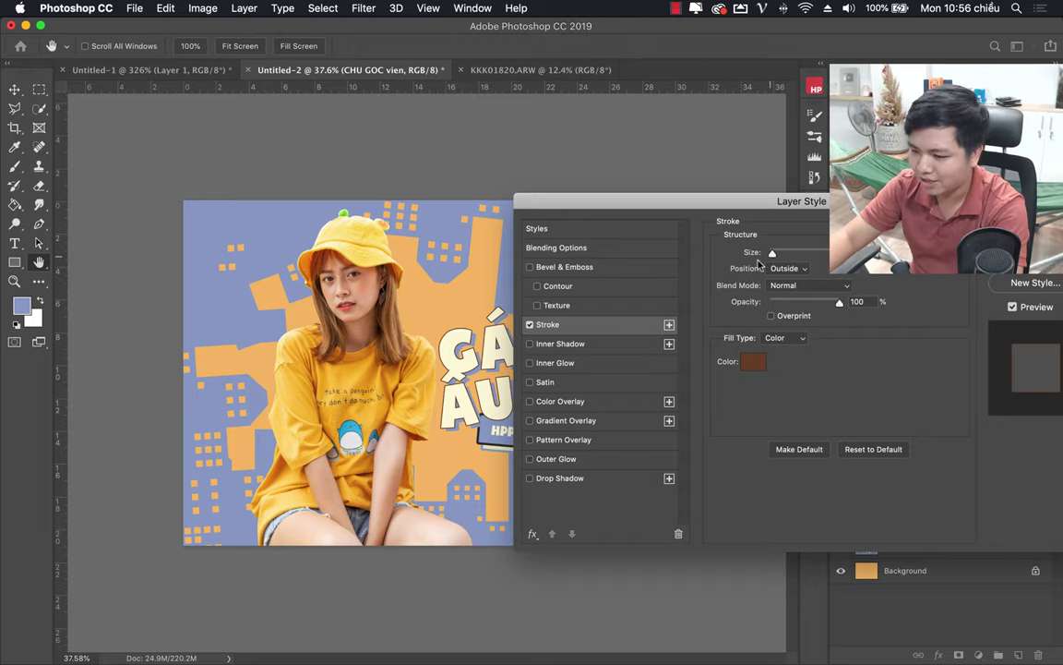
drag(609, 200, 673, 191)
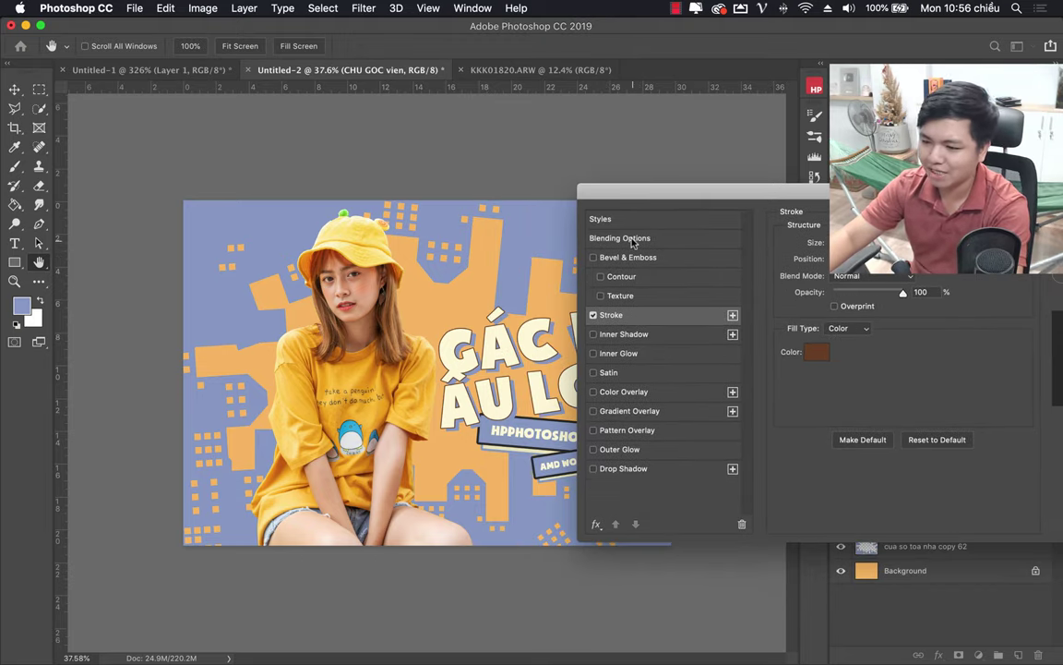
click(611, 238)
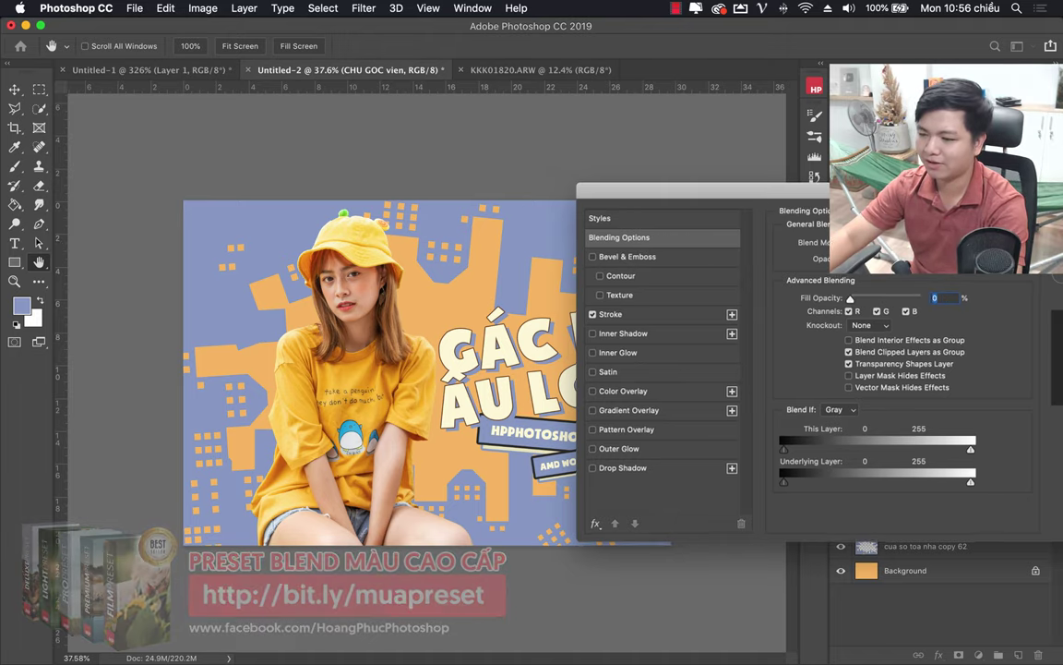
drag(896, 200, 771, 216)
Apply the style, drag the outline group into place, and temporarily raise Fill to check alignment.
key(Return)
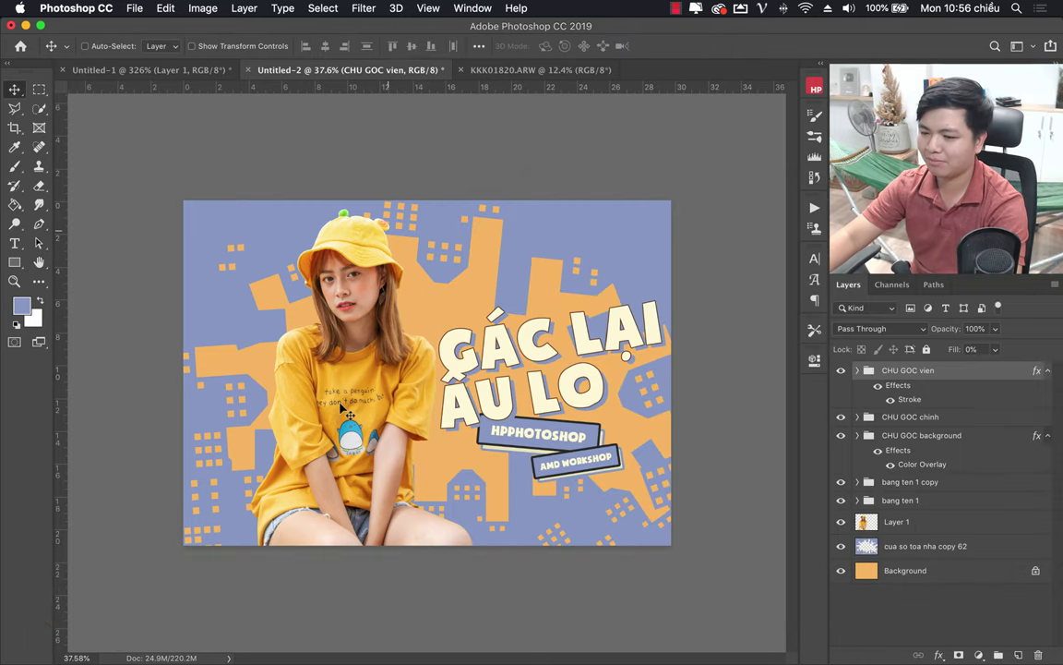
mouse_move(504, 305)
mouse_down()
mouse_move(512, 296)
mouse_move(461, 245)
mouse_up()
drag(489, 323, 503, 323)
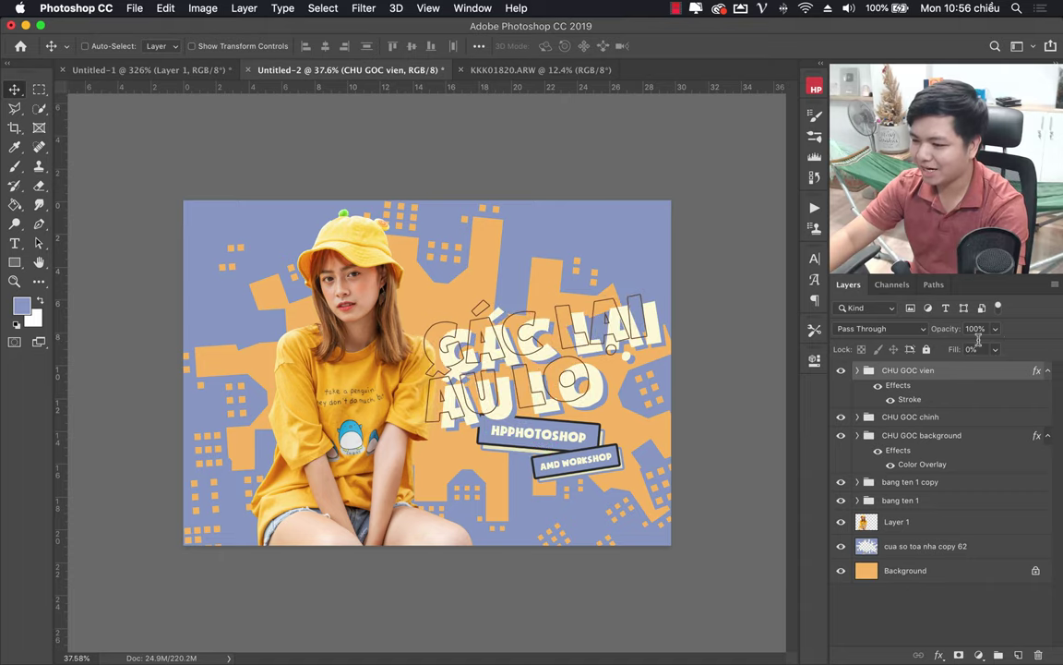
click(995, 349)
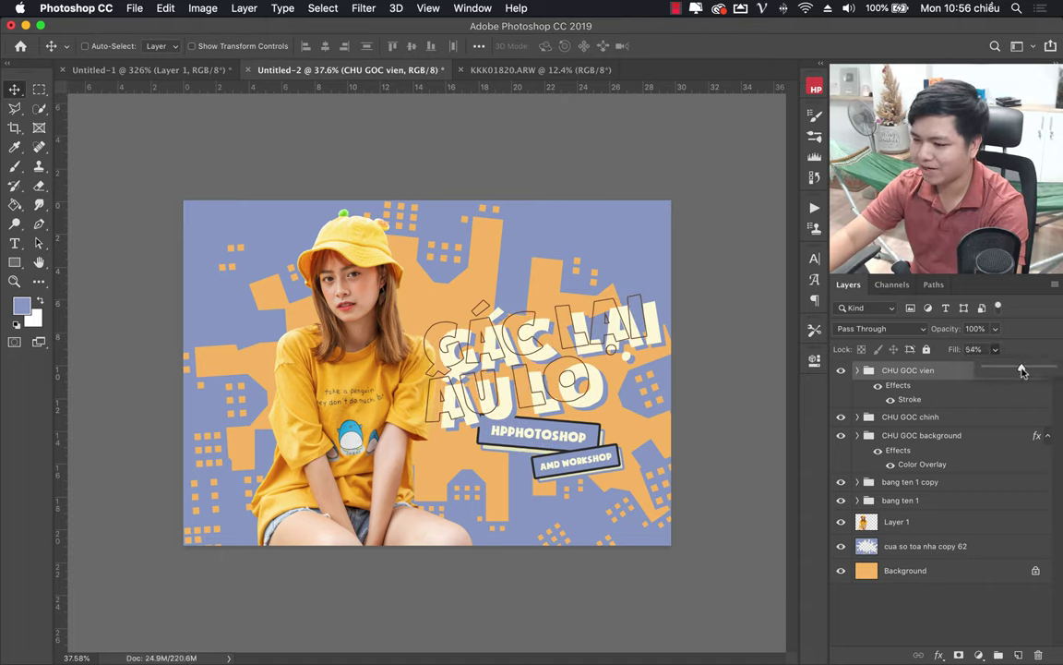
drag(1022, 370, 1037, 404)
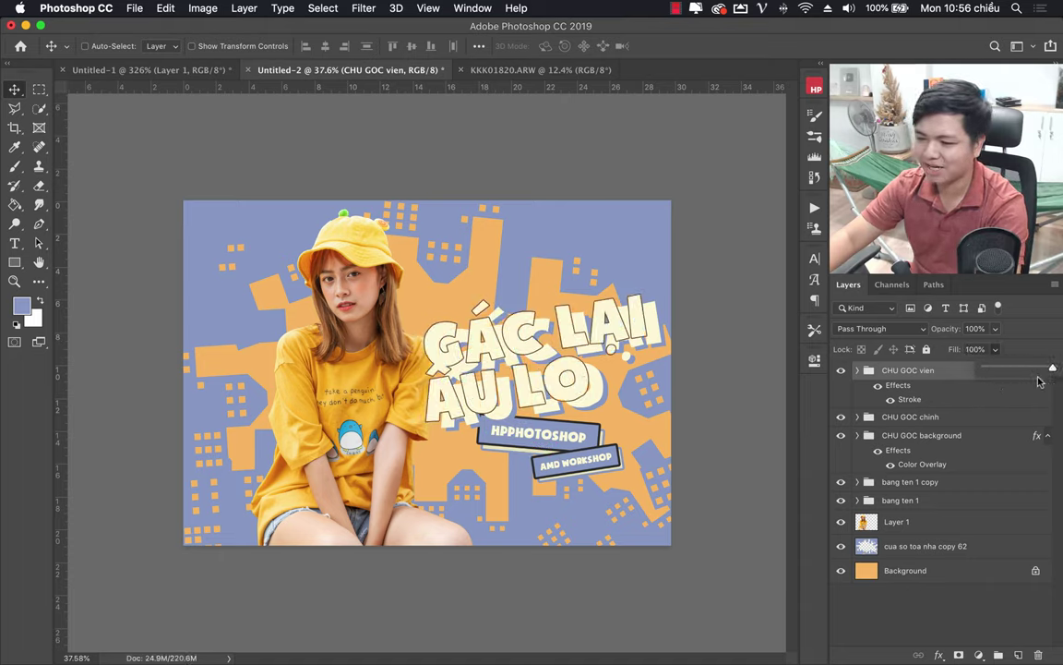
Nudge the outline slightly up and left against the cream letters, then zoom out.
drag(525, 341, 538, 343)
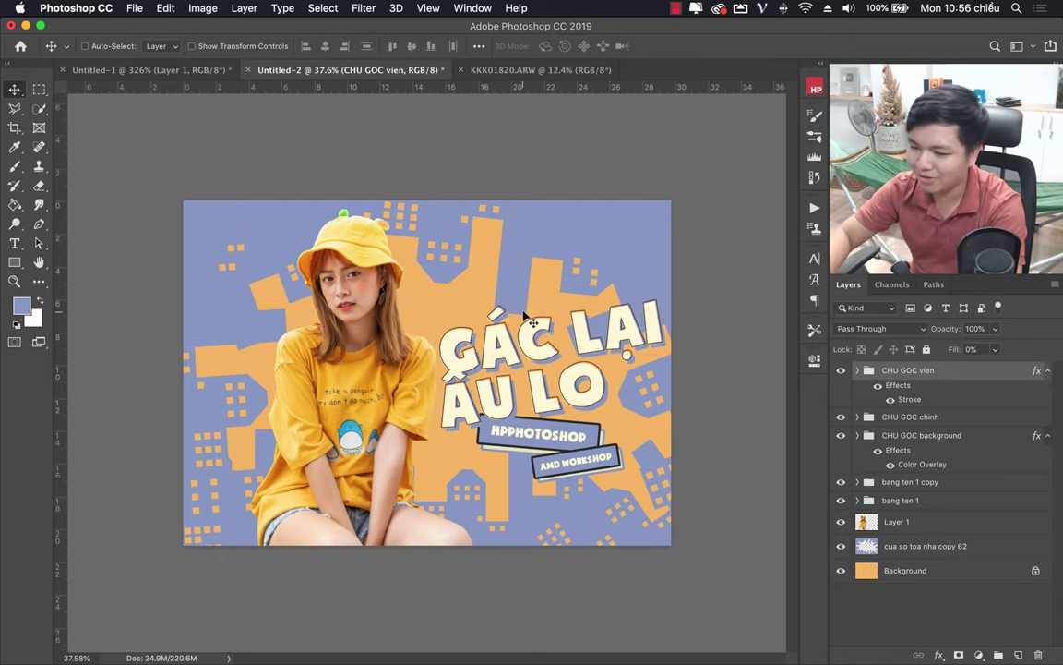
key(Left)
key(Left)
key(Left)
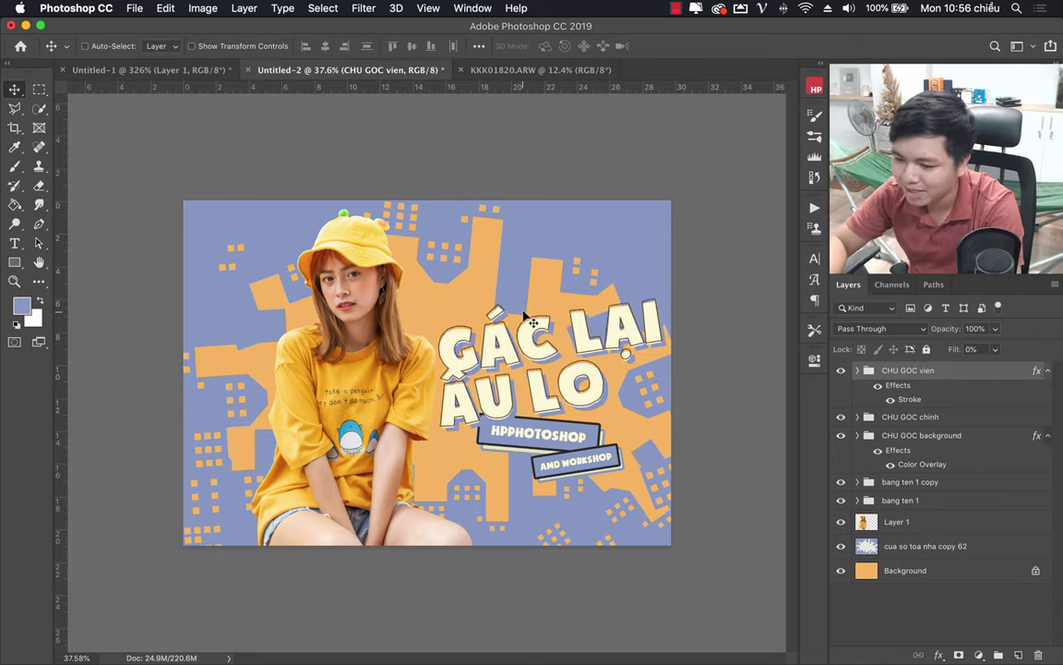
key(Up)
key(Up)
key(Up)
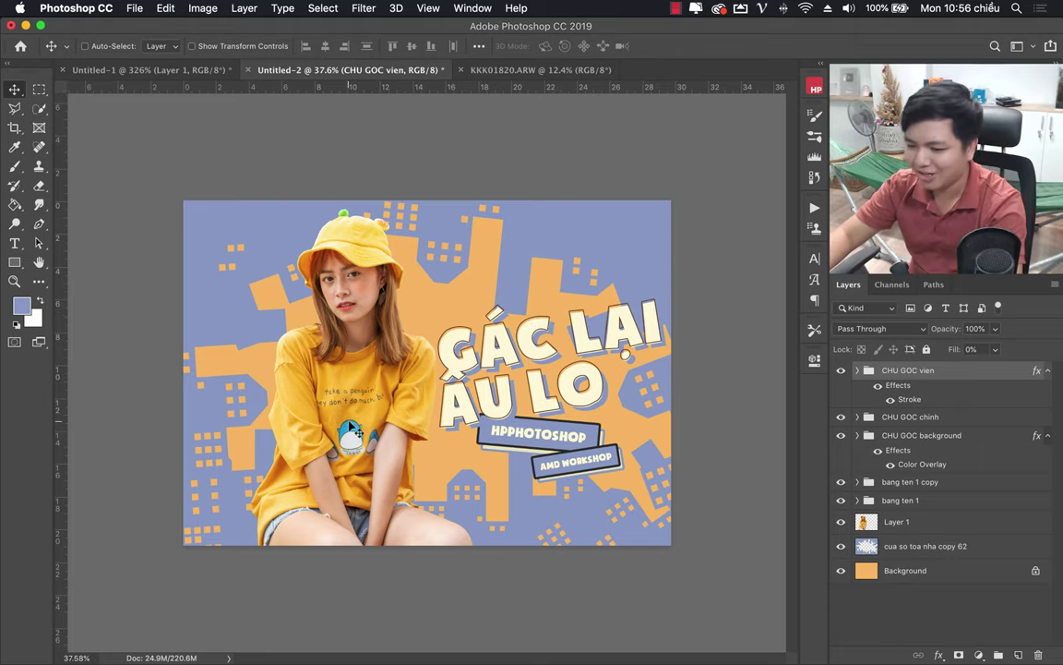
key(z)
mouse_move(383, 355)
mouse_down()
mouse_move(387, 393)
mouse_move(576, 382)
mouse_up()
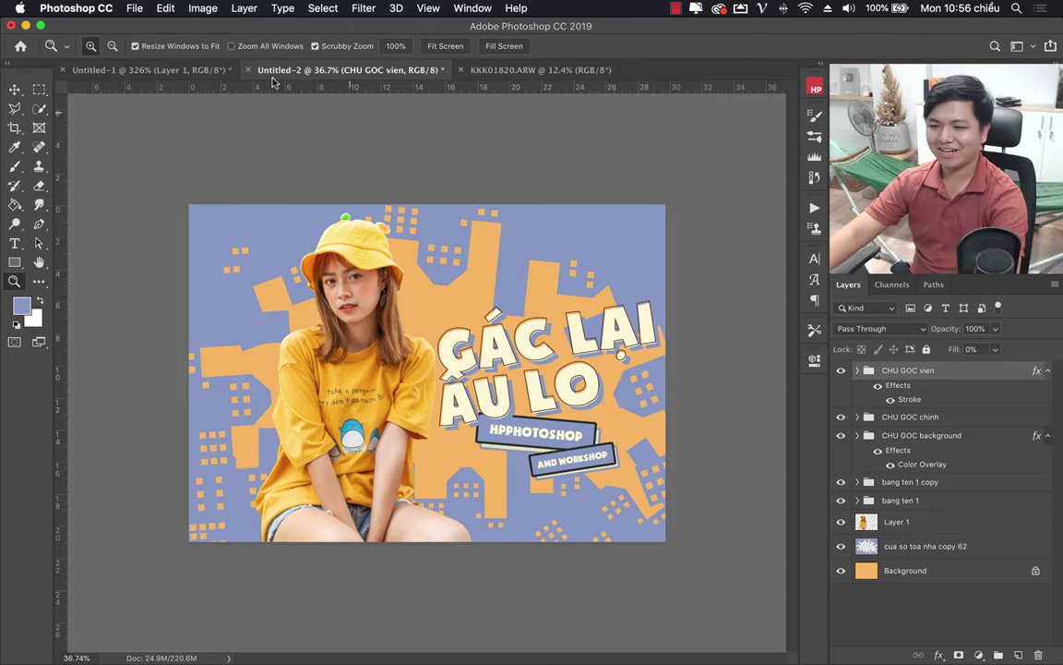
click(182, 74)
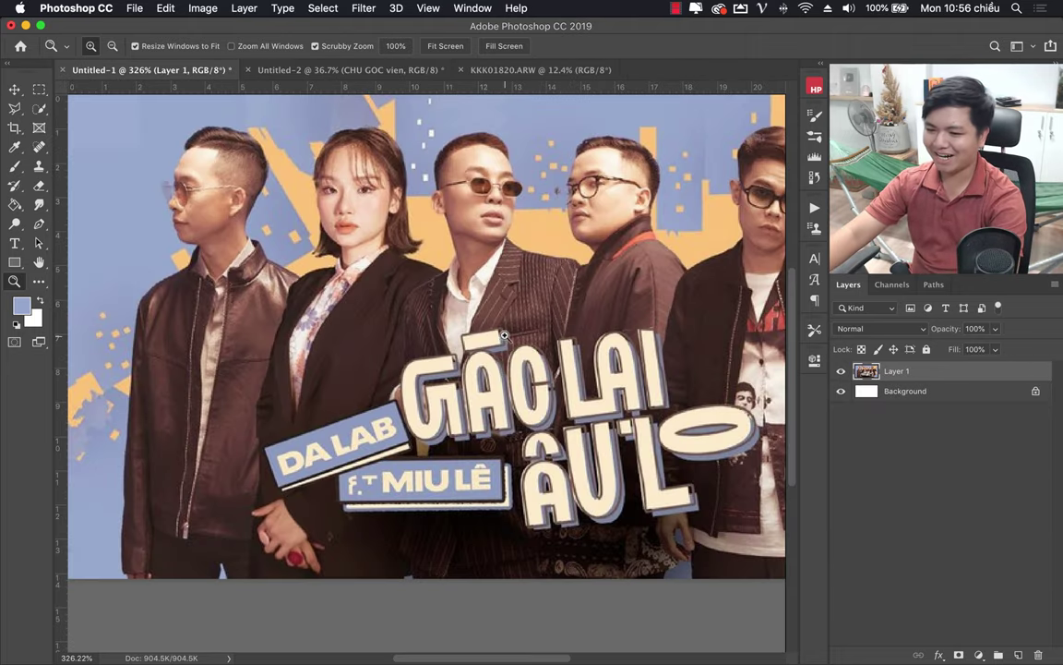
drag(504, 334, 458, 360)
click(312, 69)
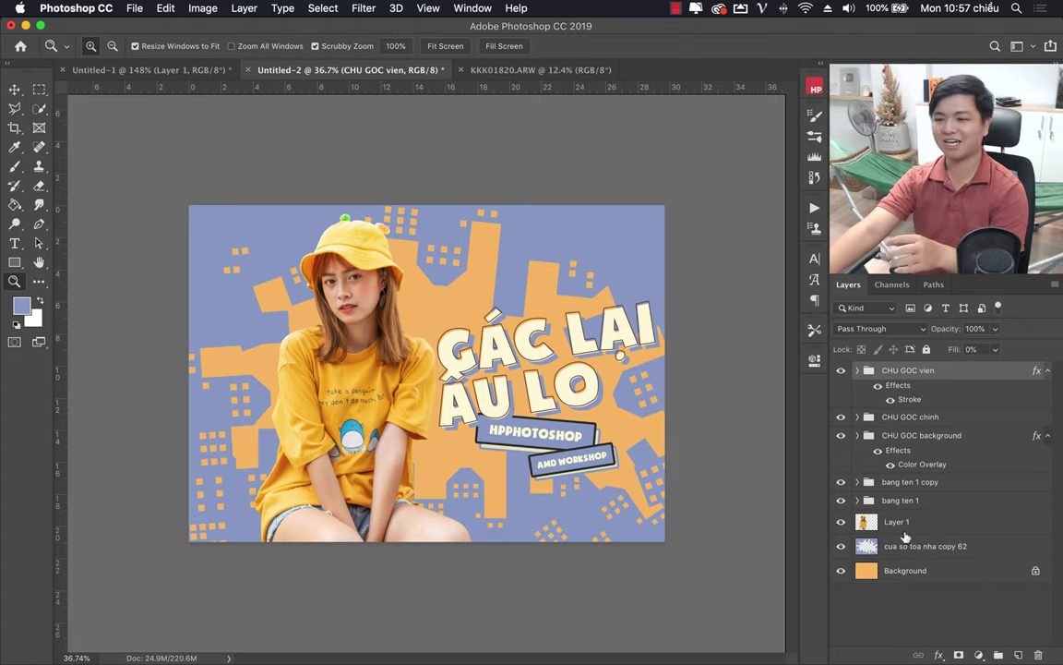
click(842, 374)
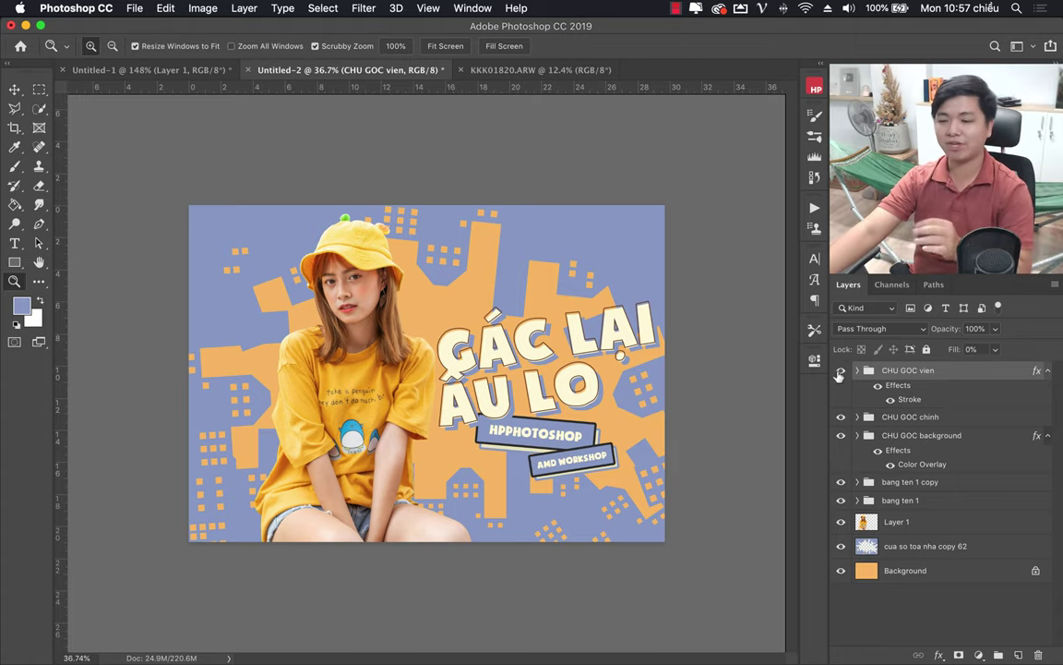
click(841, 373)
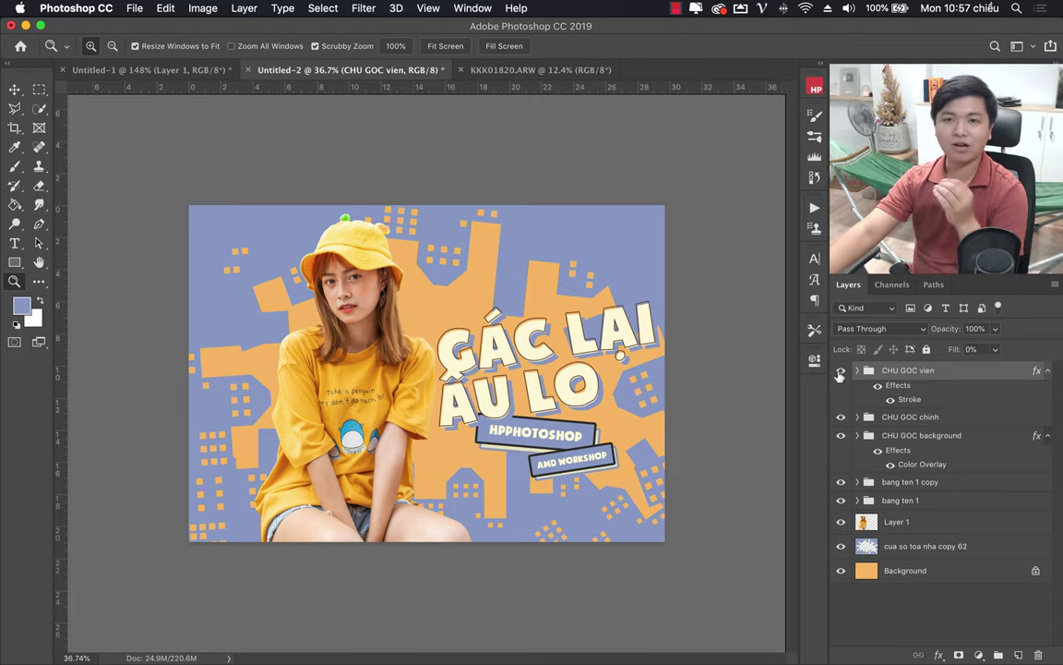
click(841, 373)
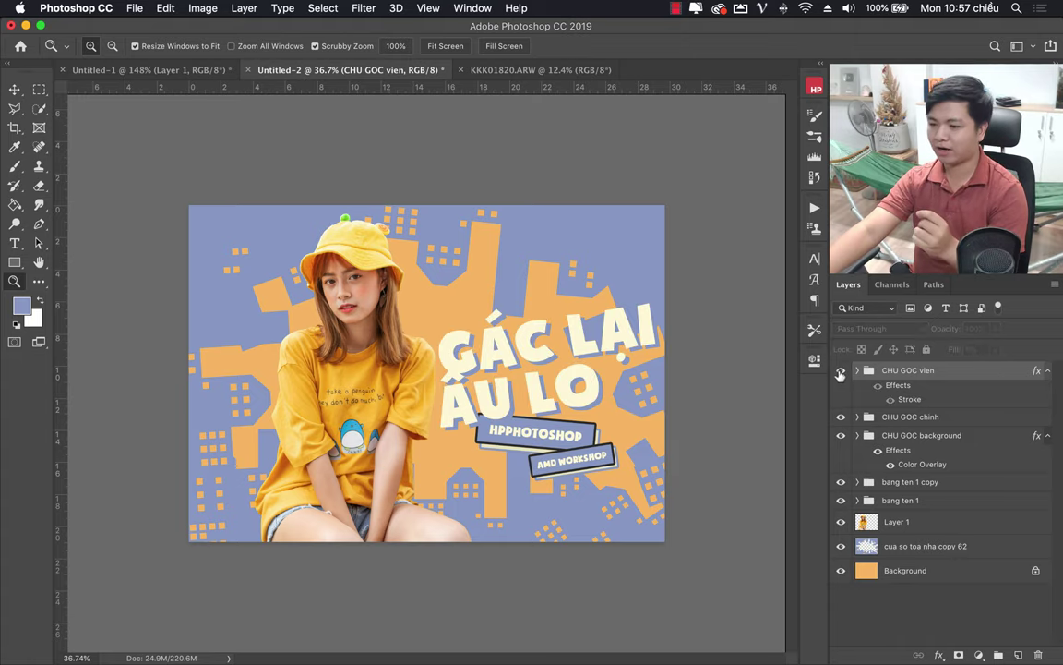
click(910, 437)
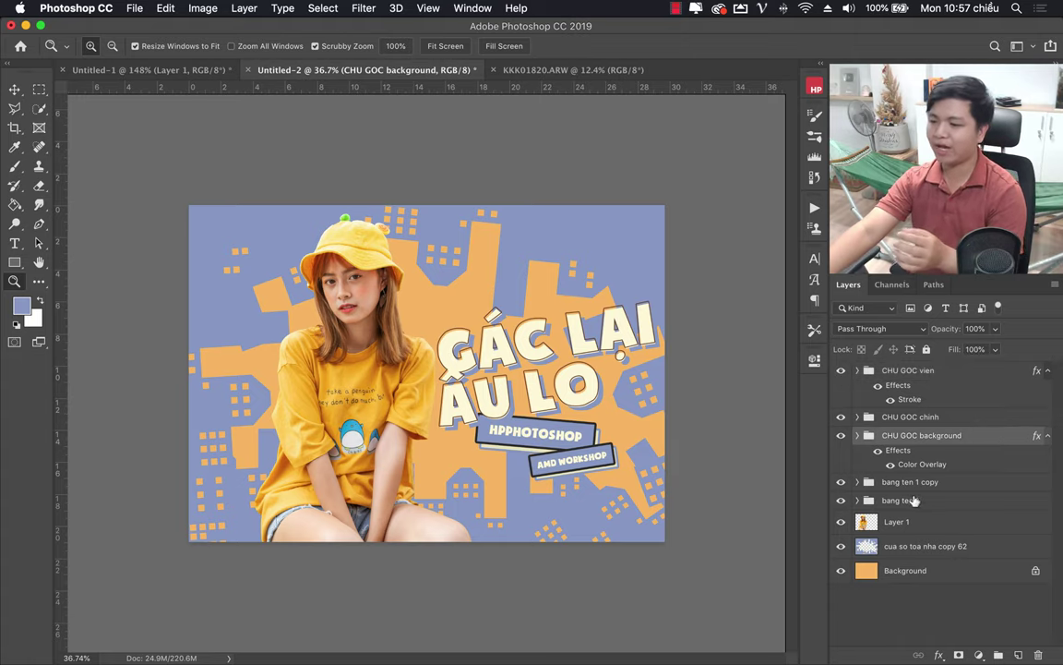